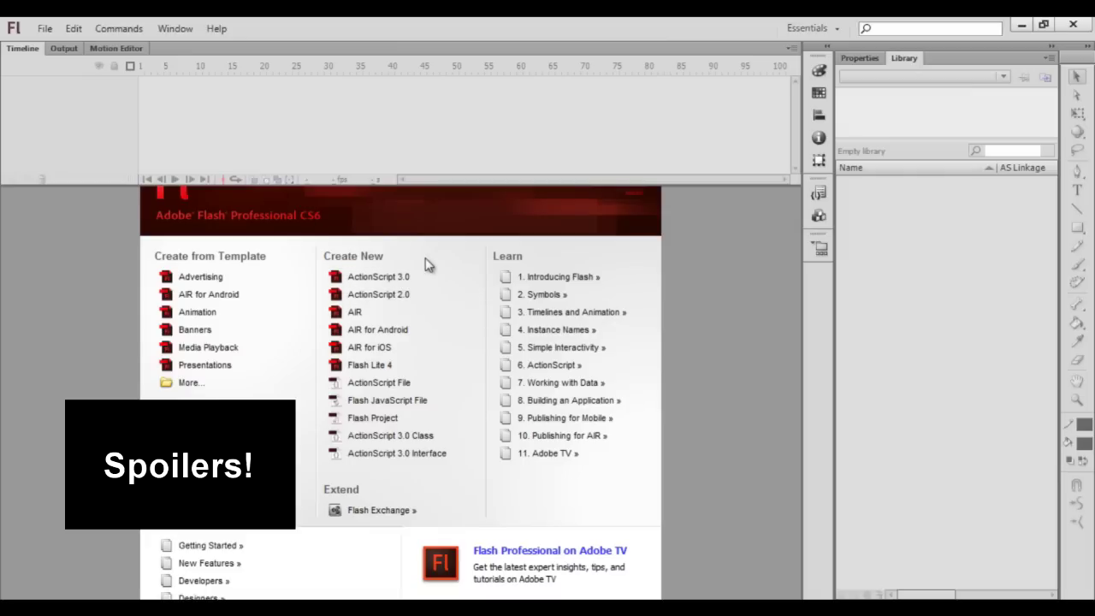
Create a new ActionScript 2.0 document and show its document properties
left_click(406, 298)
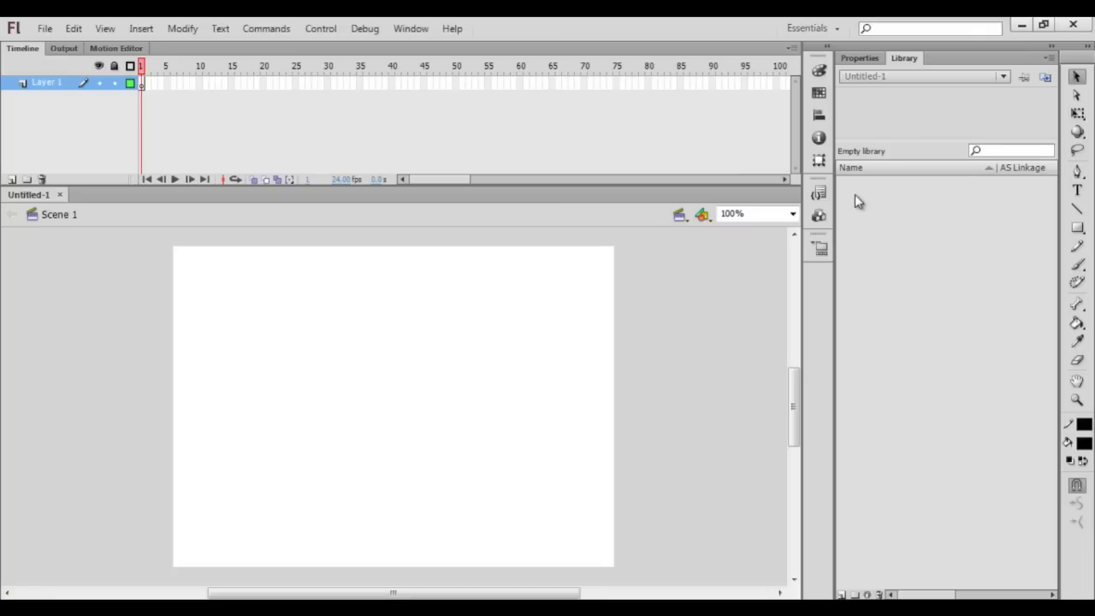
left_click(866, 59)
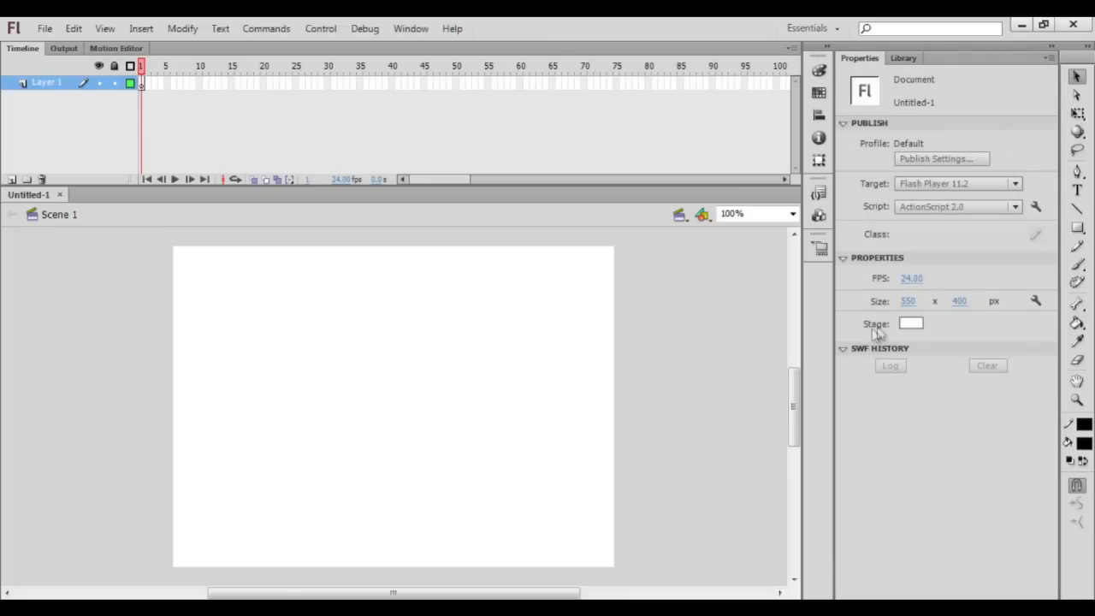
left_click(1078, 95)
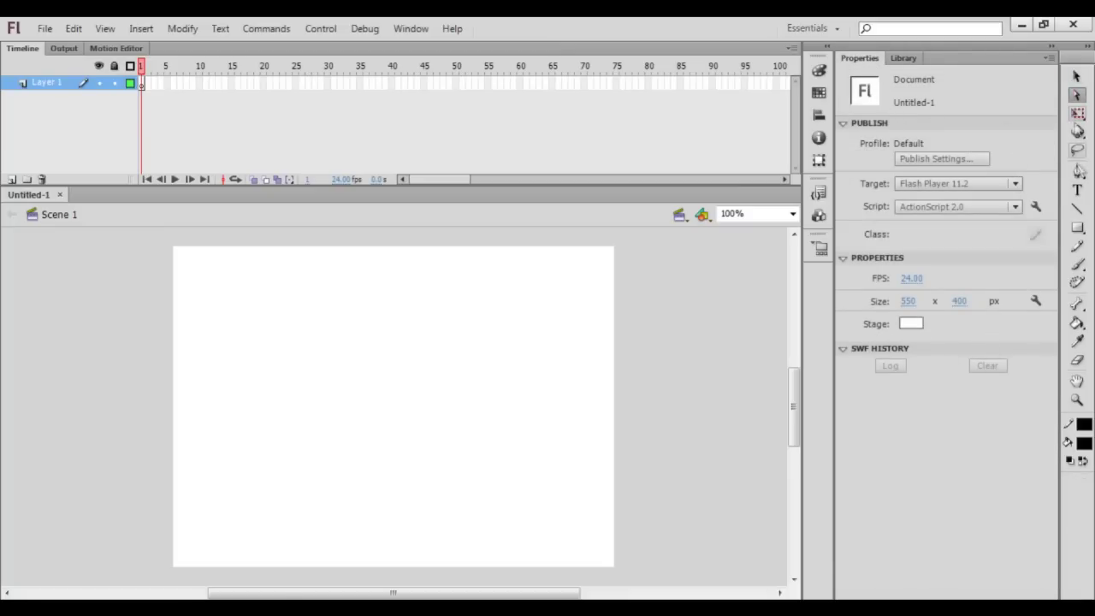
left_click(1077, 245)
left_click(1077, 264)
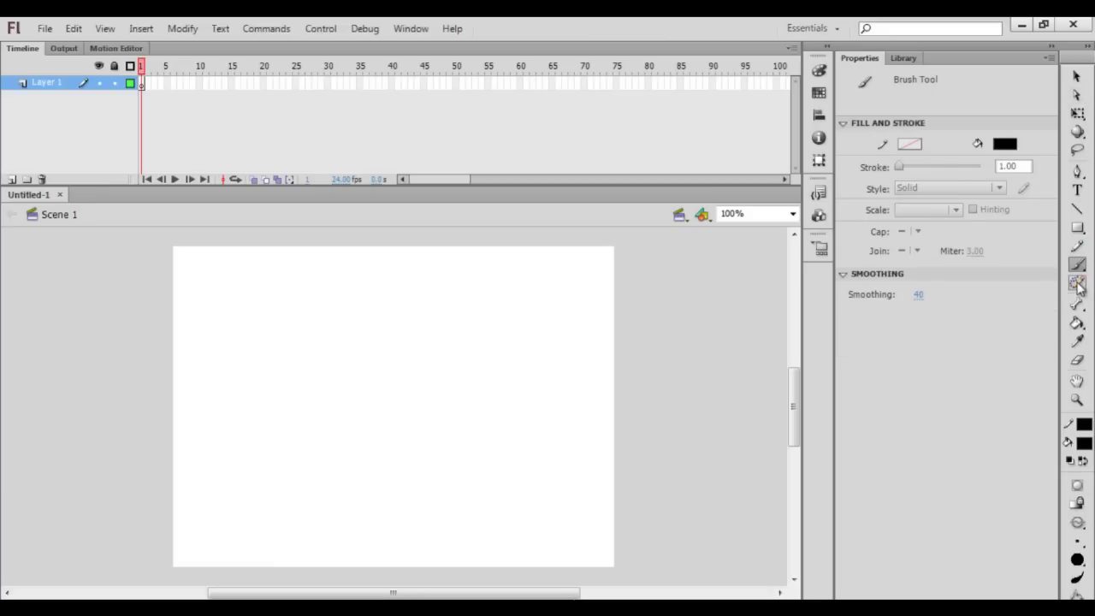
left_click(1077, 283)
left_click(1077, 304)
left_click(1077, 322)
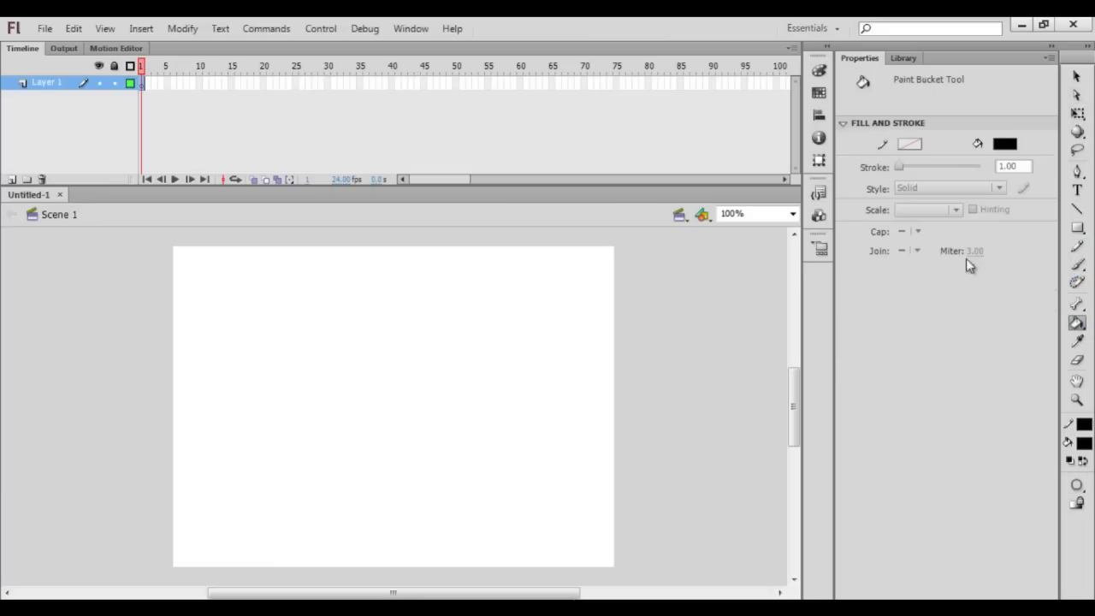
left_click(1076, 77)
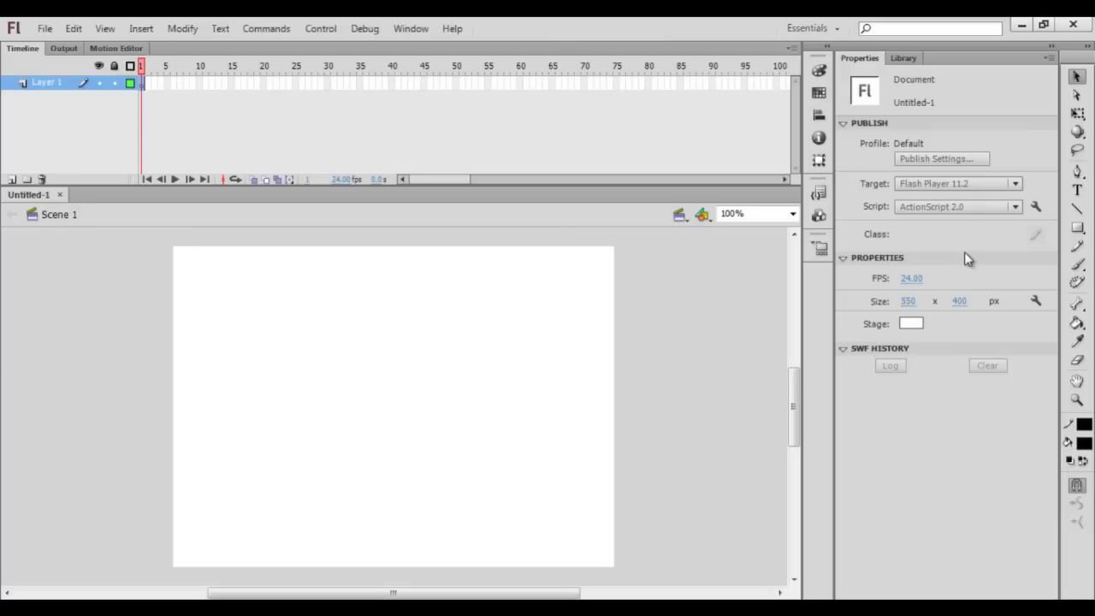
Set the stage size to 1280 x 720 px
left_click(909, 301)
type("1280")
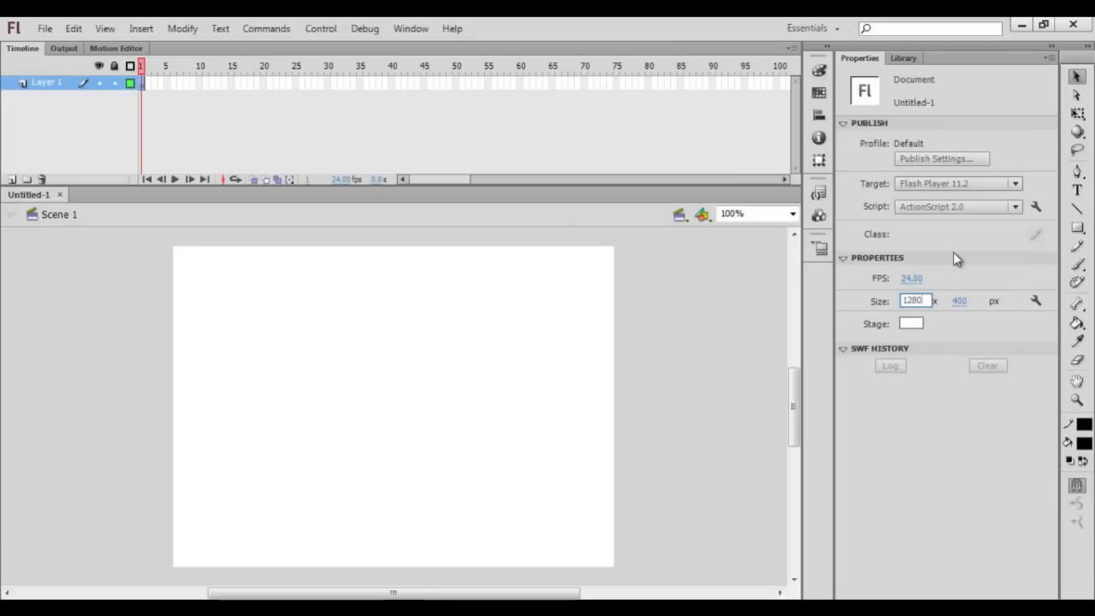
key("Tab")
type("720")
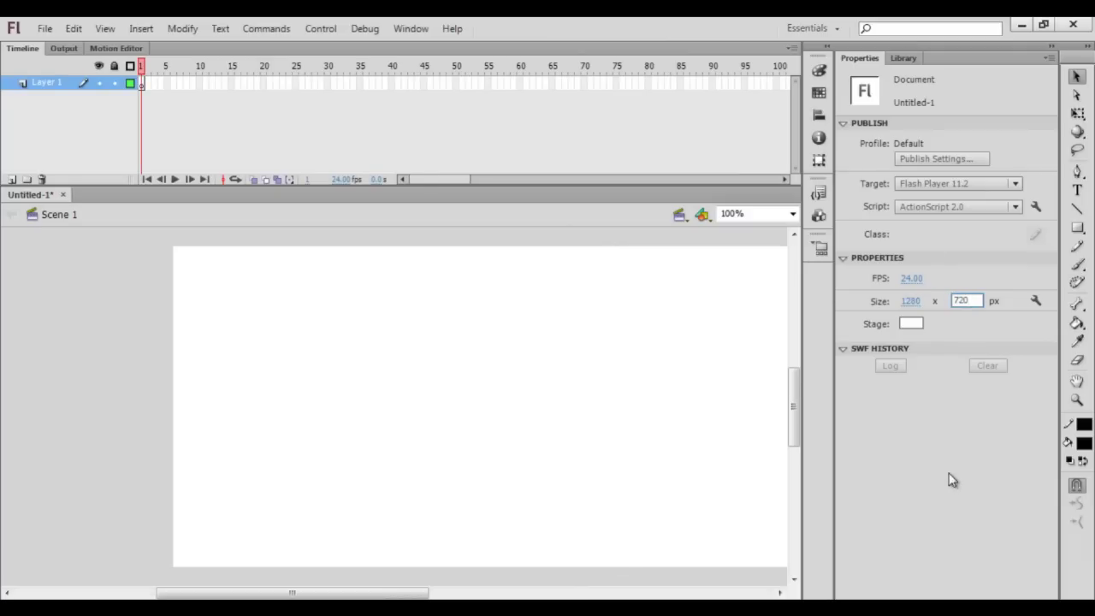
key("Return")
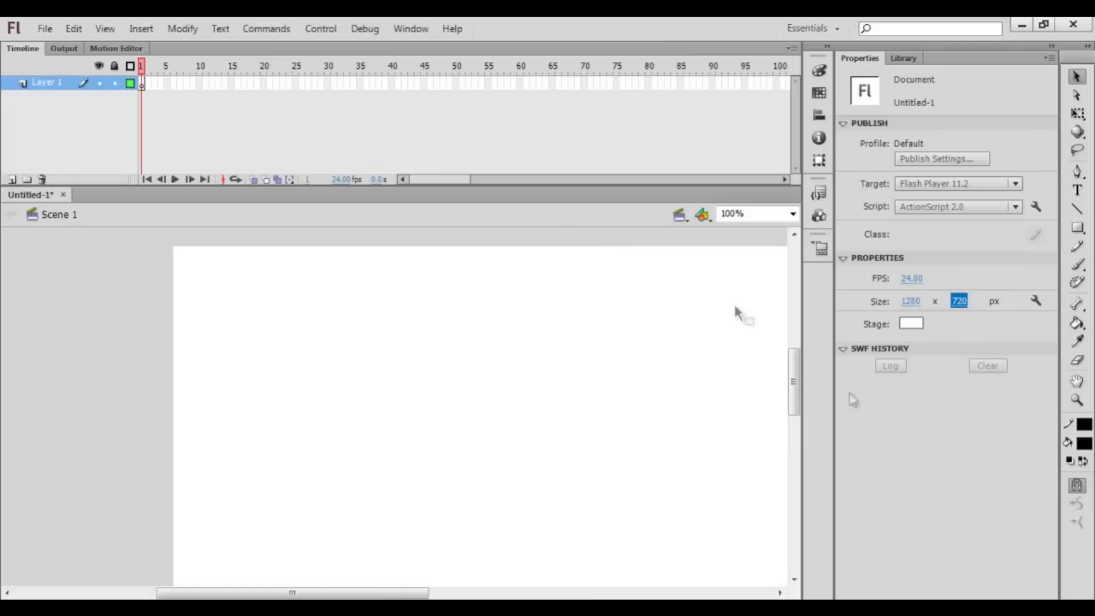
left_click(107, 335)
Change the stage background to a light grey slightly darker than white using the custom colour picker
key("ctrl+minus")
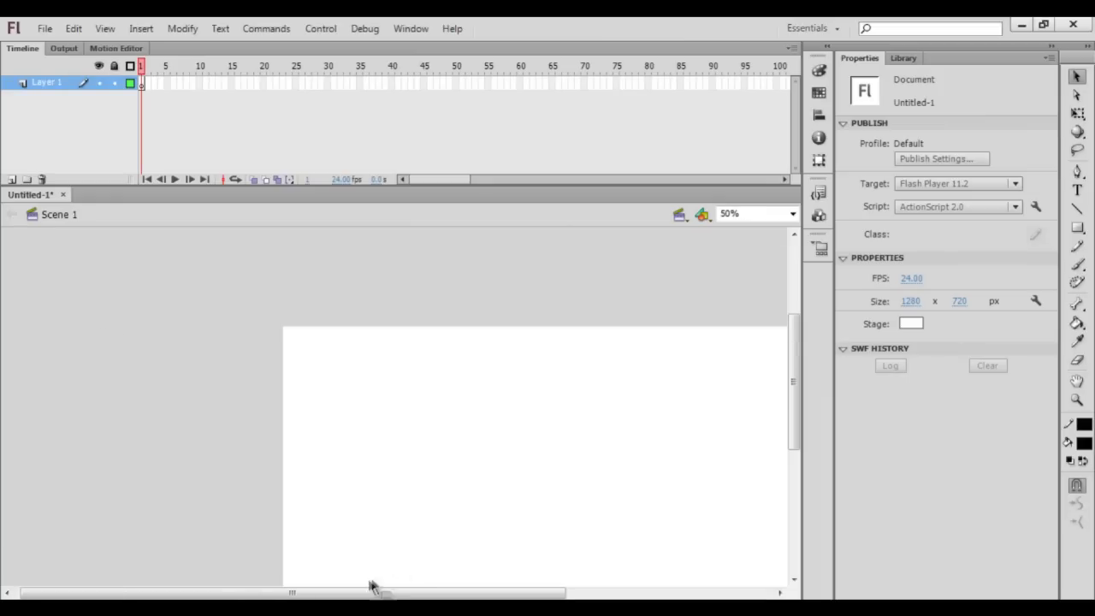
left_click_drag(372, 591, 458, 593)
scroll(784, 395, "down", 2)
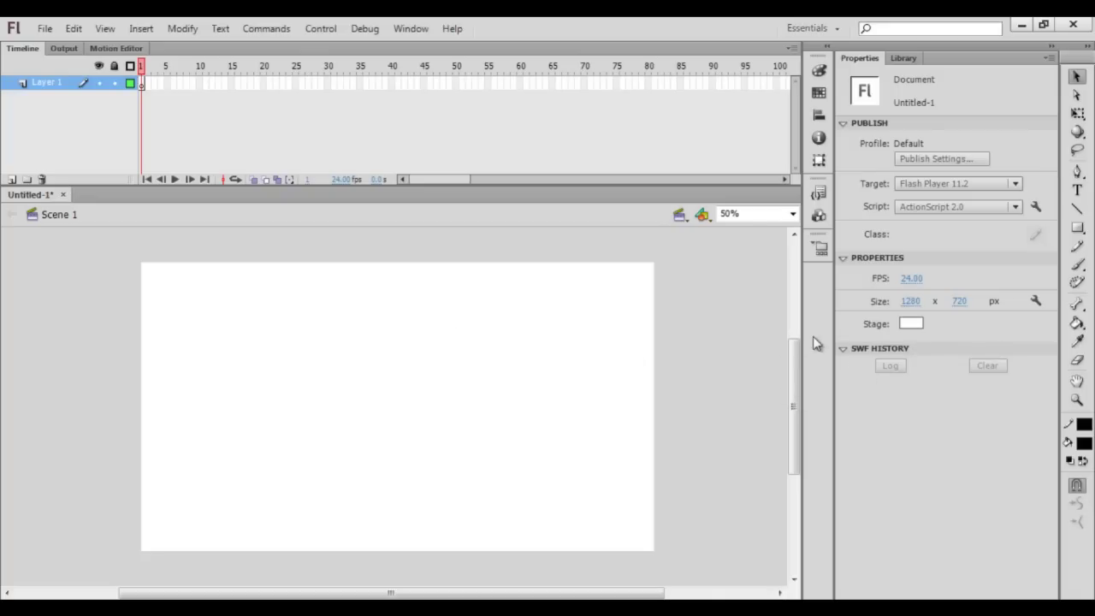
left_click(913, 323)
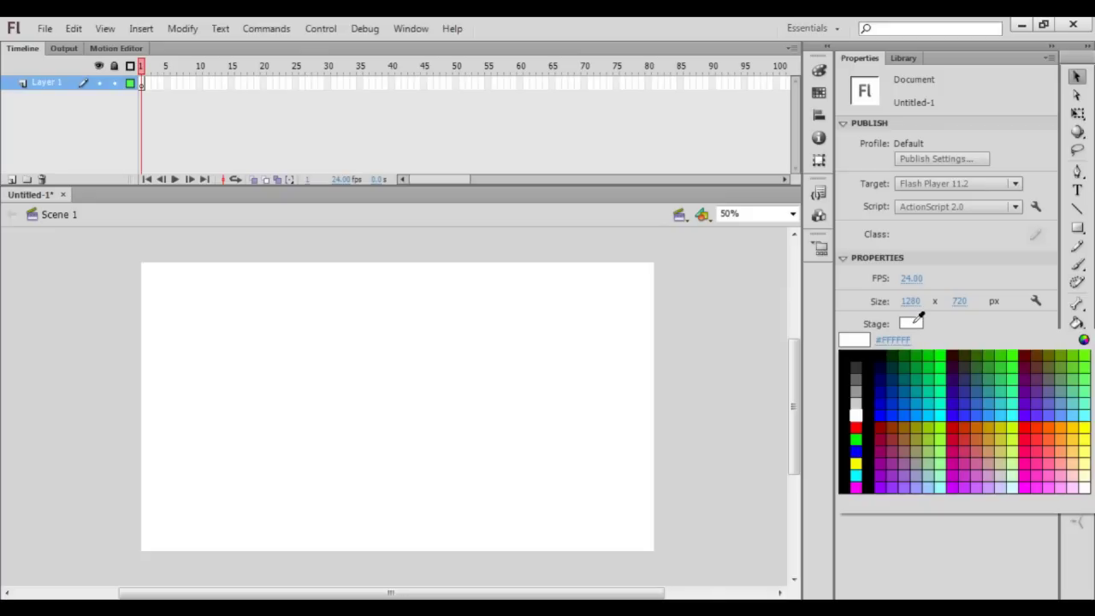
left_click(1083, 341)
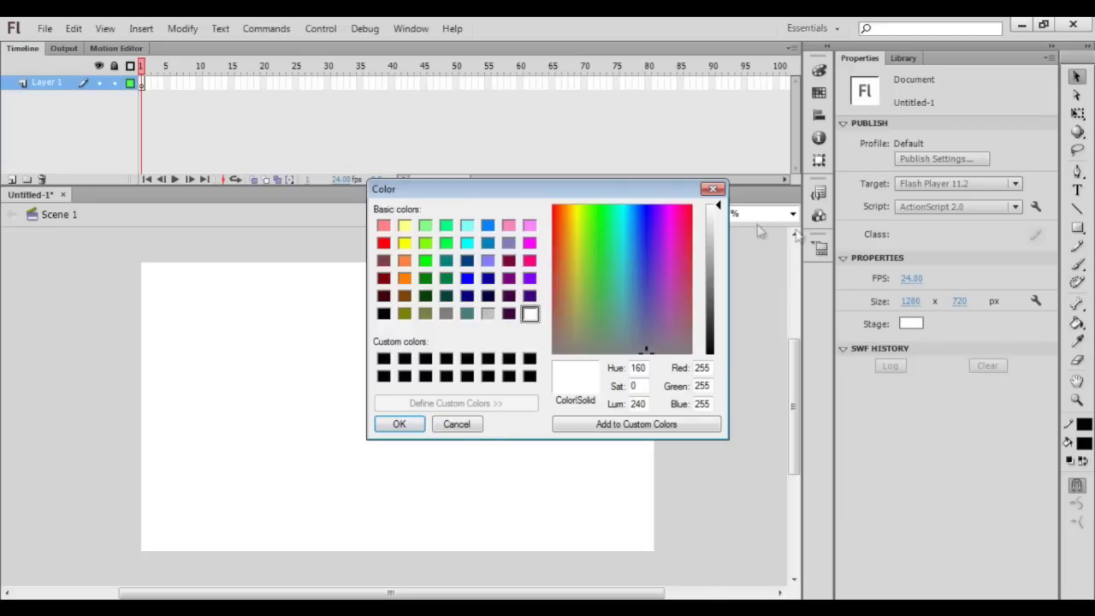
left_click_drag(716, 219, 718, 224)
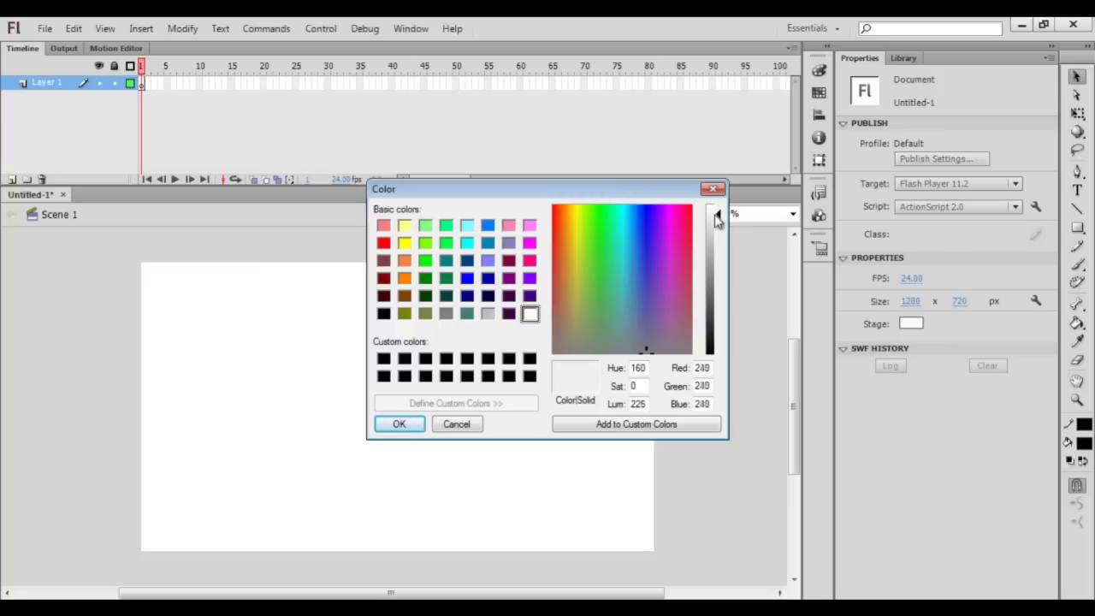
left_click(418, 423)
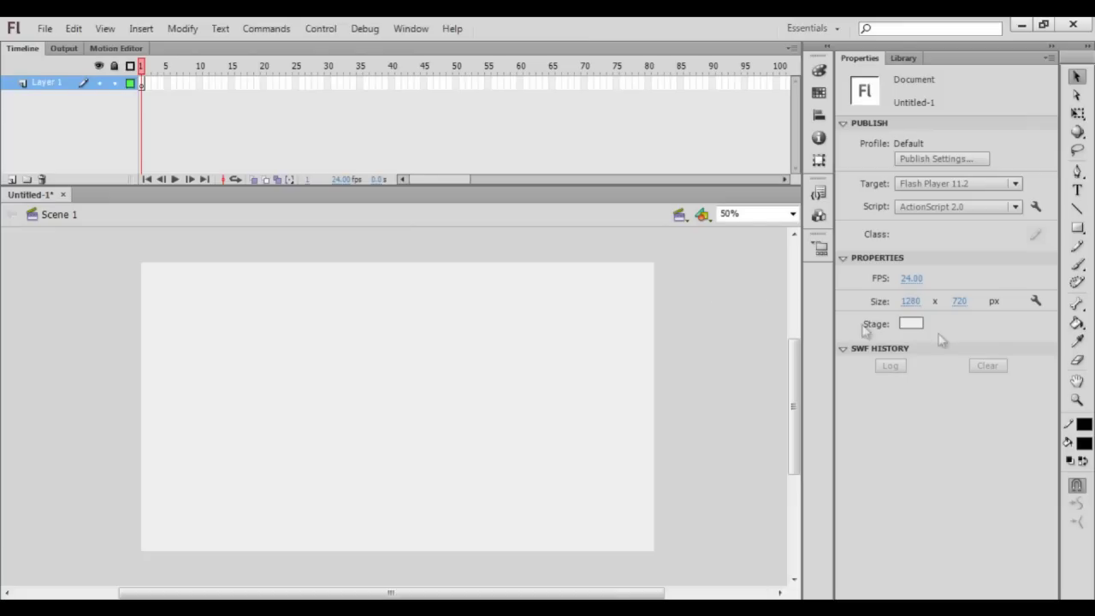
Try the Brush tool on the stage with a black fill and with a red fill, undoing each stroke and restoring black
left_click(1077, 265)
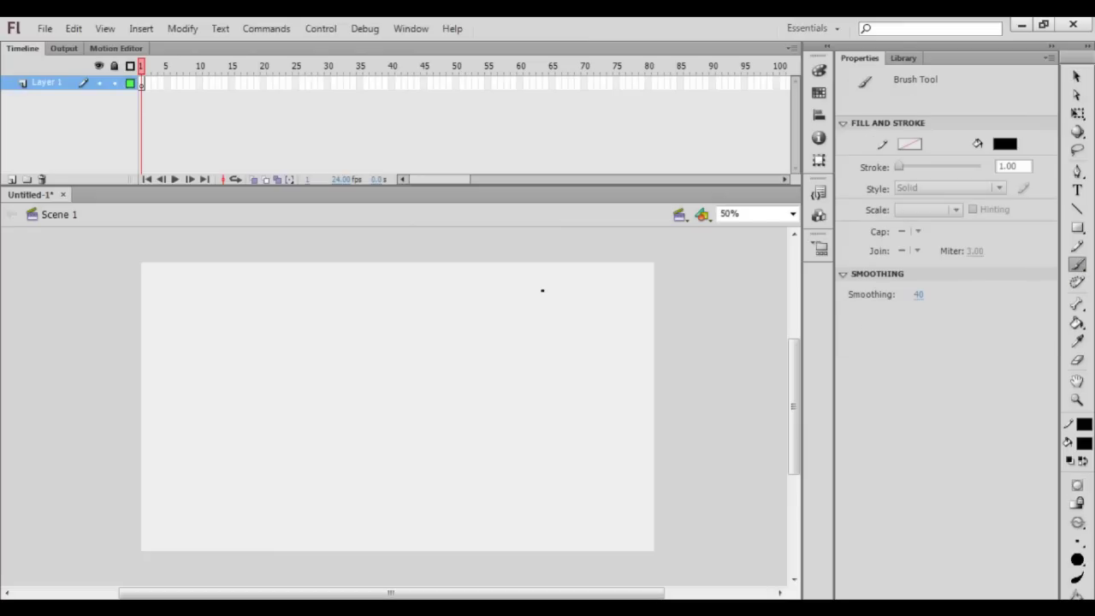
mouse_move(611, 321)
left_mouse_down()
mouse_move(539, 431)
mouse_move(323, 398)
mouse_move(158, 337)
mouse_move(399, 343)
left_mouse_up()
key("ctrl+z")
left_click(1085, 442)
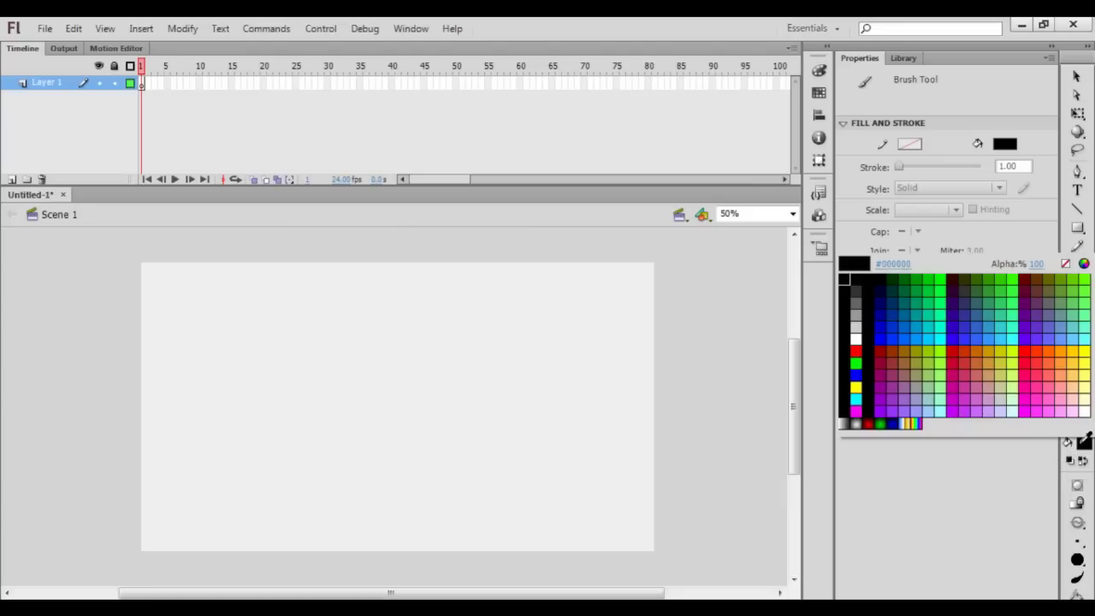
left_click(856, 350)
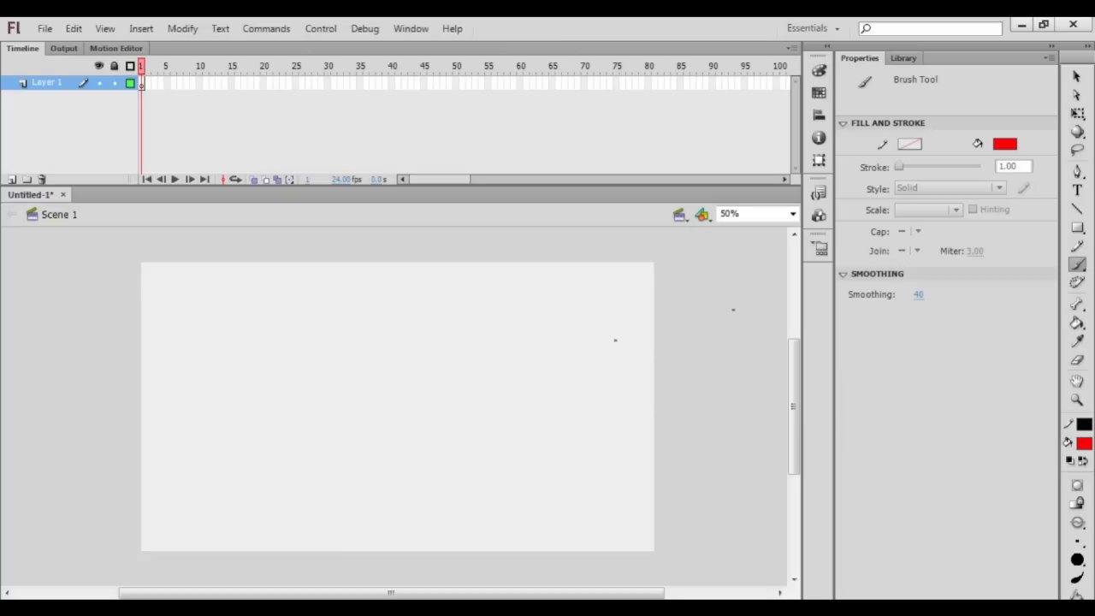
mouse_move(421, 351)
left_mouse_down()
mouse_move(488, 433)
mouse_move(637, 441)
mouse_move(716, 384)
left_mouse_up()
key("ctrl+z")
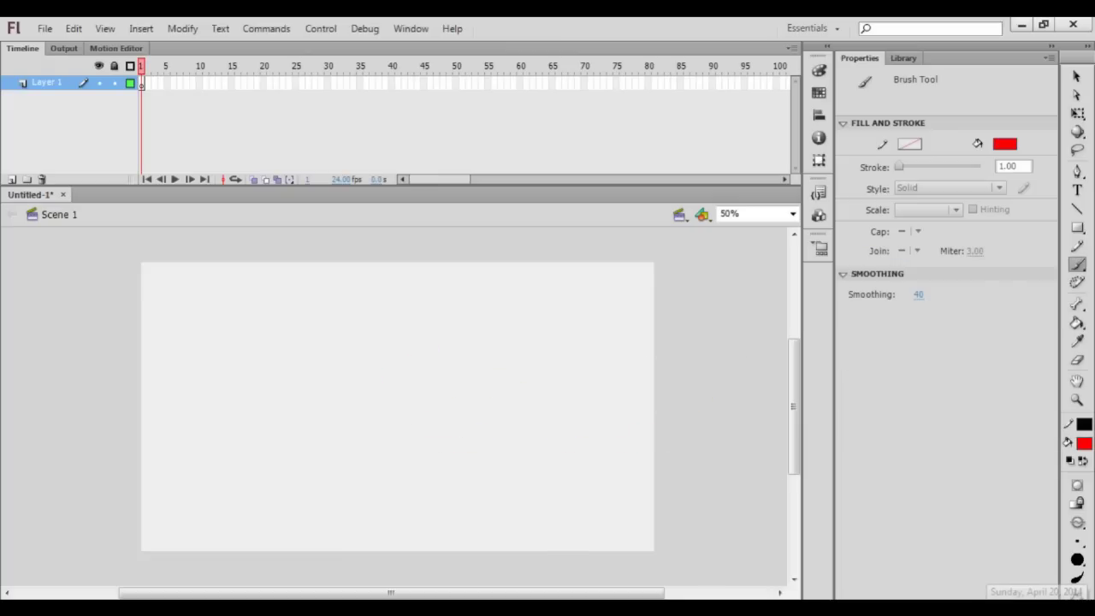
left_click(1084, 442)
left_click(873, 339)
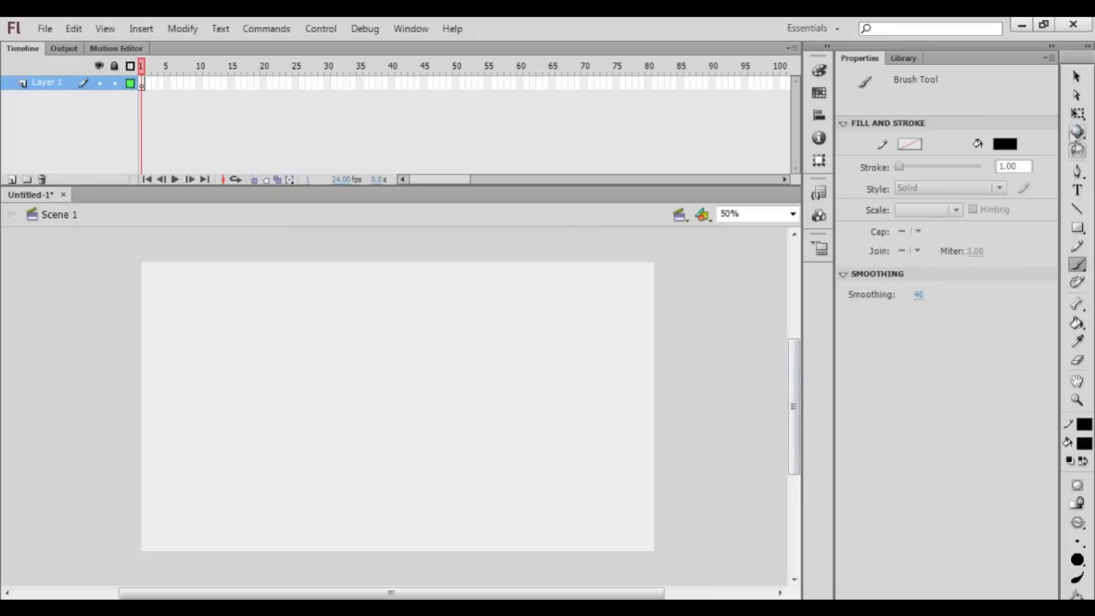
left_click(1081, 286)
left_click(1077, 304)
left_click(1077, 322)
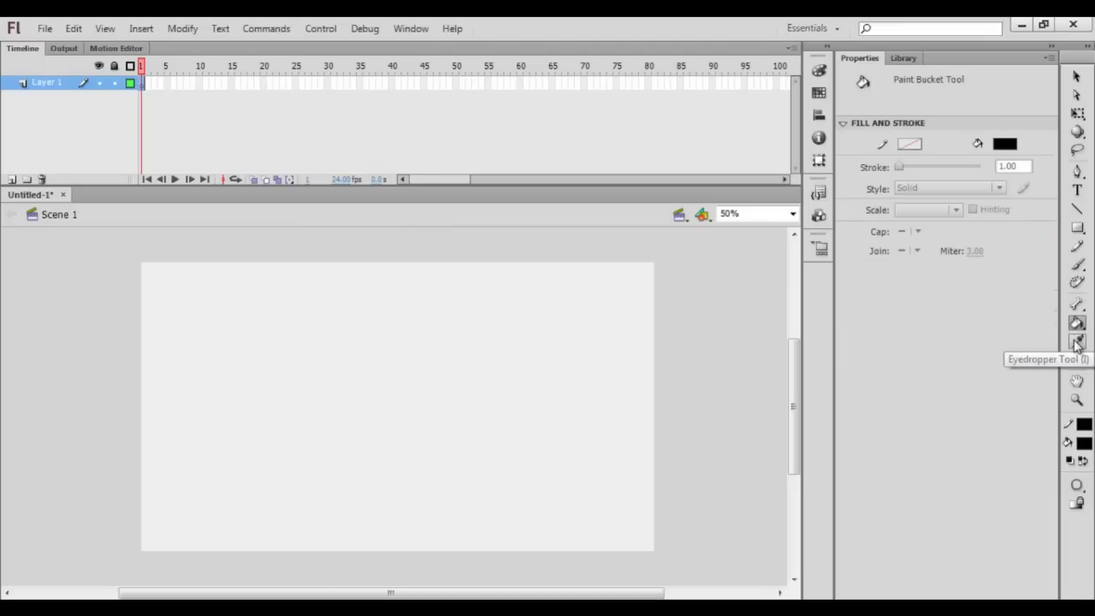
left_click(1077, 341)
left_click(1077, 362)
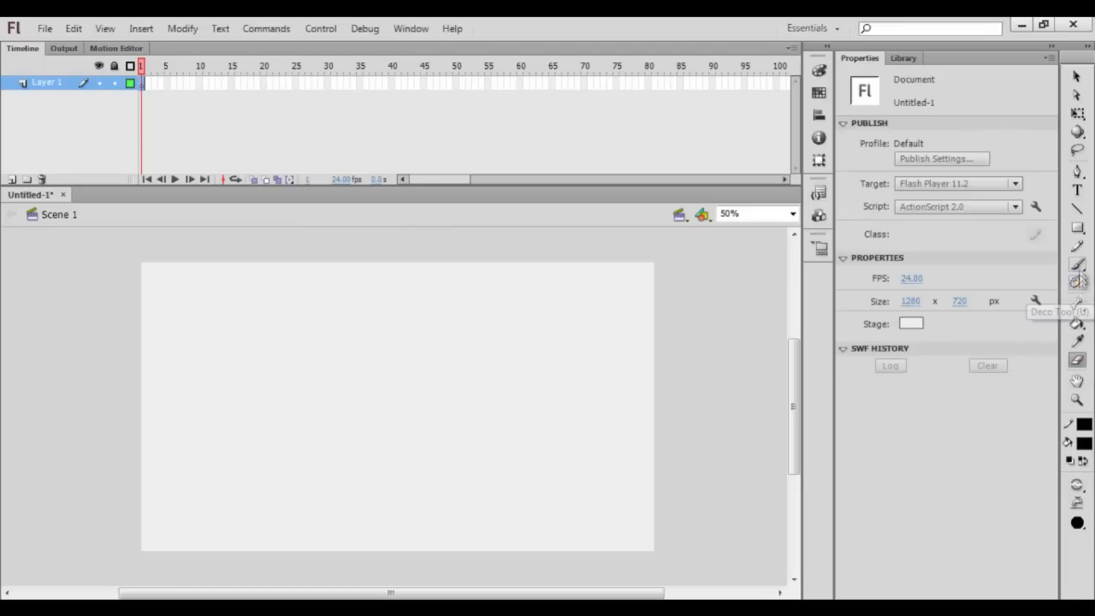
Examine the sizes and tip shapes available for the Brush tool
left_click(1077, 264)
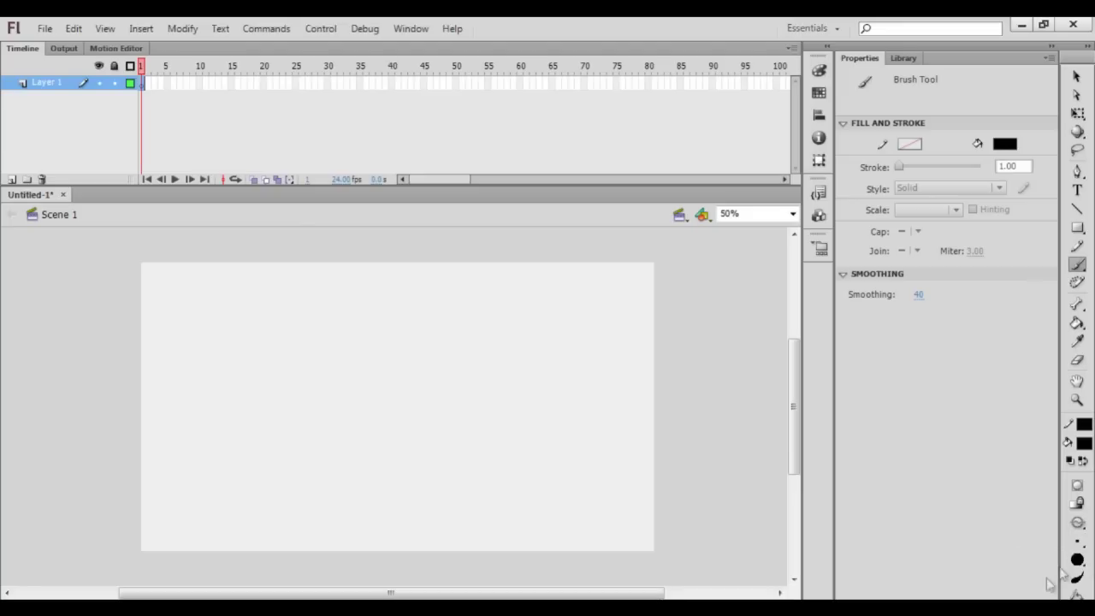
left_click(1078, 542)
left_click(1036, 541)
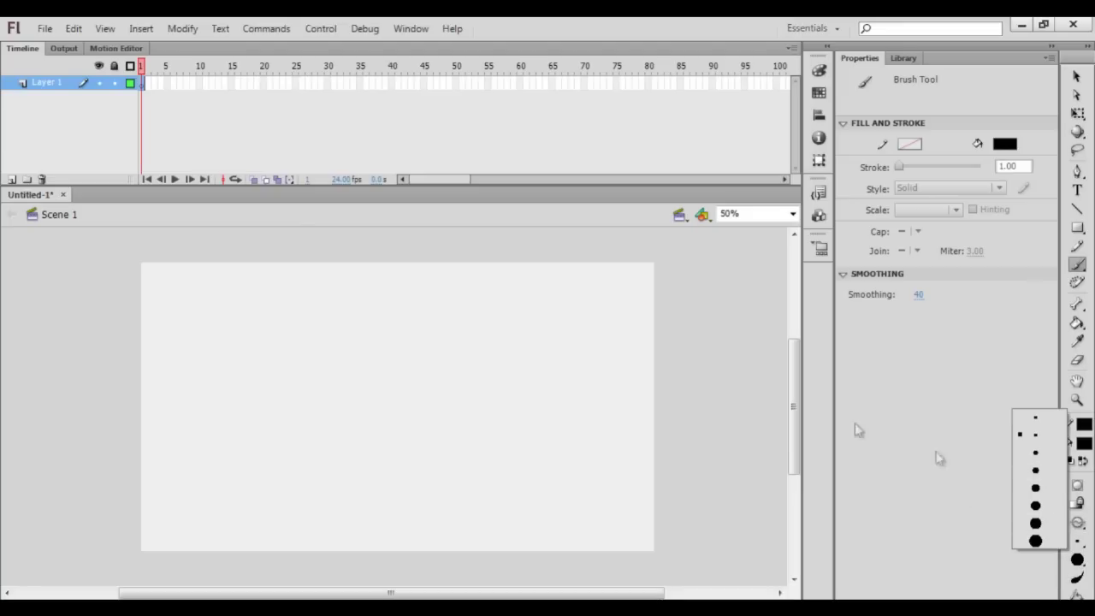
left_click(737, 396)
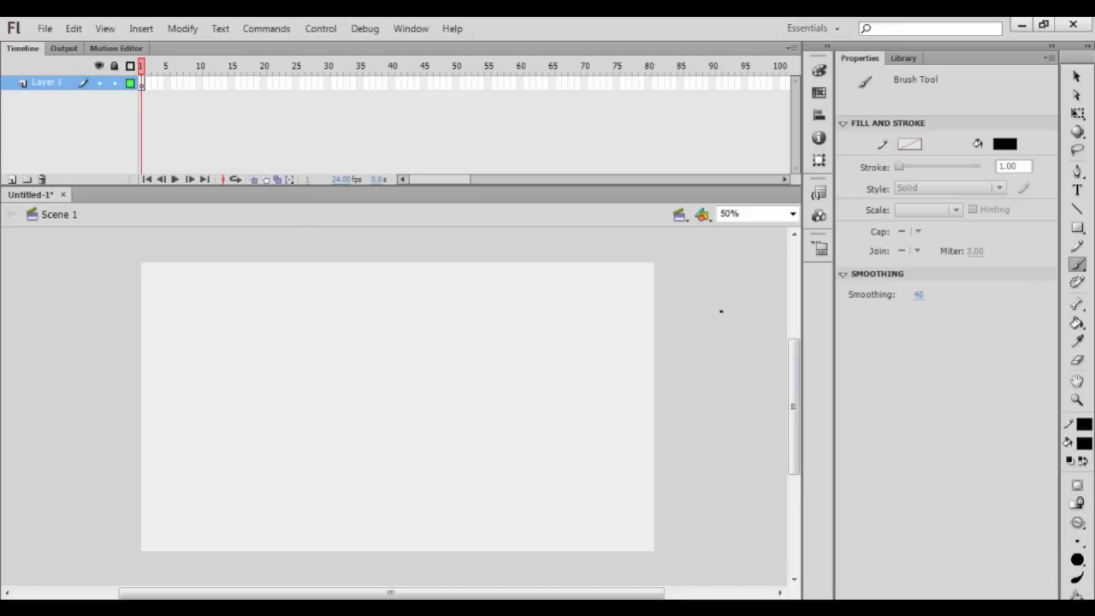
key("bracketright")
key("bracketleft")
key("bracketleft")
key("bracketleft")
left_click(1077, 560)
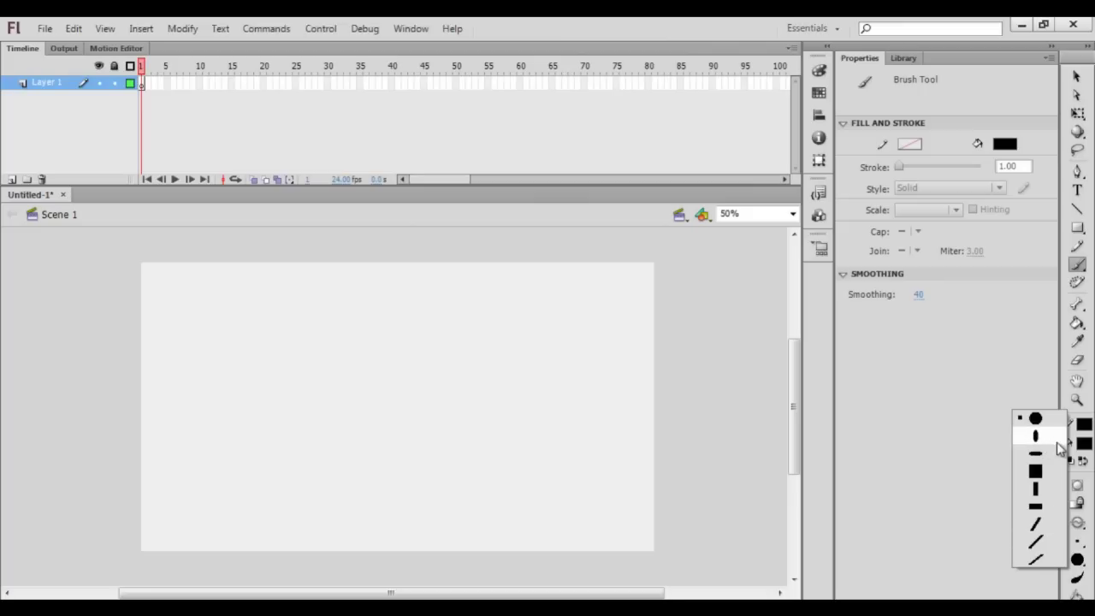
left_click(1018, 376)
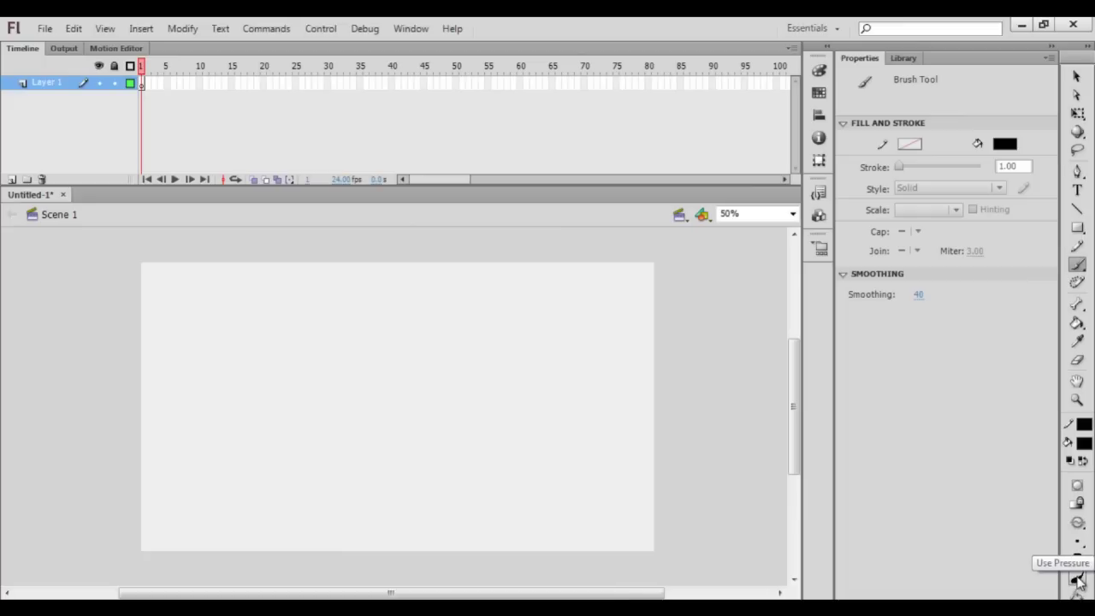
Enable pressure sensitivity for the brush and test it with one long winding stroke, undoing the stroke
left_click(1077, 579)
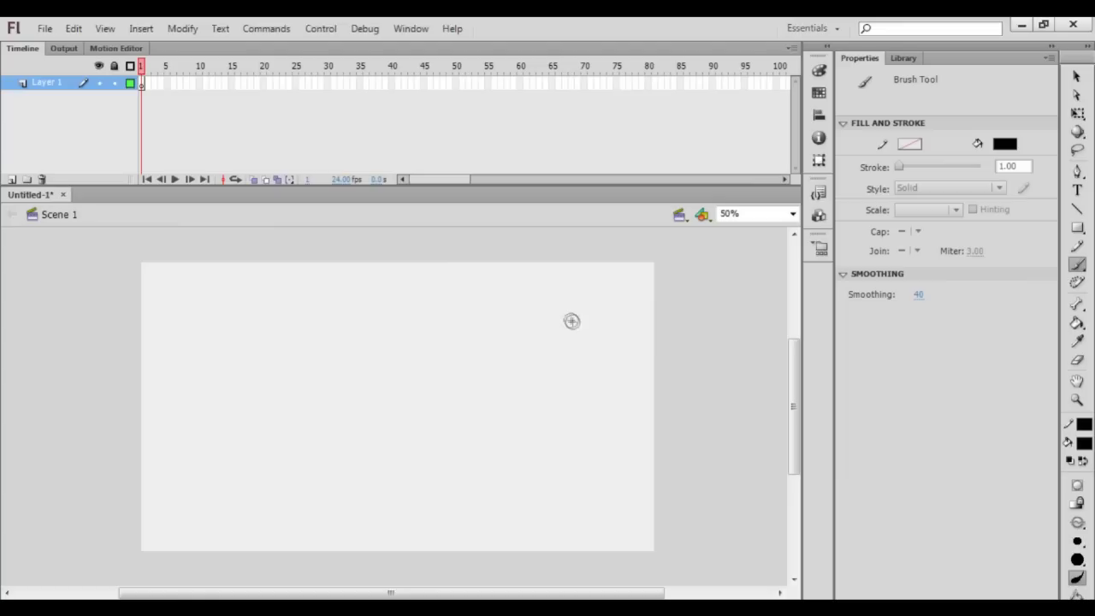
mouse_move(578, 323)
left_mouse_down()
mouse_move(515, 369)
mouse_move(472, 359)
mouse_move(398, 388)
mouse_move(397, 457)
mouse_move(309, 472)
mouse_move(270, 440)
mouse_move(285, 338)
mouse_move(205, 316)
mouse_move(244, 294)
left_mouse_up()
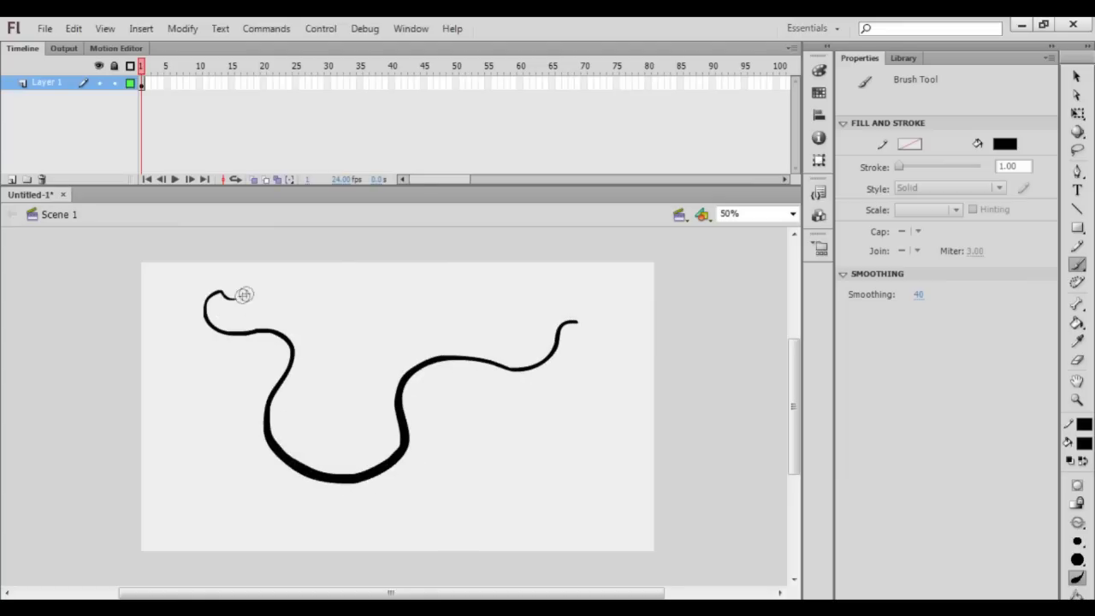
key("ctrl+z")
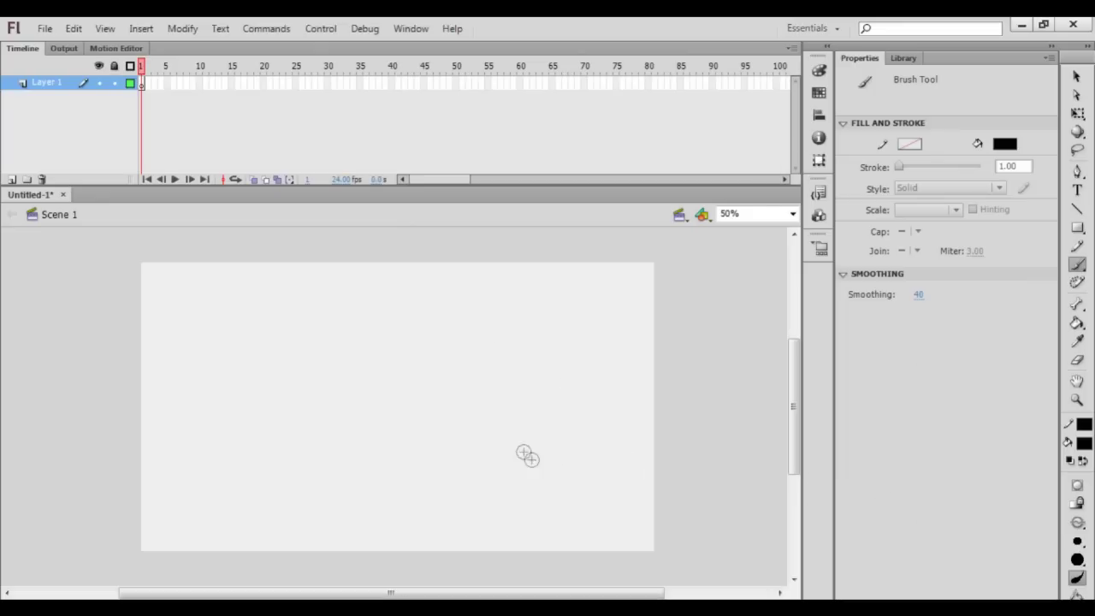
mouse_move(514, 366)
left_mouse_down()
mouse_move(559, 531)
mouse_move(611, 453)
left_mouse_up()
key("ctrl+z")
mouse_move(477, 322)
left_mouse_down()
mouse_move(474, 468)
mouse_move(621, 530)
left_mouse_up()
key("ctrl+z")
Draw a simple face freehand with the brush: a large tilted oval head, two oval eyes, eyebrows and a small open mouth
mouse_move(456, 288)
left_mouse_down()
mouse_move(354, 442)
mouse_move(484, 461)
mouse_move(520, 362)
mouse_move(509, 320)
mouse_move(487, 293)
mouse_move(451, 289)
left_mouse_up()
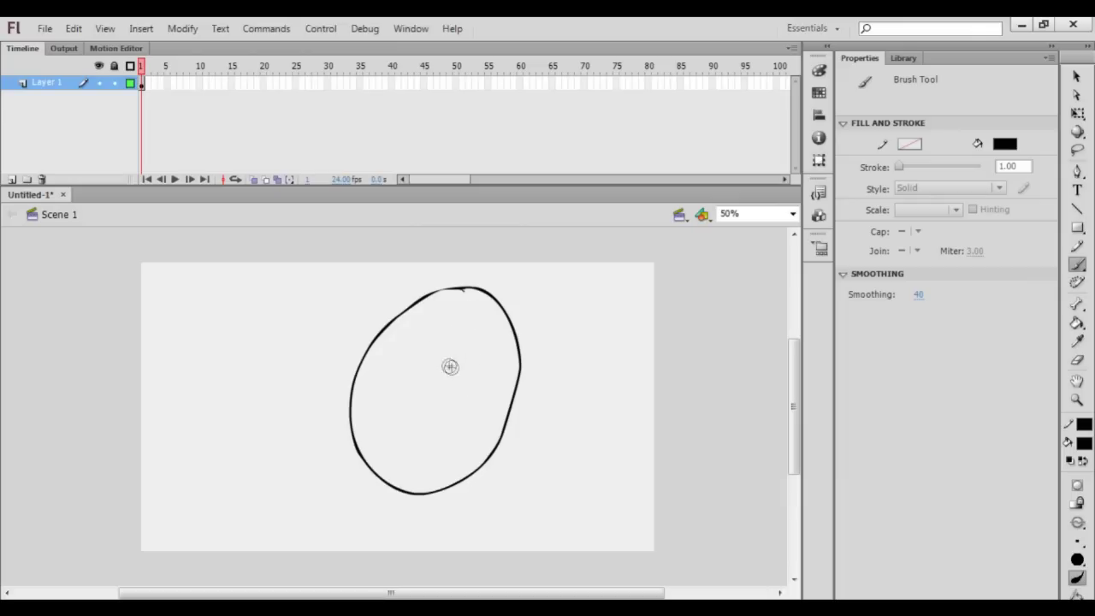
left_click_drag(438, 355, 444, 355)
mouse_move(415, 320)
left_mouse_down()
mouse_move(463, 342)
mouse_move(402, 297)
left_mouse_up()
mouse_move(399, 418)
left_mouse_down()
mouse_move(414, 454)
mouse_move(427, 425)
left_mouse_up()
key("e")
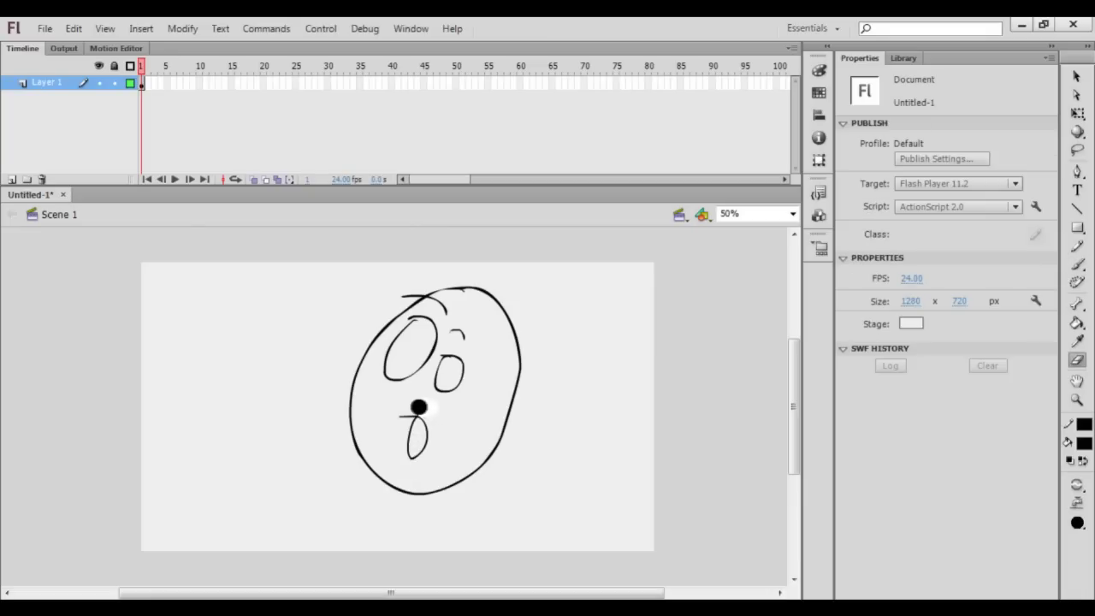
key("b")
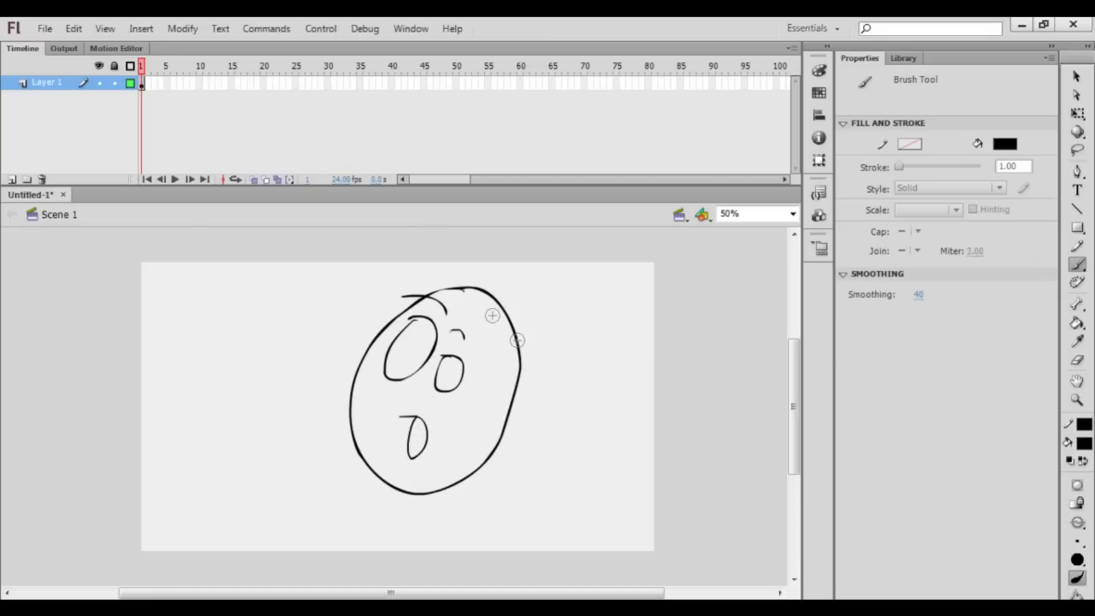
key("e")
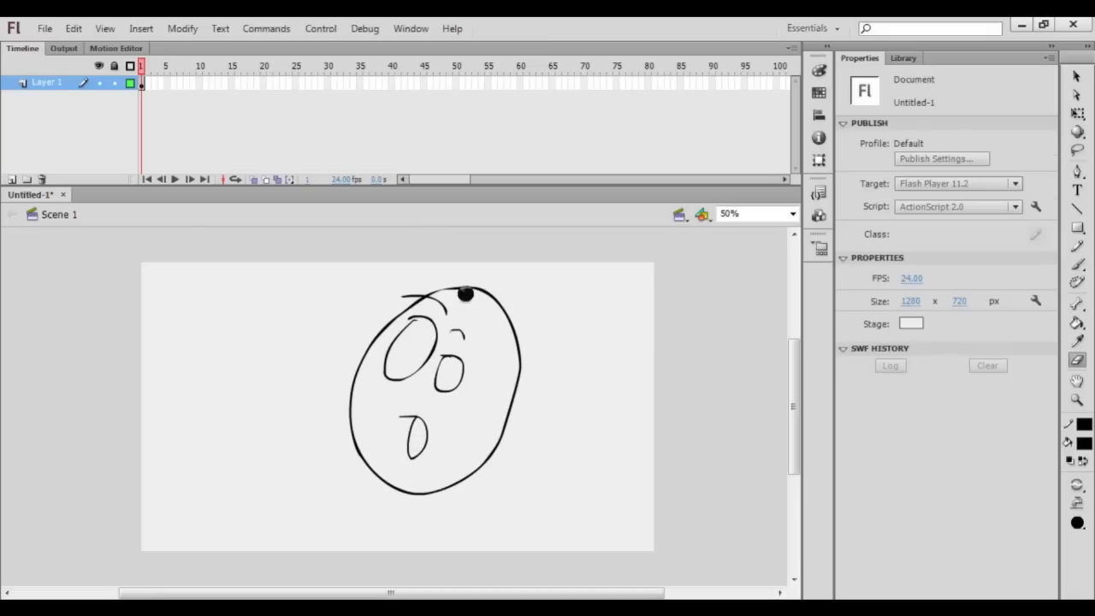
key("b")
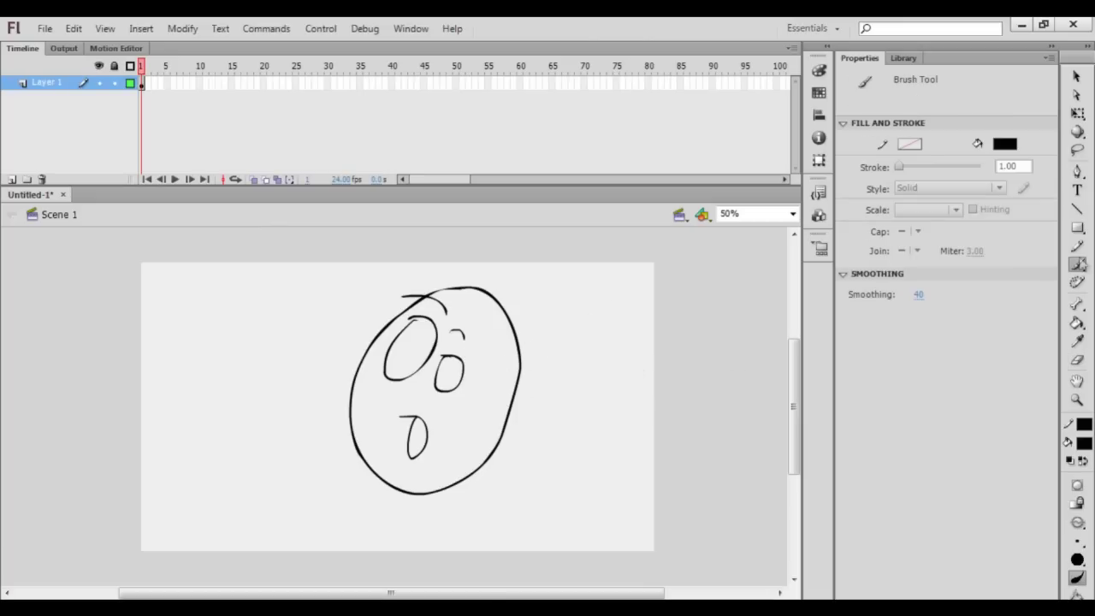
Draw a red curved shading line with the Pencil tool inside the head's lower and right edges
left_click(1078, 248)
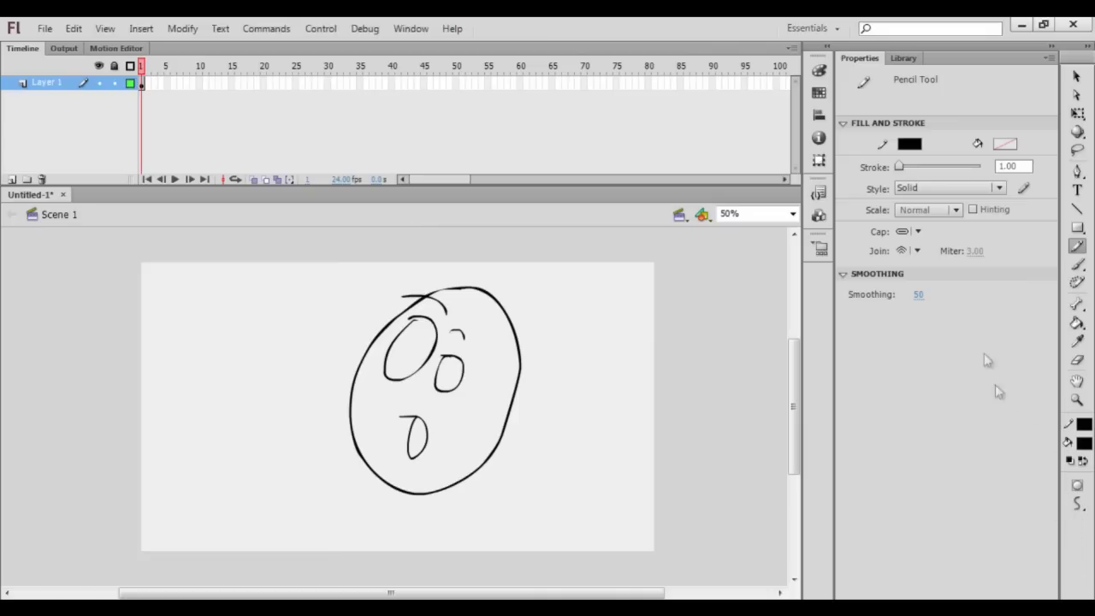
left_click(1082, 430)
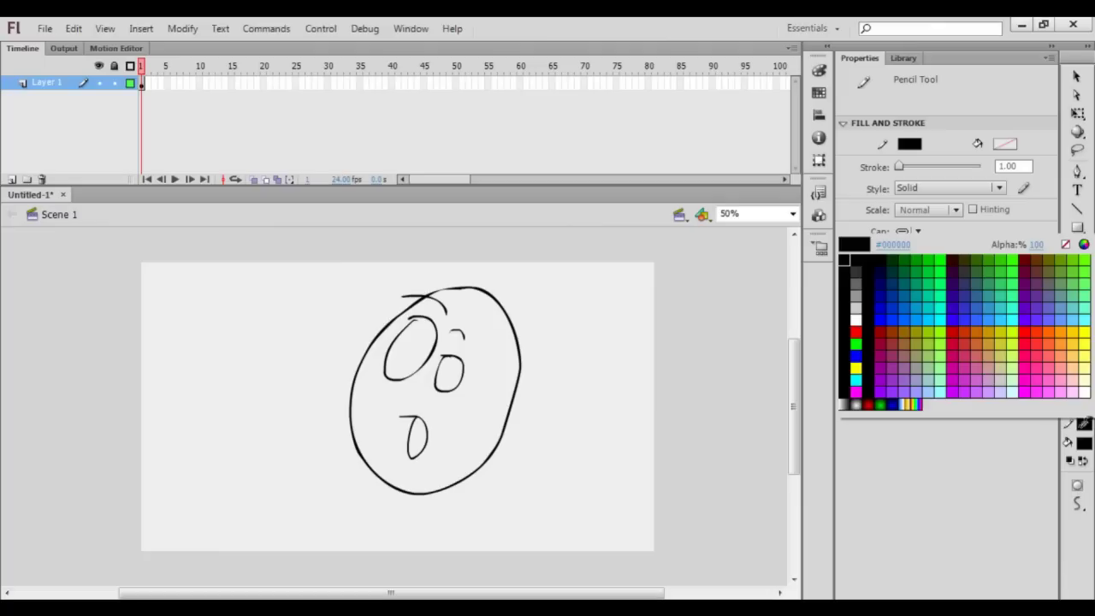
left_click(855, 330)
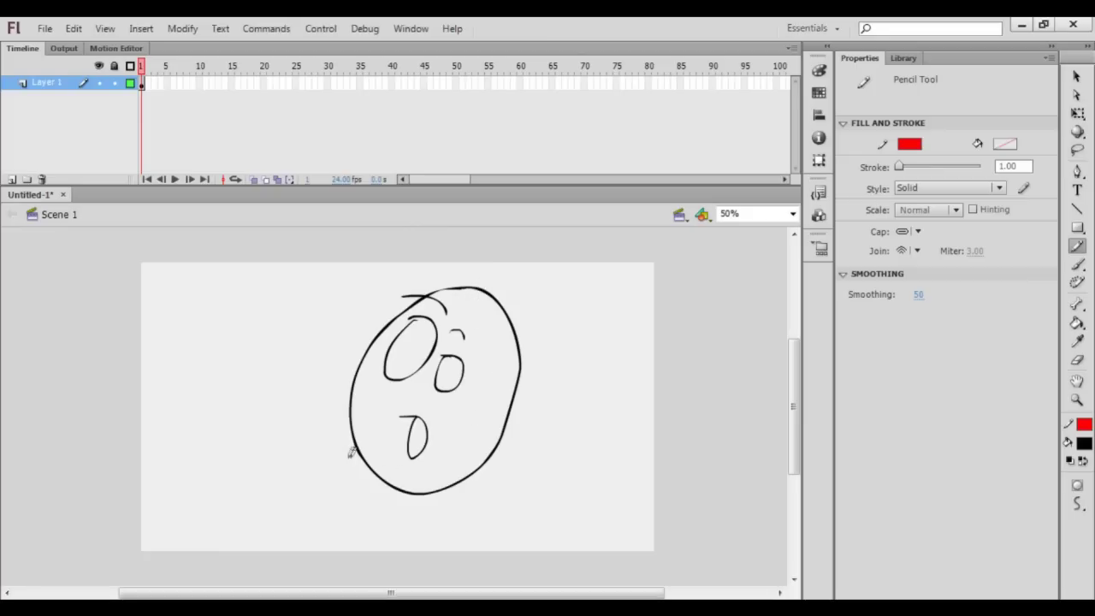
mouse_move(350, 437)
left_mouse_down()
mouse_move(416, 470)
mouse_move(466, 443)
mouse_move(486, 414)
left_mouse_up()
mouse_move(502, 367)
left_mouse_down()
mouse_move(491, 294)
mouse_move(462, 284)
left_mouse_up()
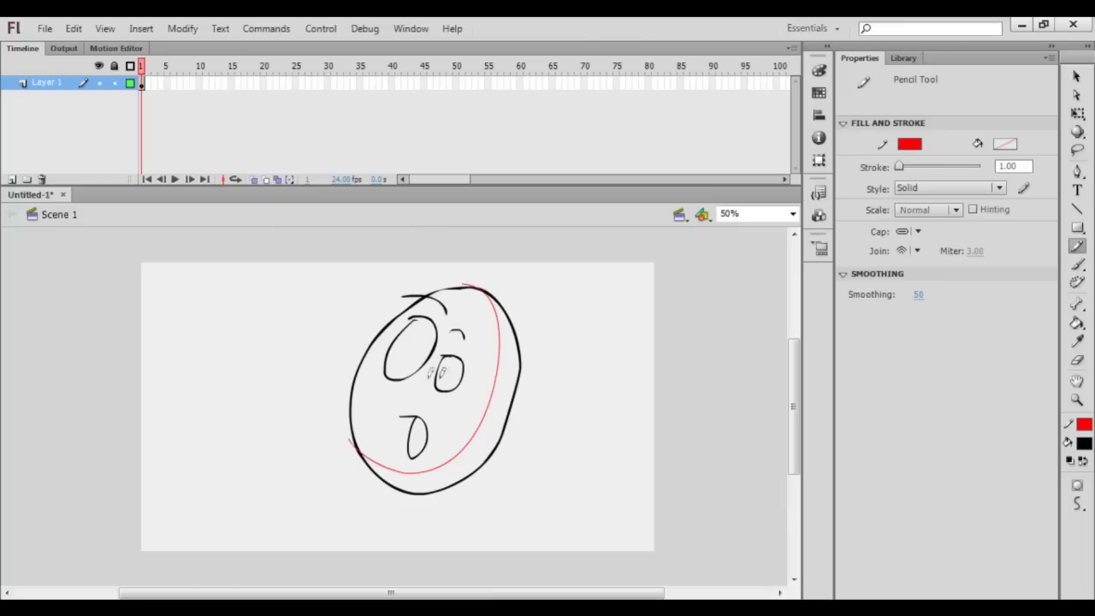
Add a red highlight line inside the head's upper-left edge, small highlight shapes in both eyes, and a curved line across the mouth
mouse_move(355, 404)
left_mouse_down()
mouse_move(424, 301)
mouse_move(461, 287)
mouse_move(442, 282)
left_mouse_up()
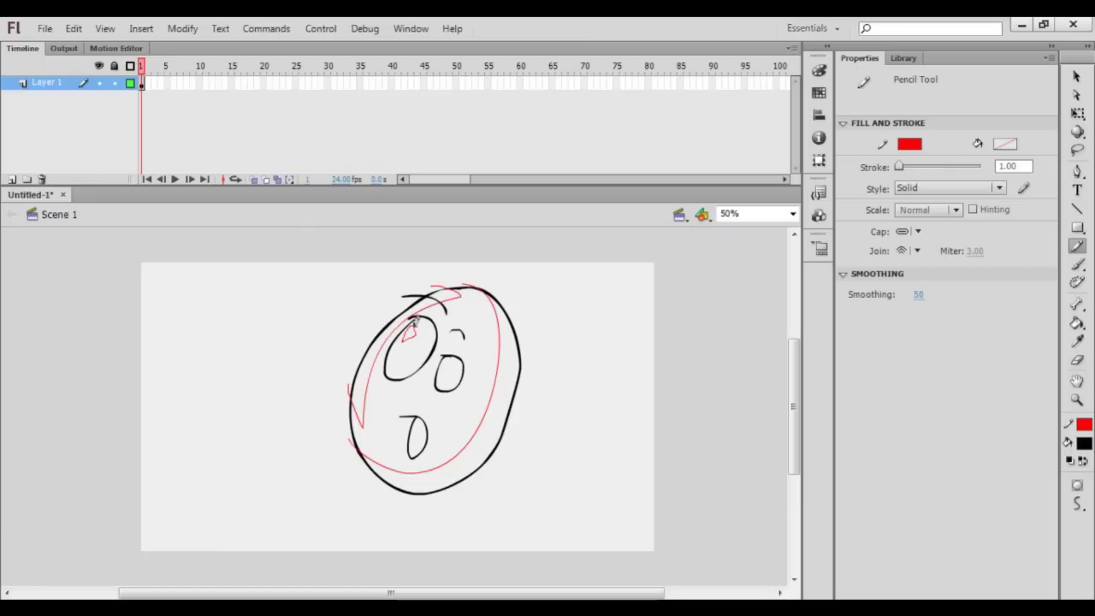
mouse_move(445, 372)
left_mouse_down()
mouse_move(448, 362)
mouse_move(442, 369)
left_mouse_up()
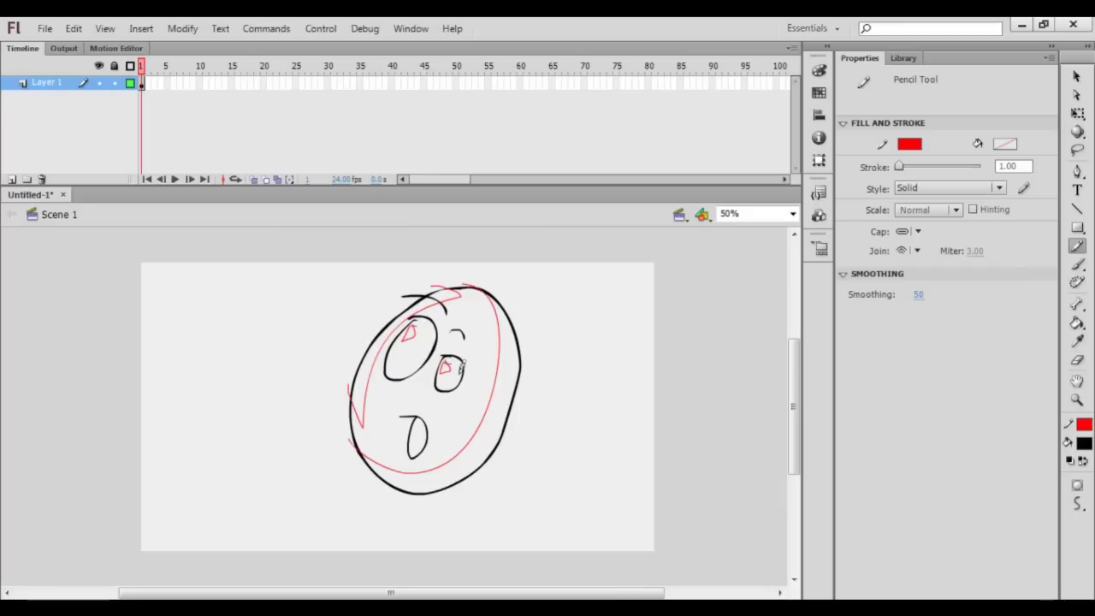
scroll(429, 370, "down", 1)
mouse_move(414, 417)
left_mouse_down()
mouse_move(440, 399)
mouse_move(437, 419)
left_mouse_up()
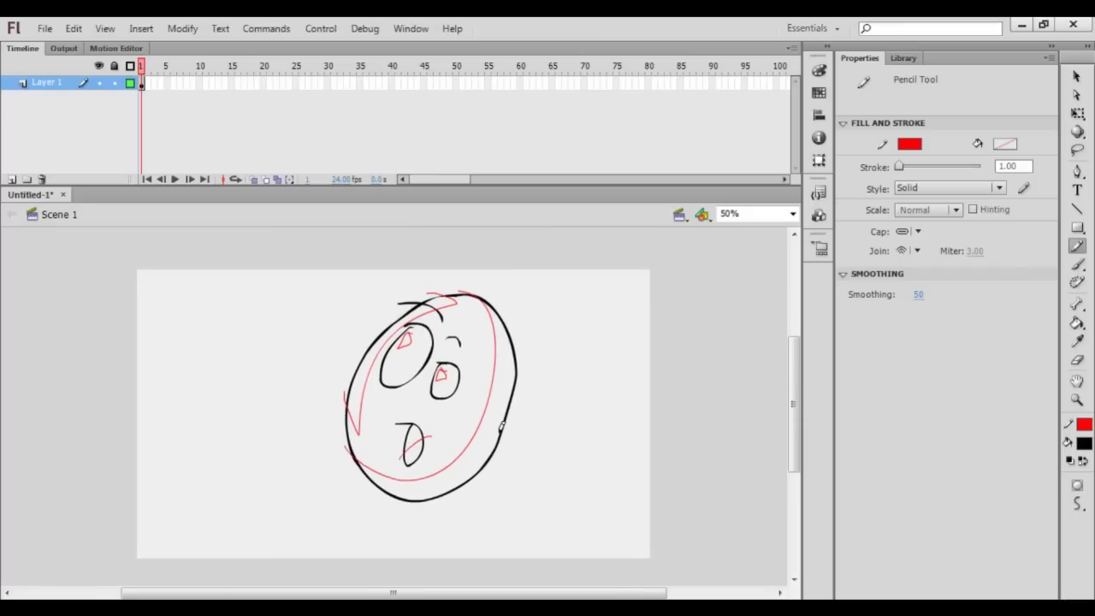
Try a jagged closed pencil shape on the empty stage beside the face and undo it
mouse_move(269, 334)
left_mouse_down()
mouse_move(237, 454)
mouse_move(302, 335)
mouse_move(258, 333)
left_mouse_up()
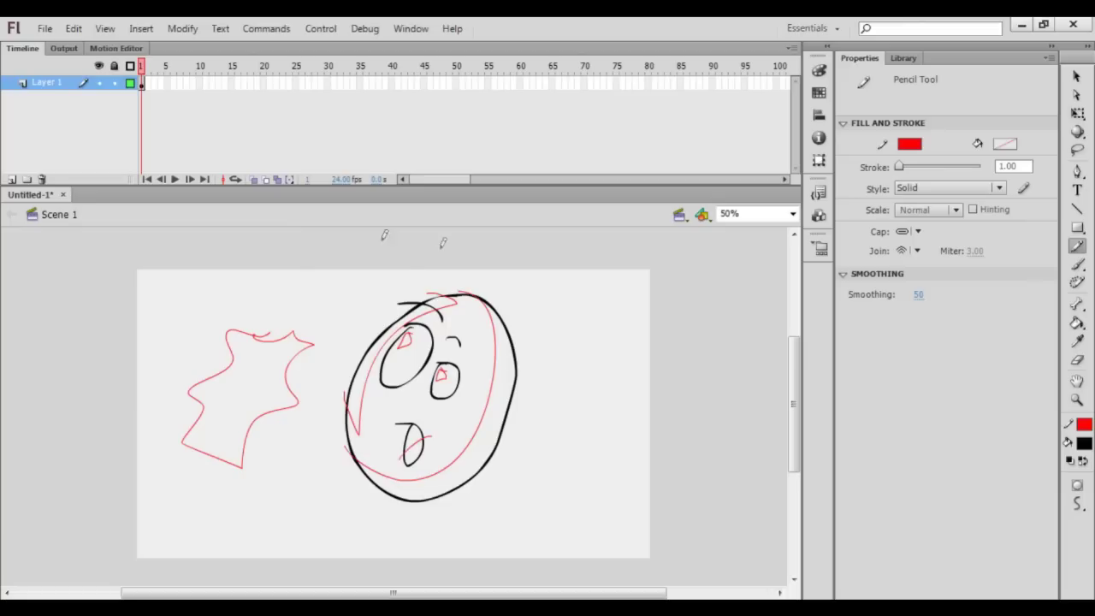
key("ctrl+z")
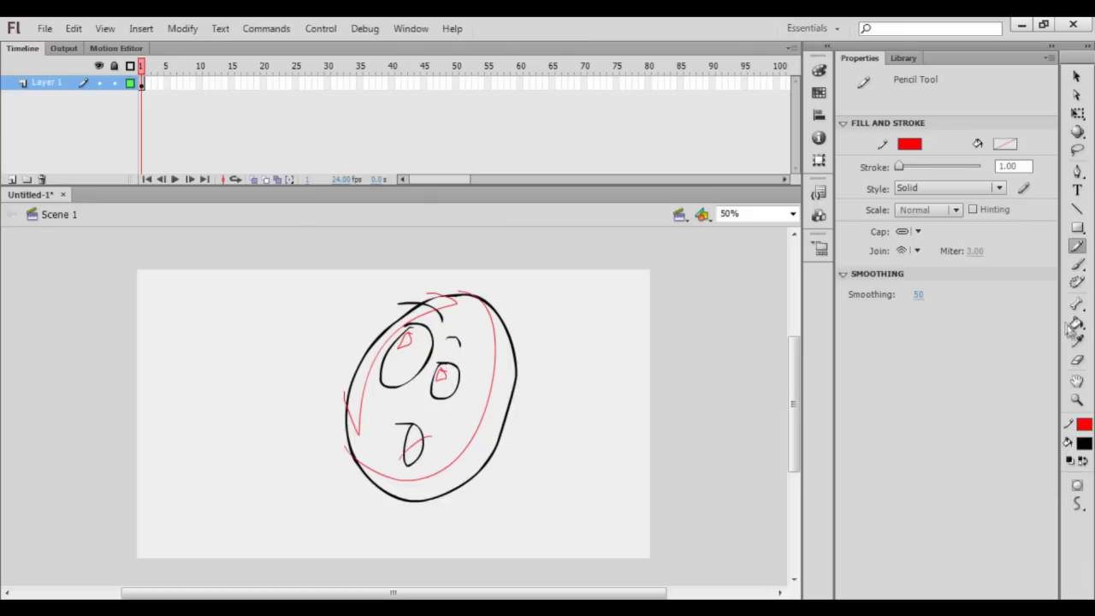
Set up the Paint Bucket tool with a custom light blue fill of red 158, green 188, blue 218
left_click(1077, 329)
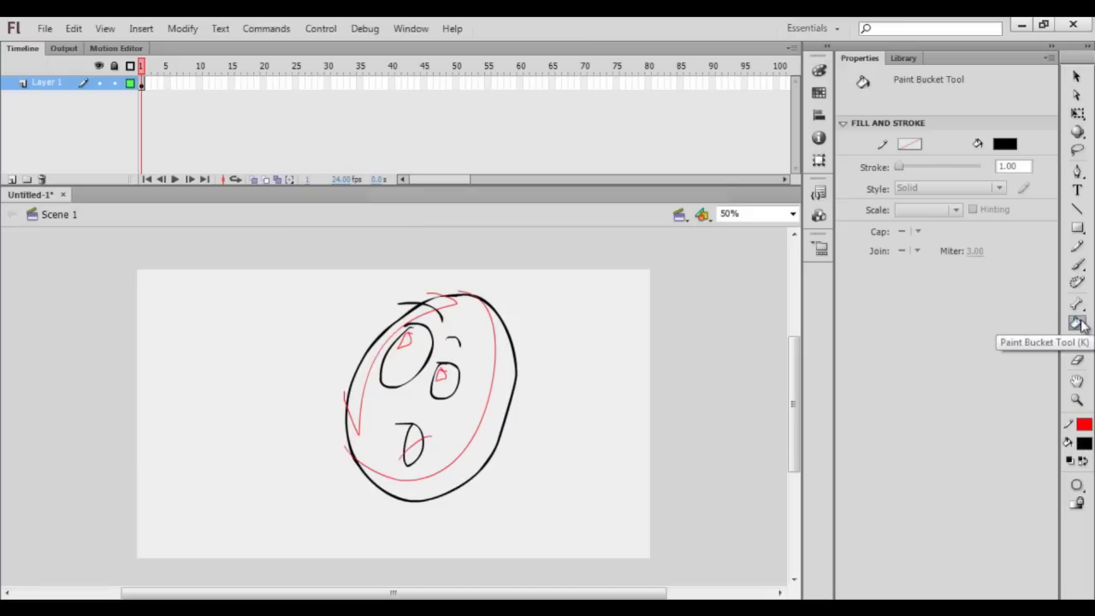
left_click(1085, 445)
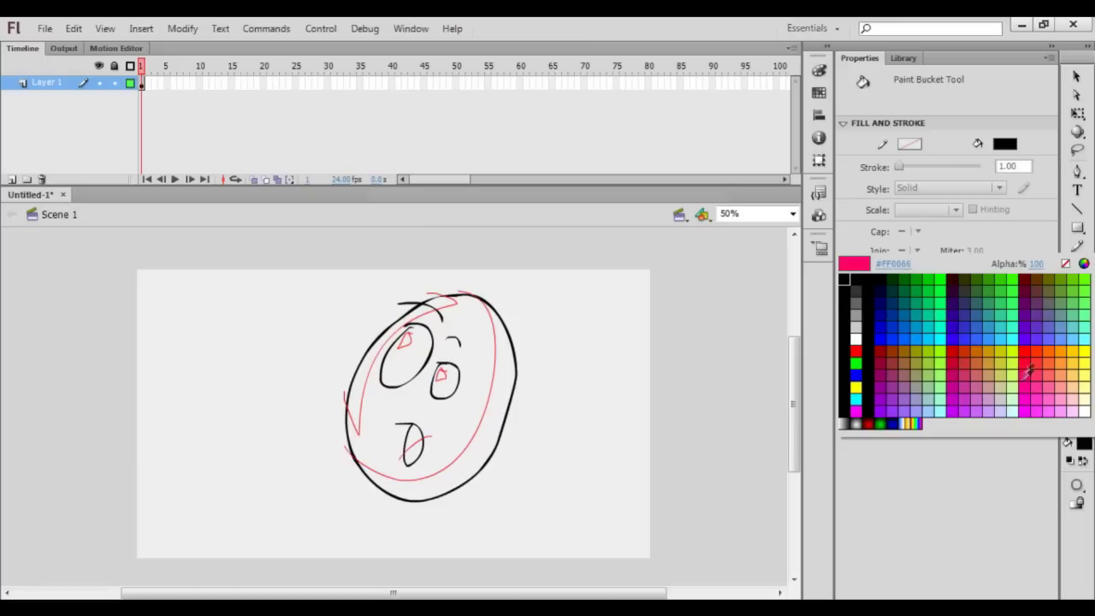
left_click(1084, 264)
left_click_drag(529, 196, 826, 269)
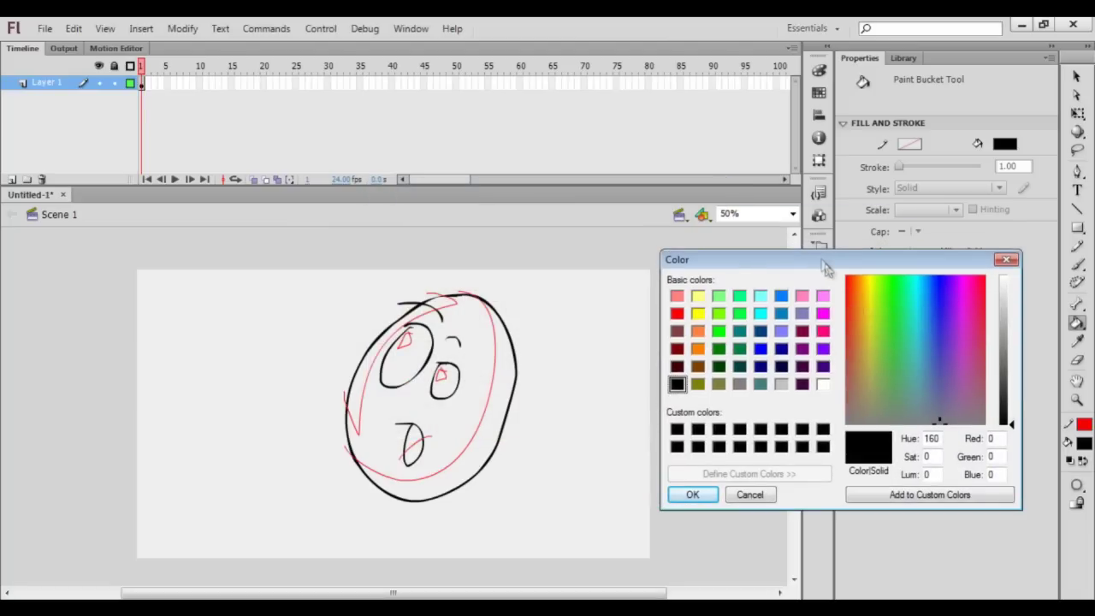
left_click_drag(947, 385, 928, 359)
left_click_drag(1010, 348, 1010, 315)
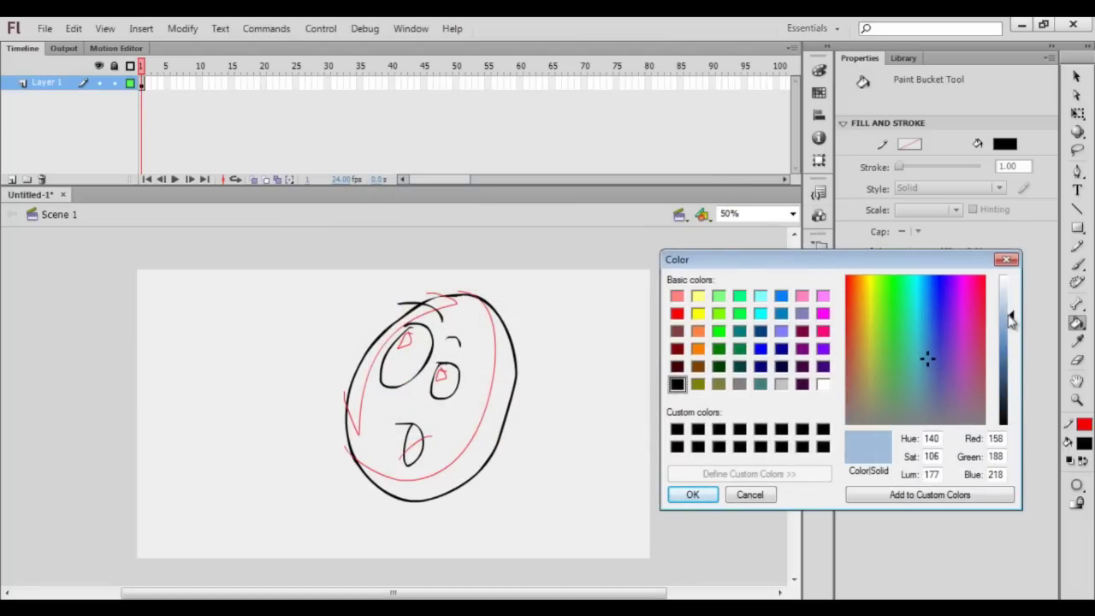
left_click(693, 494)
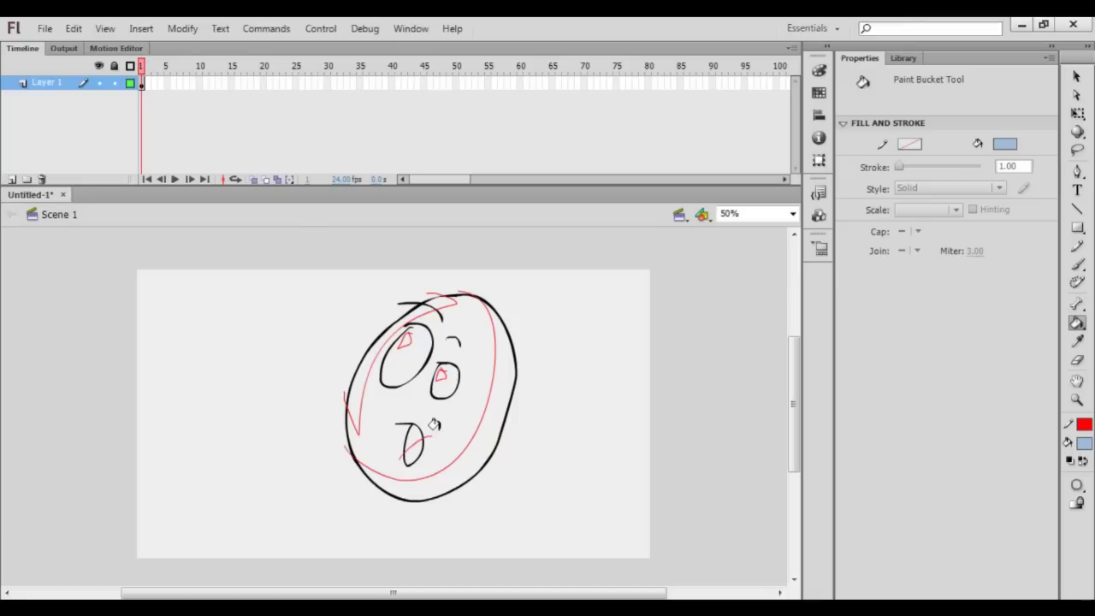
Try filling the middle of the face with light blue, view the gap-closing options, and undo the fill
left_click(470, 339)
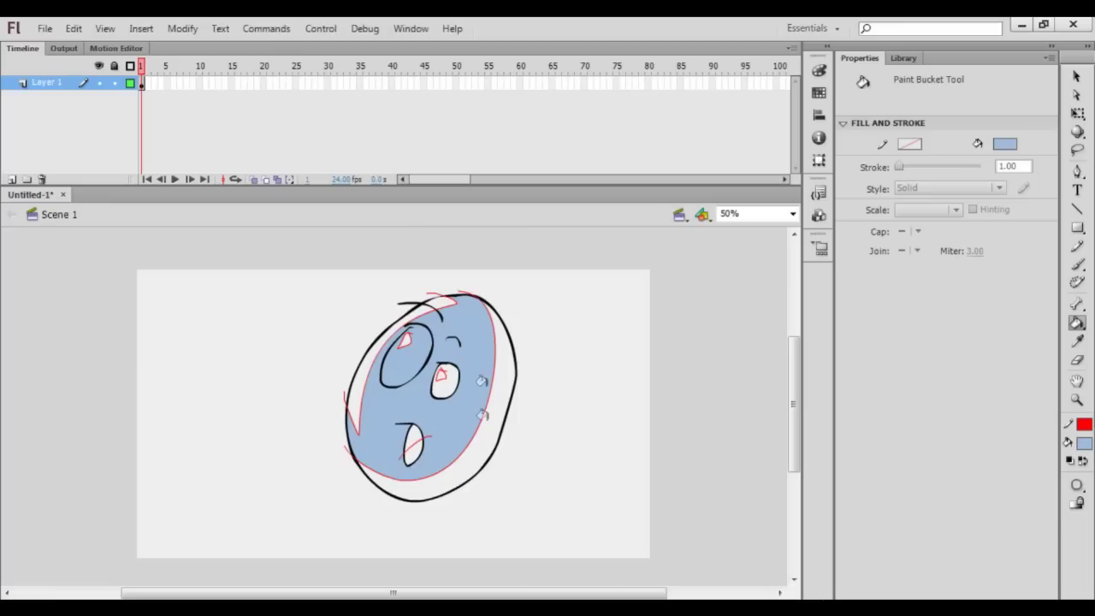
left_click(1078, 486)
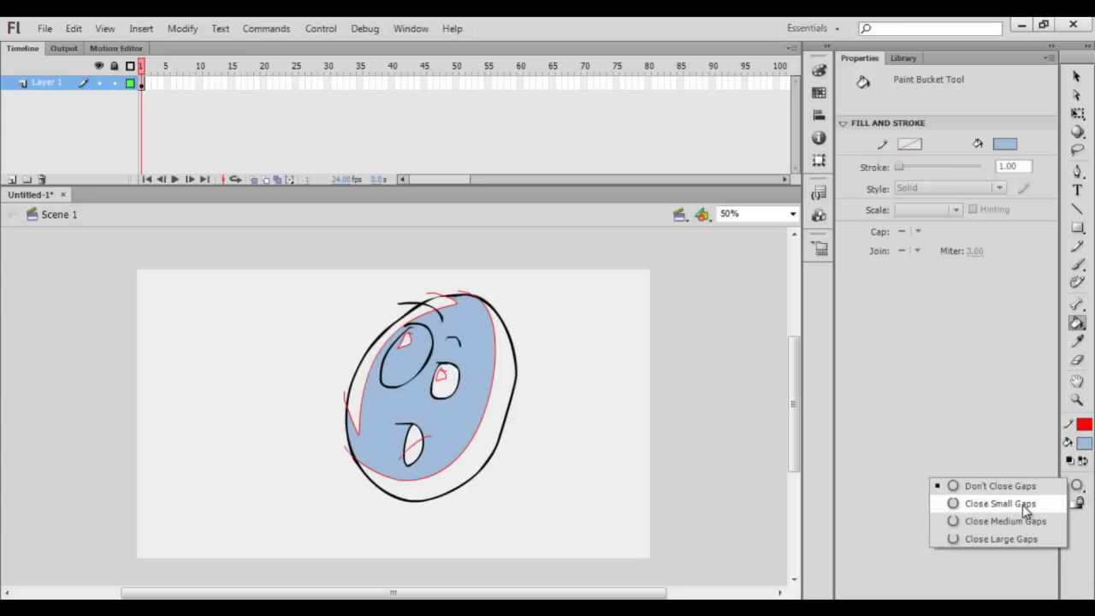
left_click(1001, 443)
key("ctrl+z")
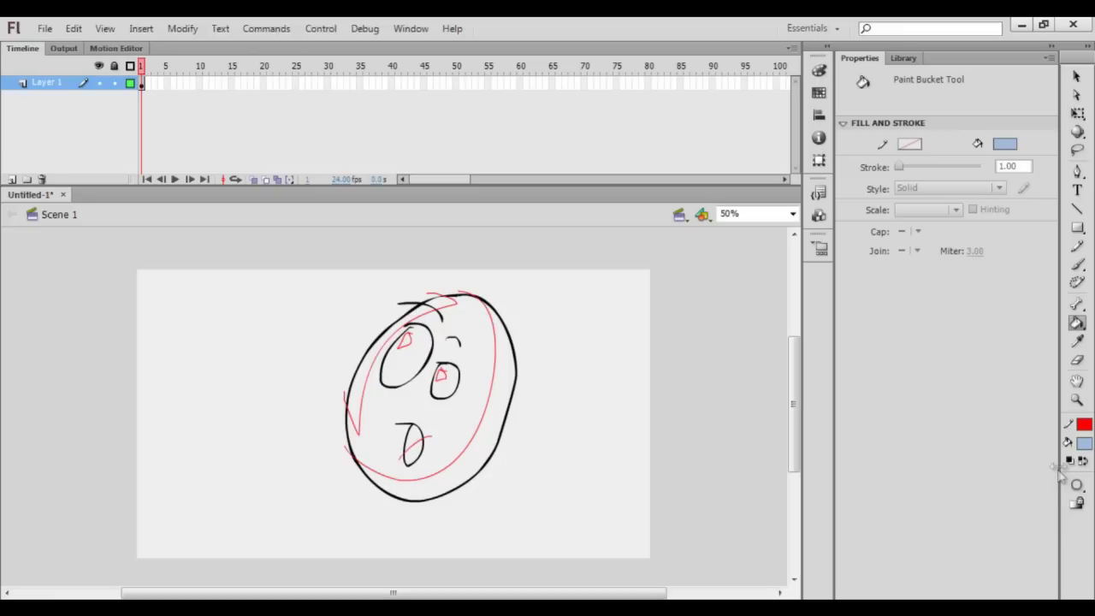
Set the Paint Bucket to Close Medium Gaps and fill the middle of the face with light blue
left_click(1077, 485)
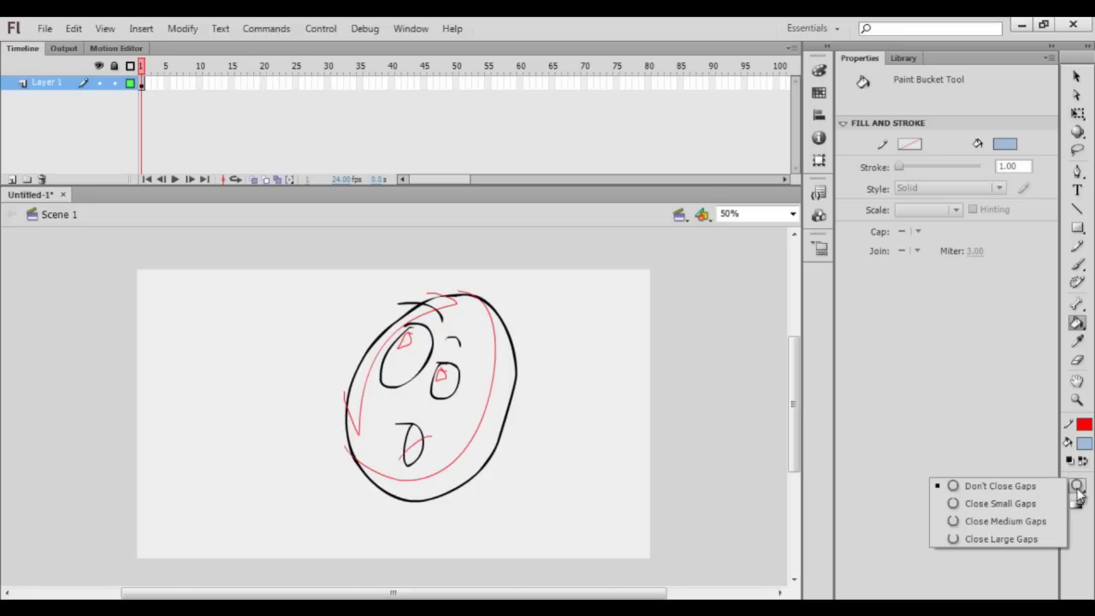
left_click(1007, 522)
left_click(467, 334)
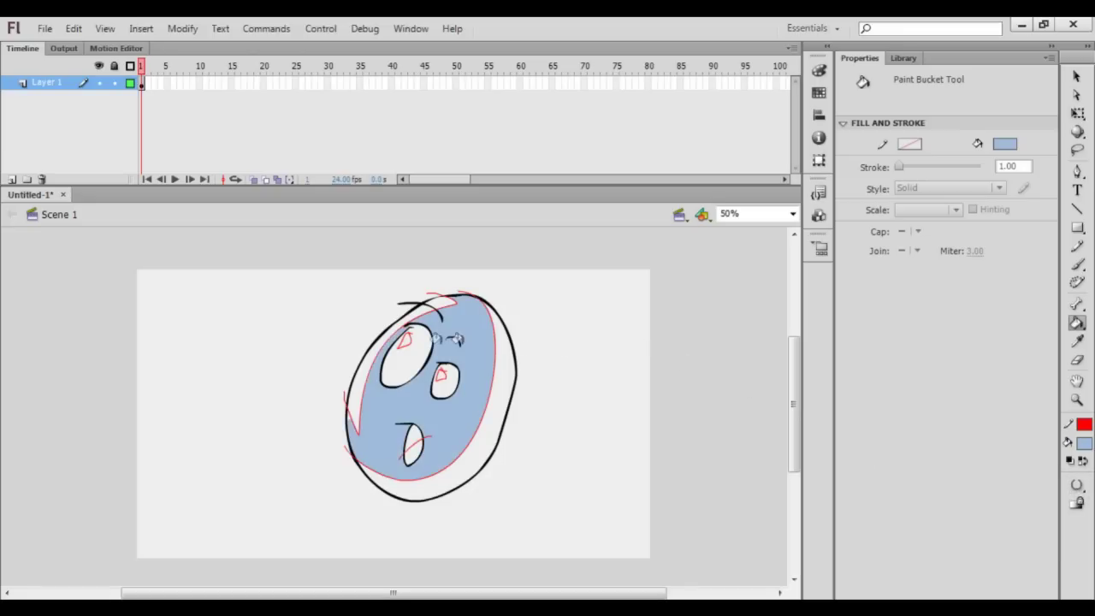
Set the Paint Bucket to Don't Close Gaps and fill the small unpainted sliver at the head's left edge
key("ctrl+=")
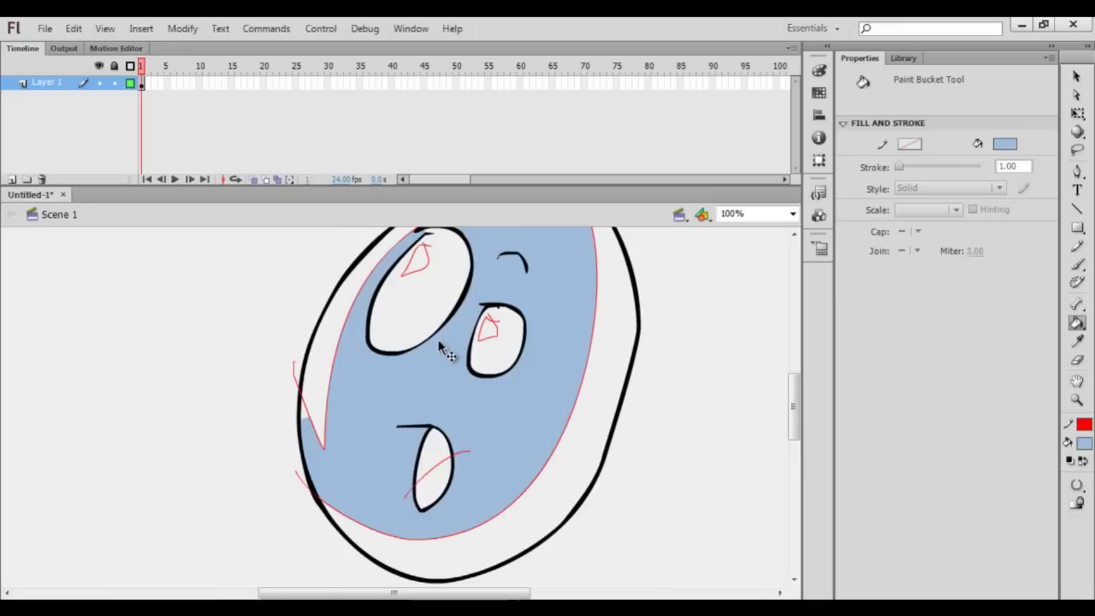
key("ctrl+=")
scroll(433, 333, "up", 3)
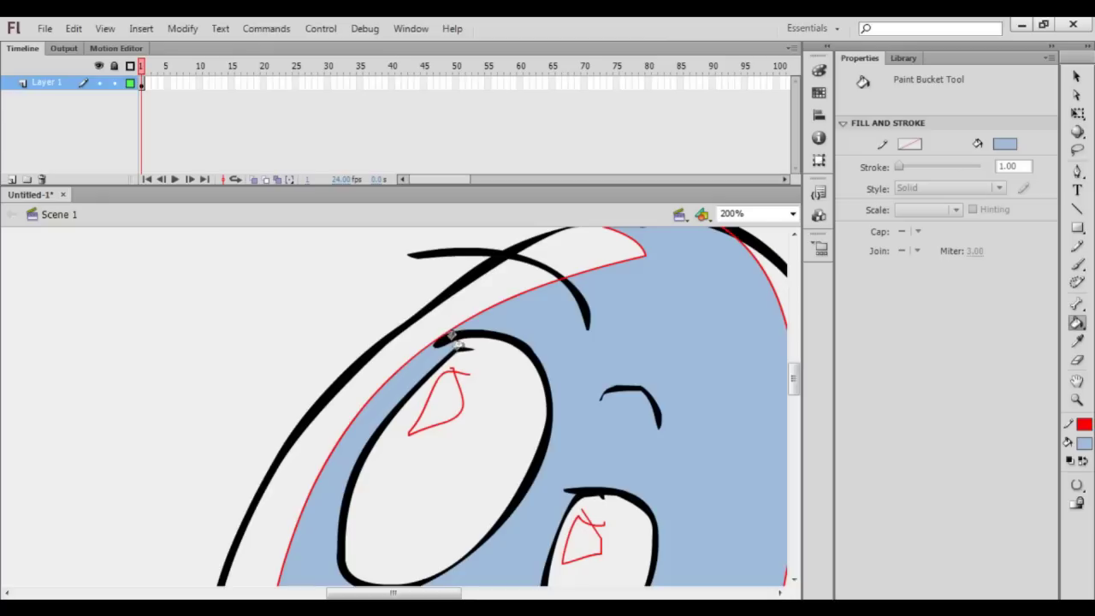
scroll(509, 323, "up", 2)
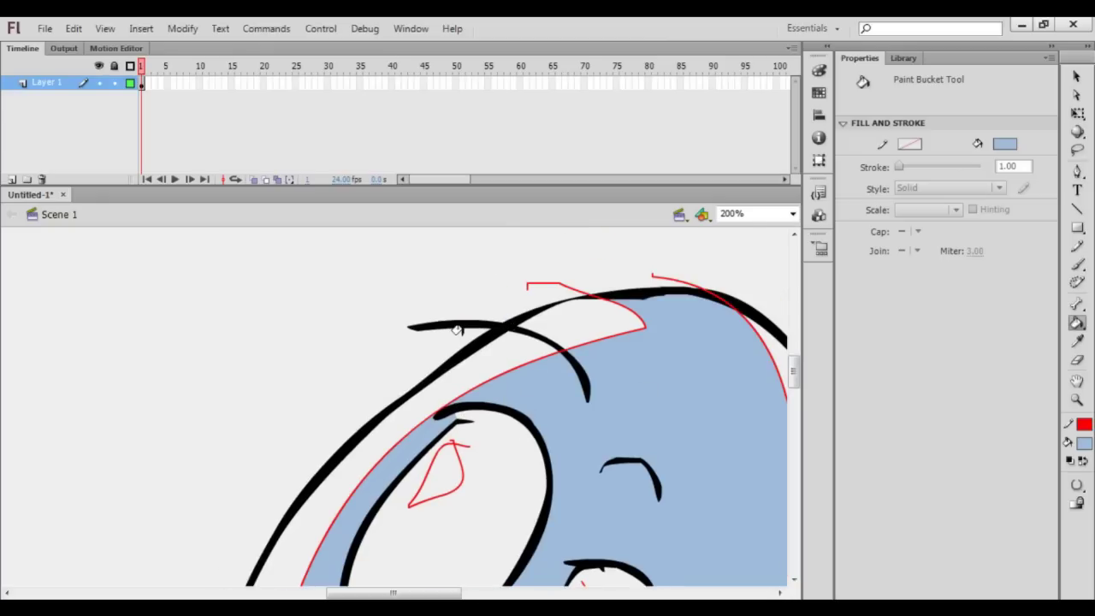
scroll(458, 330, "down", 4)
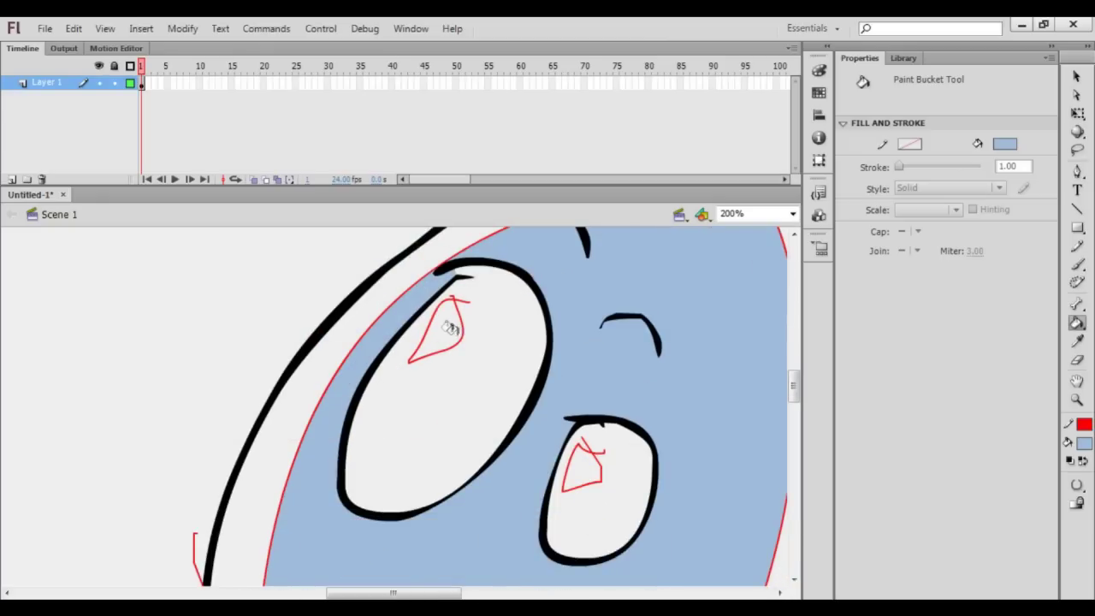
scroll(445, 324, "down", 6)
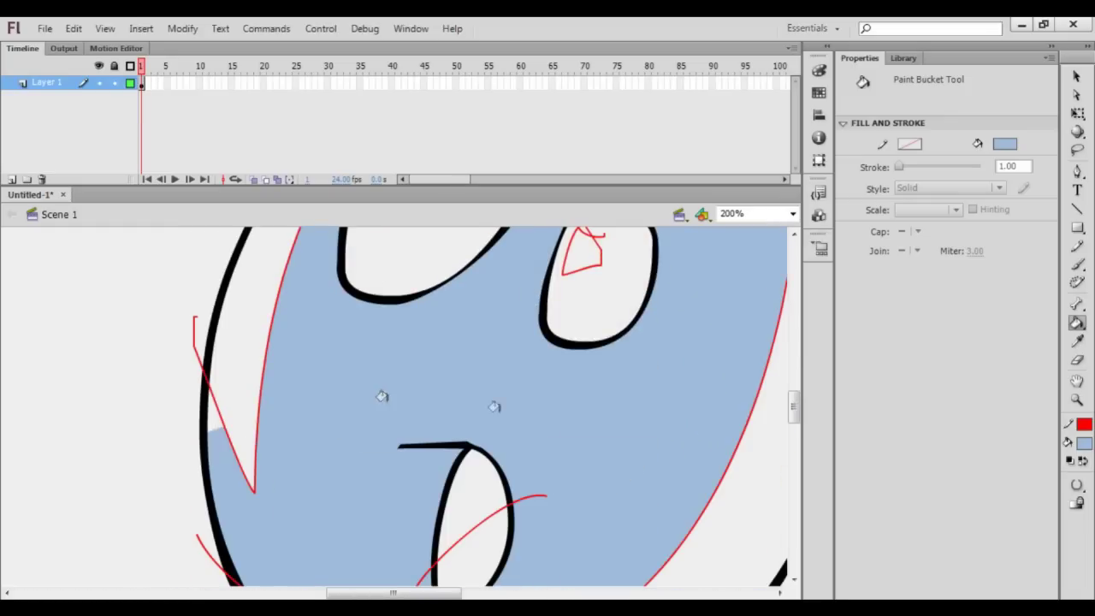
left_click(1077, 486)
left_click(1051, 491)
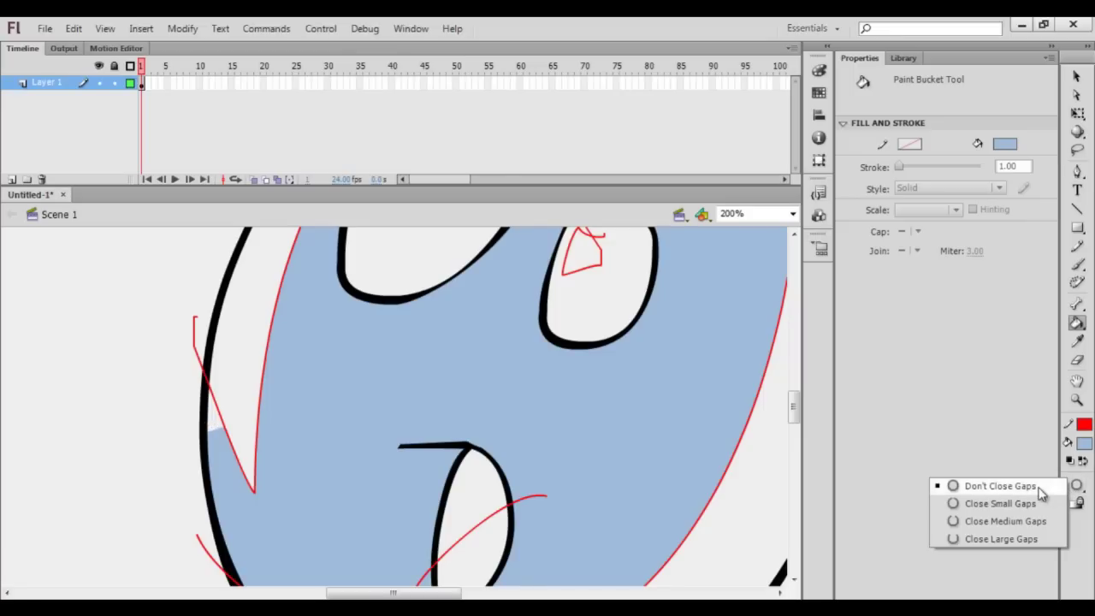
left_click(1039, 489)
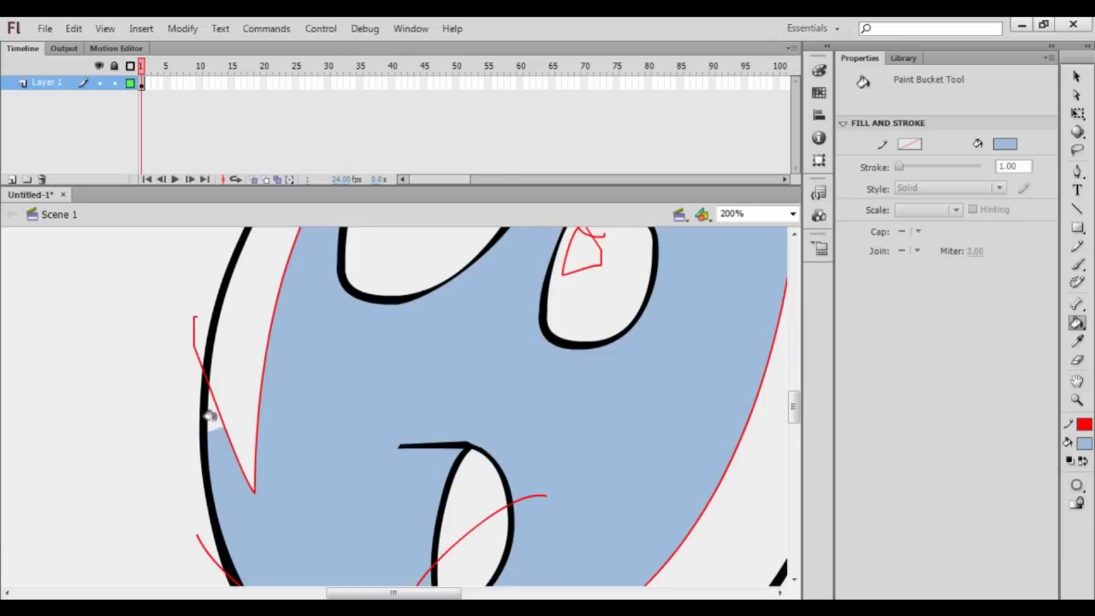
Examine the blue fill around the eyes, eyebrows, mouth and head outline for remaining gaps
scroll(516, 354, "up", 3)
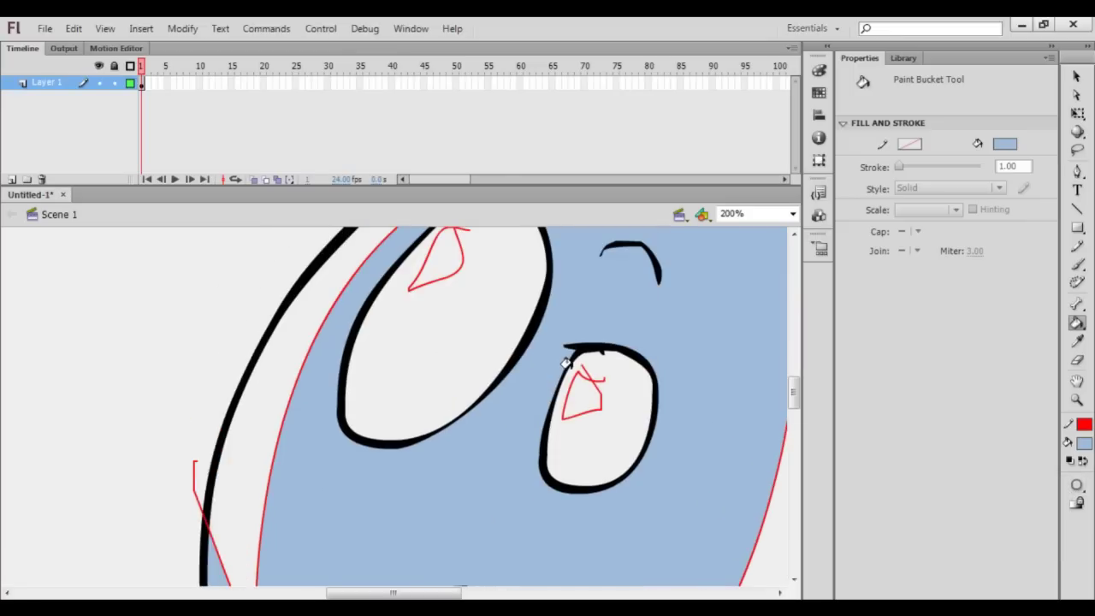
key("ctrl+minus")
key("ctrl+minus")
key("ctrl+equal")
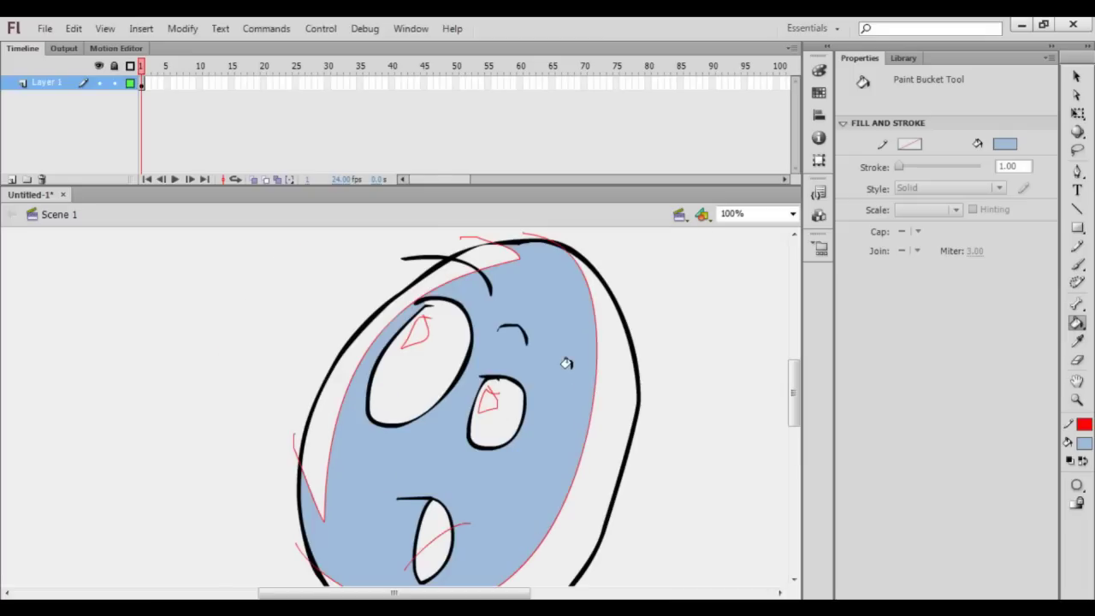
left_click_drag(794, 390, 794, 395)
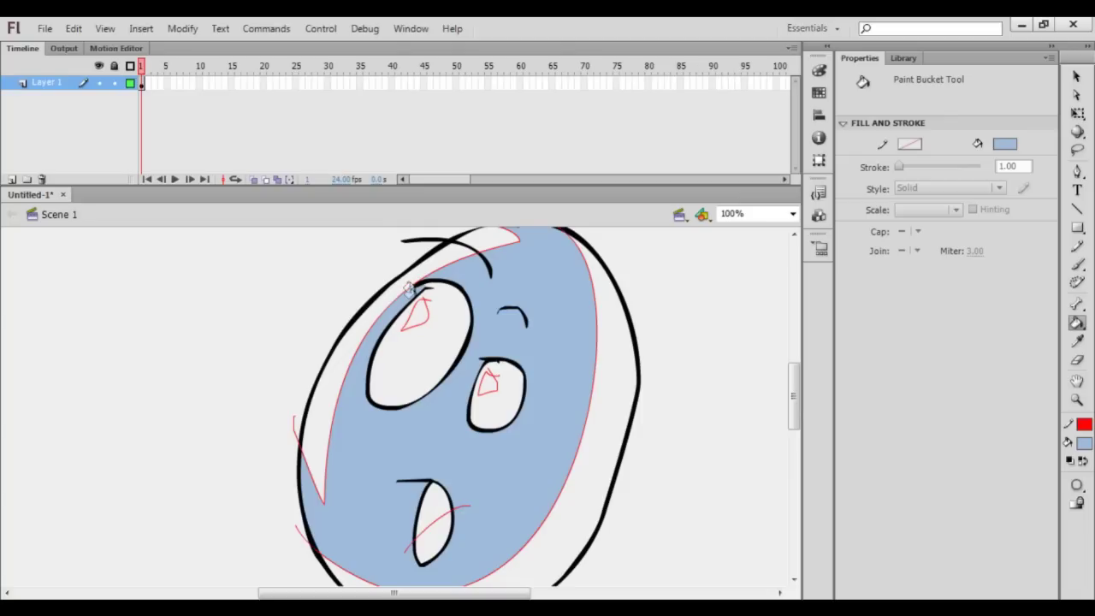
scroll(760, 431, "down", 3)
scroll(760, 431, "up", 3)
key("ctrl+minus")
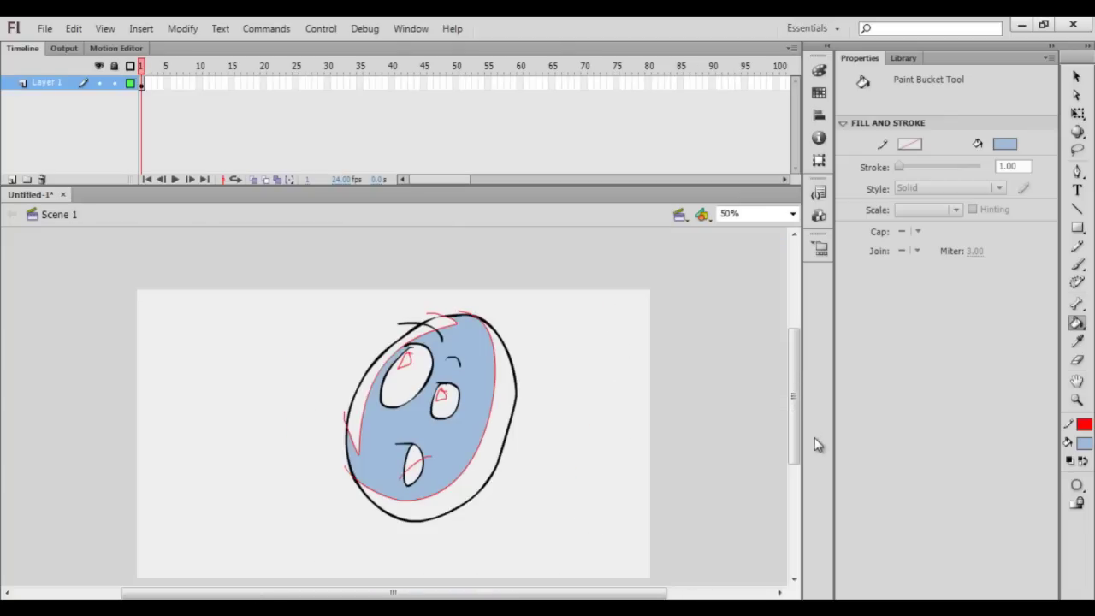
Fill the shadow area along the head's lower-right edge with a darker blue of red 108, green 124, blue 189
left_click(1083, 443)
left_click(1081, 266)
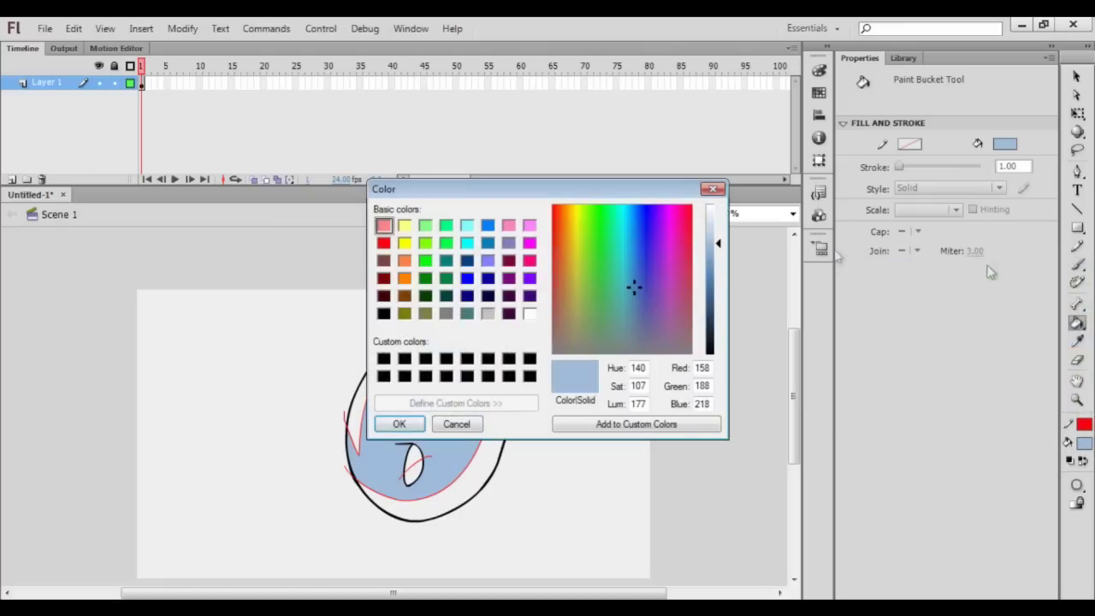
left_click(640, 289)
left_click_drag(717, 267, 717, 272)
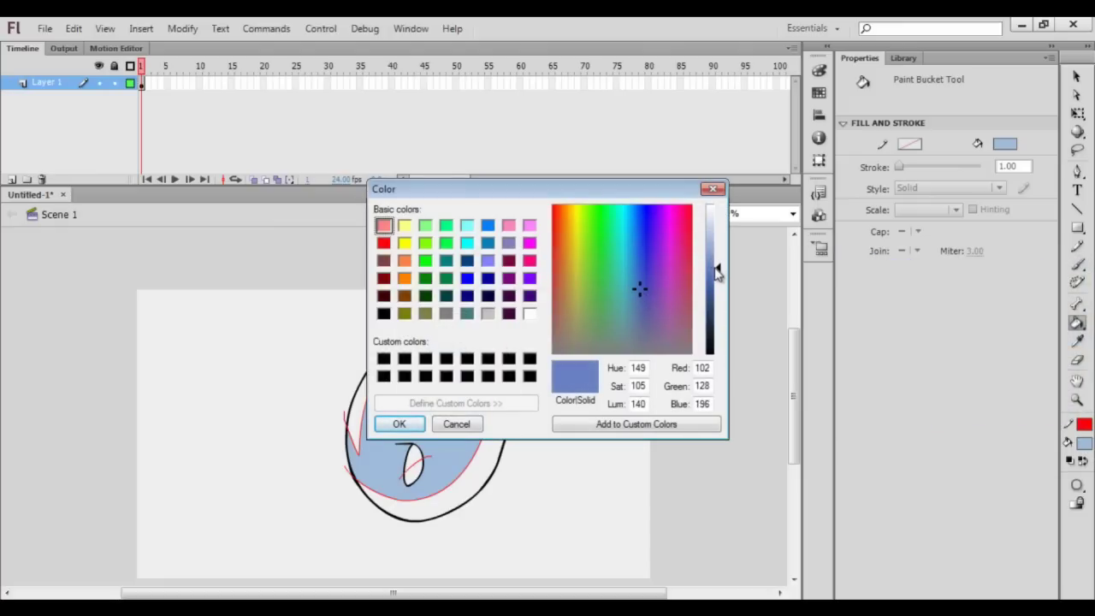
left_click(644, 301)
left_click(399, 424)
left_click(507, 462)
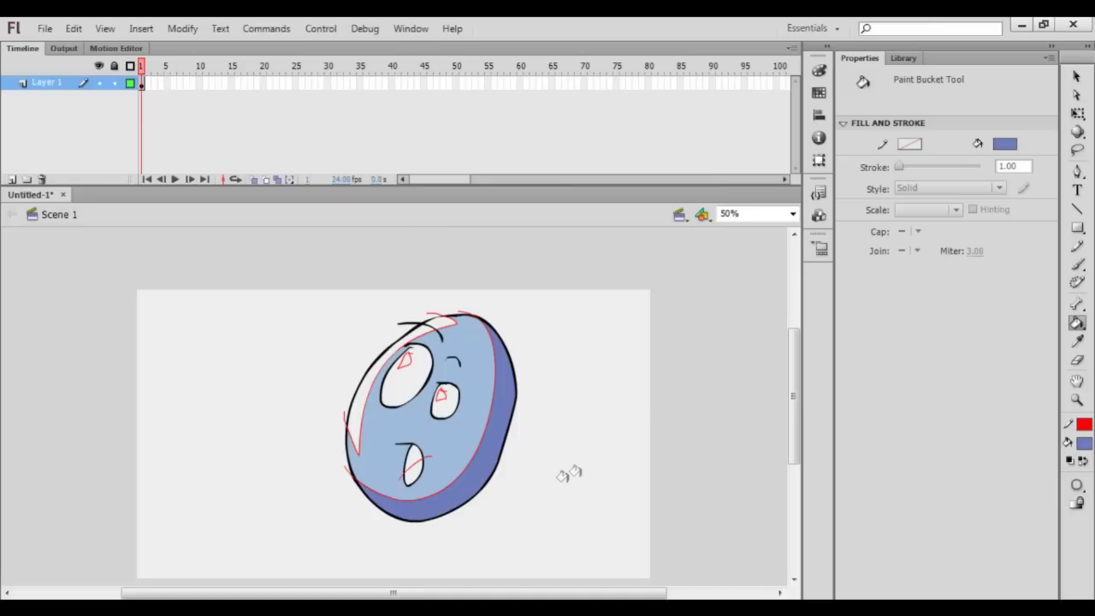
Mix a lighter blue fill colour and fill the highlight area along the head's upper-left edge with it
left_click(1084, 442)
left_click(1084, 266)
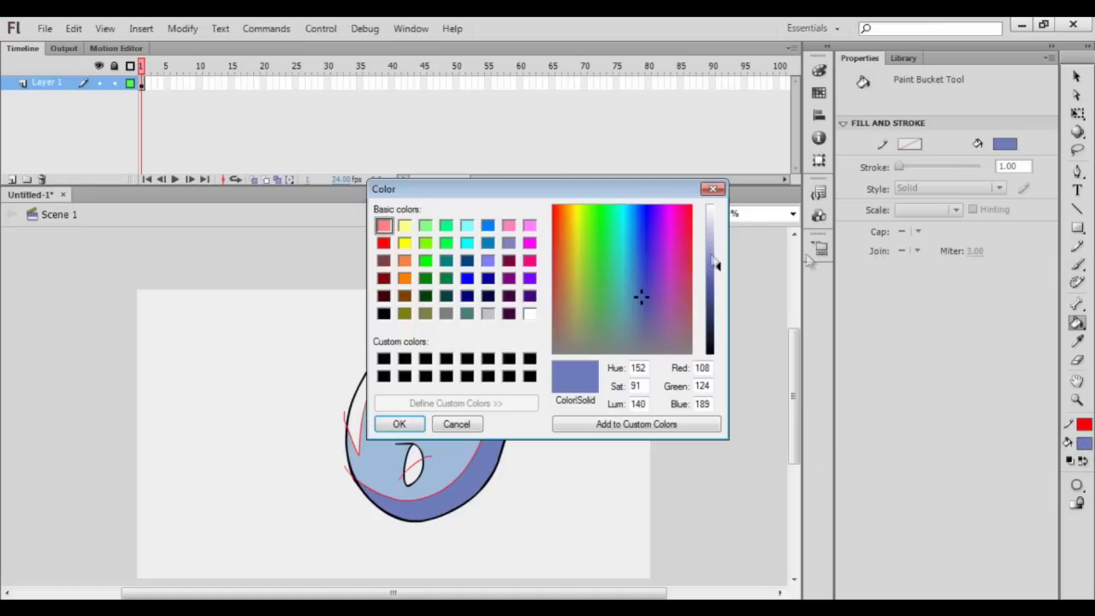
left_click(630, 274)
left_click_drag(718, 266, 718, 235)
left_click(399, 424)
left_click(358, 413)
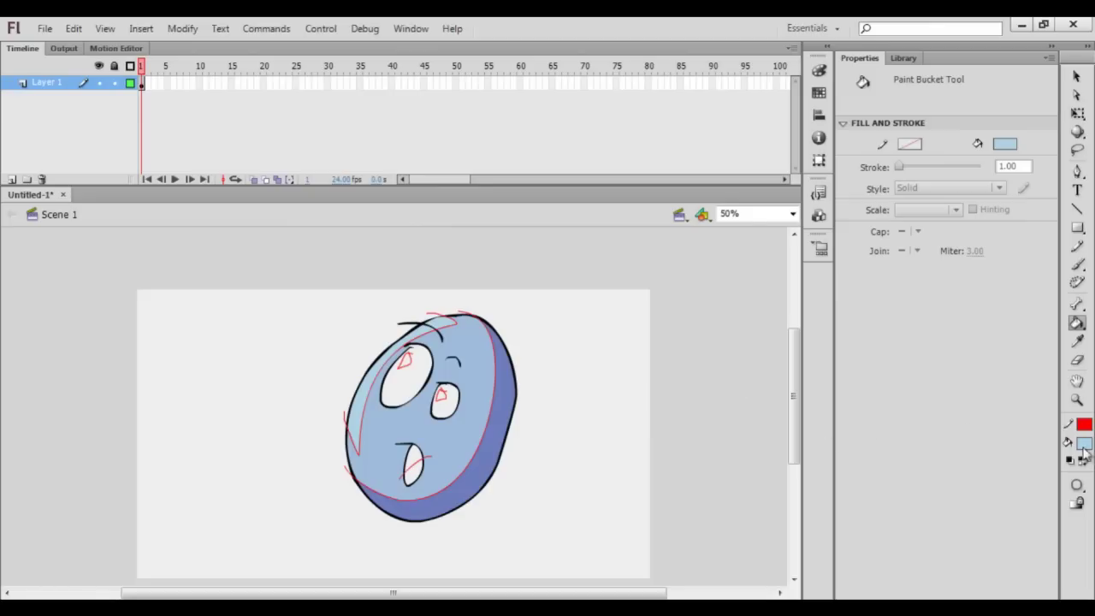
Mix a purple fill of red 126, green 79, blue 191 and fill both eyes with it, leaving their highlights unpainted
left_click(1085, 443)
left_click(1084, 263)
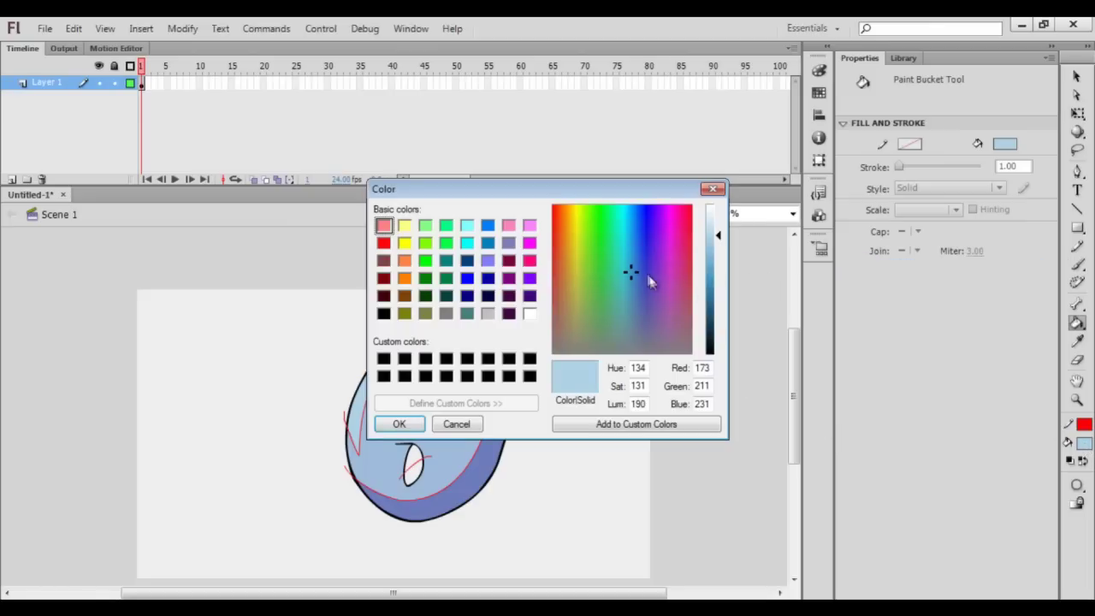
left_click_drag(632, 272, 656, 286)
left_click_drag(718, 236, 718, 276)
left_click(400, 426)
left_click(412, 386)
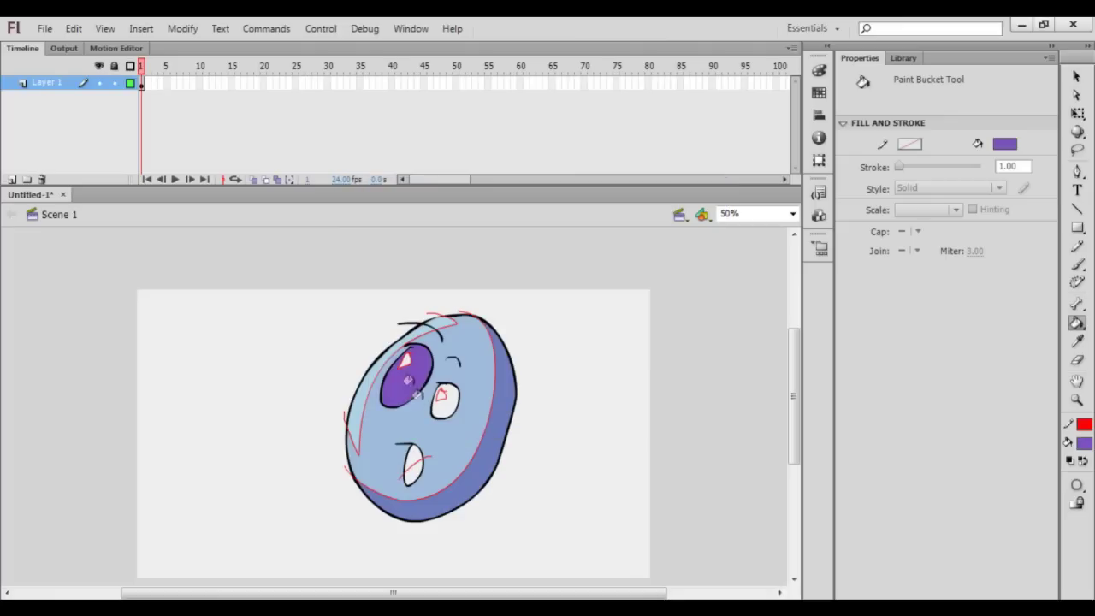
left_click(439, 402)
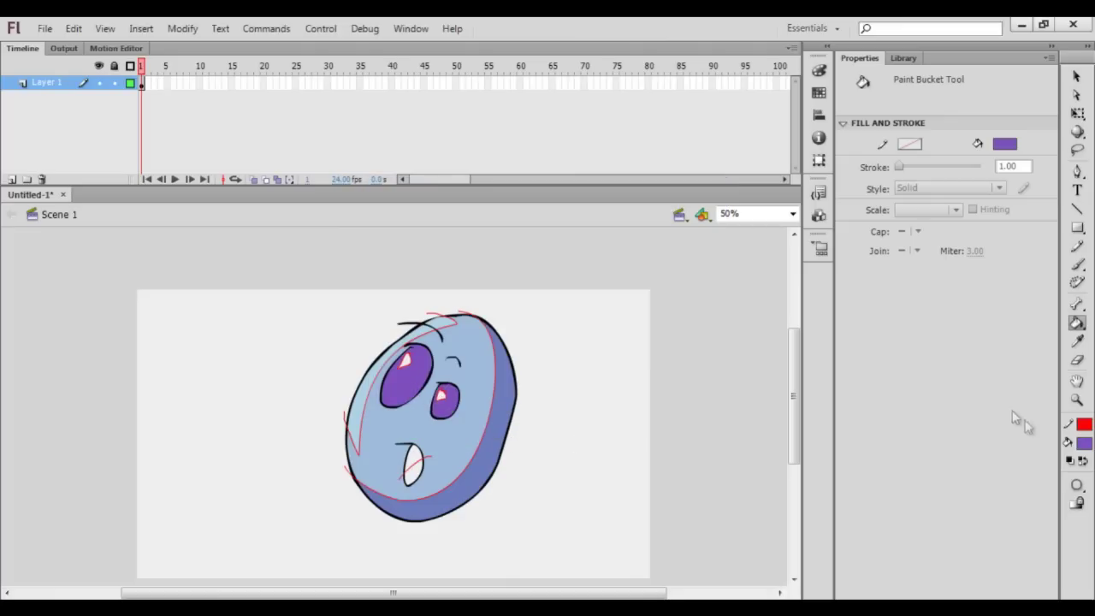
Lighten the purple fill colour and fill the small highlights in both eyes with it
left_click(1085, 443)
left_click(1084, 264)
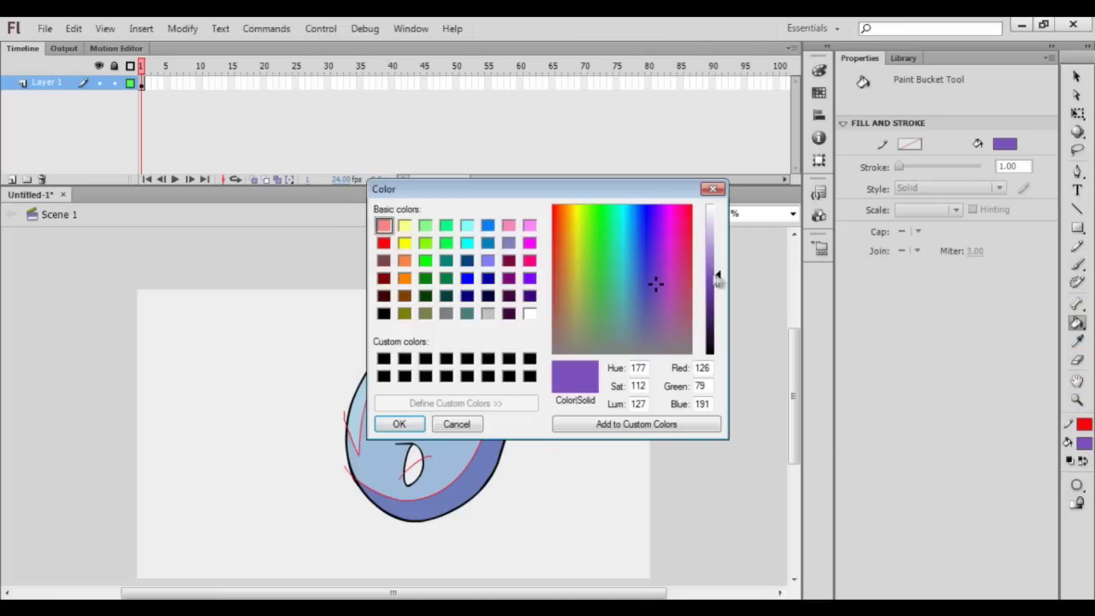
left_click_drag(718, 276, 718, 243)
left_click(399, 424)
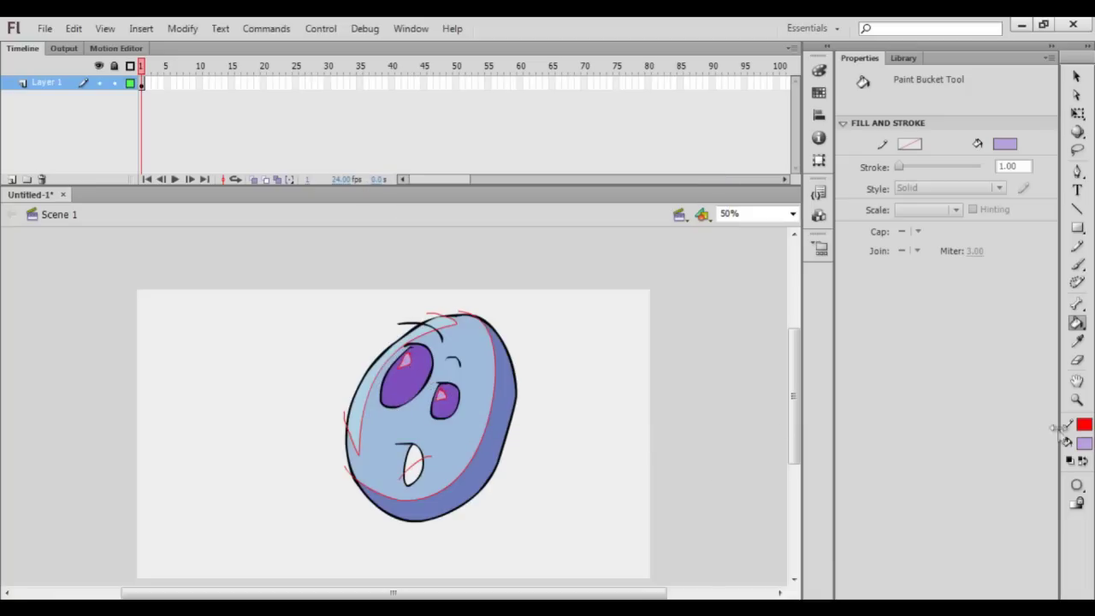
Mix a pale pinkish-purple fill colour and fill the upper part of the mouth with it
left_click(1085, 444)
left_click(1081, 405)
left_click(1085, 443)
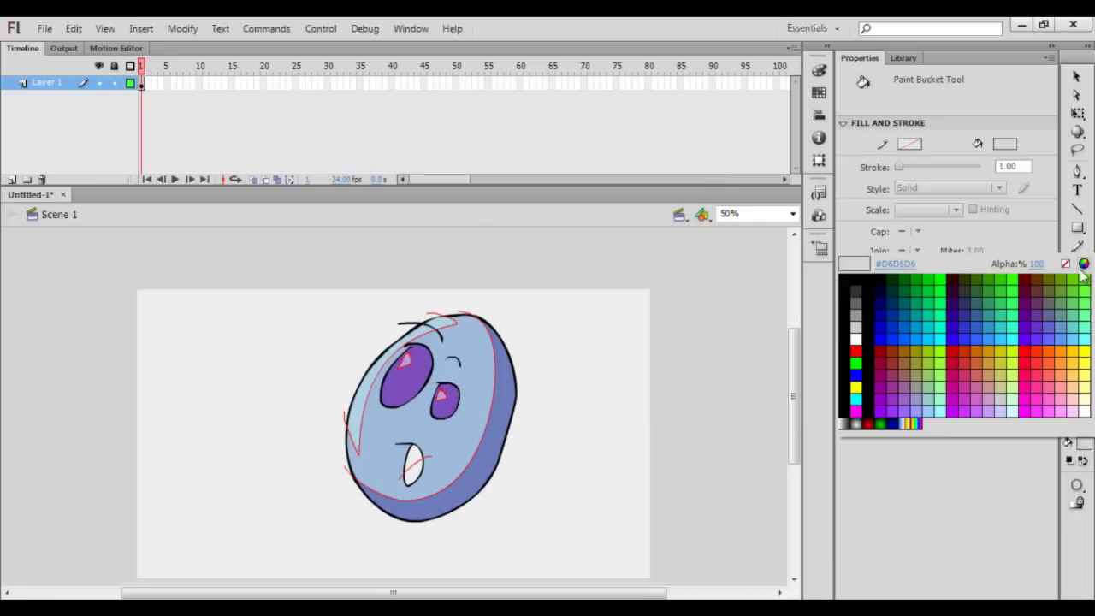
left_click(1084, 264)
left_click_drag(652, 336, 669, 272)
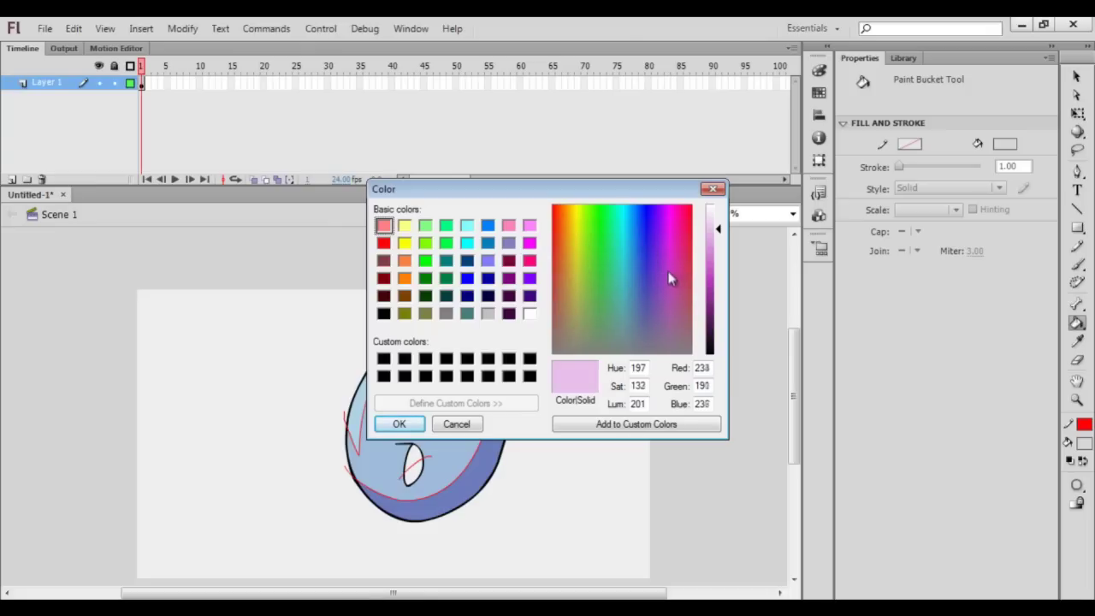
left_click(400, 424)
Mix a darker pink fill colour and fill the tongue area in the lower part of the mouth with it
left_click(1084, 443)
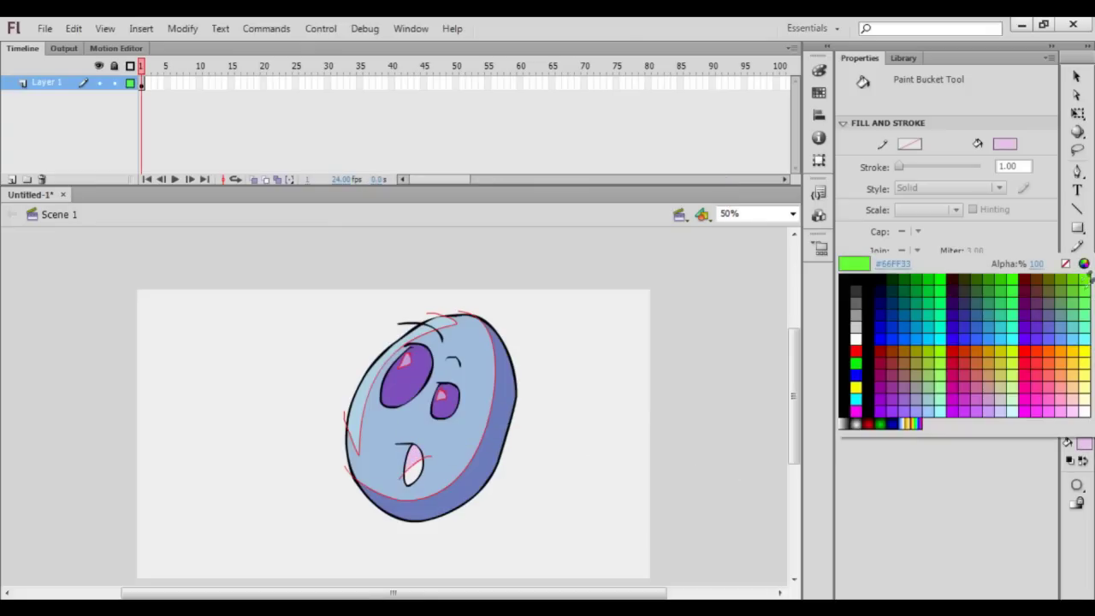
left_click(1084, 264)
left_click_drag(667, 268, 682, 275)
left_click(717, 266)
left_click(399, 424)
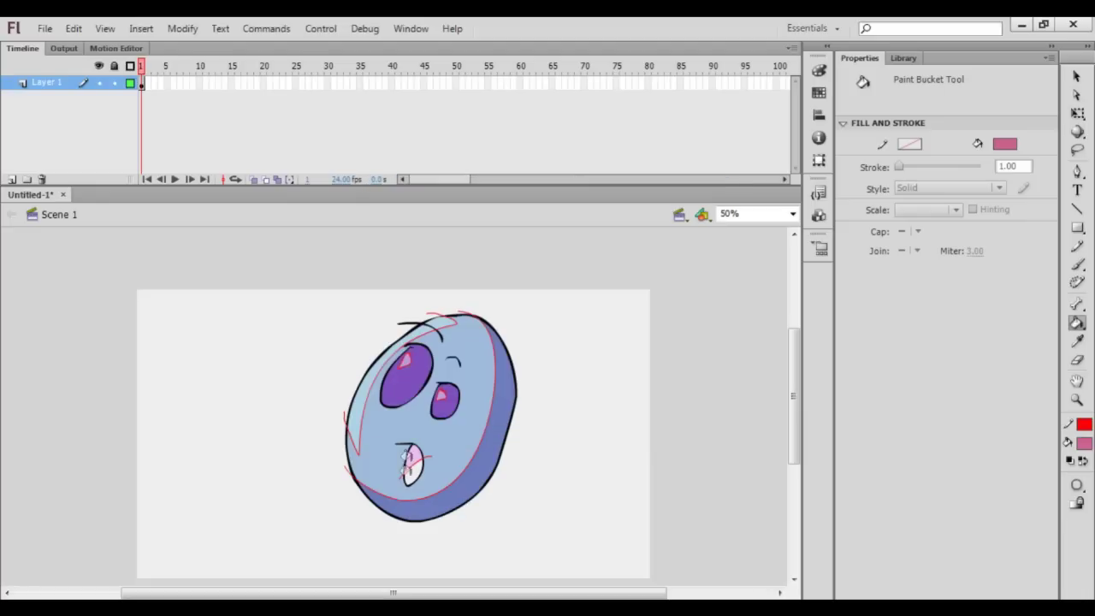
left_click(406, 475)
key("v")
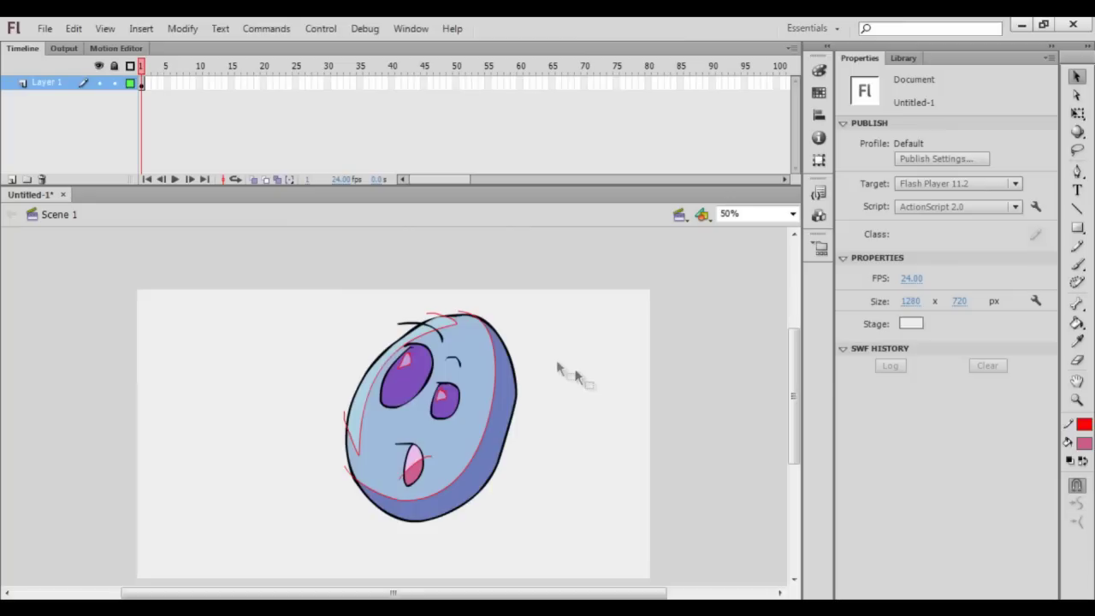
scroll(796, 376, "down", 1)
left_click_drag(796, 378, 746, 381)
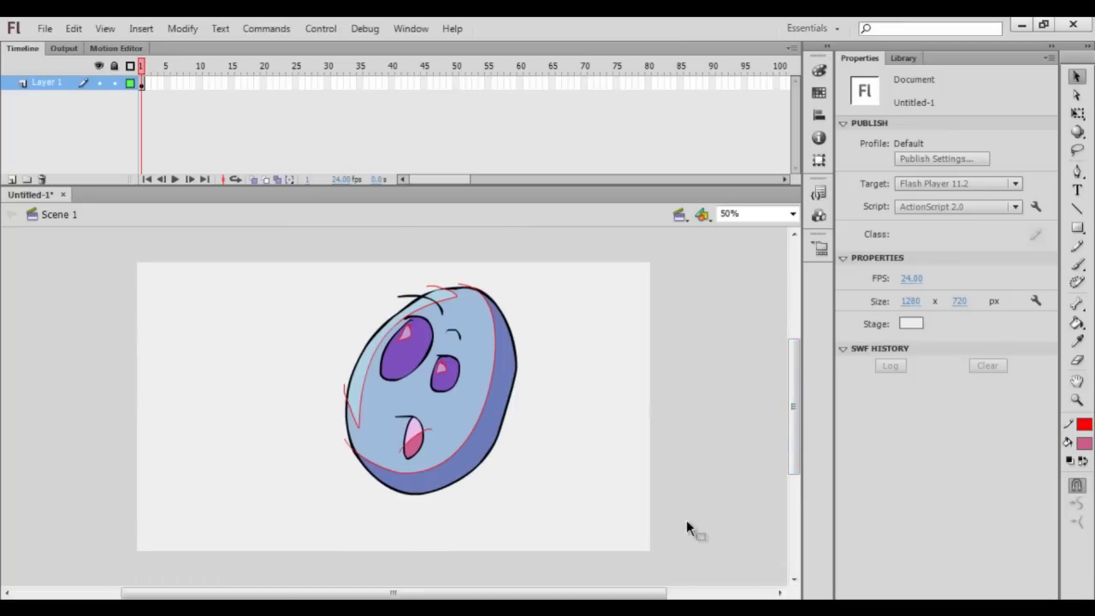
key("ctrl+a")
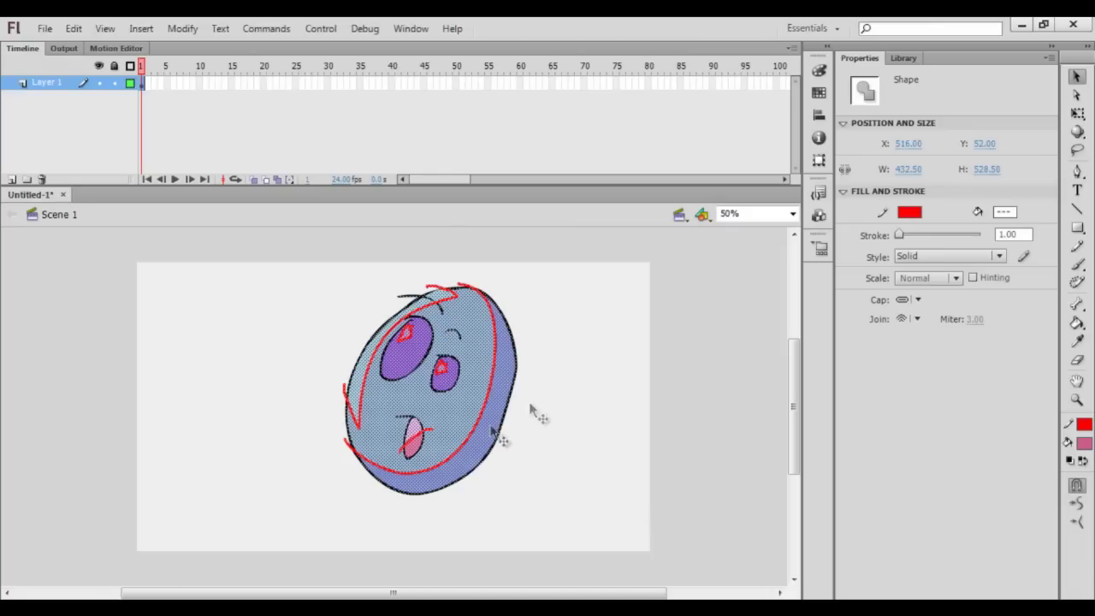
left_click(558, 380)
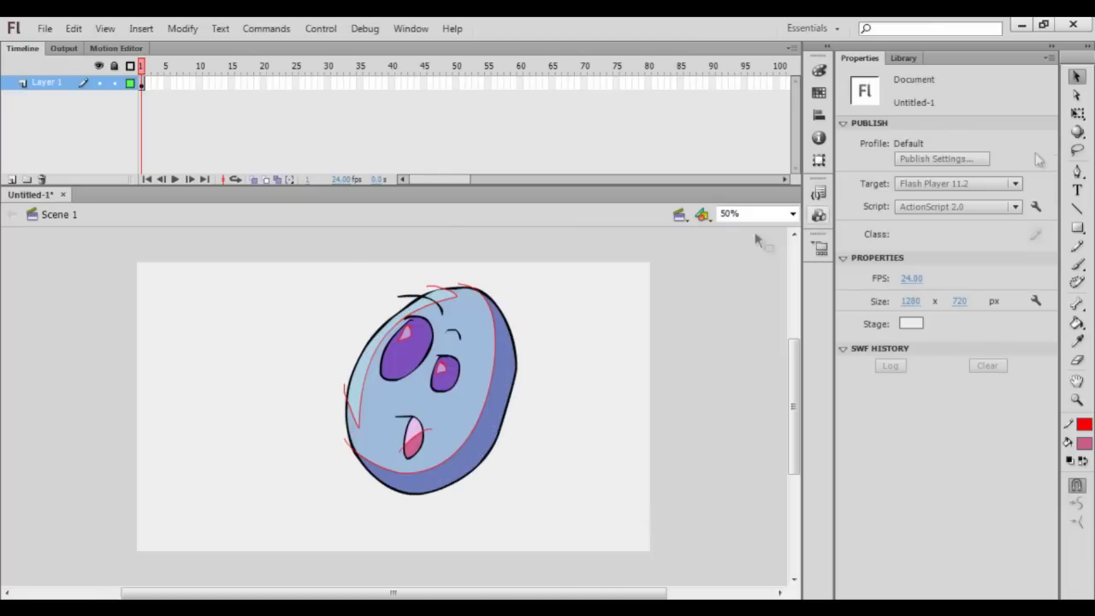
Select the whole face with the Selection tool and set the stroke colour to none to remove the red guide lines
left_click(1076, 78)
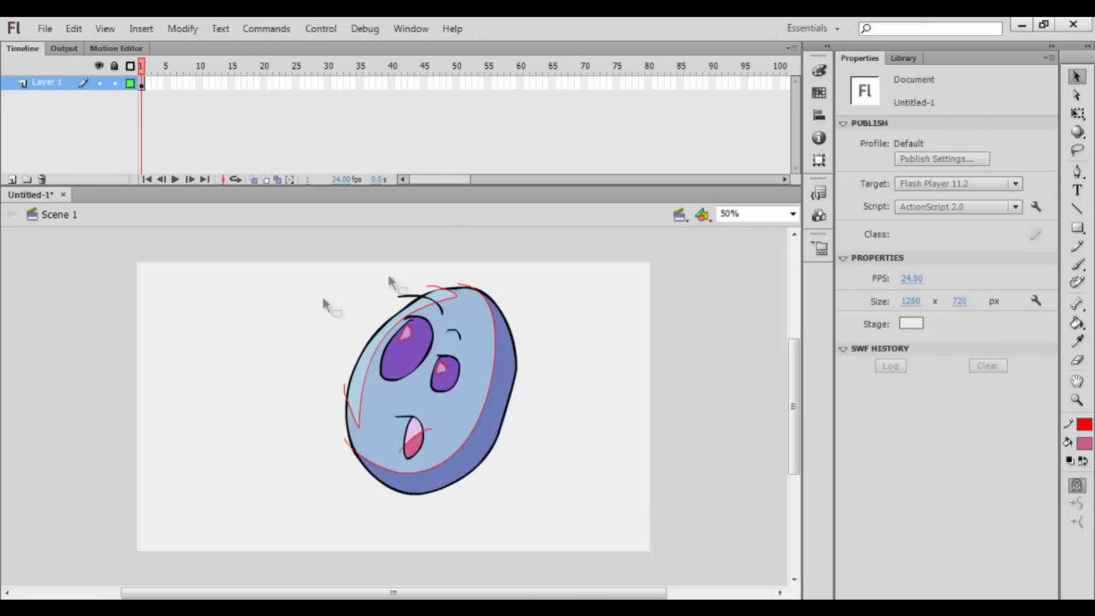
left_click_drag(295, 247, 568, 521)
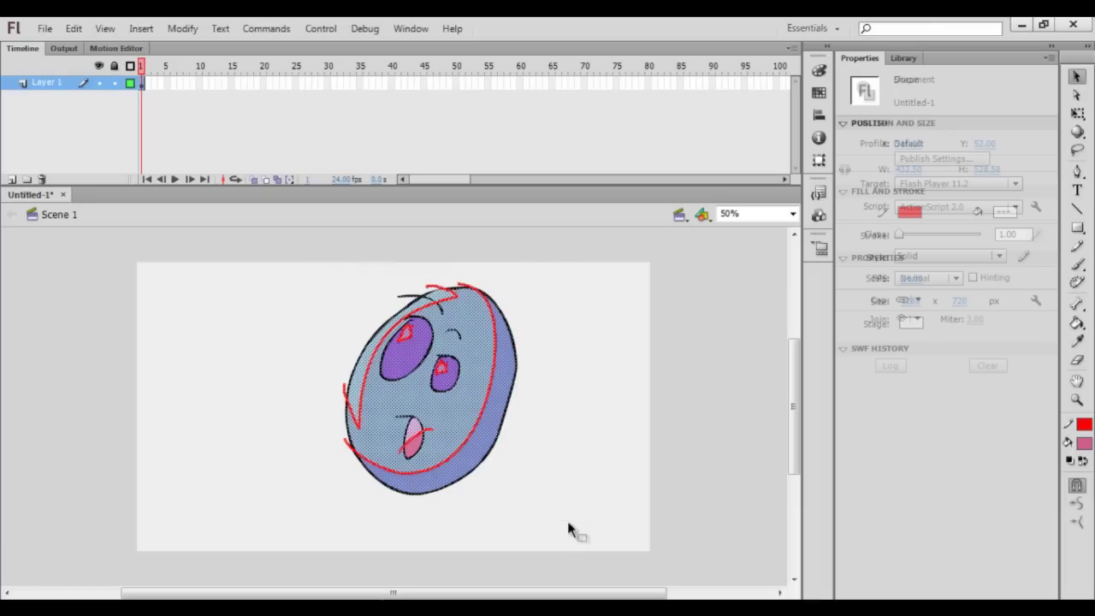
left_click(1084, 426)
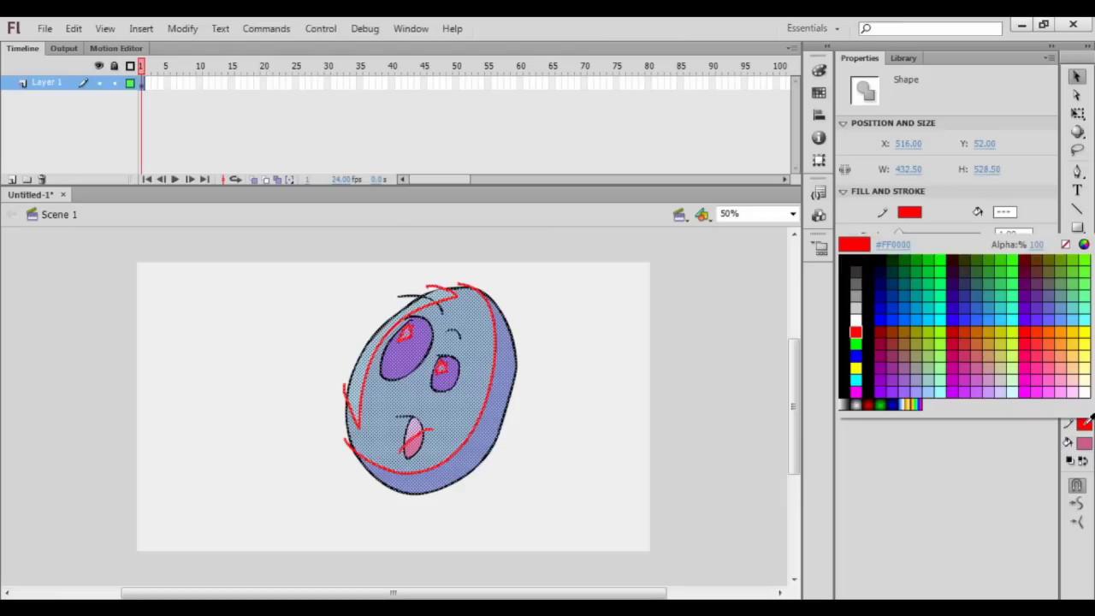
left_click(1068, 246)
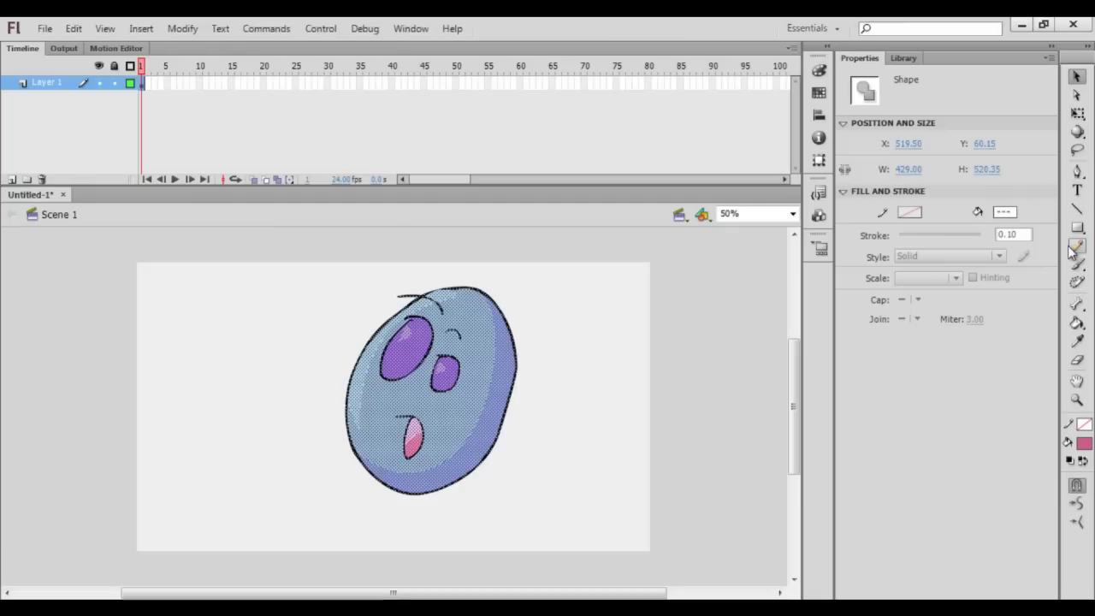
left_click(568, 312)
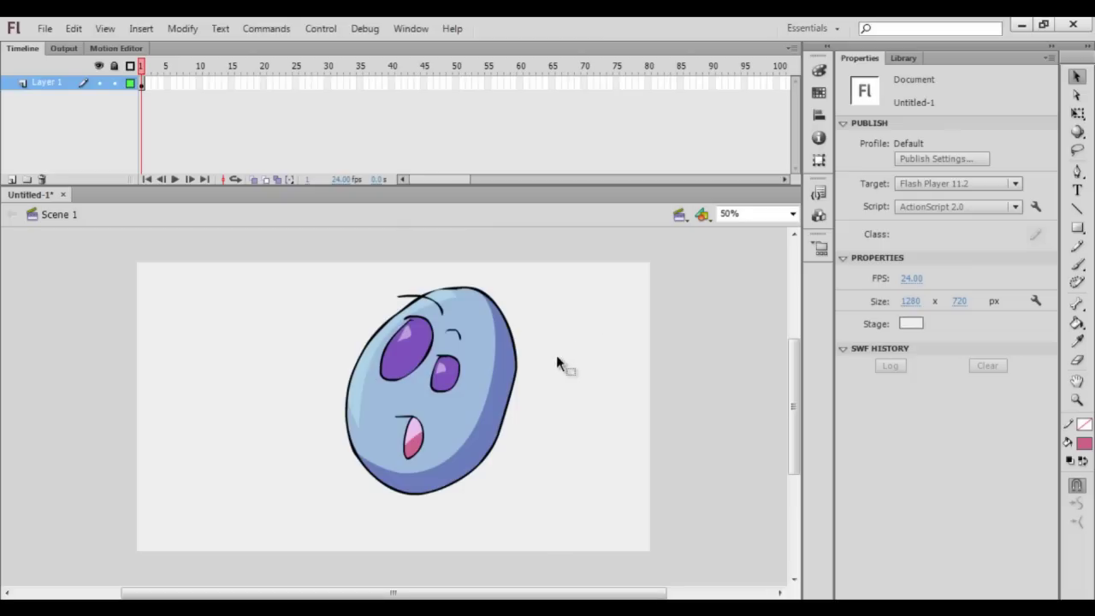
Sample the dark shadow blue and the head's main blue as fill colours with the Eyedropper tool
left_click(1078, 342)
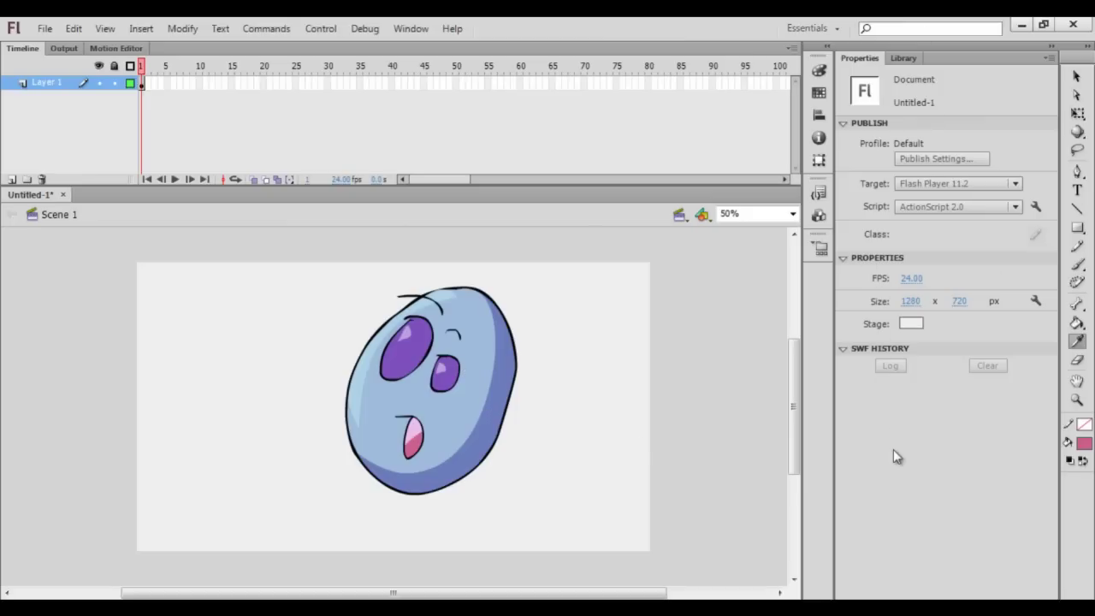
left_click(503, 382)
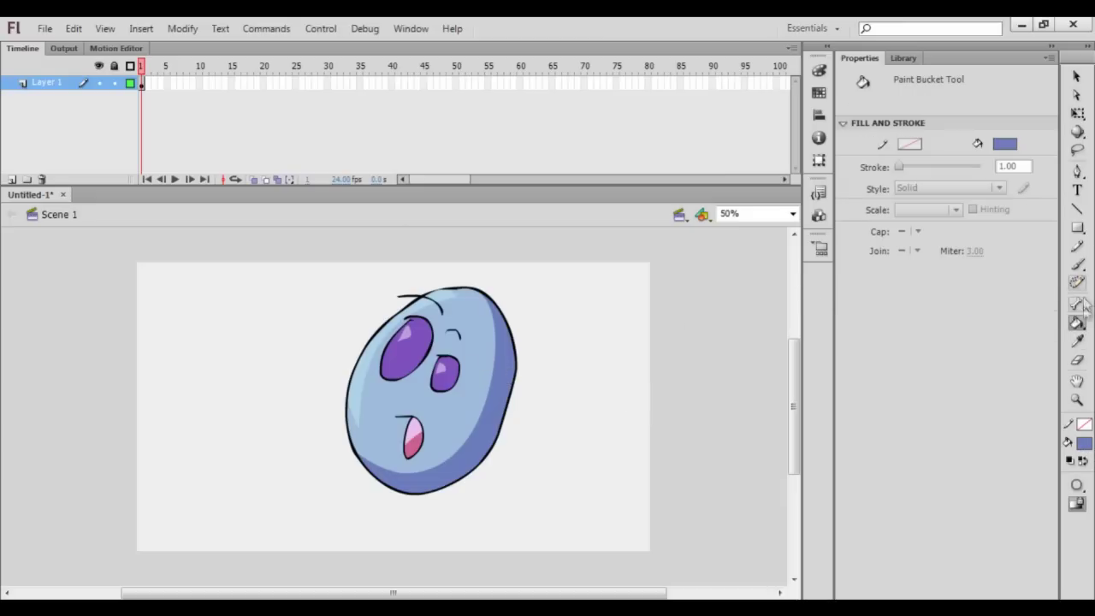
left_click(1077, 343)
left_click(489, 342)
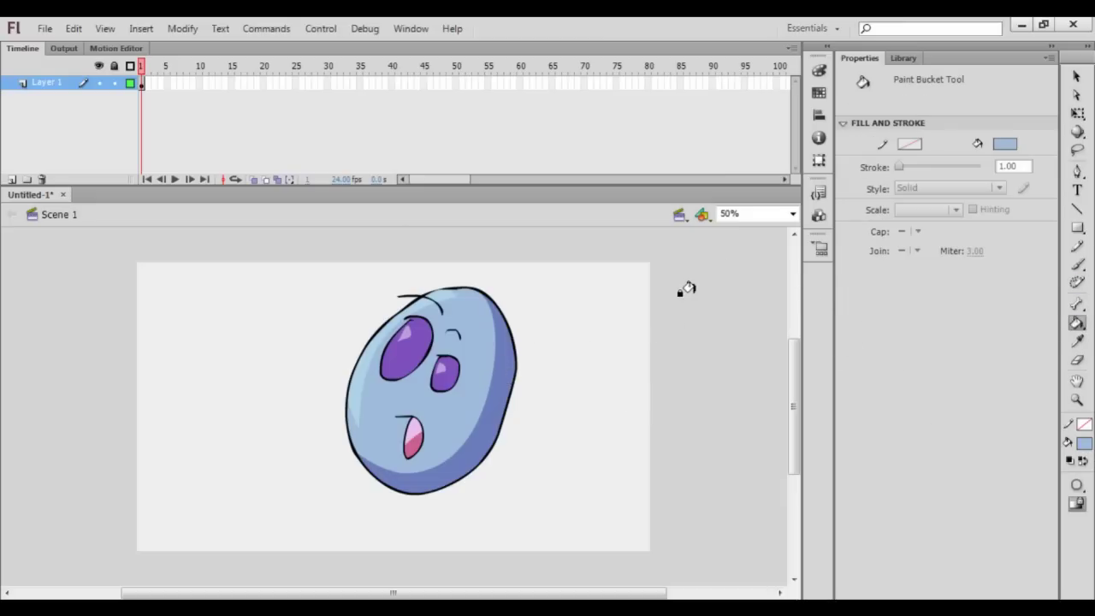
Try the Eraser tool with two horizontal strokes across the face, and undo both strokes
left_click(1077, 361)
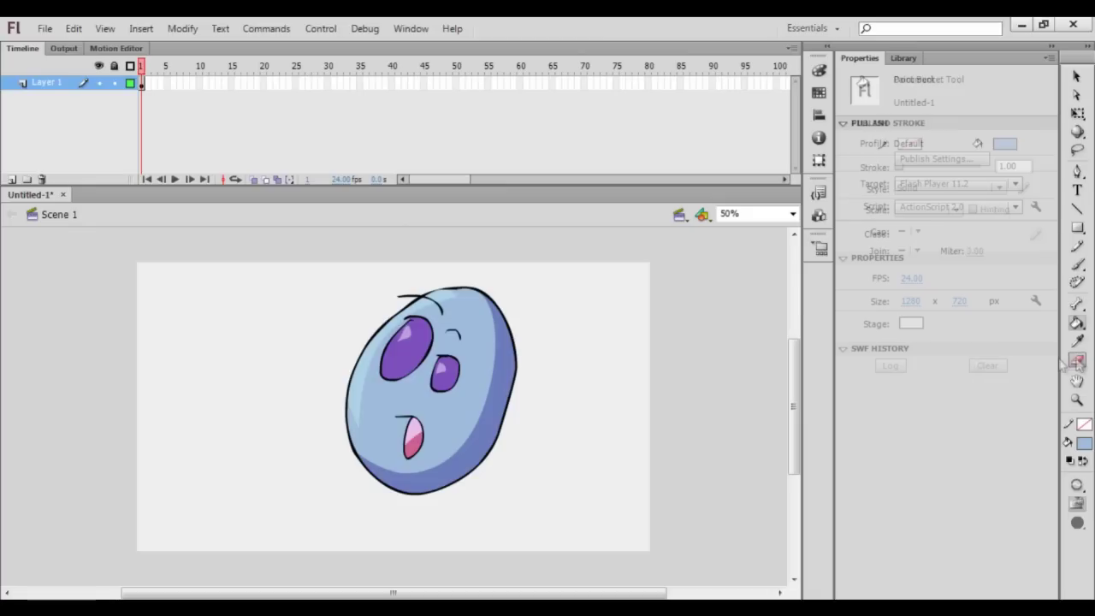
left_click_drag(548, 350, 269, 349)
left_click_drag(556, 404, 203, 408)
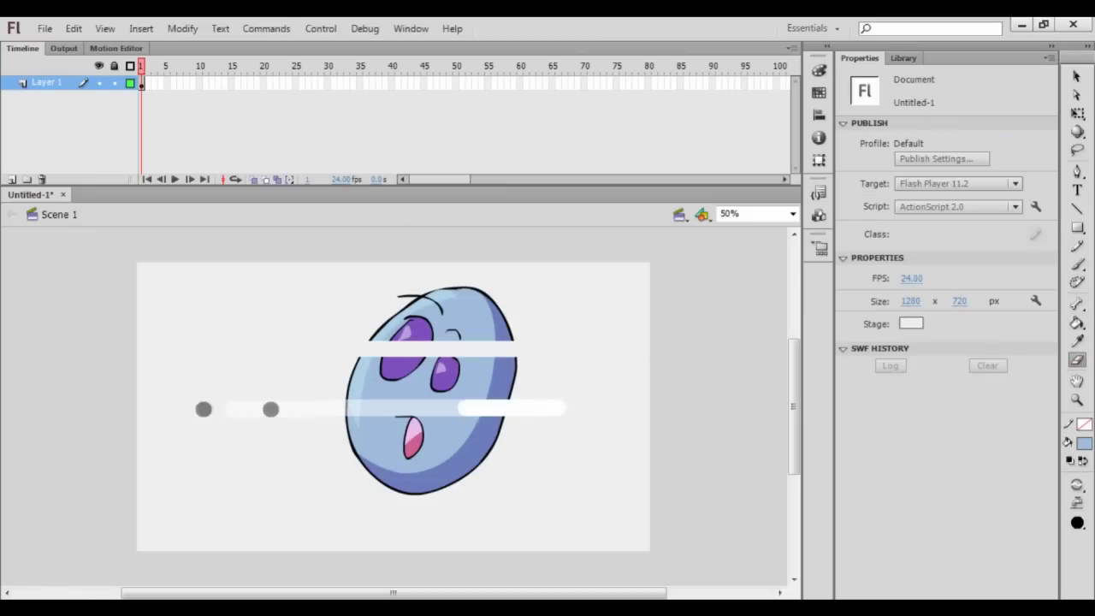
key("ctrl+z")
key("ctrl+z")
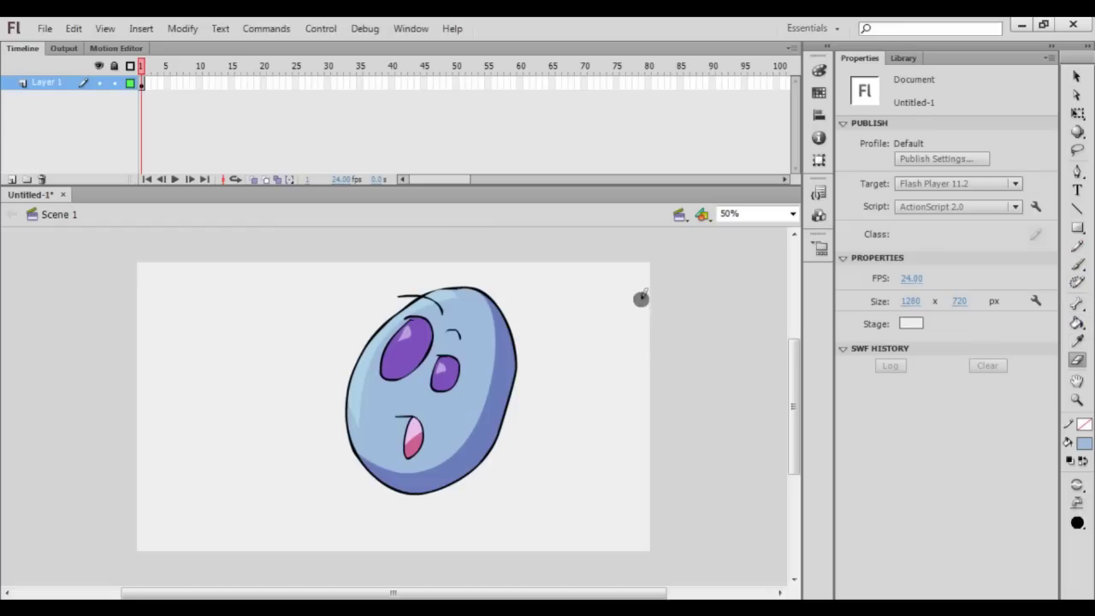
Switch in turn to the Pencil, Brush, Paint Bucket, Eyedropper and Eraser tools
key("y")
key("b")
key("k")
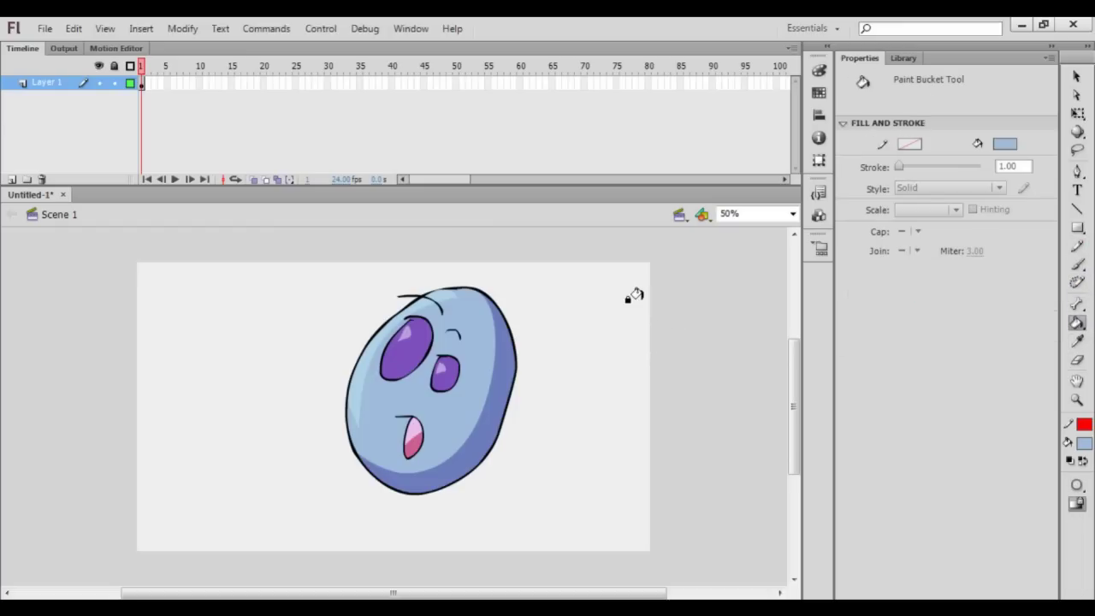
key("i")
key("e")
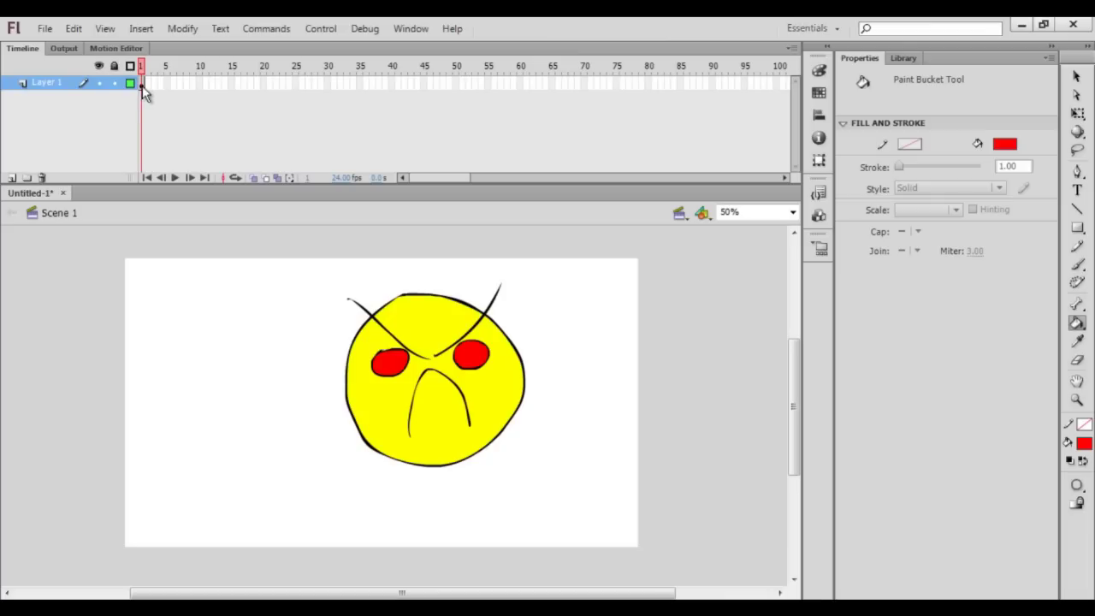
left_click(325, 271)
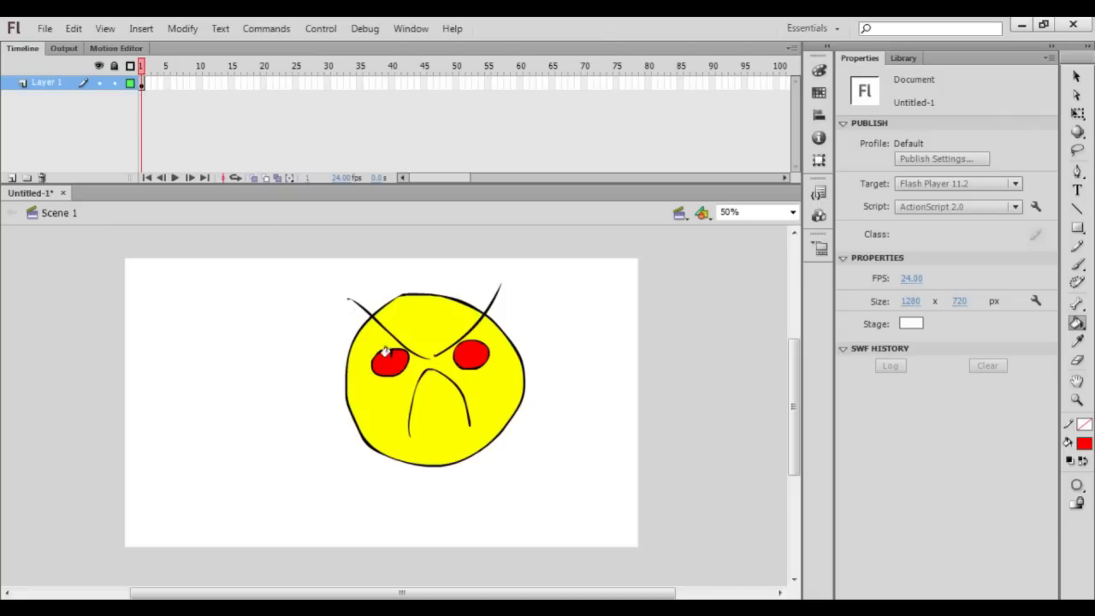
left_click(146, 82)
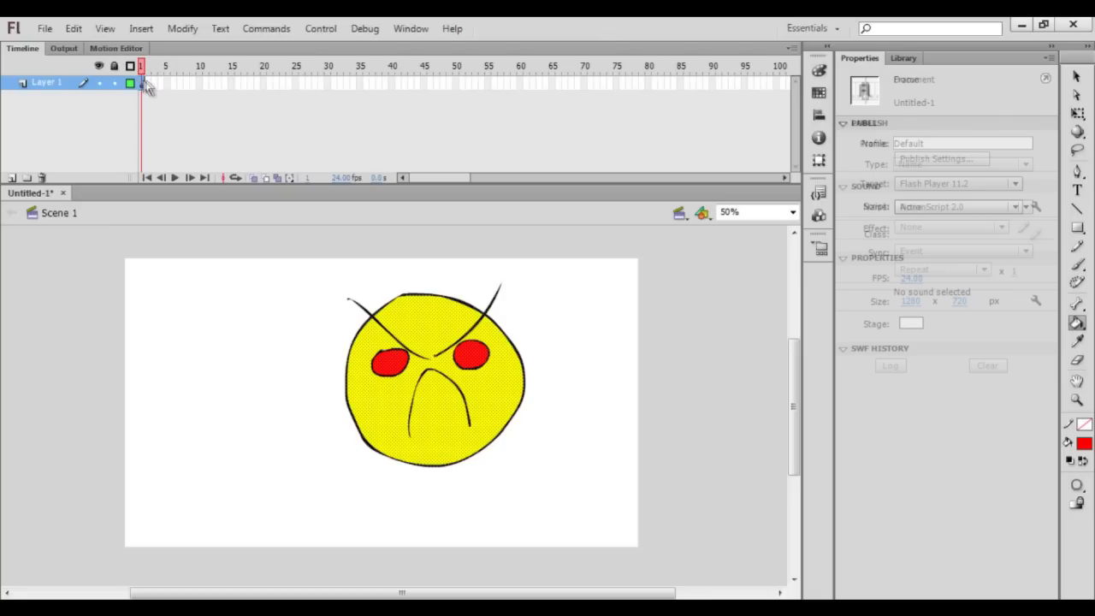
left_click(146, 72)
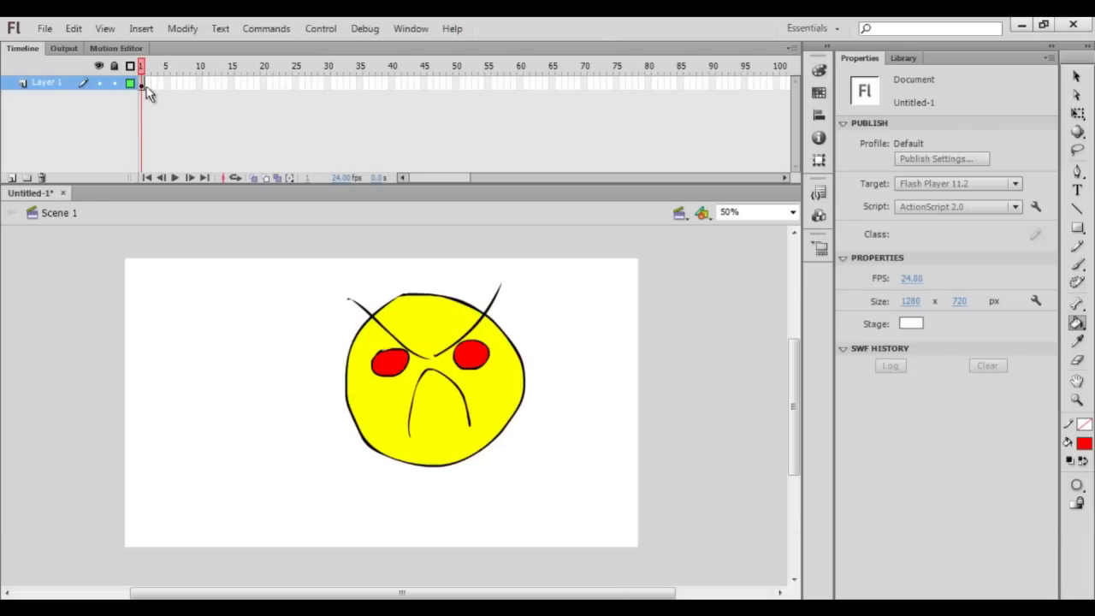
Extend the yellow face's keyframe on Layer 1 to frame 10 by inserting nine frames
left_click(143, 83)
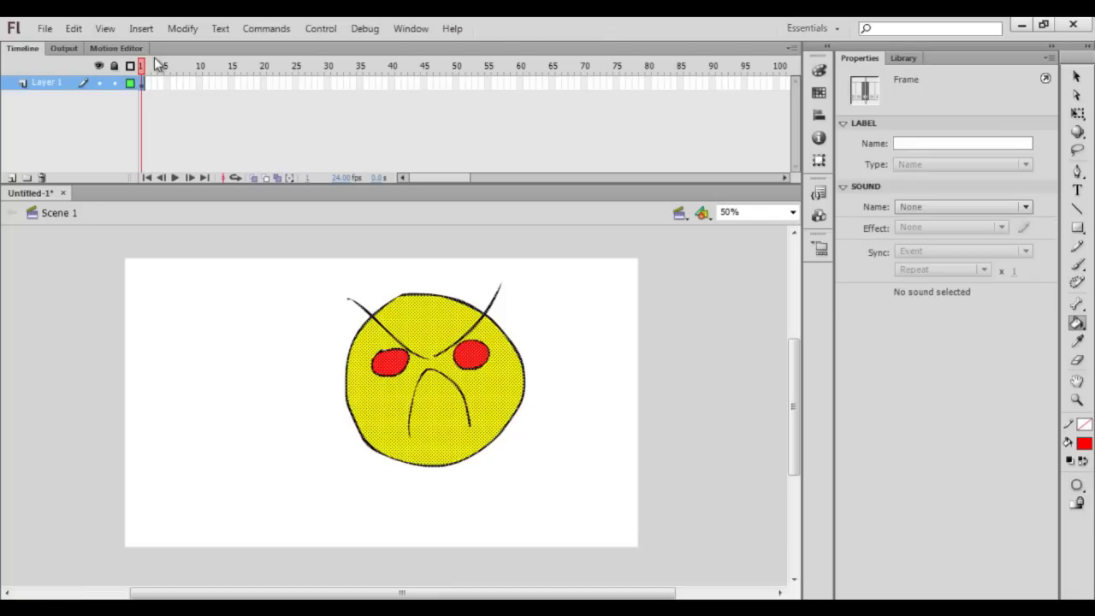
key("F5")
key("F5")
key("F5")
key("F5")
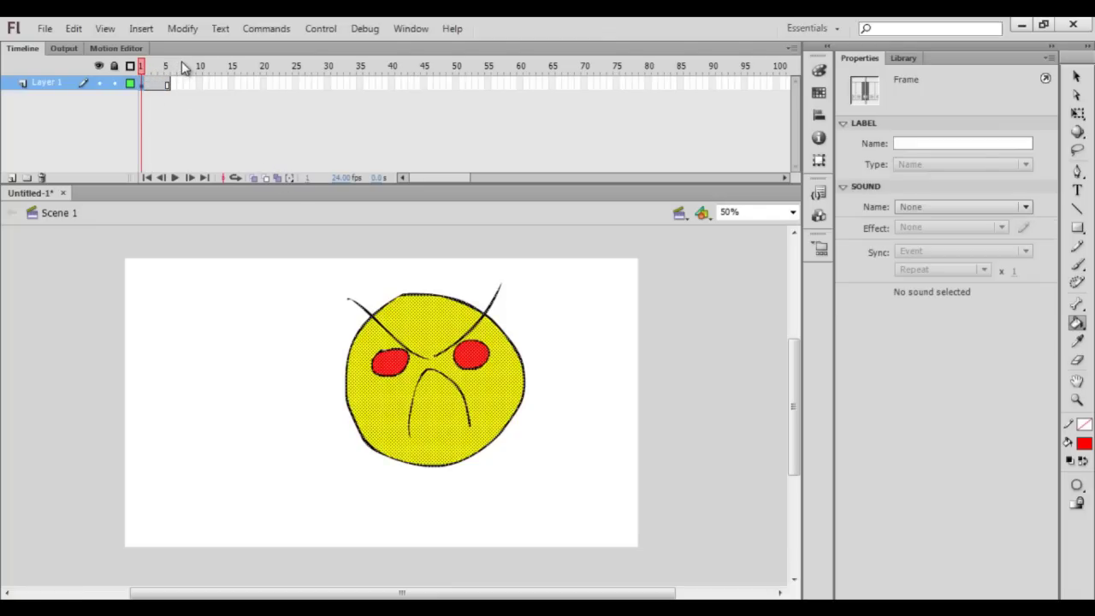
key("F5")
key("F5")
key("F5")
key("F5")
key("F5")
Review the face across frames 1 to 10 by scrubbing the timeline and playing it from frame 1
left_click(163, 83)
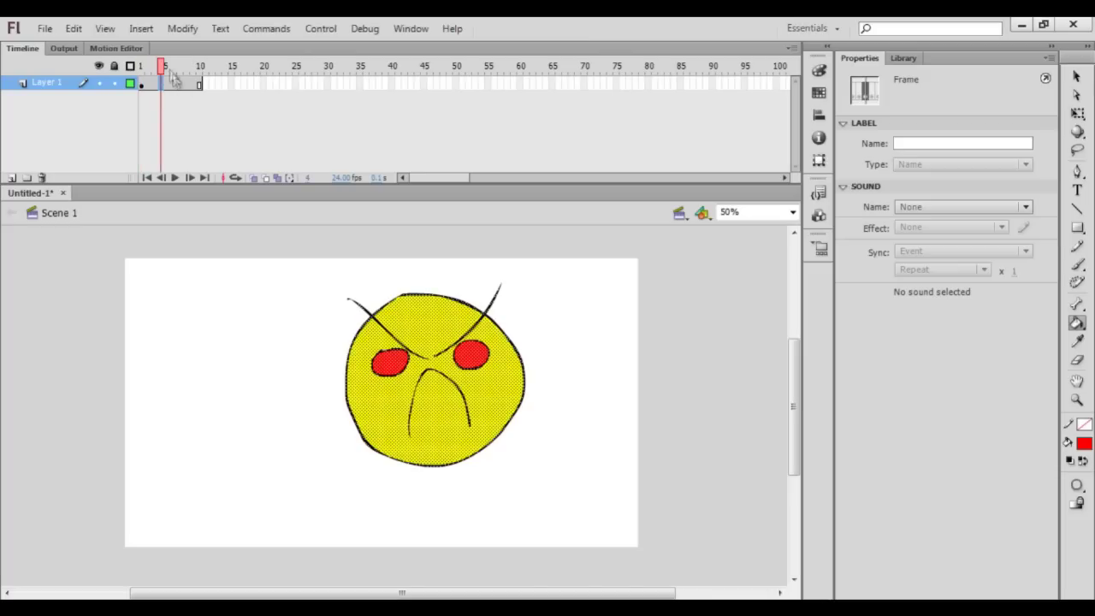
left_click_drag(162, 67, 193, 67)
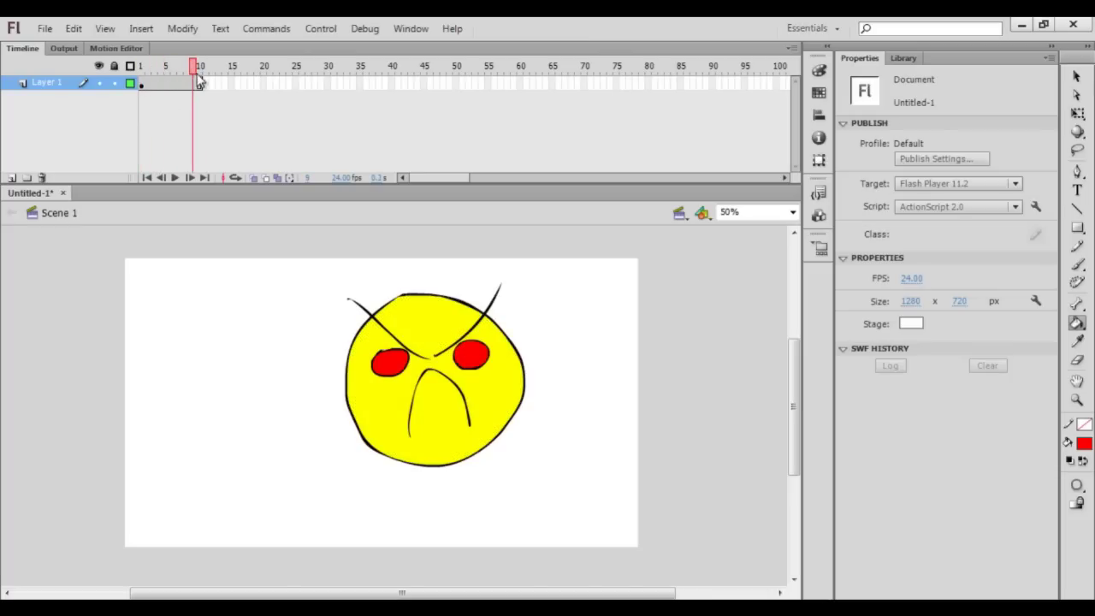
left_click(183, 88)
left_click(201, 75)
left_click(172, 79)
left_click(141, 83)
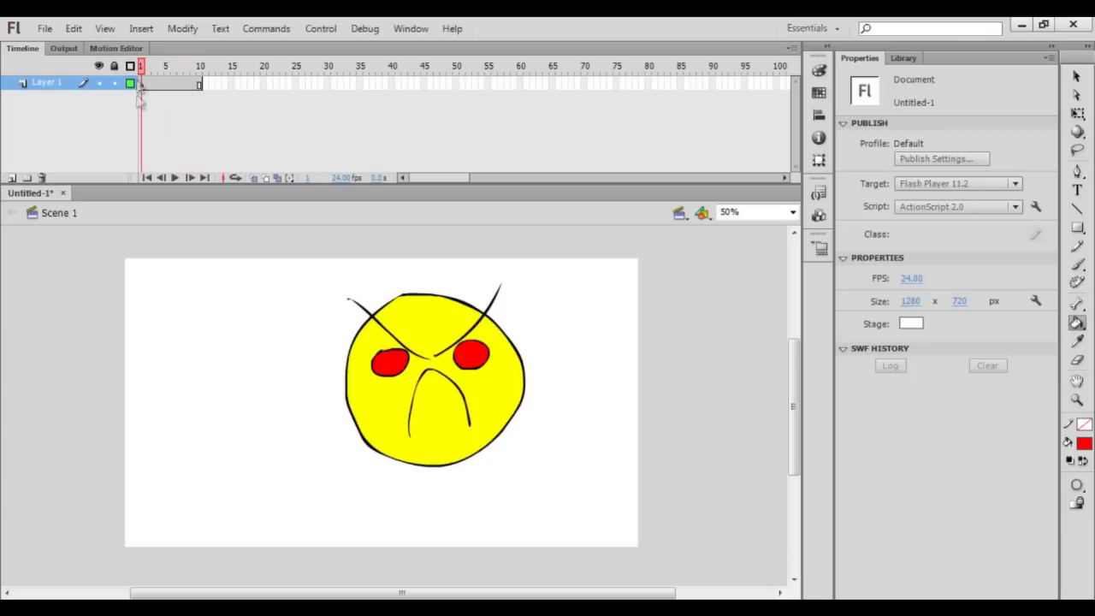
left_click(173, 177)
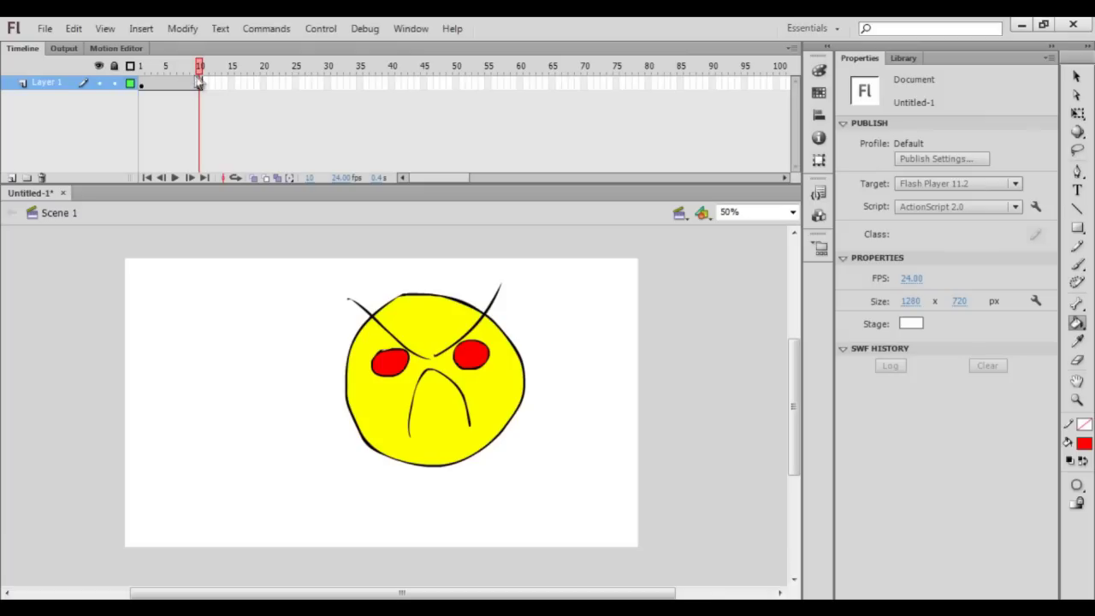
Insert a keyframe at frame 6 of Layer 1
left_click(173, 83)
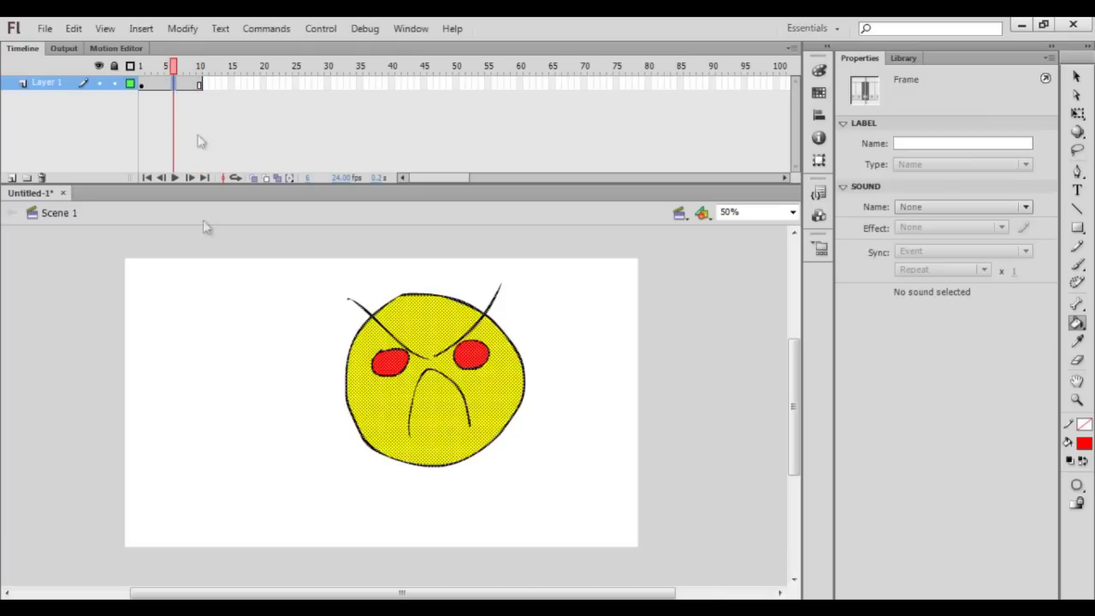
left_click(141, 85)
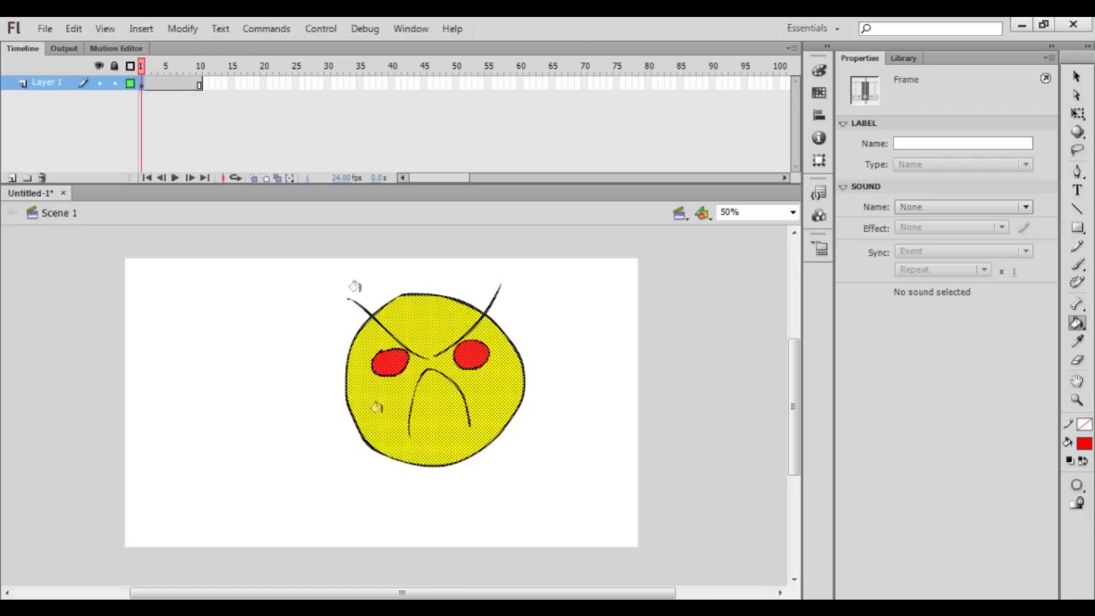
left_click(173, 83)
left_click(190, 84)
left_click(175, 84)
left_click(207, 91)
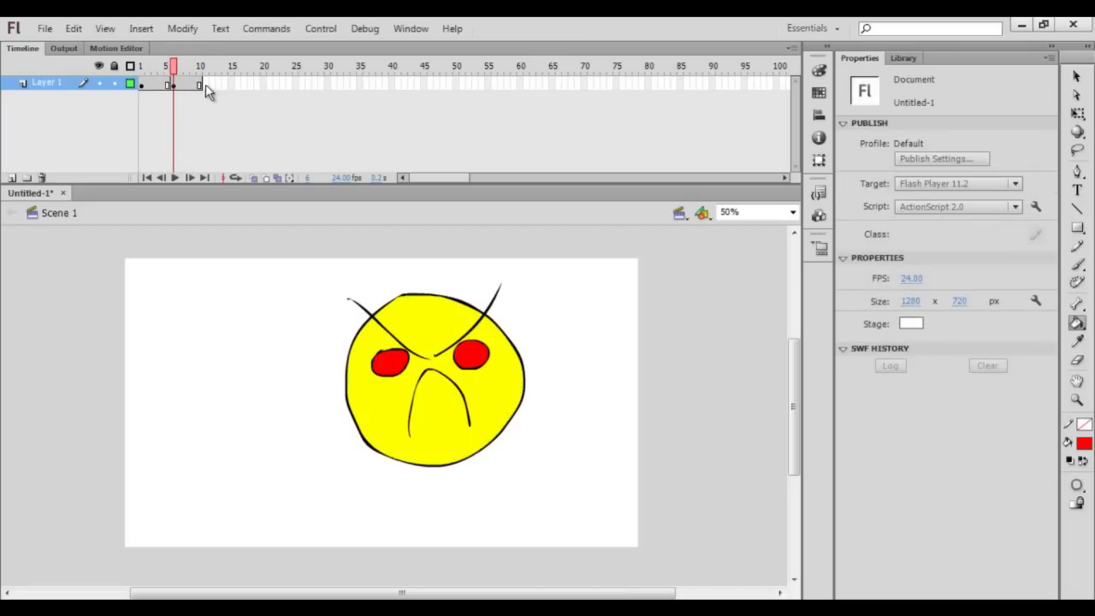
Insert keyframes at frames 11 and 40 of Layer 1
left_click(206, 84)
key("F6")
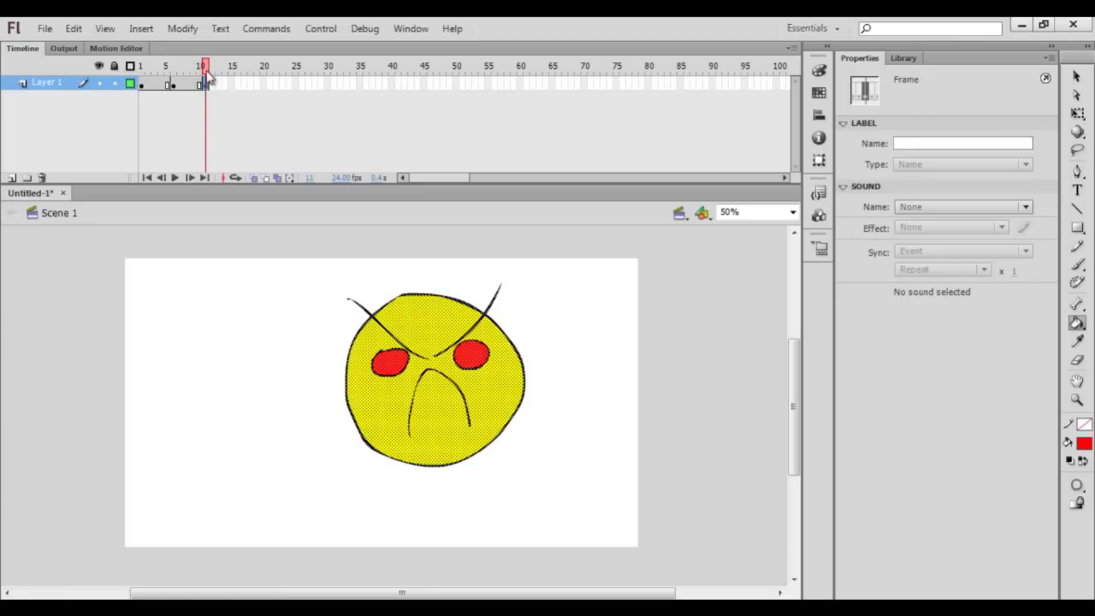
left_click(214, 94)
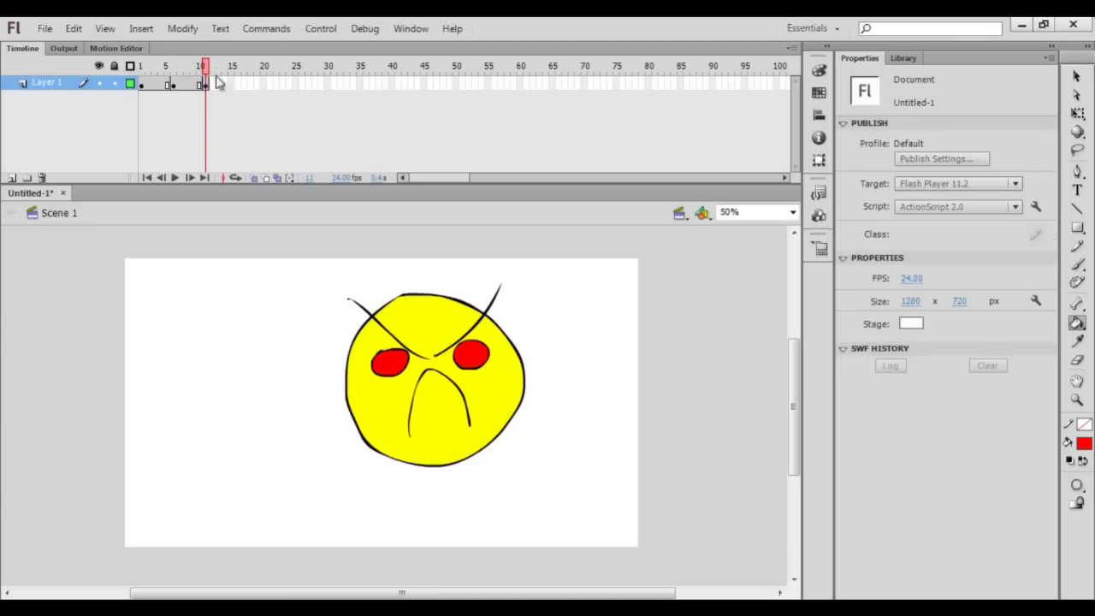
left_click(391, 83)
key("F6")
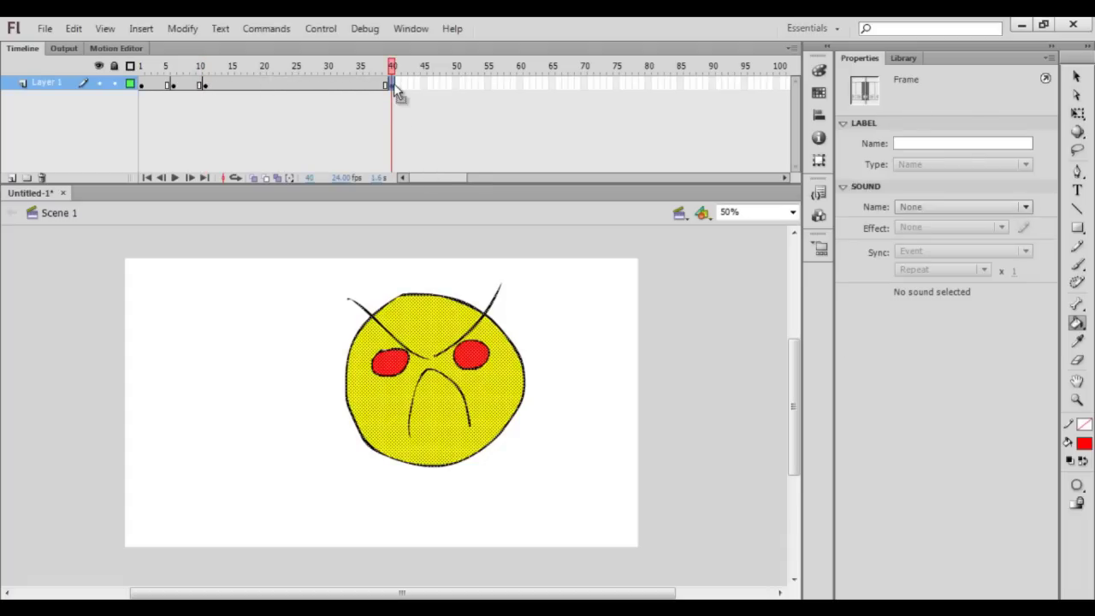
On the frame 6 keyframe, draw black round glasses with side arms over the face's eyes using the Brush tool
left_click_drag(392, 66, 173, 83)
left_click(172, 85)
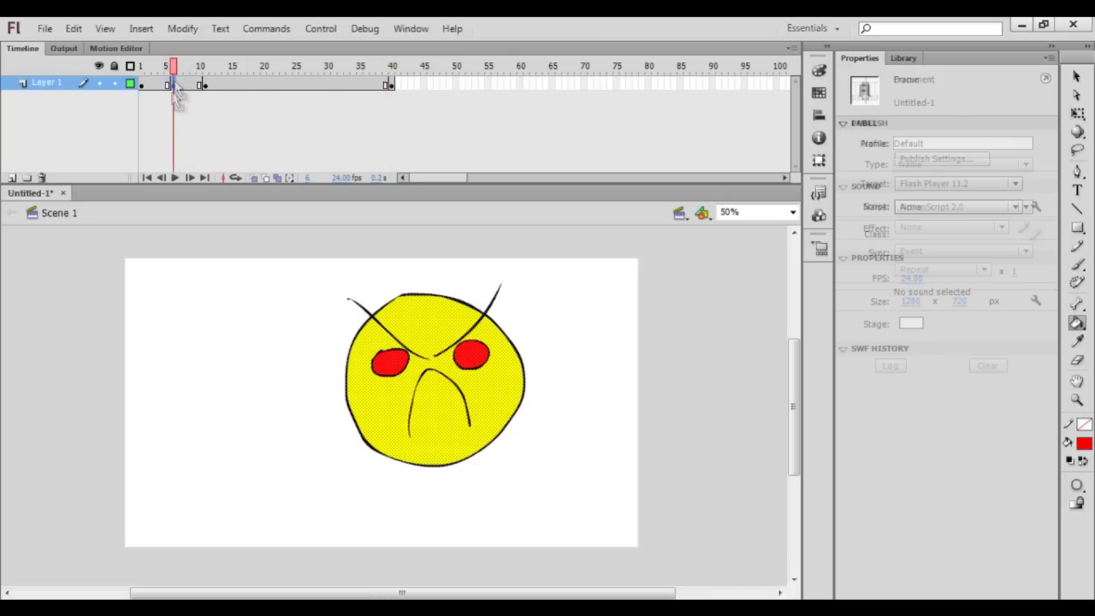
left_click(1085, 442)
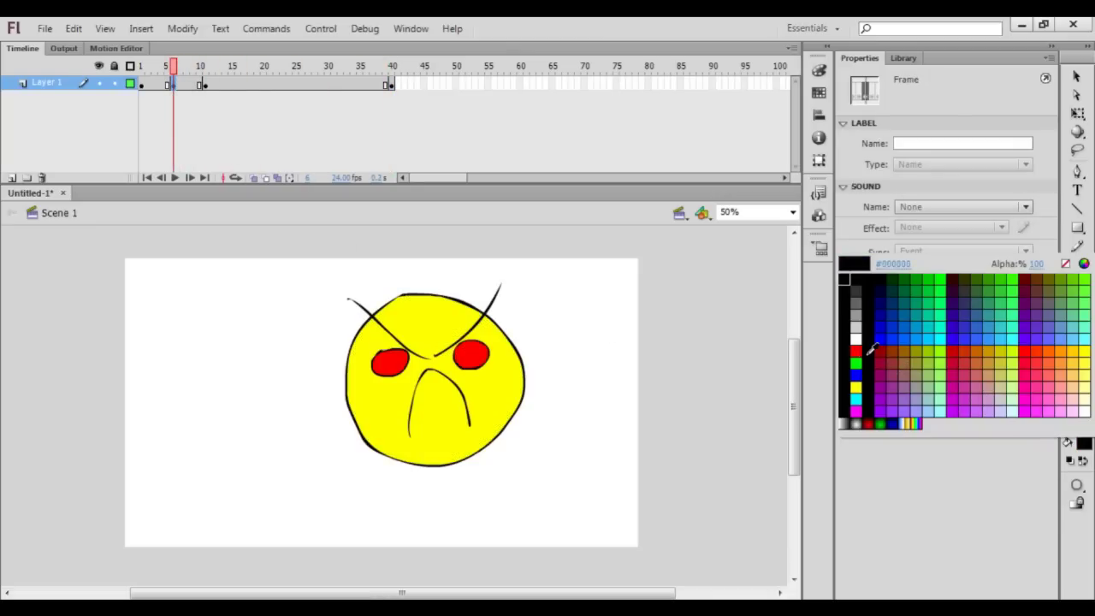
left_click(866, 349)
key("b")
mouse_move(395, 327)
left_mouse_down()
mouse_move(386, 407)
mouse_move(436, 340)
mouse_move(422, 359)
mouse_move(465, 346)
mouse_move(500, 401)
mouse_move(516, 342)
mouse_move(548, 352)
left_mouse_up()
left_click_drag(356, 374, 322, 389)
left_click_drag(562, 325, 552, 314)
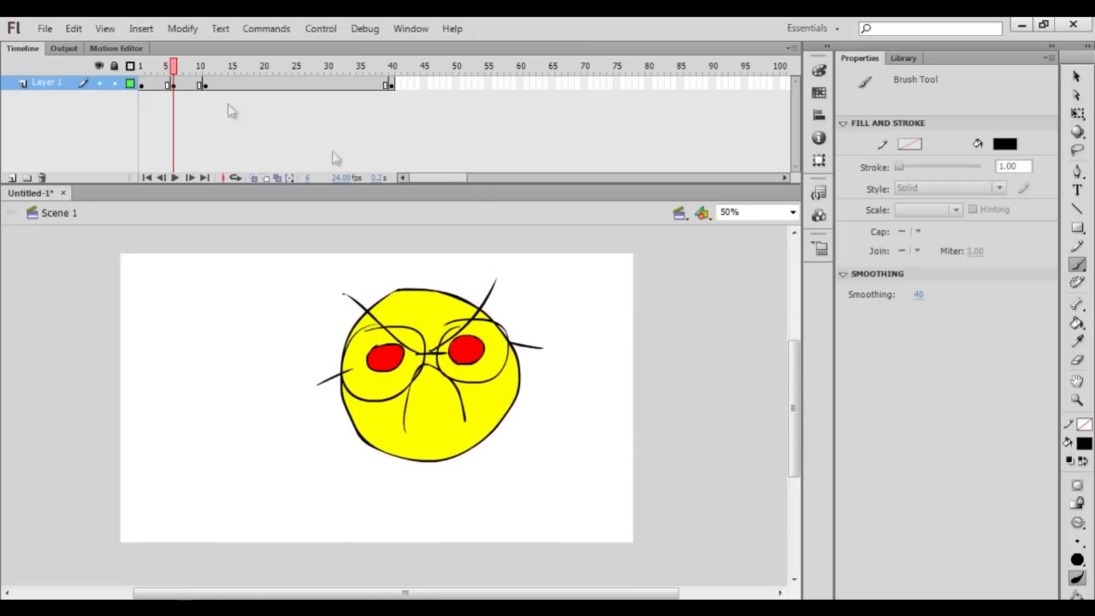
Insert a blank keyframe at frame 20 of Layer 1 and check the frames from 20 to 25
left_click(174, 83)
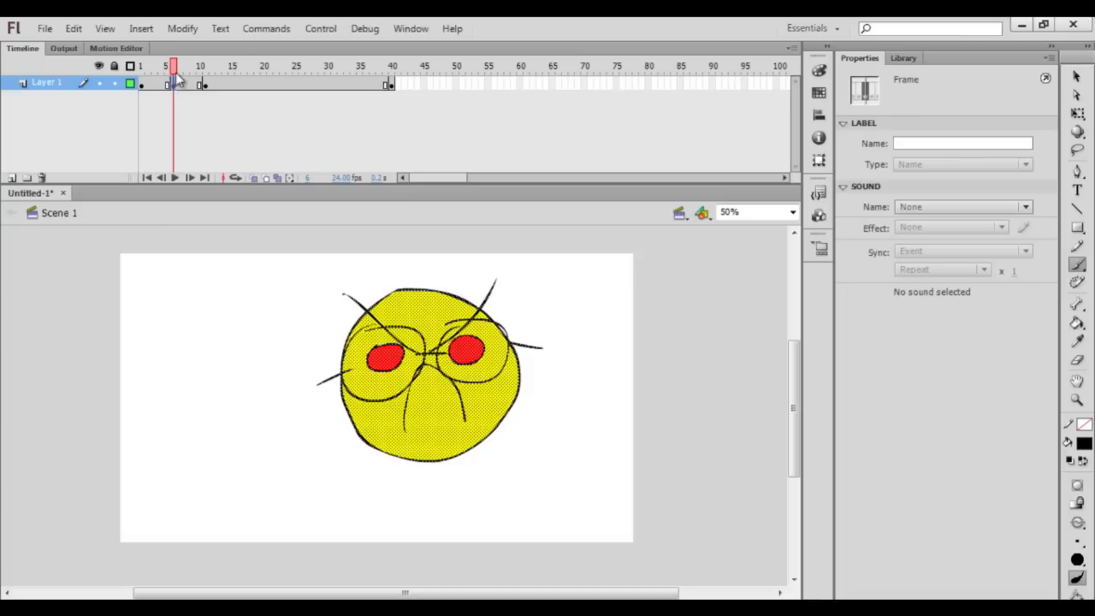
mouse_move(175, 68)
left_mouse_down()
mouse_move(200, 69)
mouse_move(167, 73)
mouse_move(248, 87)
mouse_move(237, 98)
mouse_move(250, 73)
mouse_move(263, 74)
left_mouse_up()
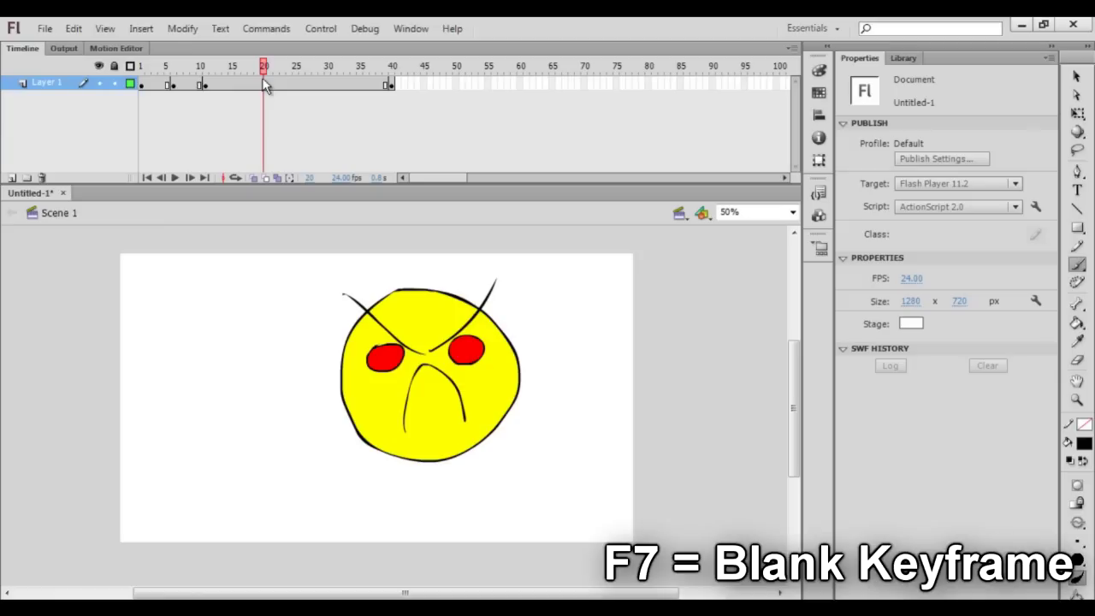
left_click(264, 86)
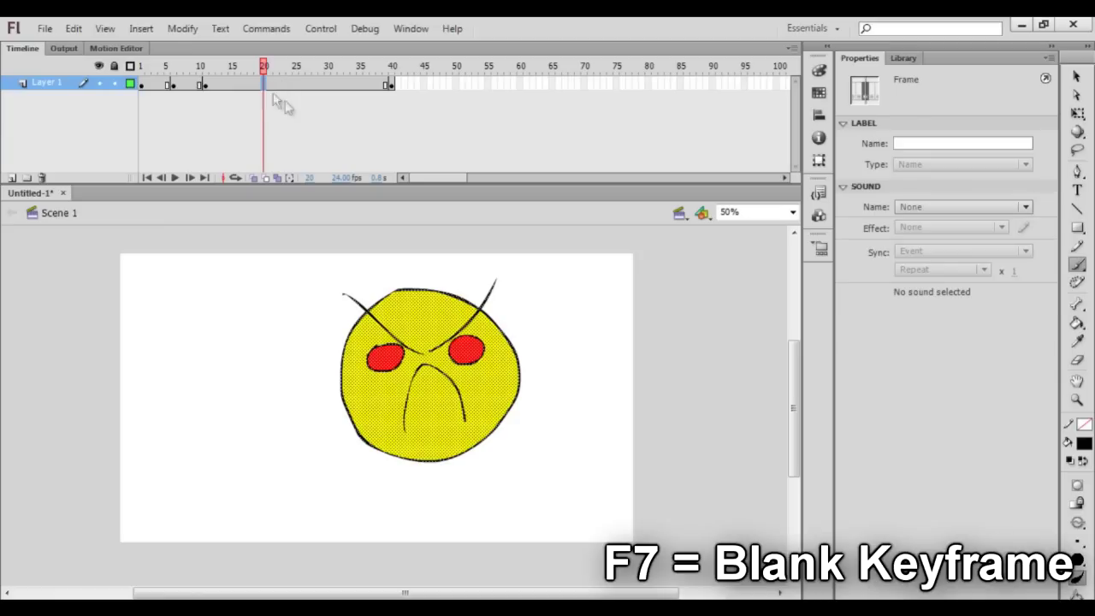
key("F7")
left_click(269, 70)
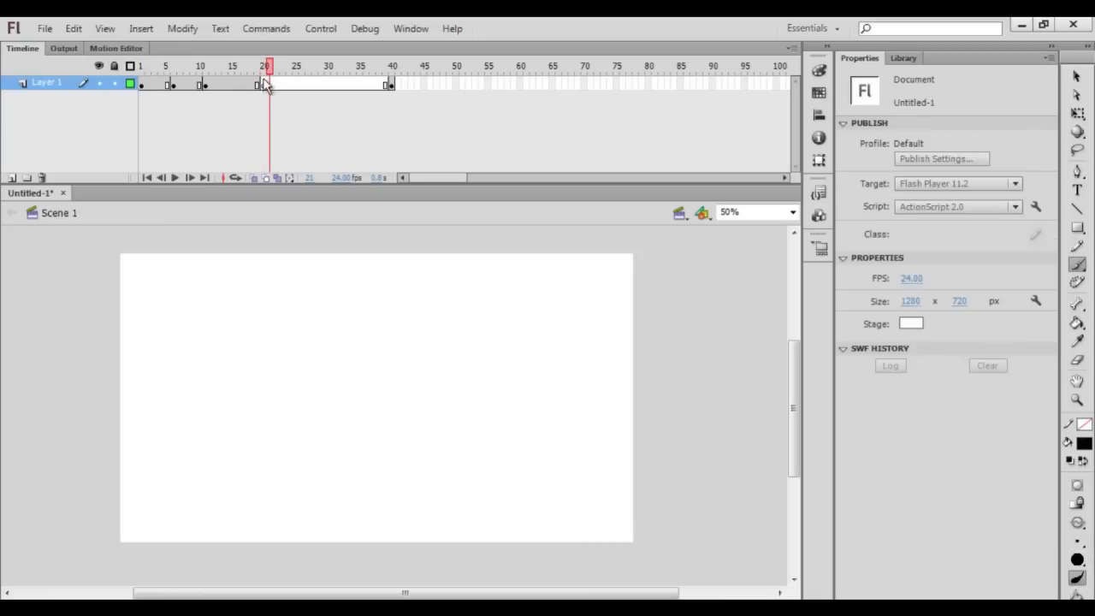
left_click(264, 85)
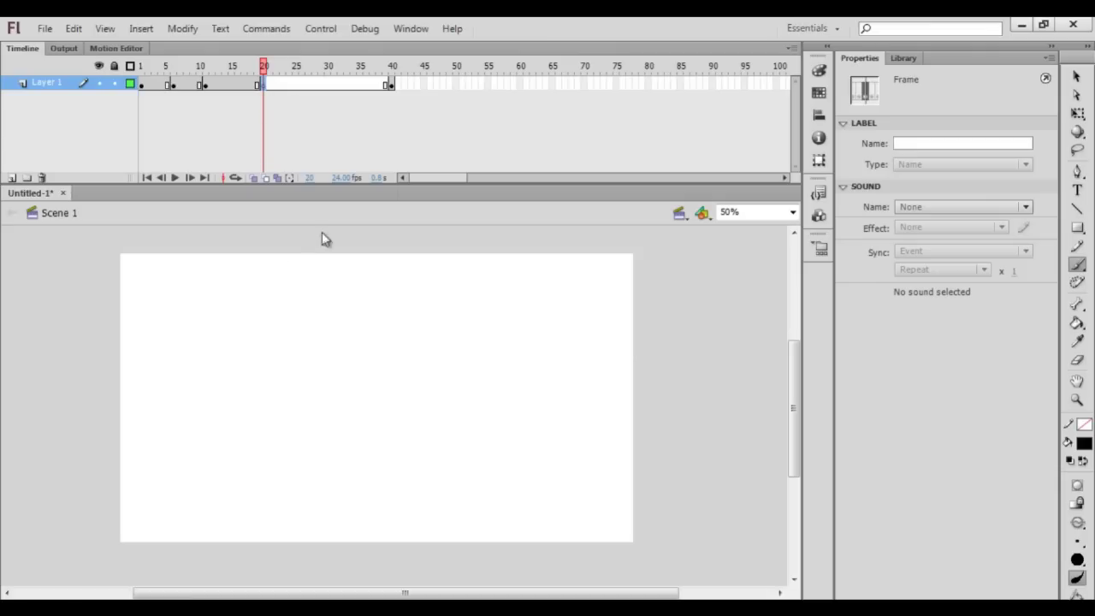
left_click(295, 85)
left_click_drag(294, 67, 263, 86)
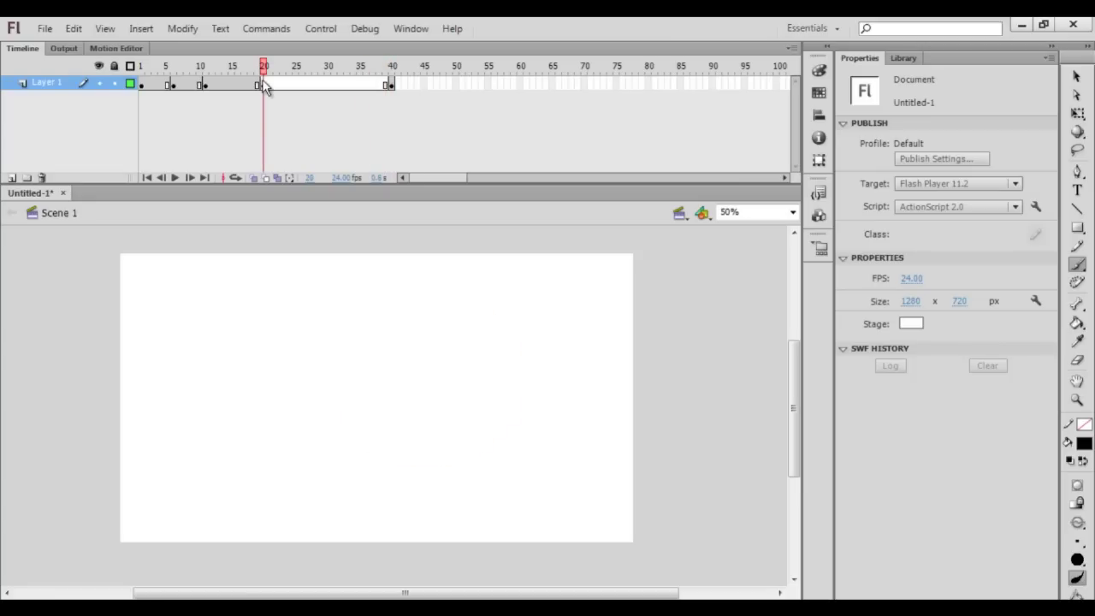
Remove frames 2 to 40 from Layer 1, keeping only the face's first keyframe
left_click(148, 84)
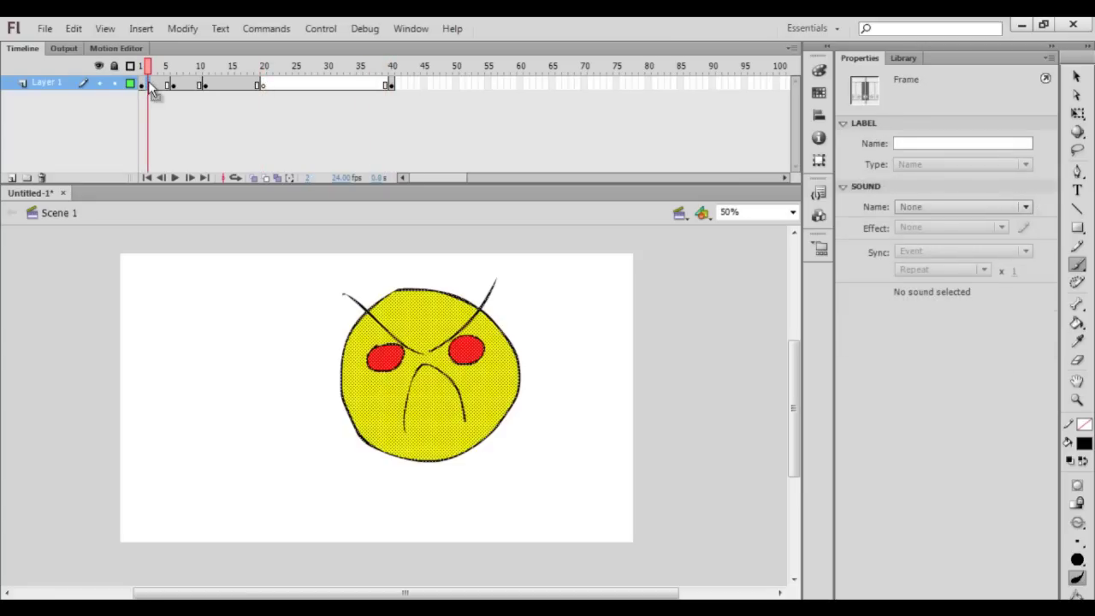
left_click(391, 82, "shift")
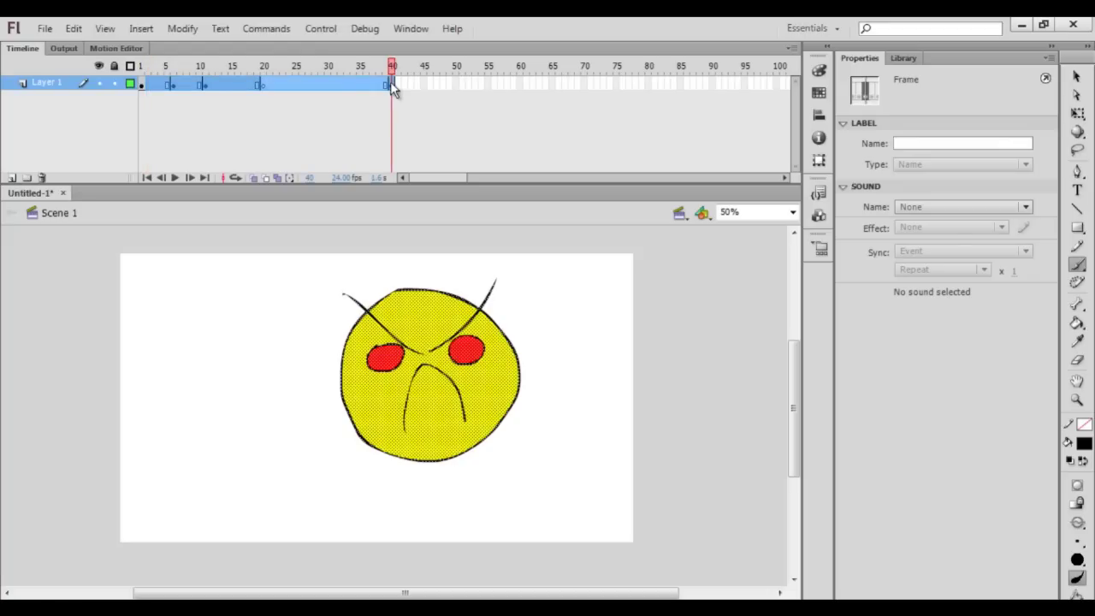
right_click(299, 86)
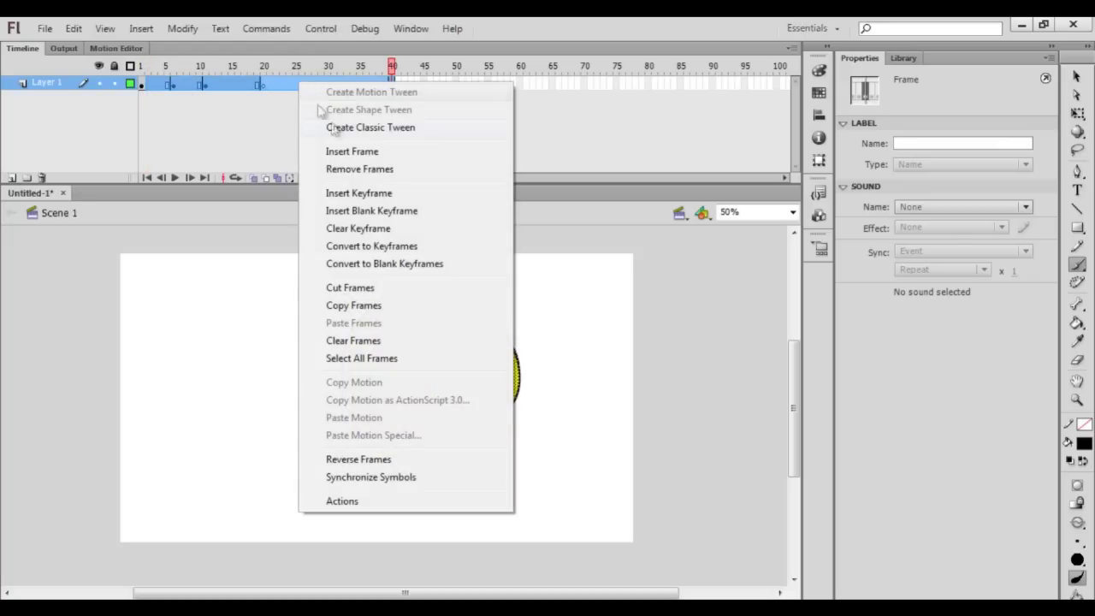
left_click(338, 170)
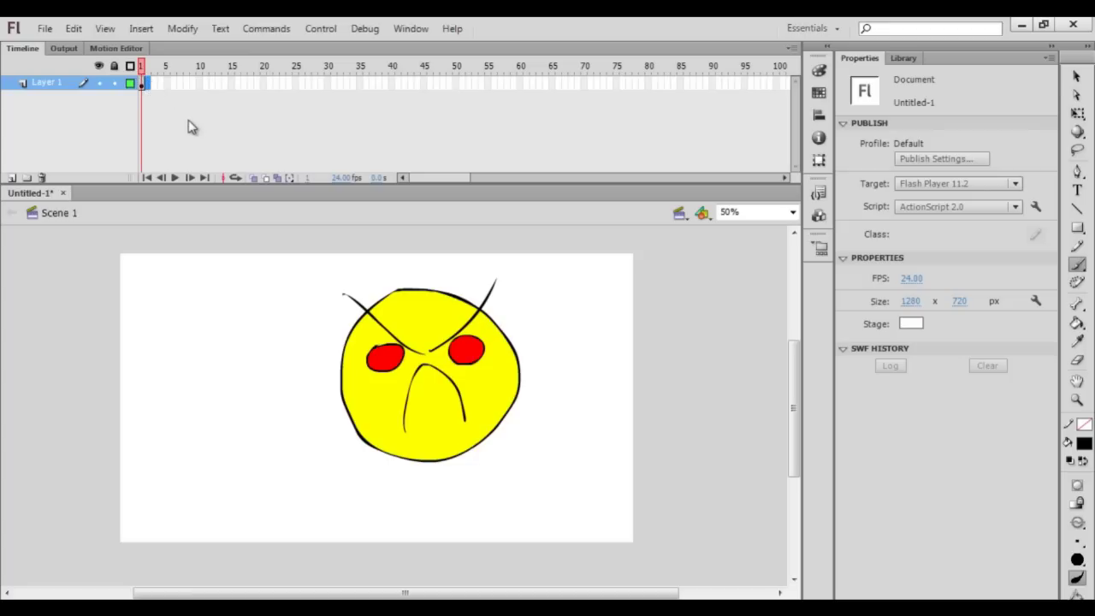
Add a blank keyframe on each of frames 2 to 5 of Layer 1
key("F7")
key("F7")
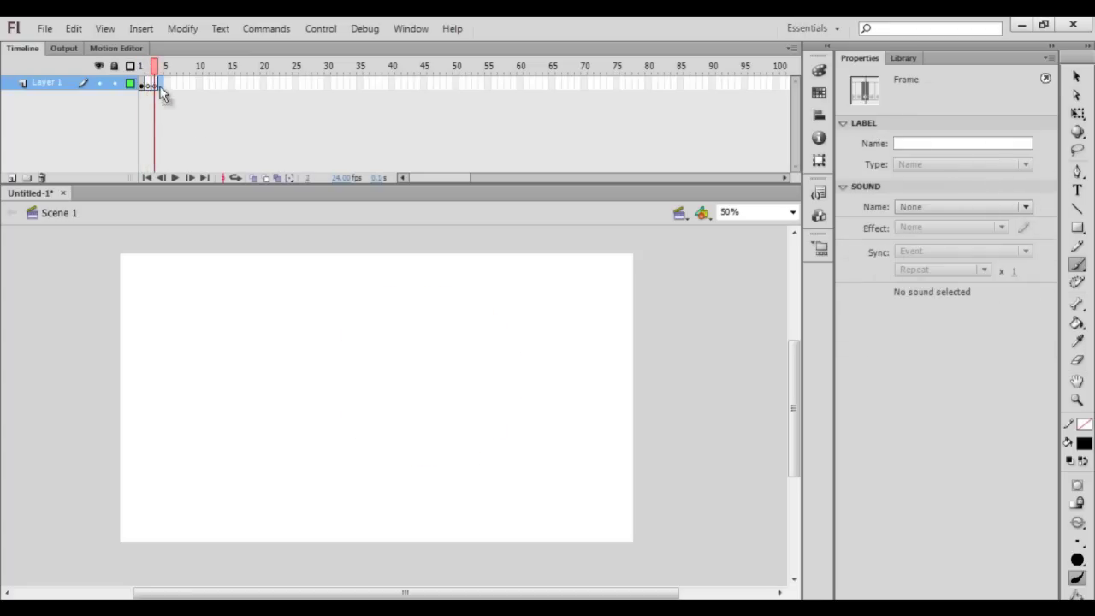
key("F7")
key("F7")
Try filling frames 6 to 10 of Layer 1 with blank keyframes
key("Return")
mouse_move(167, 69)
left_mouse_down()
mouse_move(141, 69)
mouse_move(167, 83)
mouse_move(151, 73)
left_mouse_up()
key("Return")
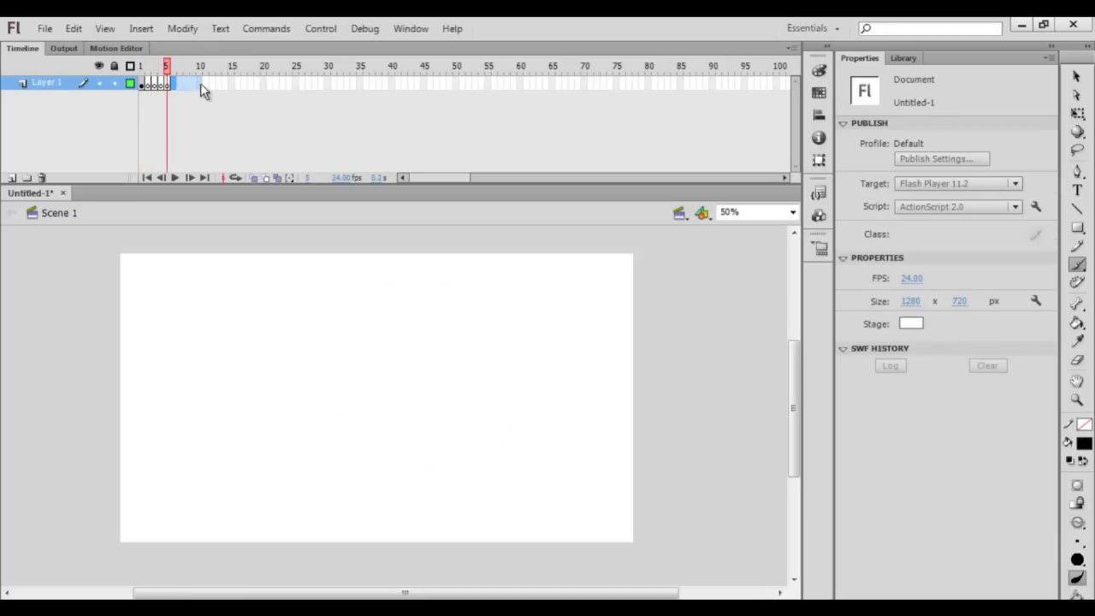
key("Return")
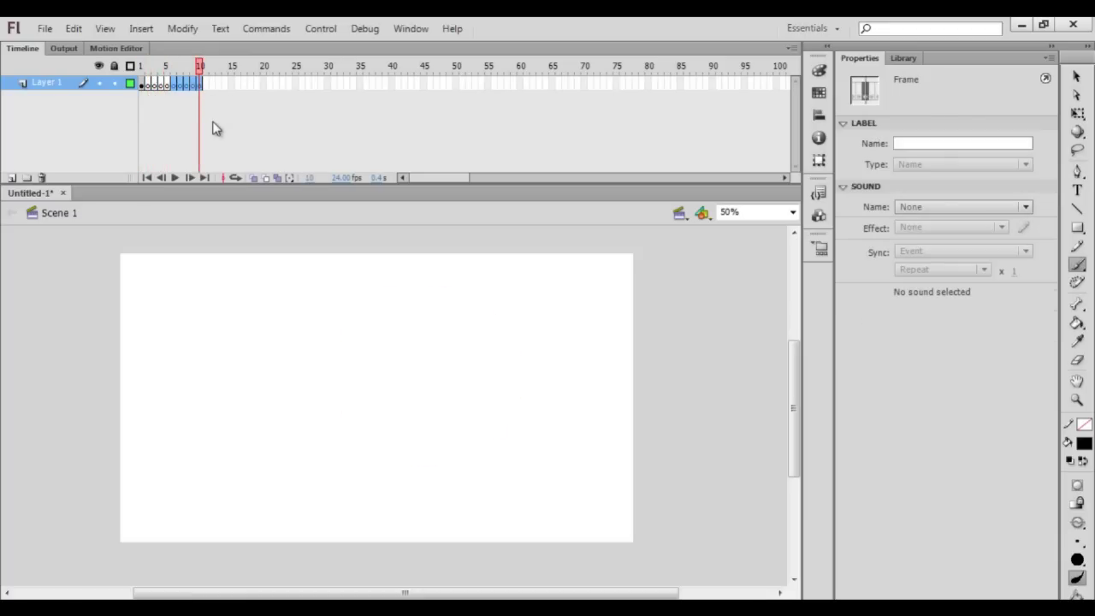
key("Return")
left_click_drag(182, 83, 169, 79)
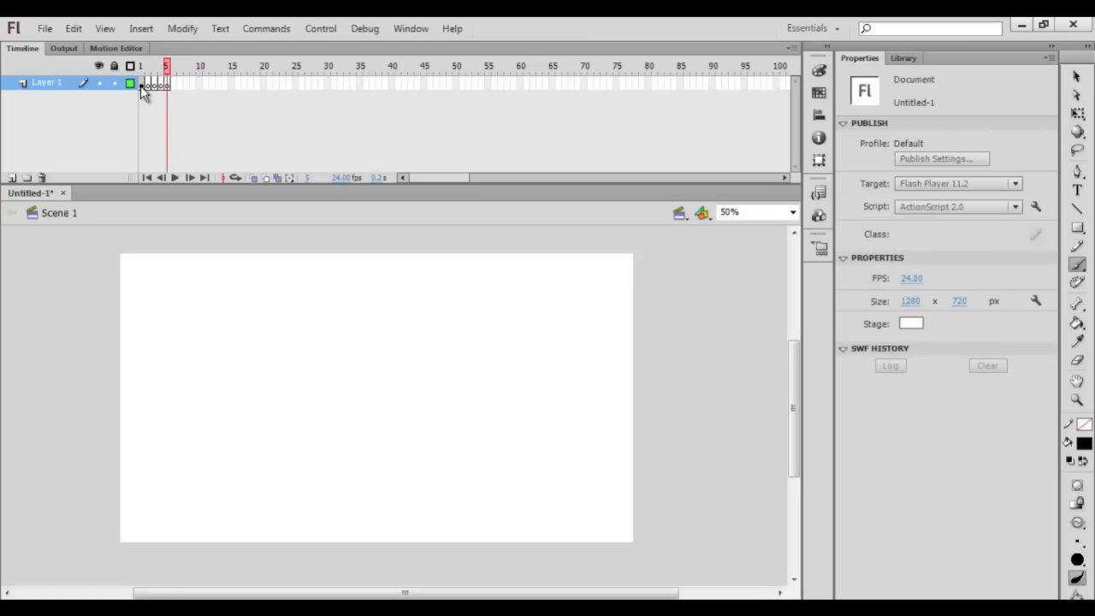
Extend each of the five keyframes on Layer 1 to last two frames, ending the layer at frame 10
left_click(141, 85)
mouse_move(141, 86)
left_mouse_down()
mouse_move(193, 91)
mouse_move(141, 69)
left_mouse_up()
left_click(190, 70)
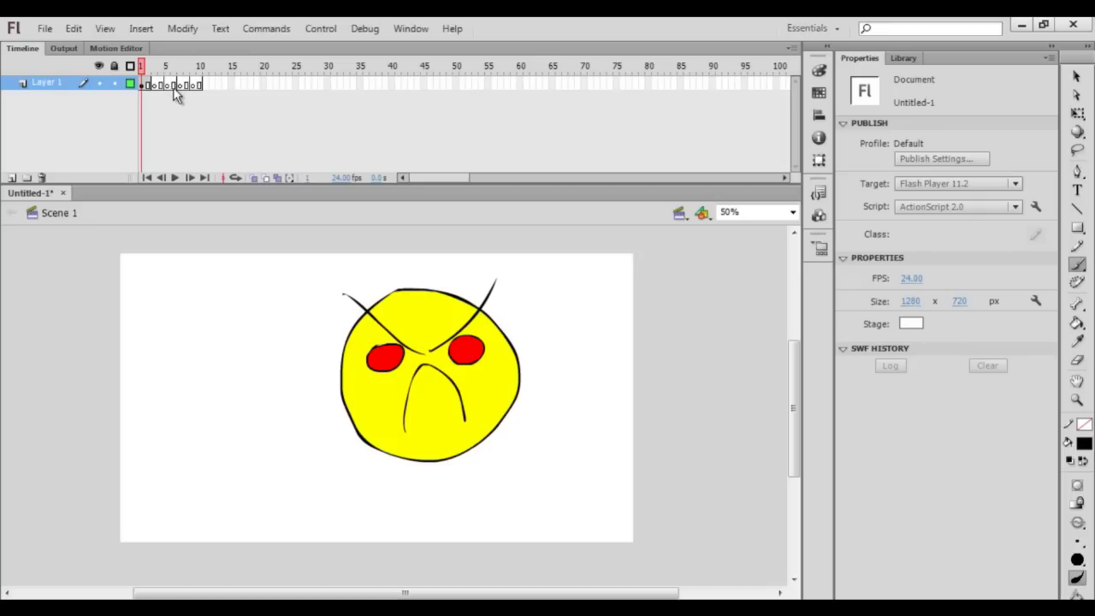
Turn on onion skinning at frame 5 and extend its start marker back to frame 1
left_click(167, 86)
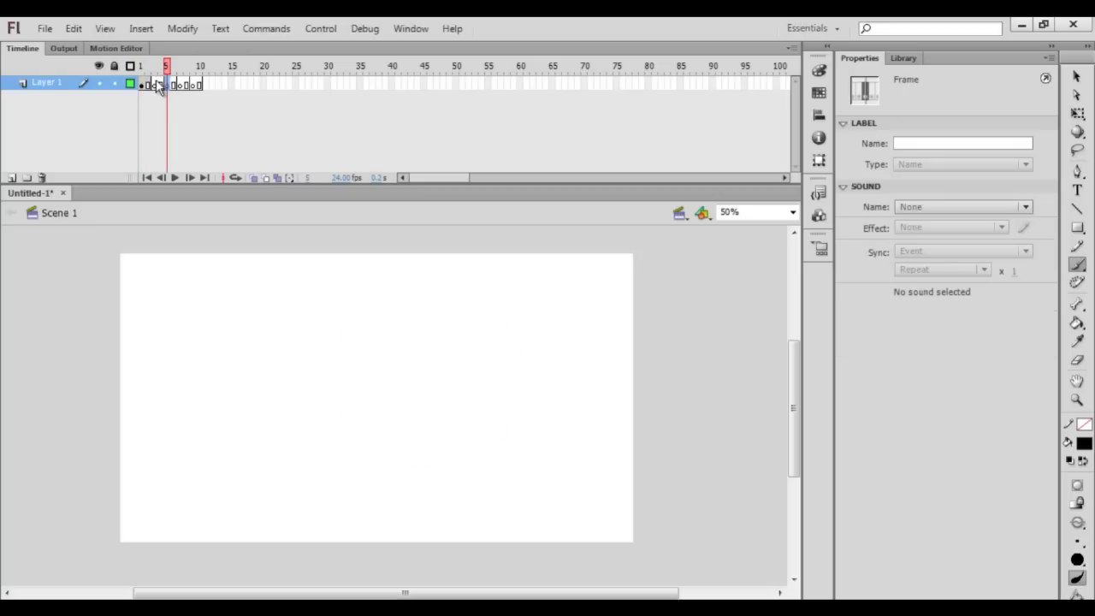
left_click(251, 179)
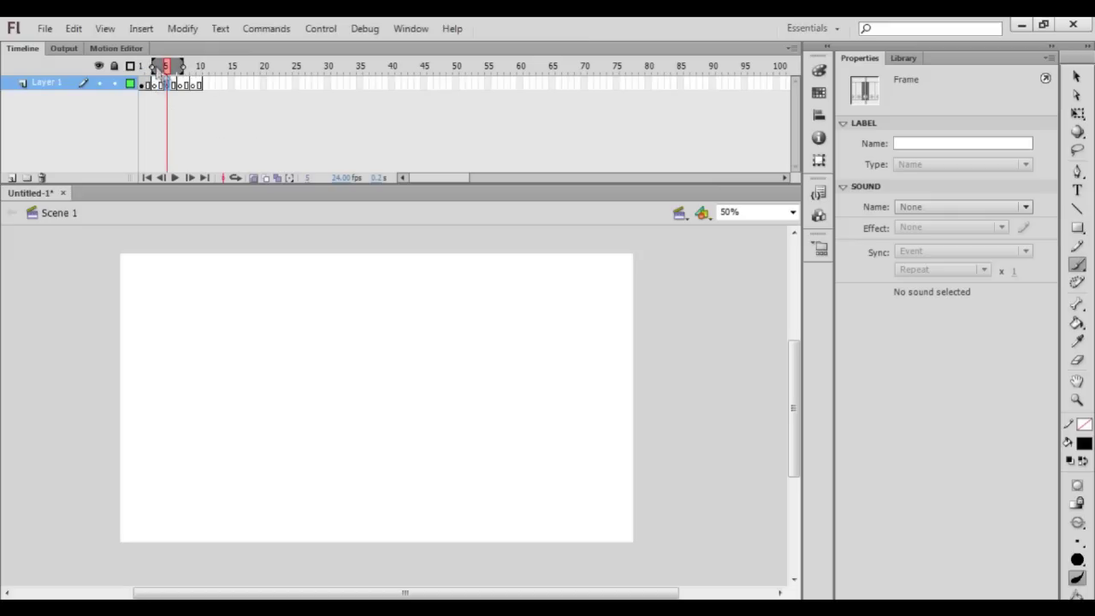
left_click_drag(154, 68, 140, 72)
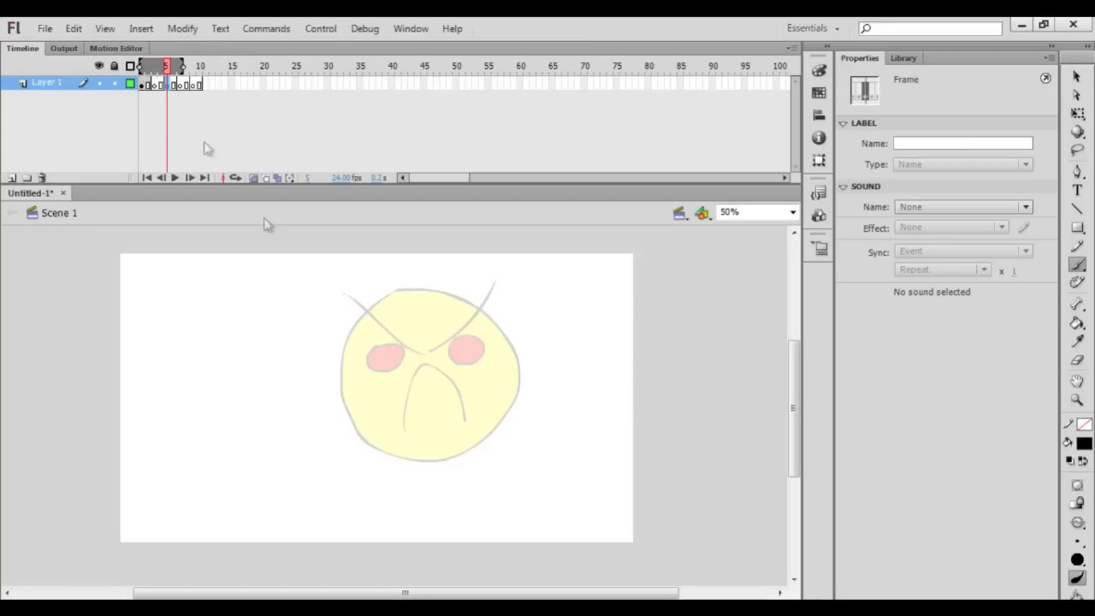
On frame 5, draw a large curved hook-shaped outline with a small circle near its upper end using the black Brush
key("v")
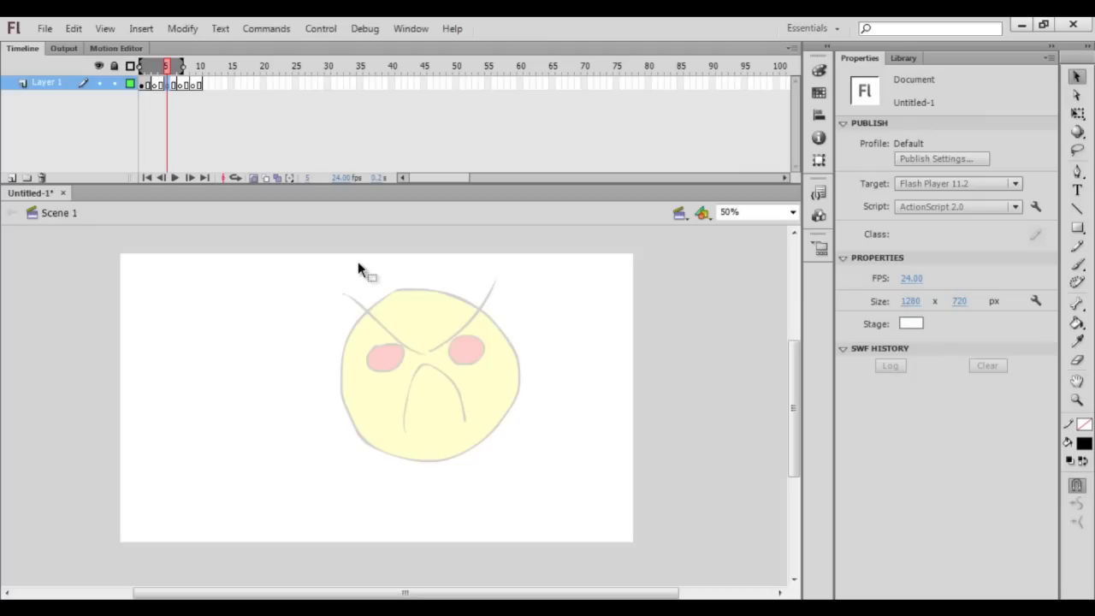
key("b")
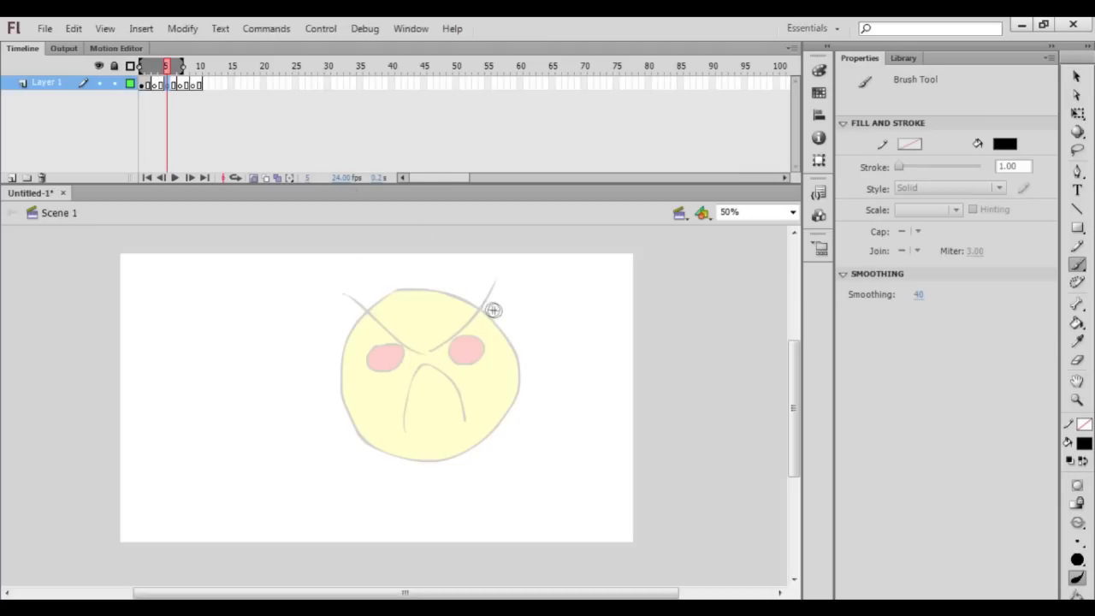
mouse_move(503, 313)
left_mouse_down()
mouse_move(407, 255)
mouse_move(345, 272)
mouse_move(310, 326)
mouse_move(349, 349)
mouse_move(440, 321)
mouse_move(476, 381)
mouse_move(466, 430)
mouse_move(407, 463)
mouse_move(421, 501)
mouse_move(511, 395)
left_mouse_up()
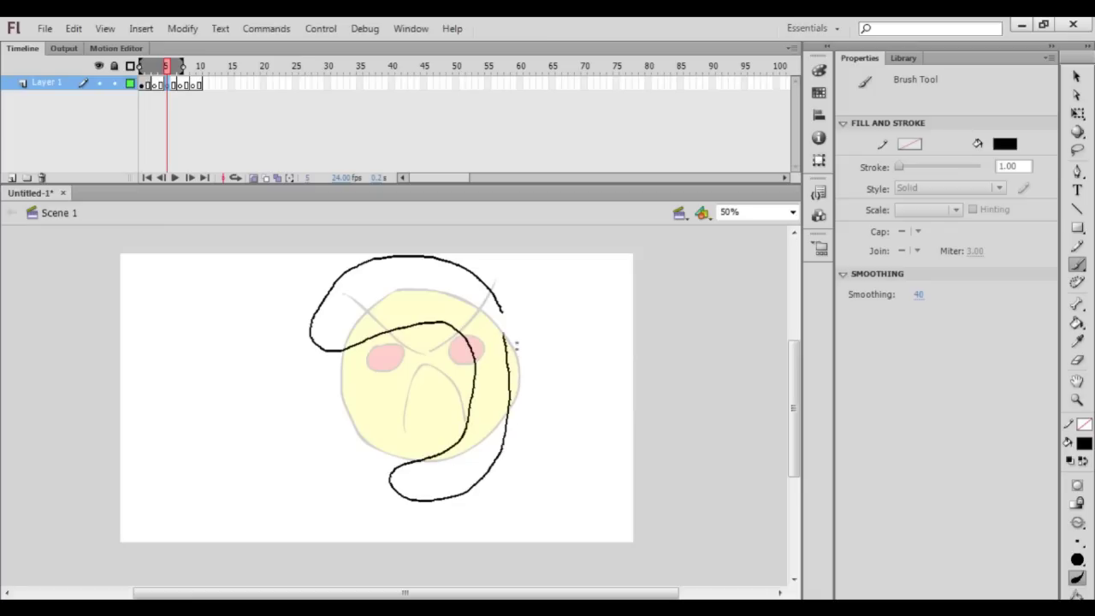
left_click_drag(515, 325, 513, 318)
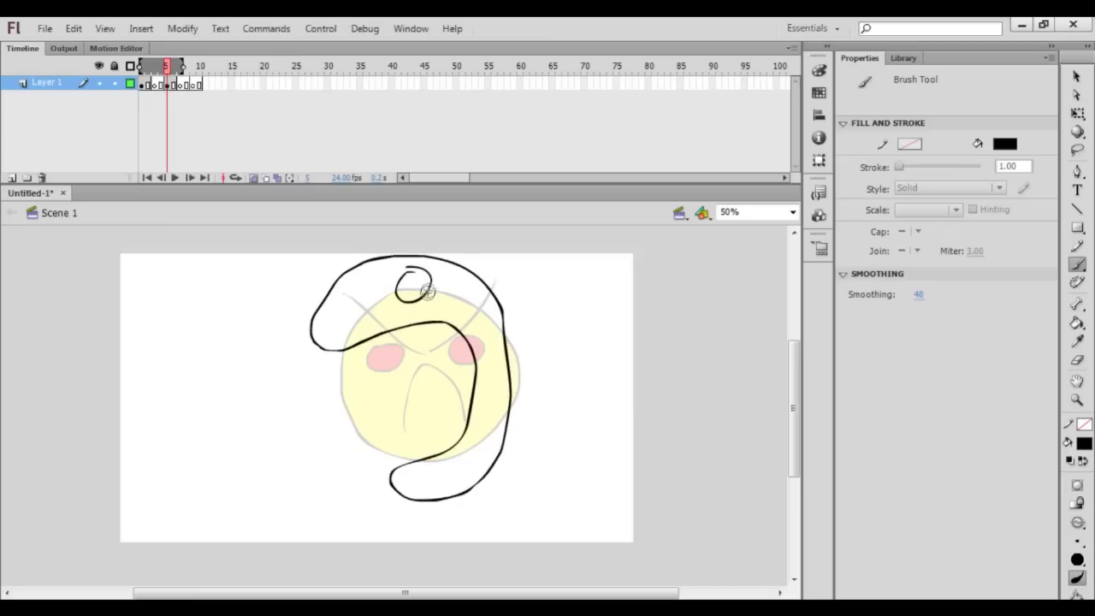
left_click_drag(415, 267, 416, 265)
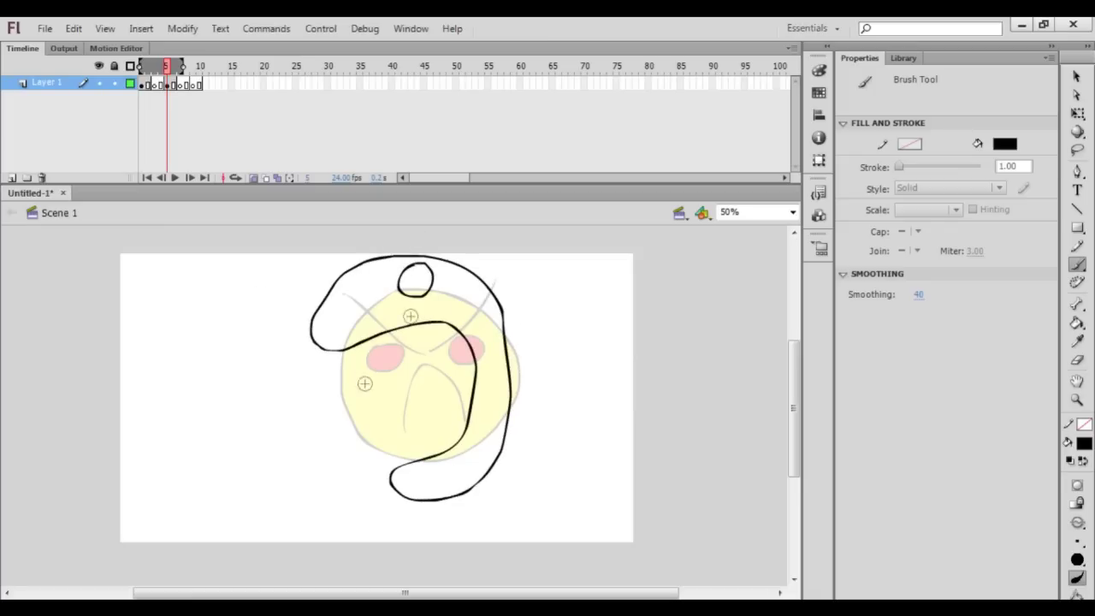
On frame 9, draw a wide rounded head outline with a curved mouth line and a lower jaw using the black Brush
left_click(194, 85)
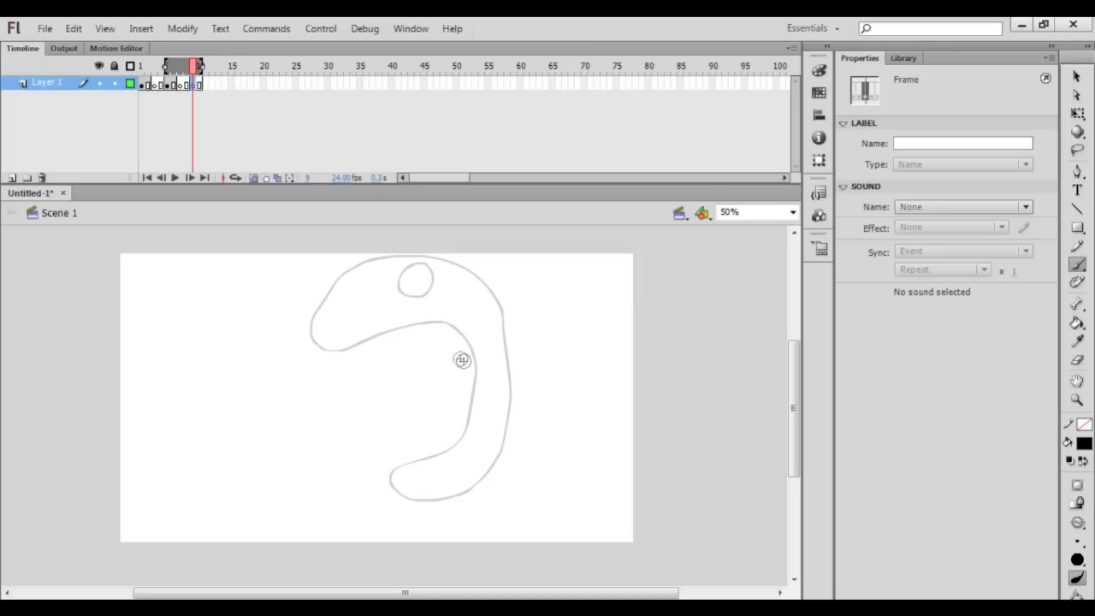
left_click_drag(469, 372, 366, 330)
mouse_move(273, 406)
left_mouse_down()
mouse_move(296, 432)
mouse_move(409, 395)
left_mouse_up()
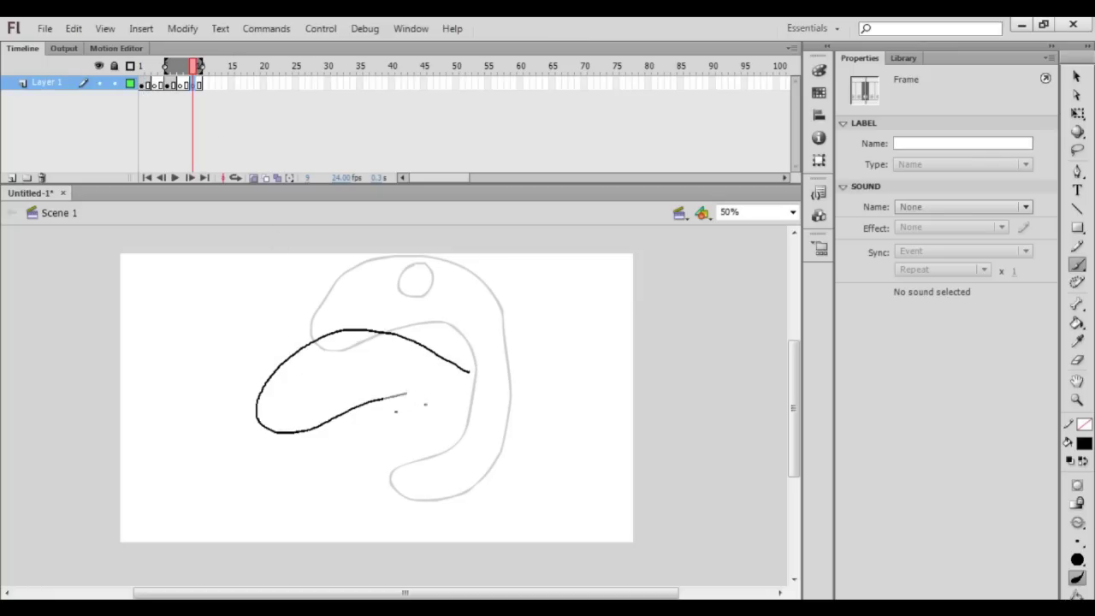
key("ctrl+z")
mouse_move(463, 374)
left_mouse_down()
mouse_move(369, 451)
mouse_move(431, 404)
left_mouse_up()
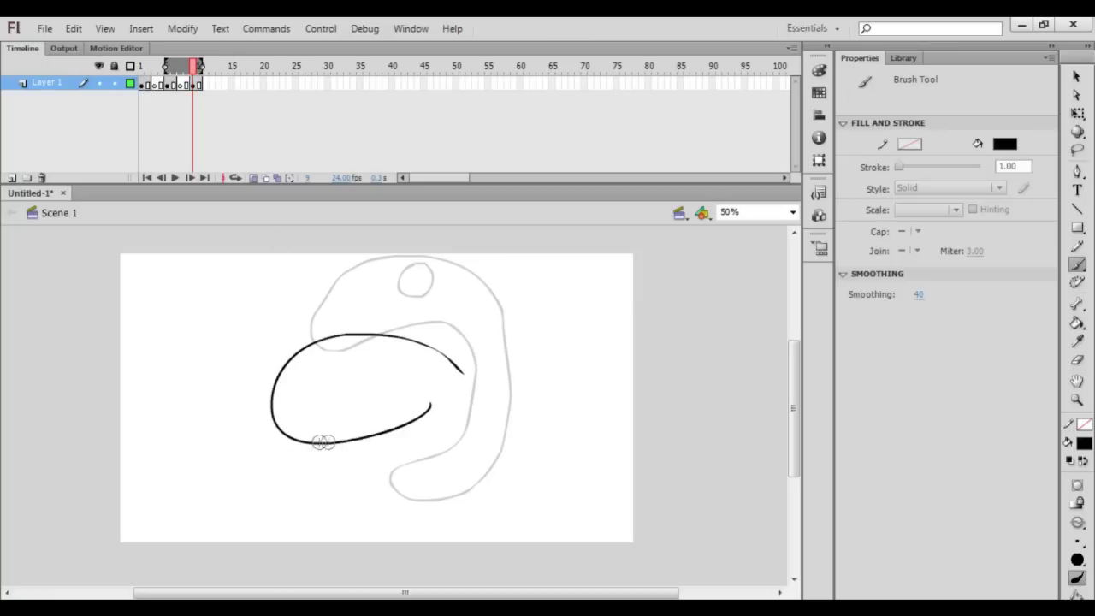
mouse_move(316, 443)
left_mouse_down()
mouse_move(342, 474)
mouse_move(433, 487)
mouse_move(479, 431)
mouse_move(463, 374)
left_mouse_up()
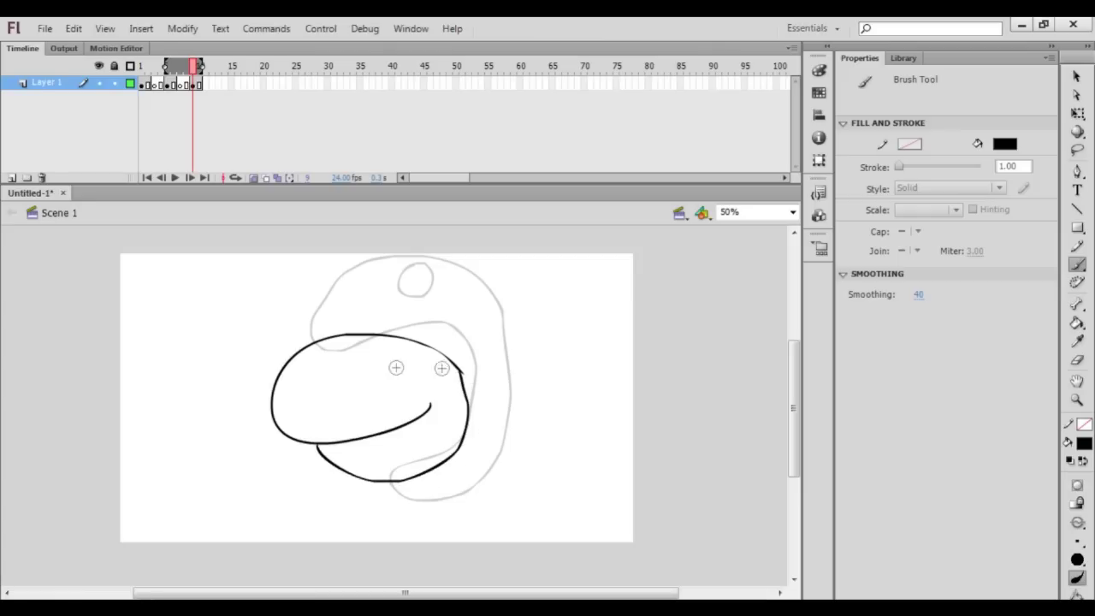
Add two eyes to the head on frame 9, one of them against the front edge of the outline
mouse_move(374, 360)
left_mouse_down()
mouse_move(386, 393)
mouse_move(374, 359)
left_mouse_up()
mouse_move(298, 365)
left_mouse_down()
mouse_move(277, 377)
mouse_move(305, 370)
left_mouse_up()
left_click_drag(274, 242, 269, 252)
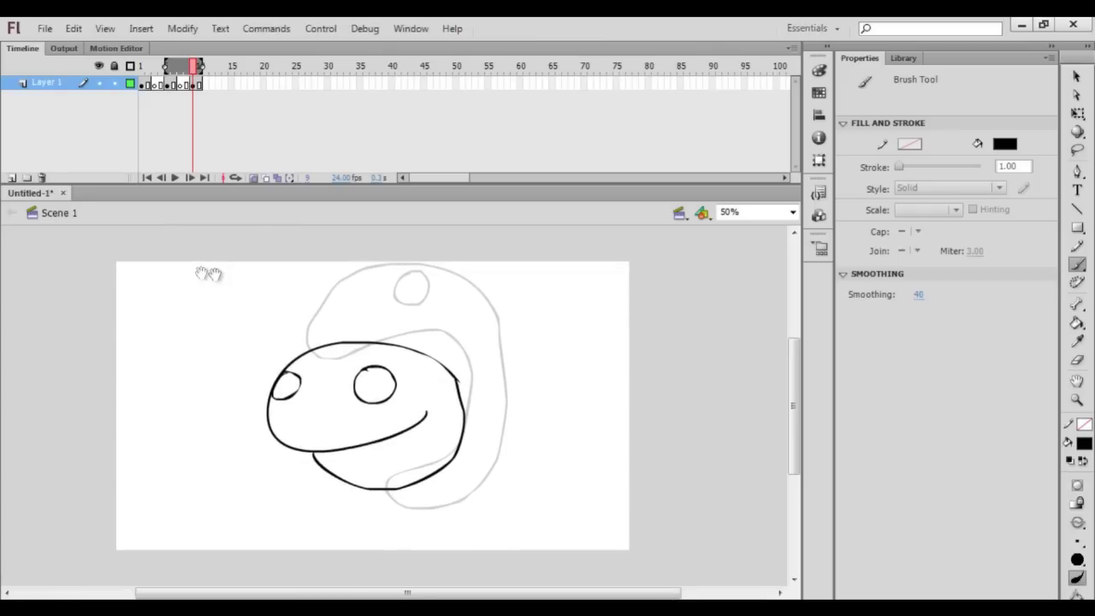
left_click_drag(210, 274, 234, 259)
Turn off onion skinning and scrub from frame 9 back to frame 3
left_click(254, 177)
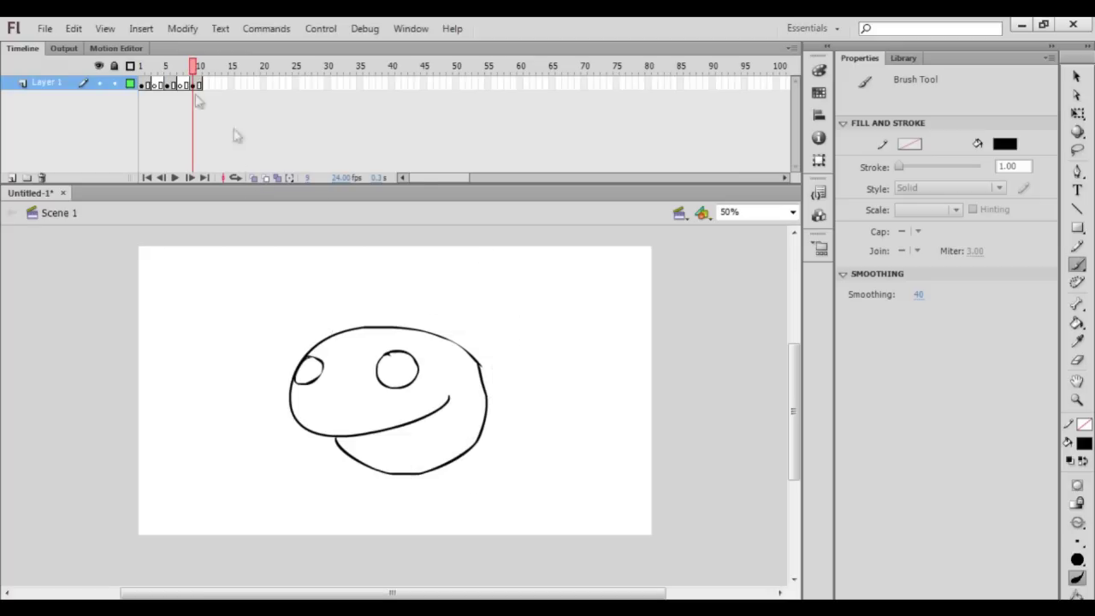
mouse_move(193, 81)
left_mouse_down()
mouse_move(141, 85)
mouse_move(188, 94)
mouse_move(154, 86)
left_mouse_up()
left_click(170, 101)
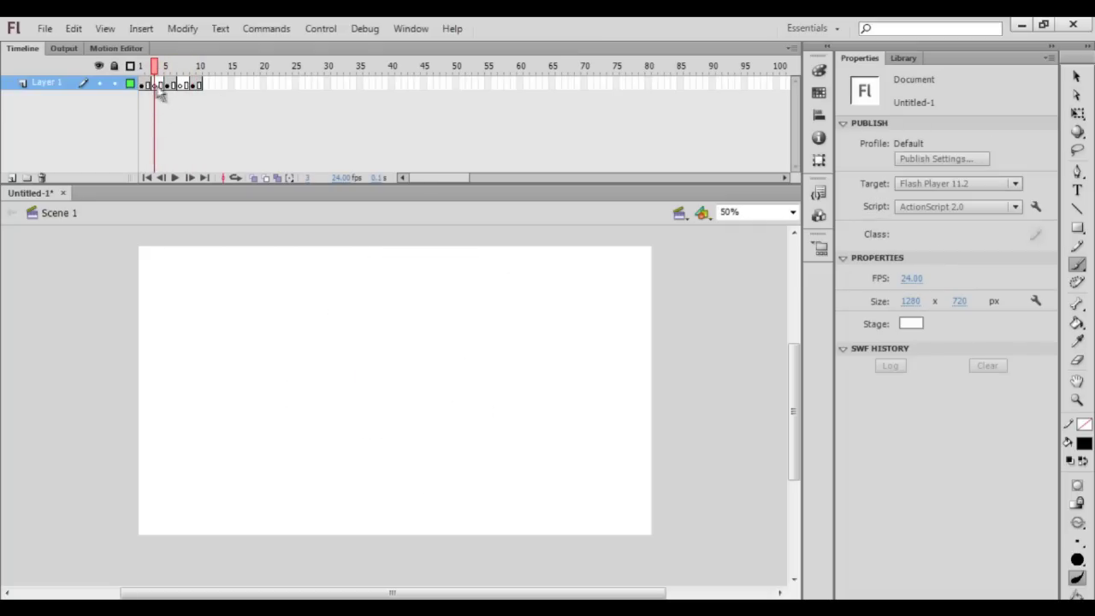
With onion skinning on at frame 3, draw an open-mouthed head outline between the neighbouring drawings and clean up where its ends join
left_click(156, 86)
left_click(254, 178)
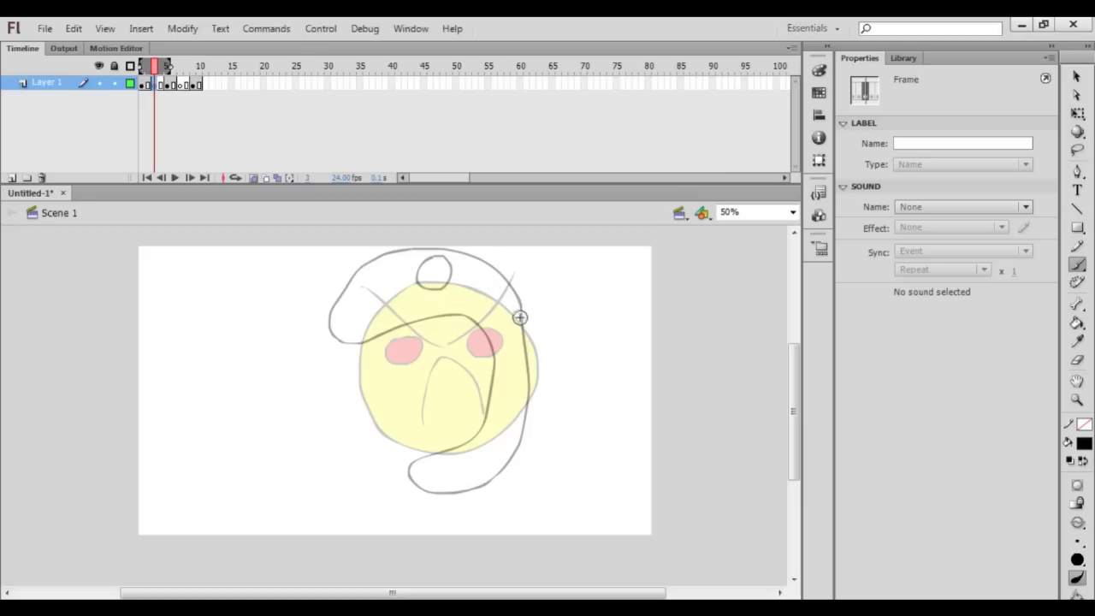
left_click_drag(522, 317, 532, 330)
mouse_move(500, 293)
left_mouse_down()
mouse_move(473, 277)
mouse_move(516, 305)
mouse_move(458, 267)
mouse_move(415, 269)
mouse_move(353, 304)
left_mouse_up()
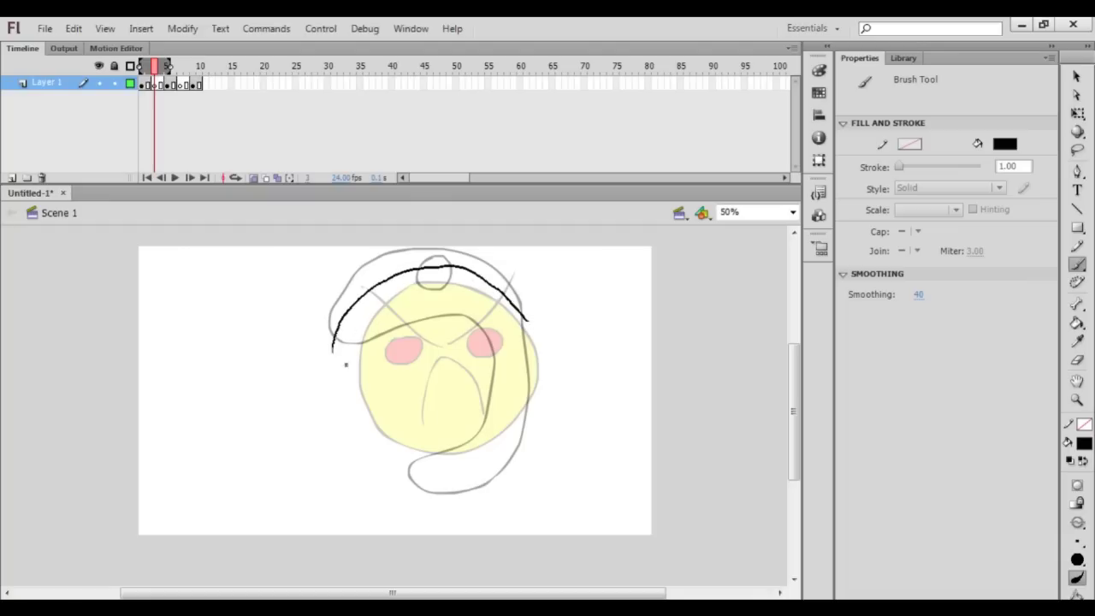
left_click_drag(377, 406, 471, 389)
mouse_move(456, 434)
left_mouse_down()
mouse_move(422, 448)
mouse_move(413, 474)
left_mouse_up()
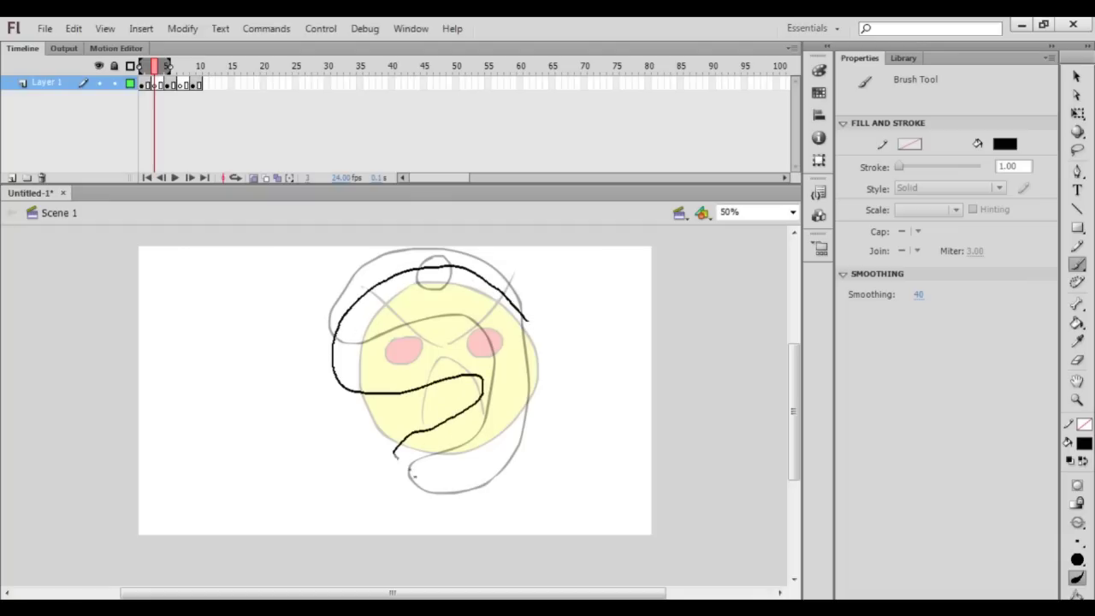
mouse_move(480, 490)
left_mouse_down()
mouse_move(522, 464)
mouse_move(541, 436)
left_mouse_up()
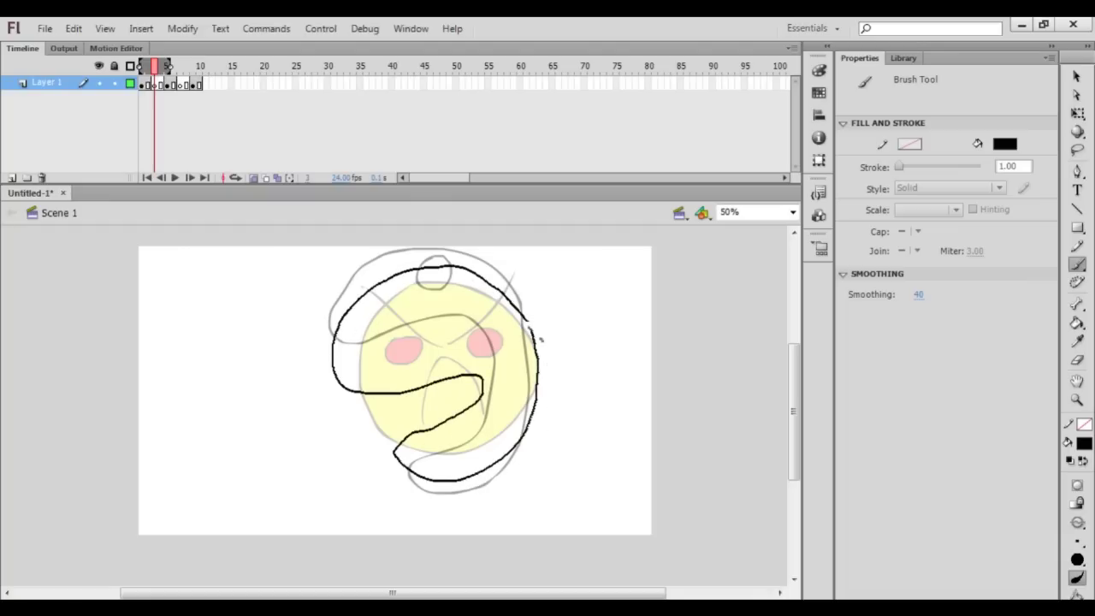
left_click_drag(541, 340, 529, 323)
key("e")
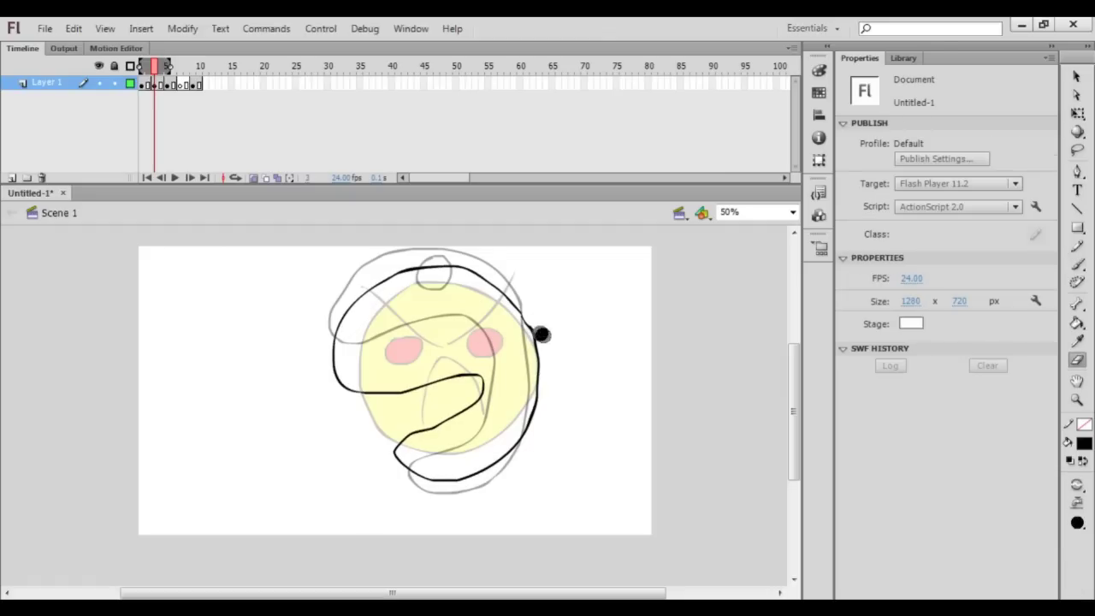
left_click_drag(541, 334, 531, 345)
key("b")
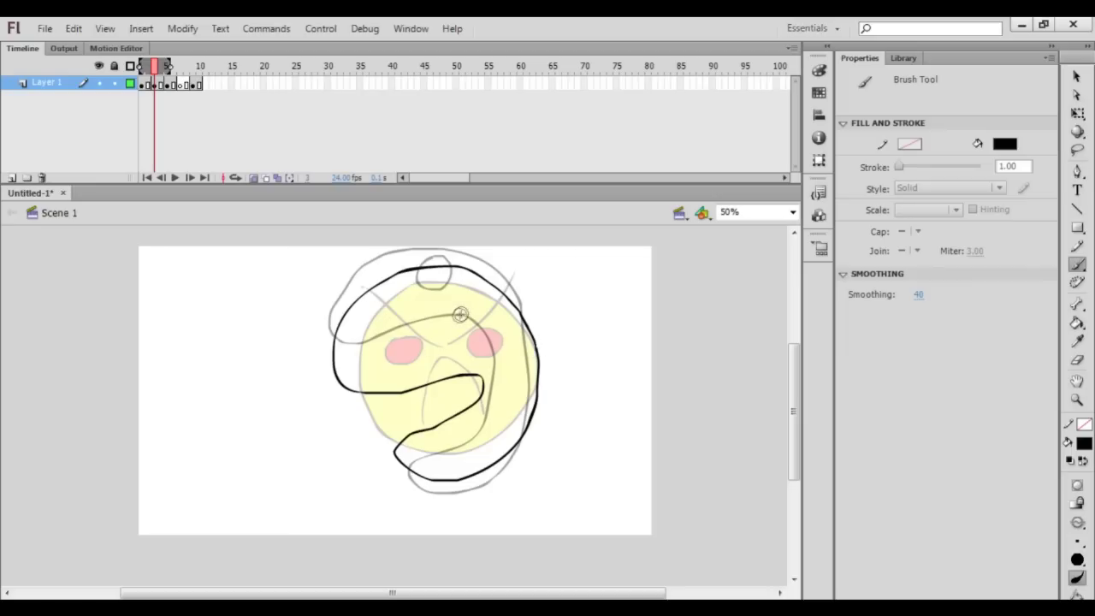
Add a round eye and a narrow oval eye to the head on frame 3, and turn off onion skinning
left_click_drag(457, 293, 477, 302)
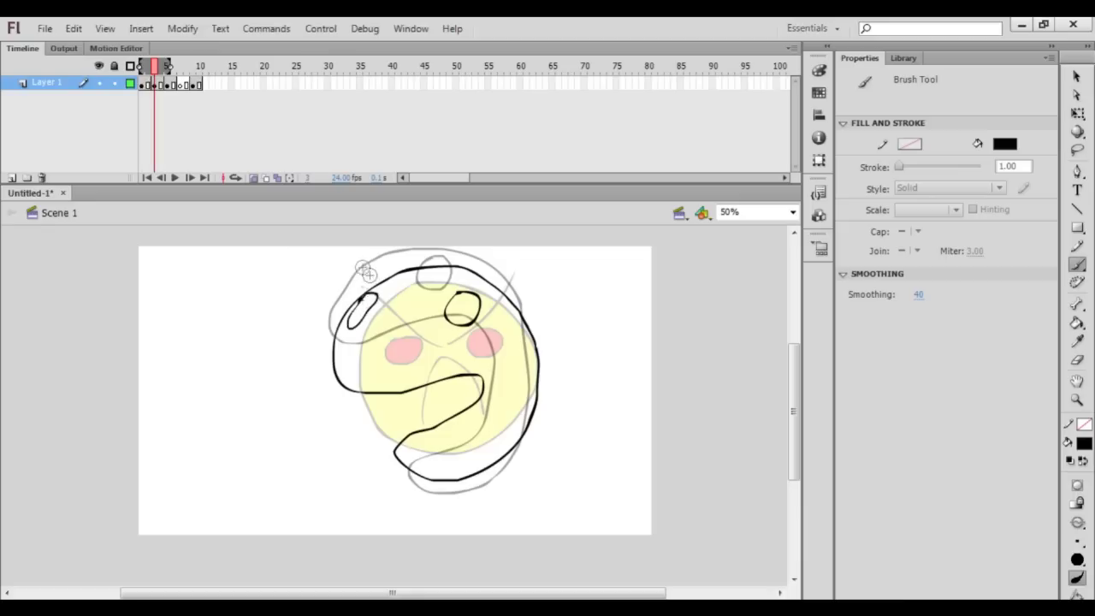
mouse_move(364, 299)
left_mouse_down()
mouse_move(351, 327)
mouse_move(368, 301)
left_mouse_up()
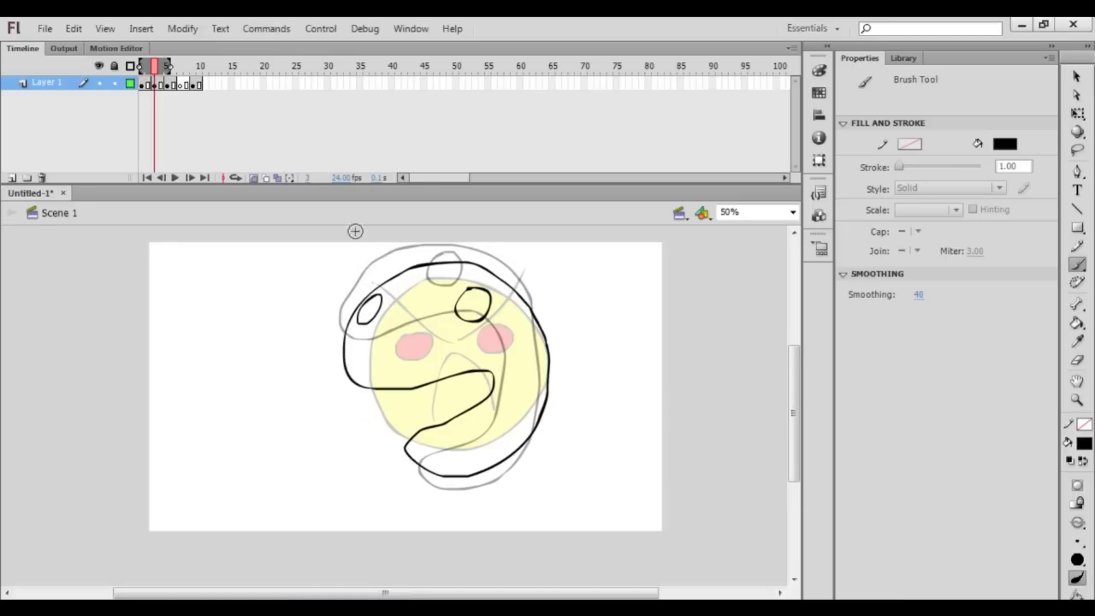
left_click(254, 177)
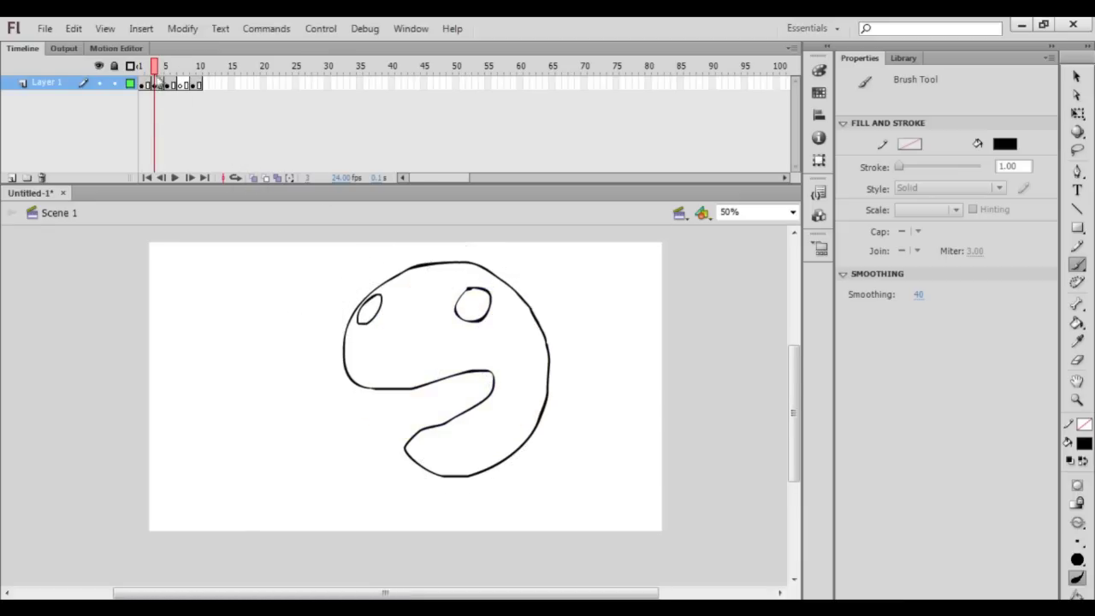
Turn on onion skinning at frame 7 and narrow its start marker to frame 5
left_click_drag(157, 73, 182, 86)
left_click(238, 174)
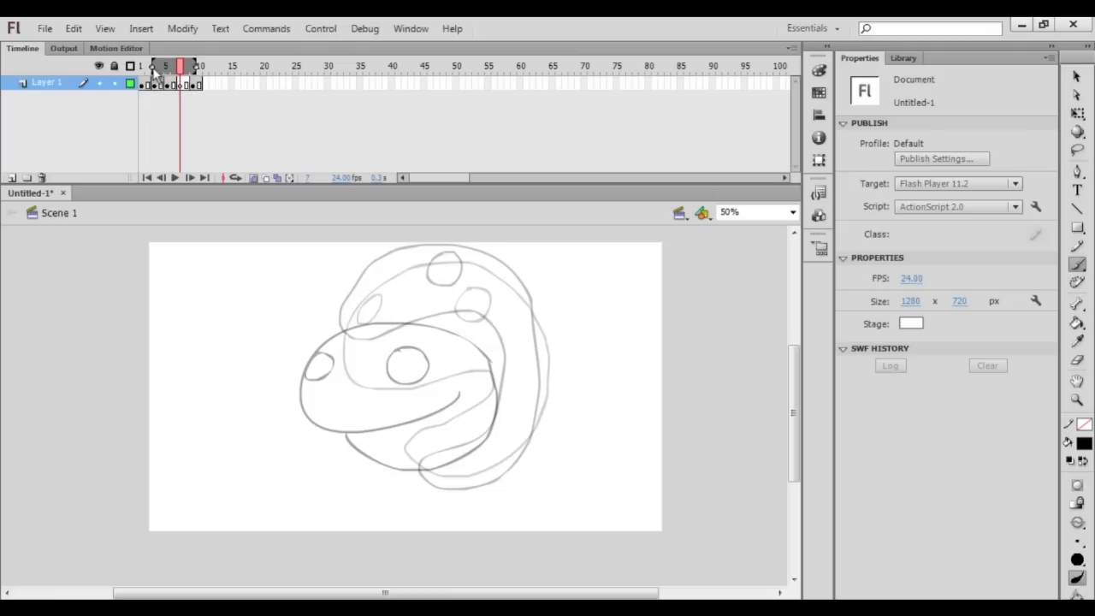
left_click_drag(153, 69, 171, 72)
left_click(174, 84)
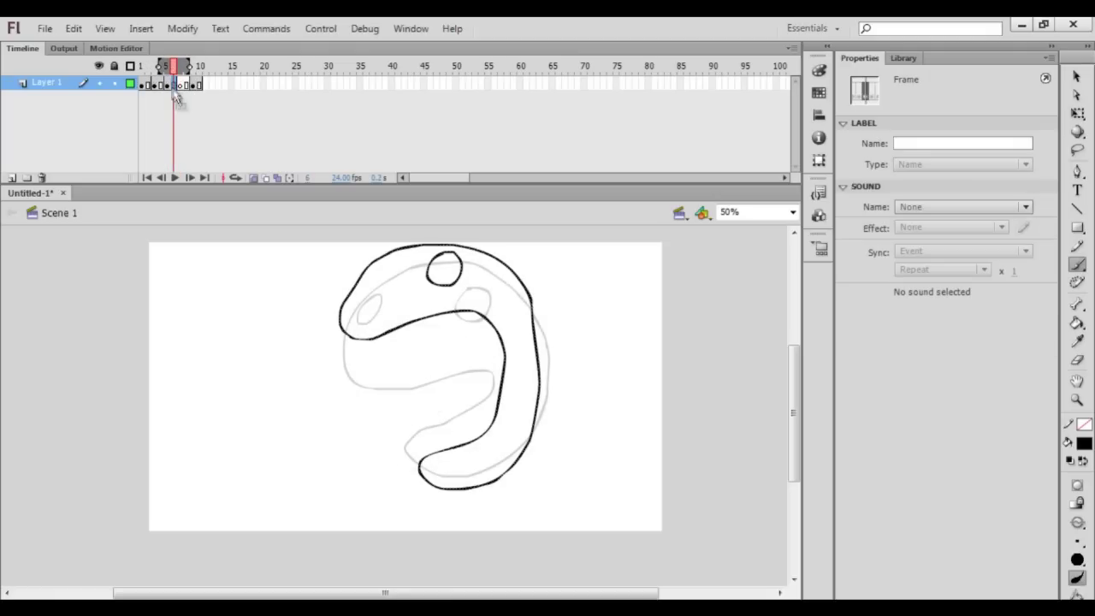
left_click(180, 84)
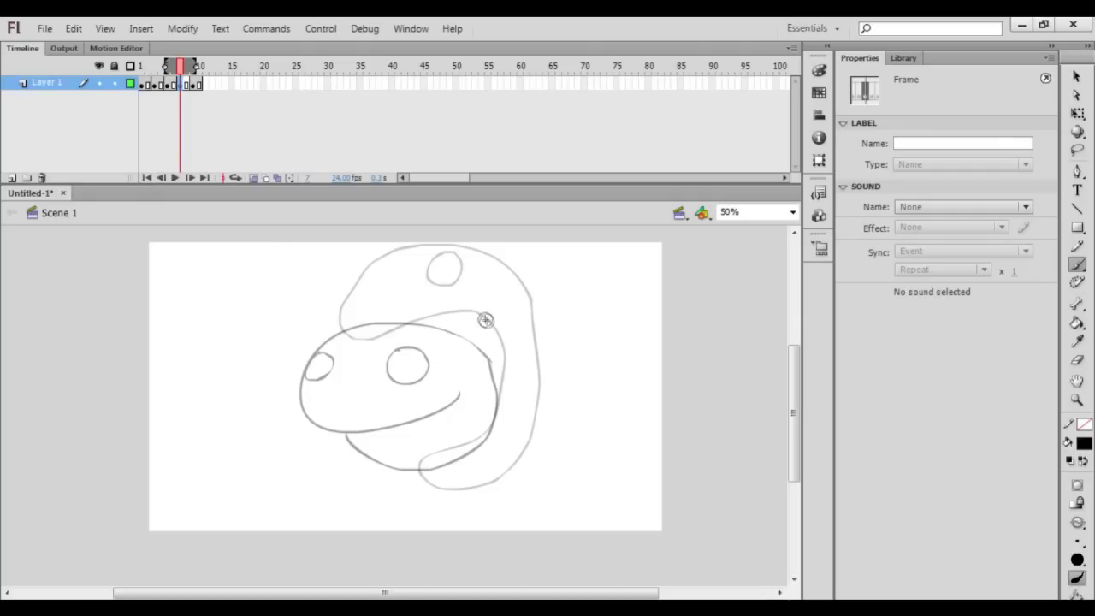
On frame 7, draw an in-between open-mouthed head outline with small eyes, using the onion-skinned drawings as a guide
left_click_drag(477, 315, 512, 355)
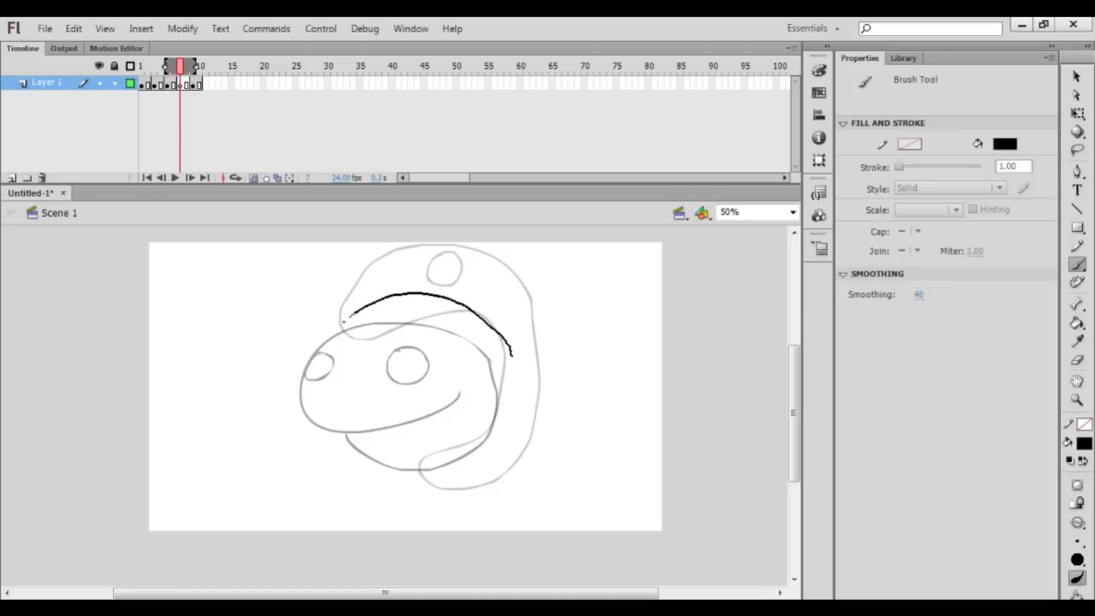
mouse_move(320, 379)
left_mouse_down()
mouse_move(359, 397)
mouse_move(443, 375)
mouse_move(484, 394)
mouse_move(465, 430)
mouse_move(417, 461)
mouse_move(433, 479)
mouse_move(481, 465)
mouse_move(515, 432)
mouse_move(512, 355)
left_mouse_up()
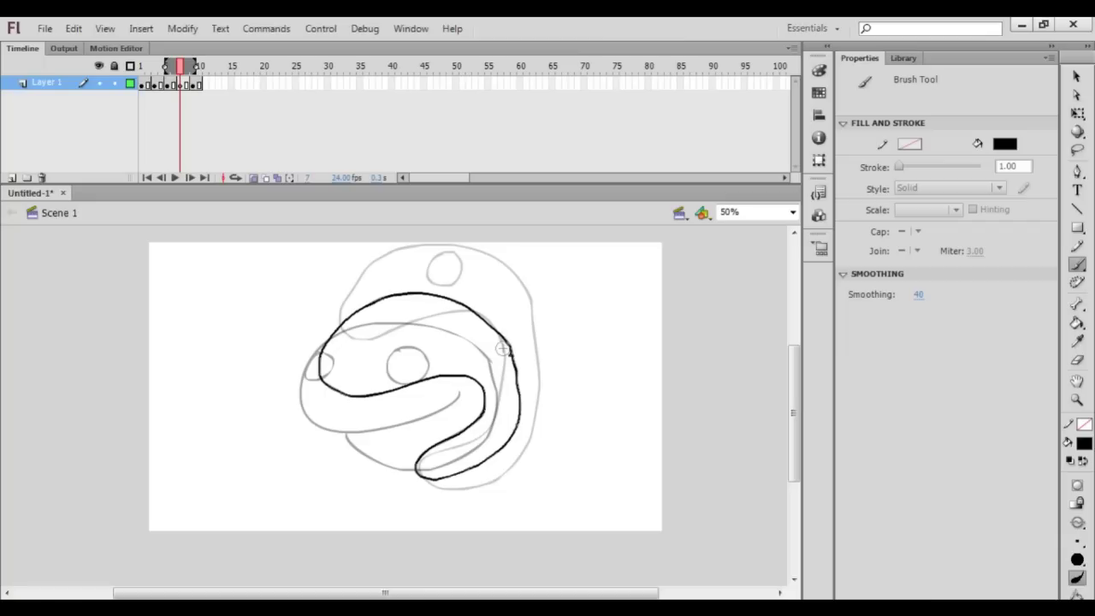
mouse_move(418, 313)
left_mouse_down()
mouse_move(442, 326)
mouse_move(419, 313)
left_mouse_up()
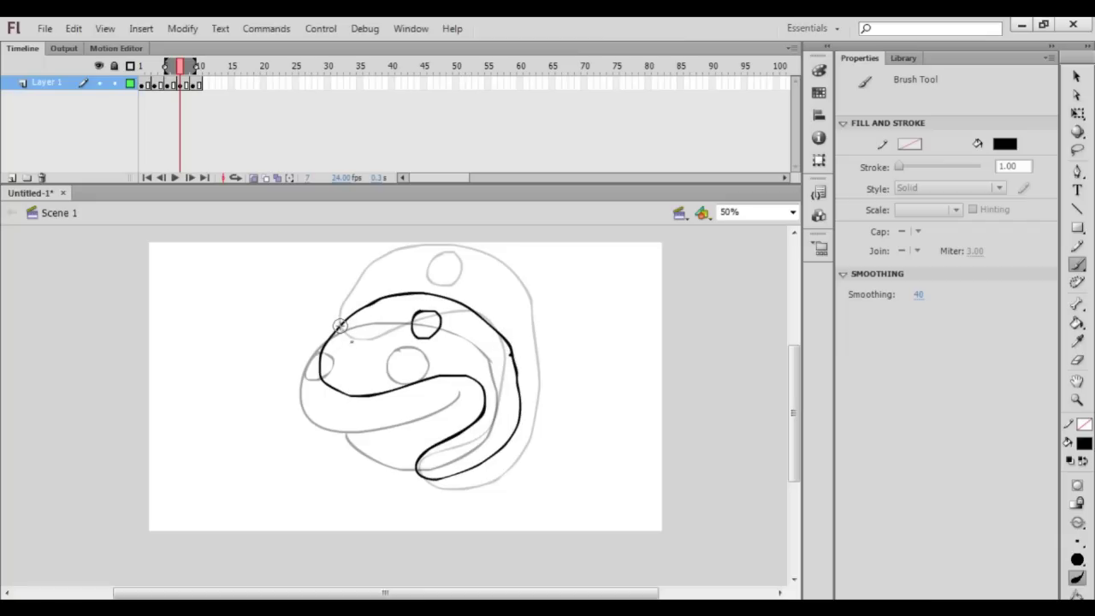
key("ctrl+z")
left_click_drag(360, 326, 358, 315)
Turn off onion skinning and play the animation twice from frame 1
left_click(253, 178)
left_click(166, 69)
left_click(141, 67)
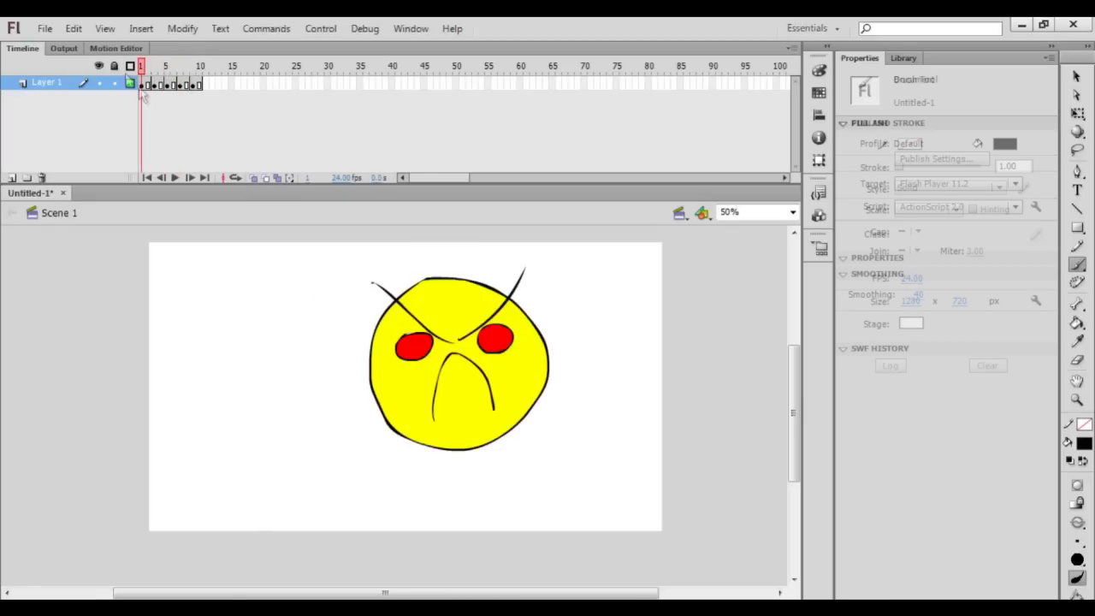
left_click(175, 178)
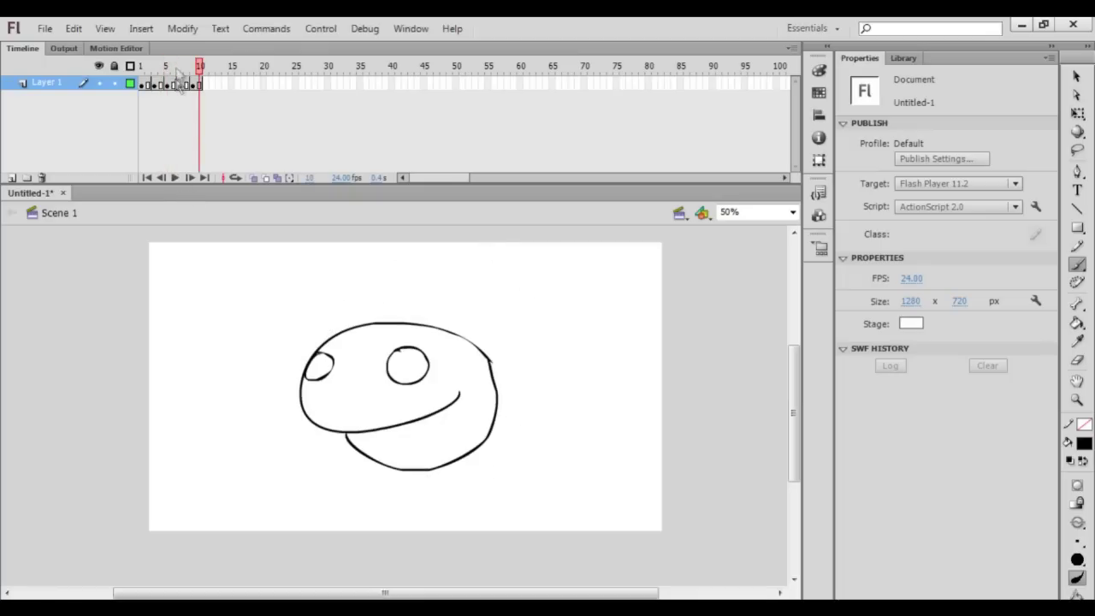
left_click_drag(199, 72, 138, 77)
left_click(176, 178)
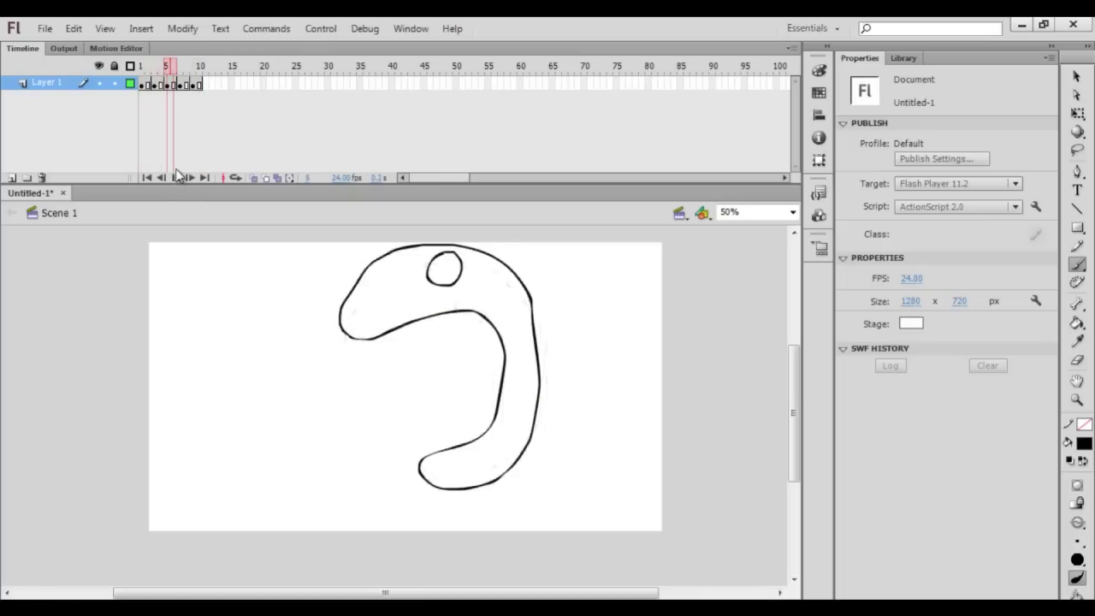
Check the two-frame holds across Layer 1 and reduce the layer to frame 1 only
left_click(149, 84)
left_click(164, 85)
left_click(176, 85)
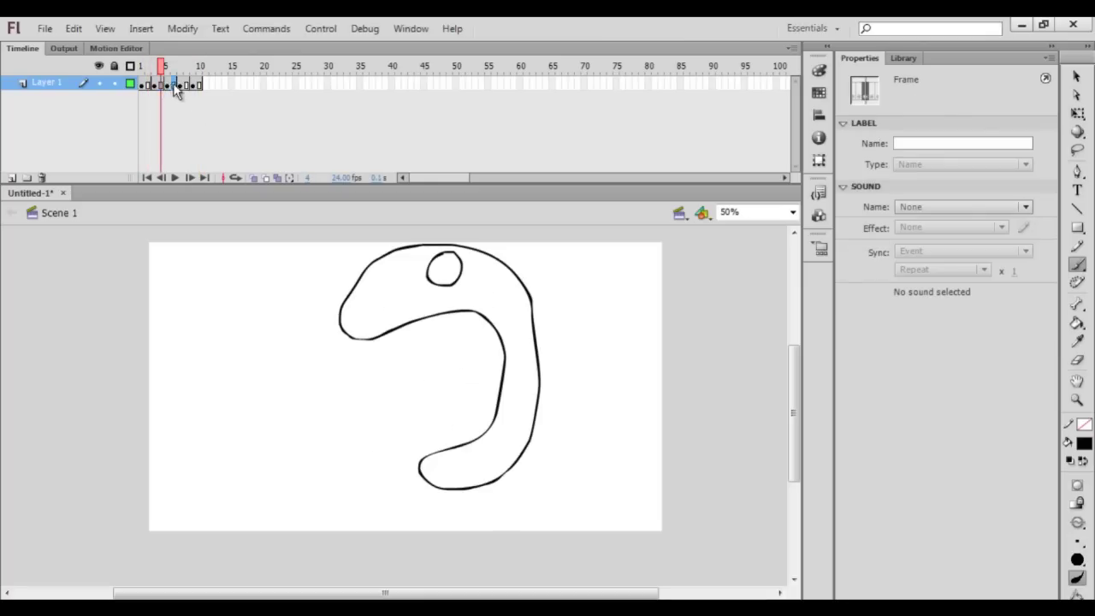
left_click(186, 84)
left_click_drag(199, 85, 149, 83)
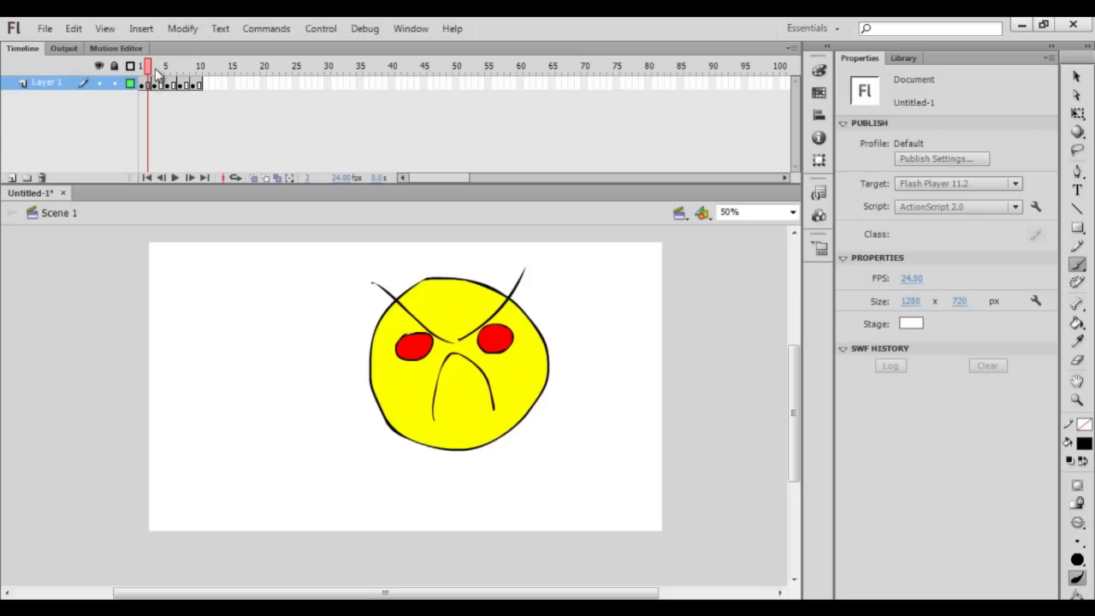
mouse_move(157, 73)
left_mouse_down()
mouse_move(192, 74)
mouse_move(142, 73)
left_mouse_up()
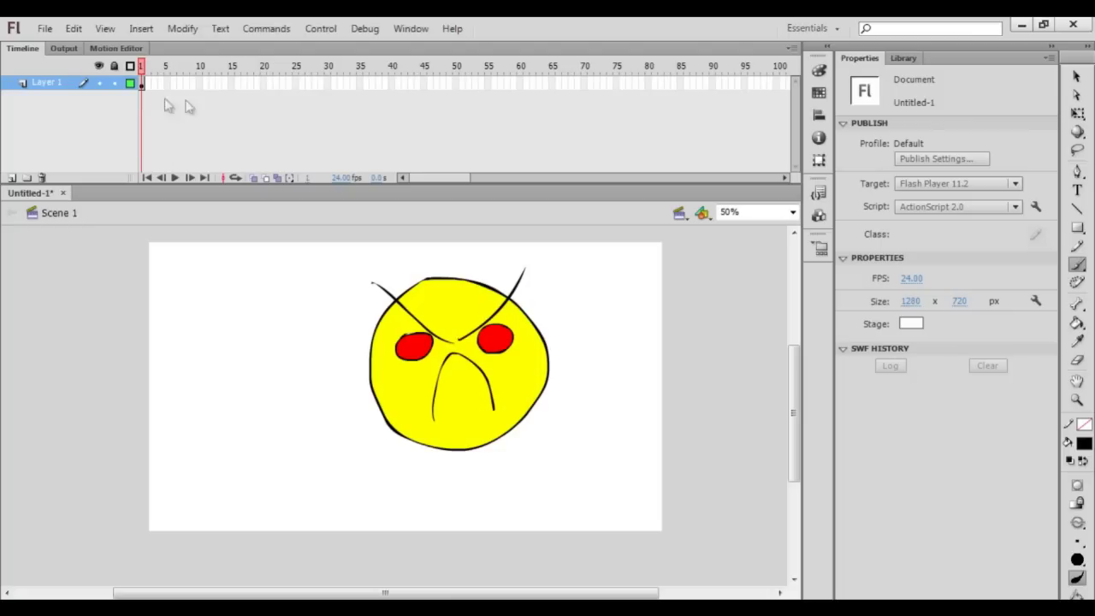
Select the whole face drawing and start converting it to a symbol, with the advanced options collapsed
key("v")
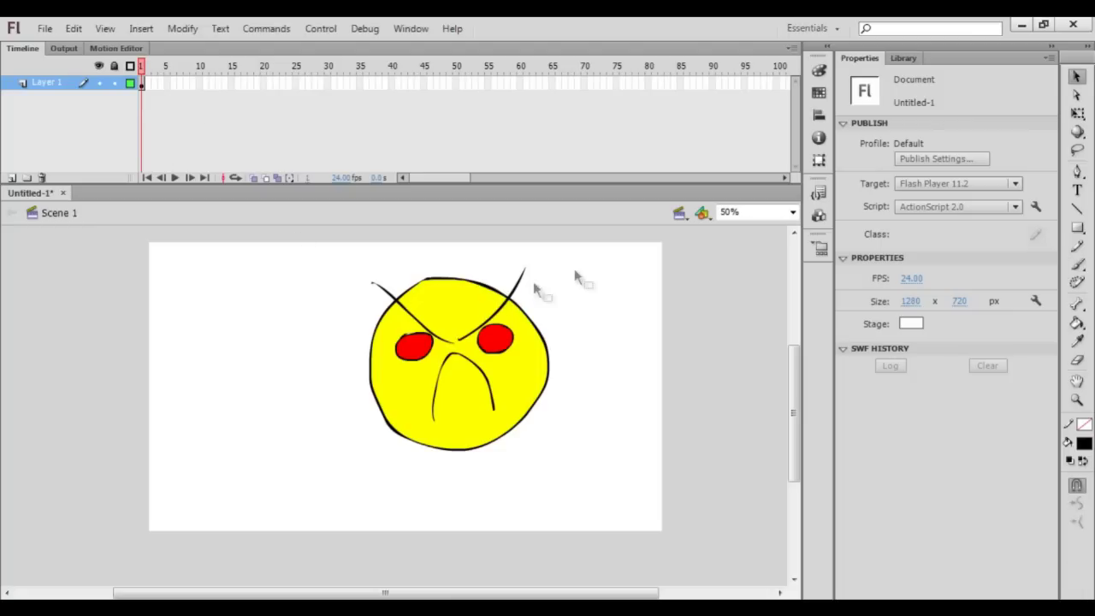
key("ctrl+a")
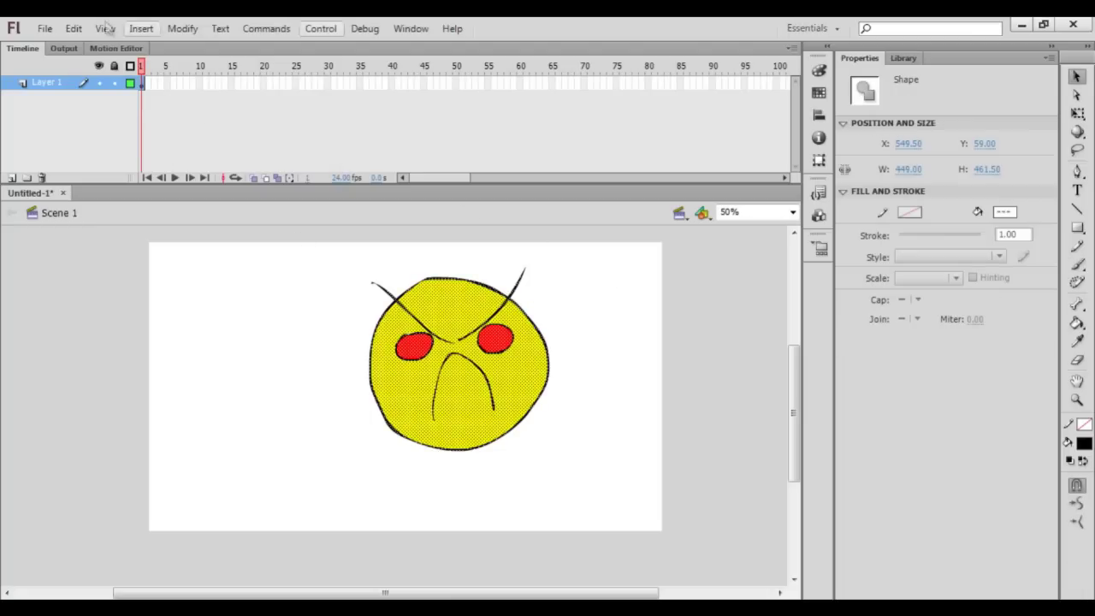
left_click(181, 29)
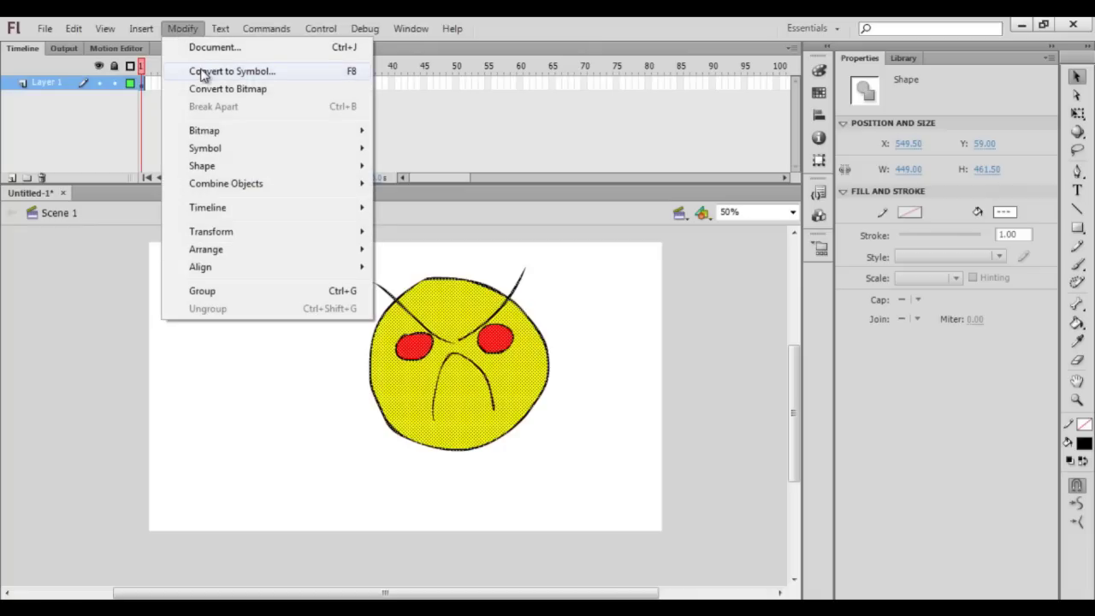
mouse_move(142, 30)
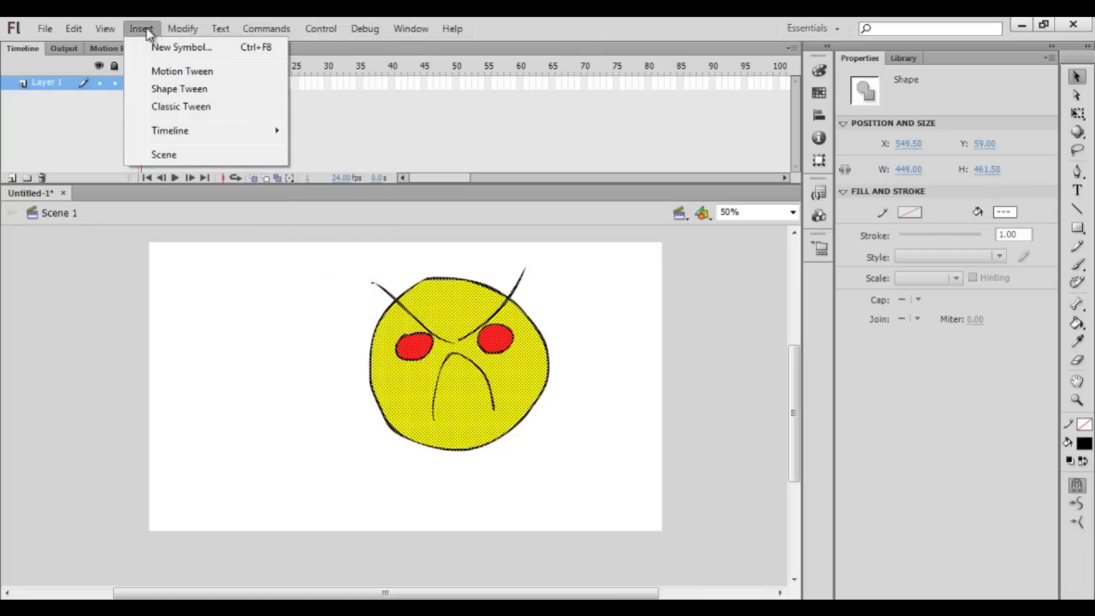
left_click(146, 30)
mouse_move(176, 30)
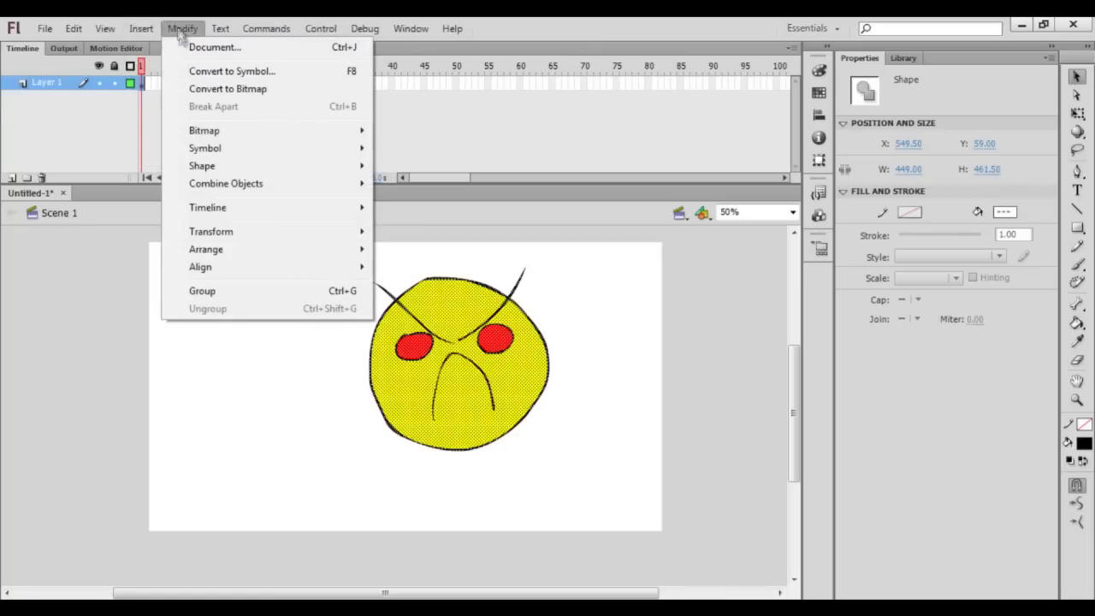
left_click(196, 75)
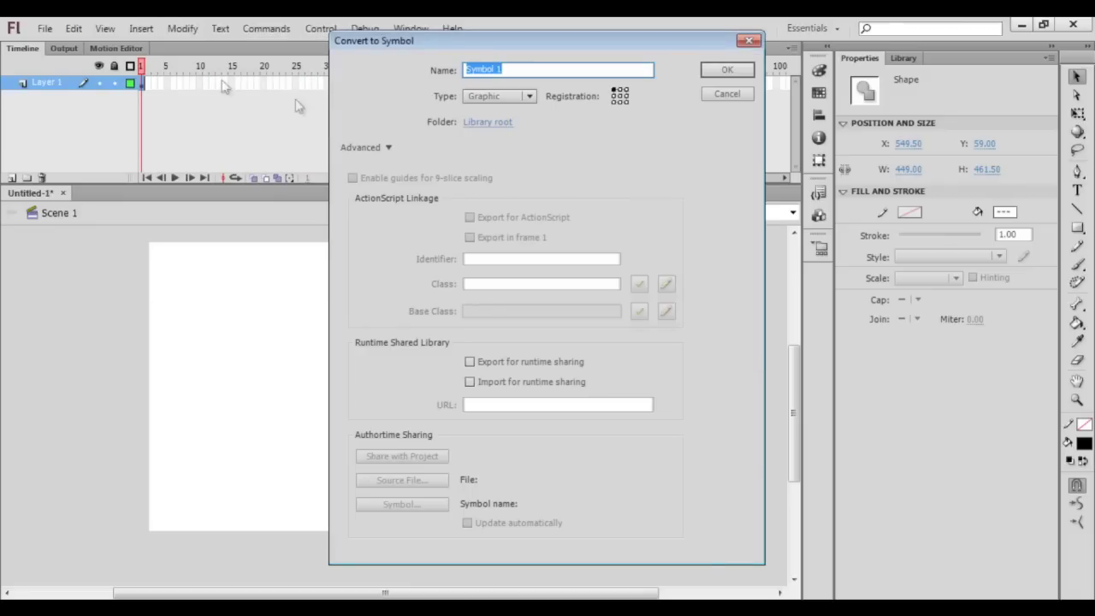
left_click(387, 149)
left_click(388, 149)
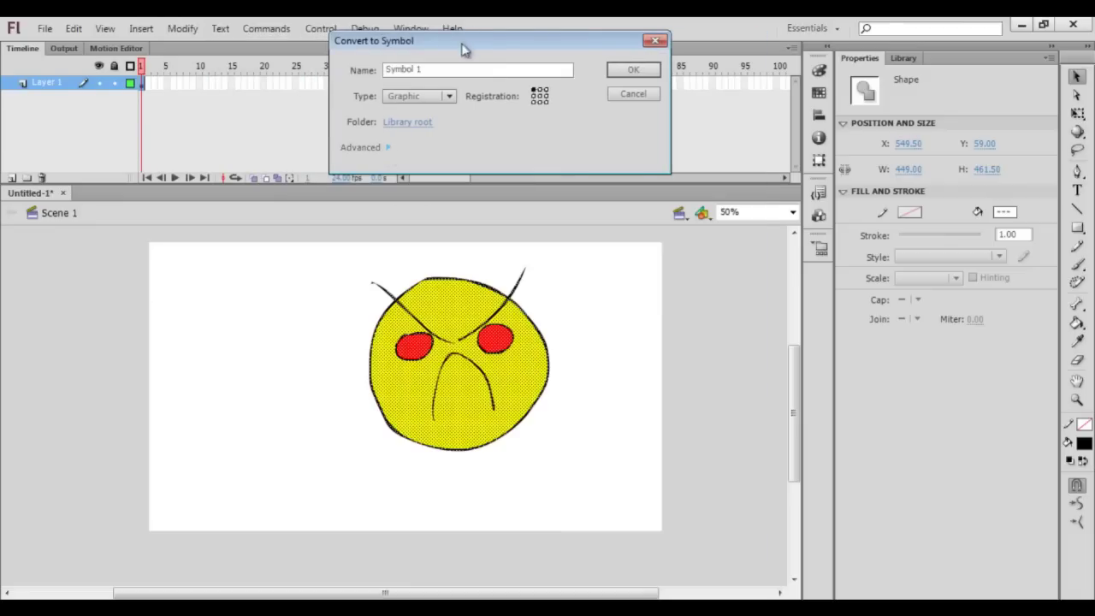
left_click_drag(461, 44, 448, 185)
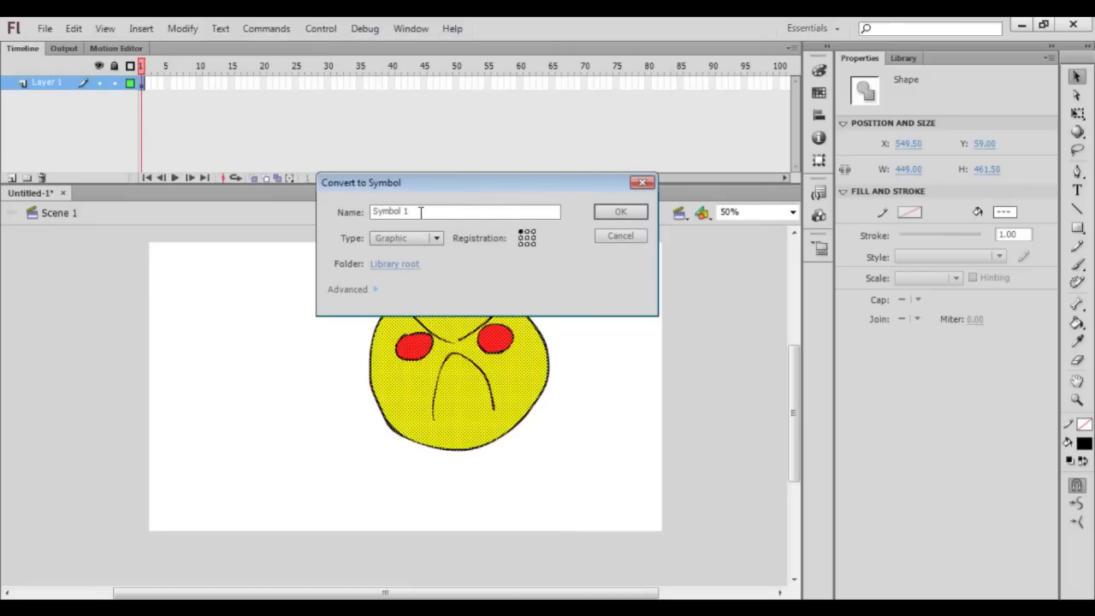
Name the symbol "happy face", keep its type as Graphic and create it
left_click_drag(421, 212, 363, 216)
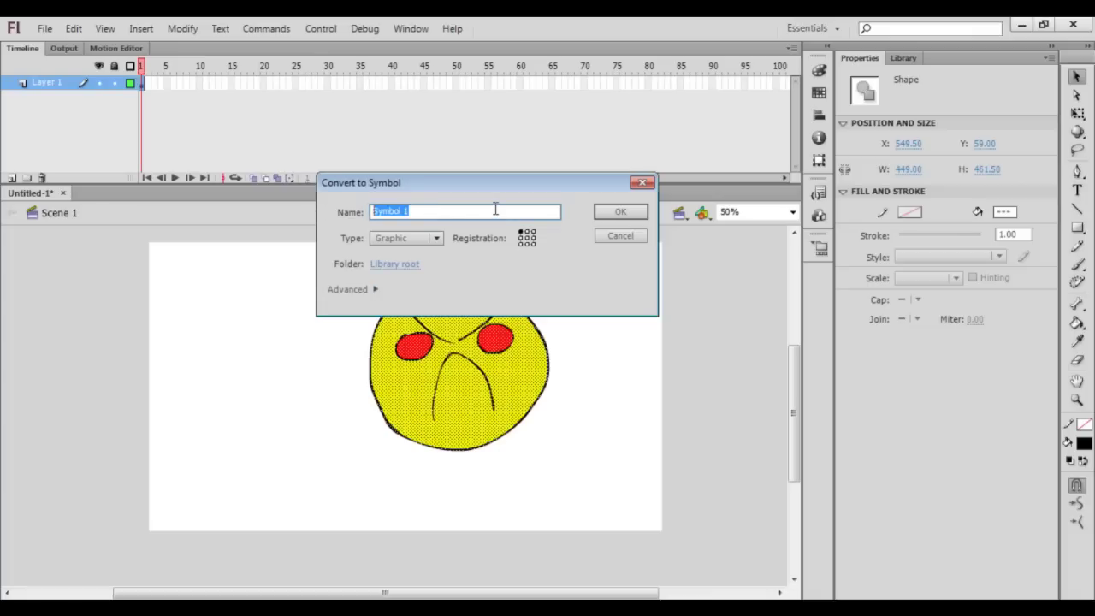
type("happy face")
left_click(436, 239)
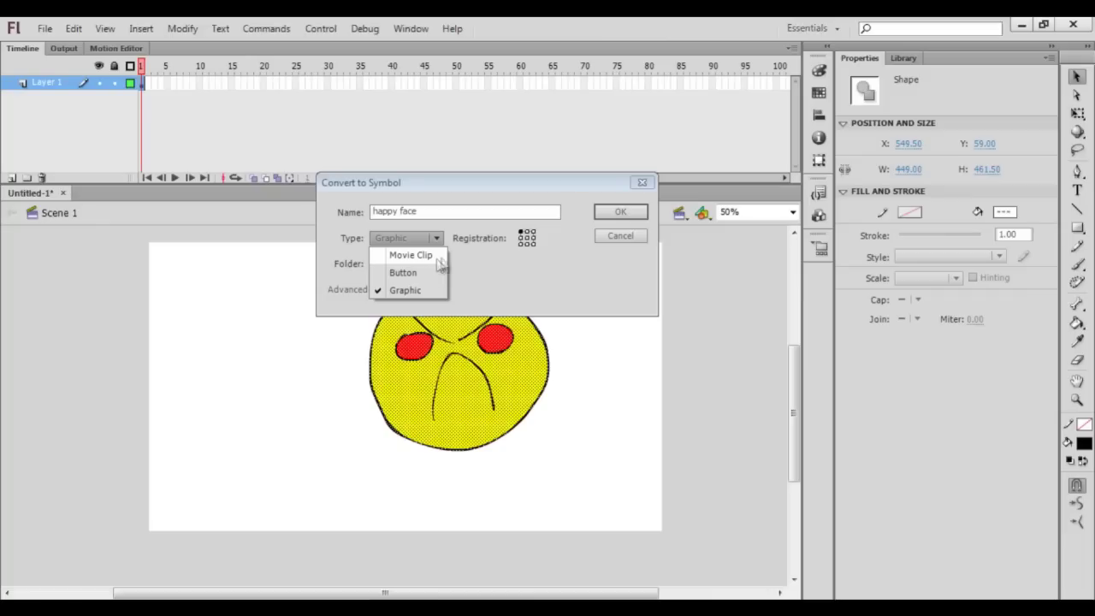
left_click(558, 280)
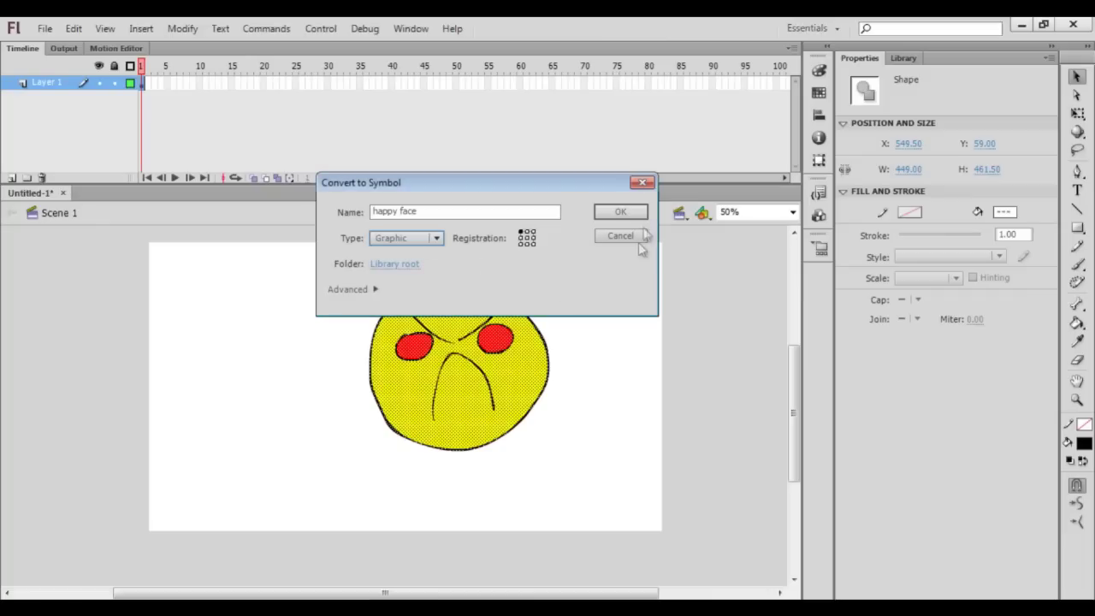
left_click(634, 214)
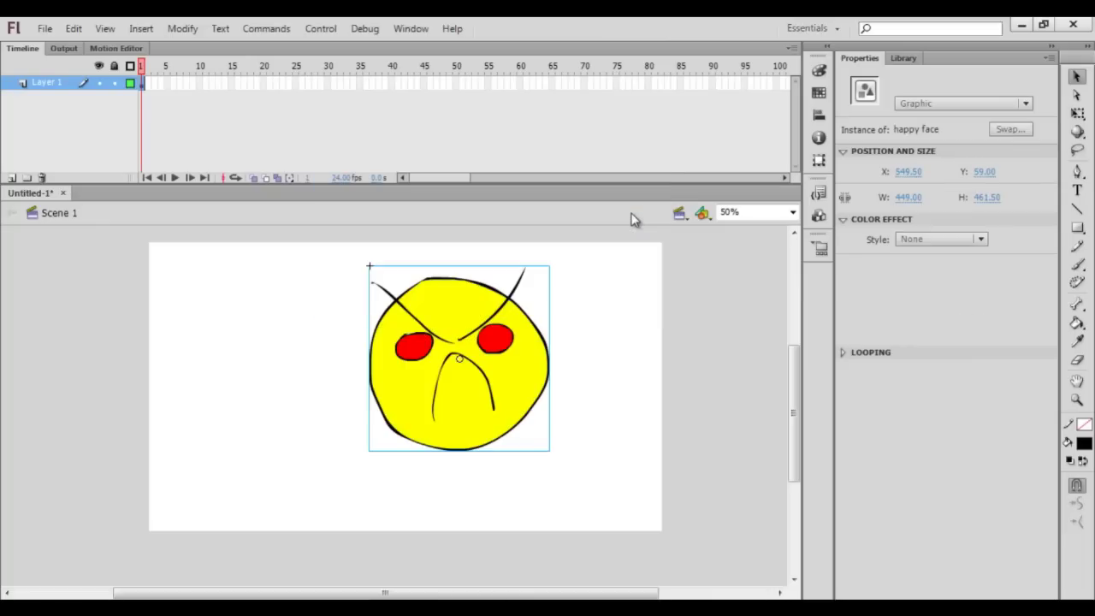
Select and deselect the face instance on the stage to check how it selects as a symbol
left_click(615, 280)
left_click(498, 325)
left_click(616, 295)
left_click(468, 317)
left_click(576, 331)
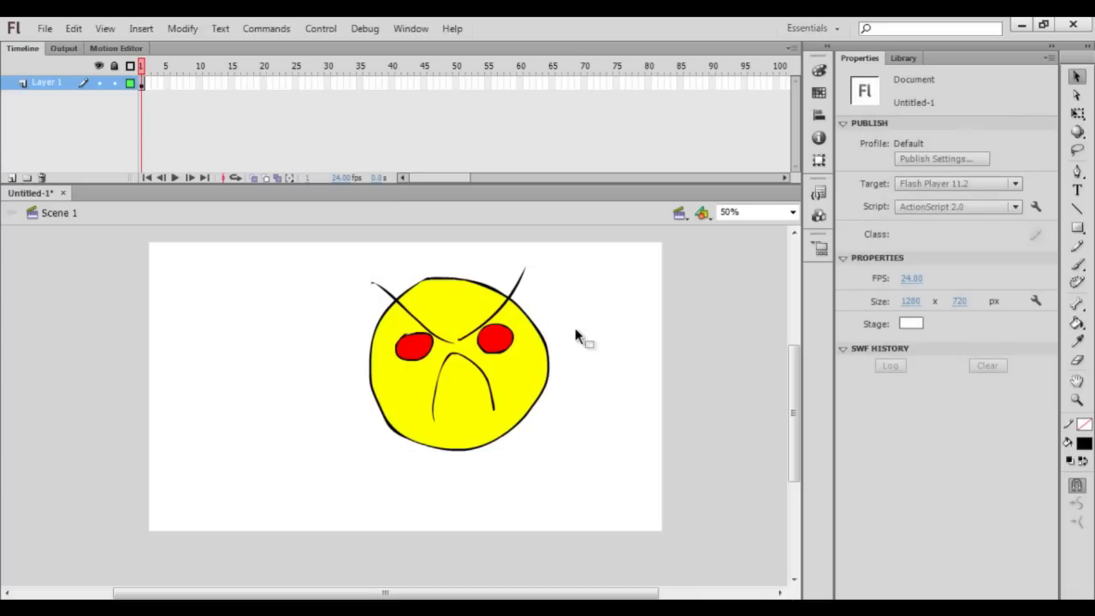
Try to erase parts of the face instance directly on the stage with the Eraser tool
key("e")
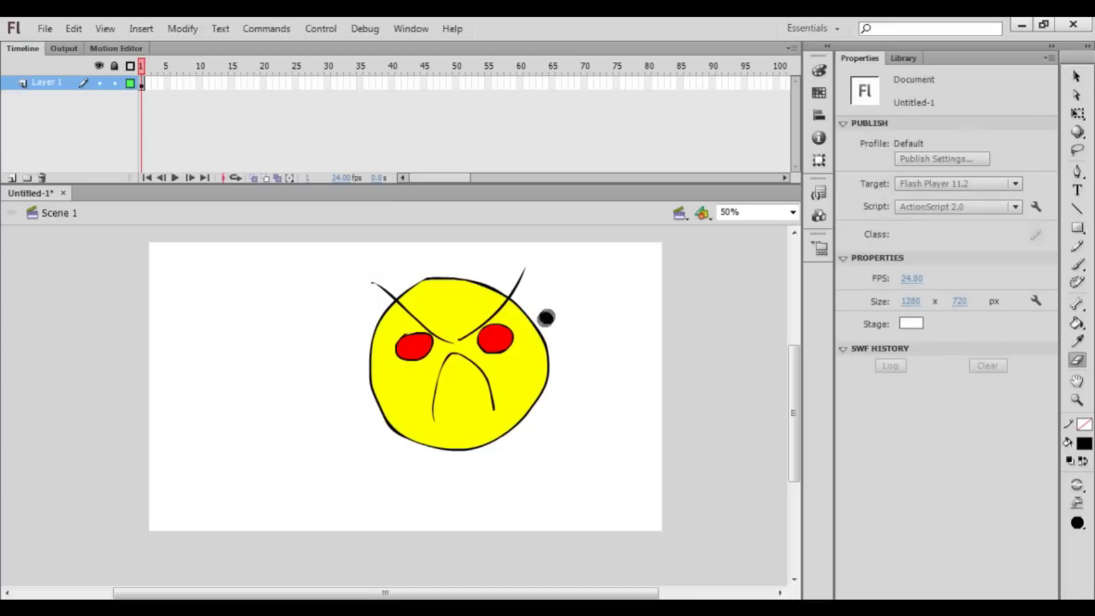
mouse_move(540, 313)
left_mouse_down()
mouse_move(516, 340)
mouse_move(514, 393)
left_mouse_up()
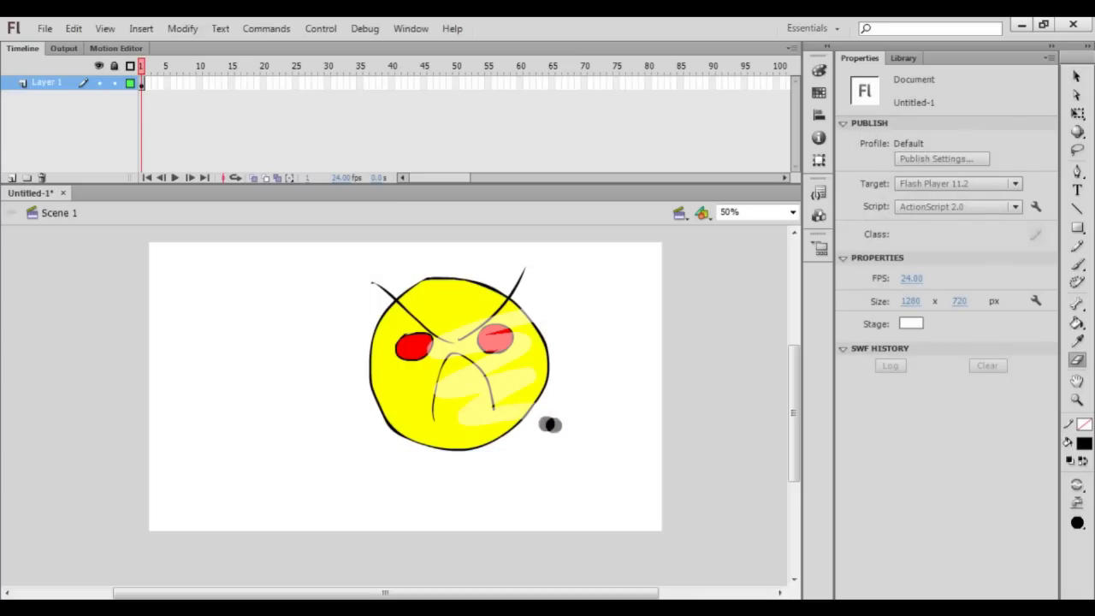
mouse_move(402, 427)
left_mouse_down()
mouse_move(460, 322)
mouse_move(509, 296)
left_mouse_up()
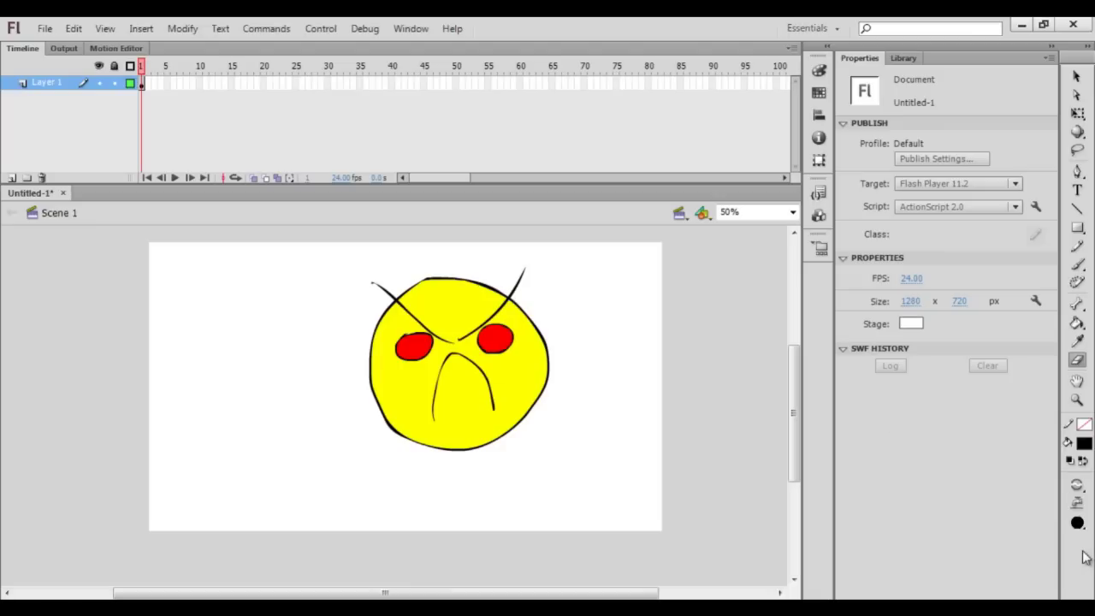
key("v")
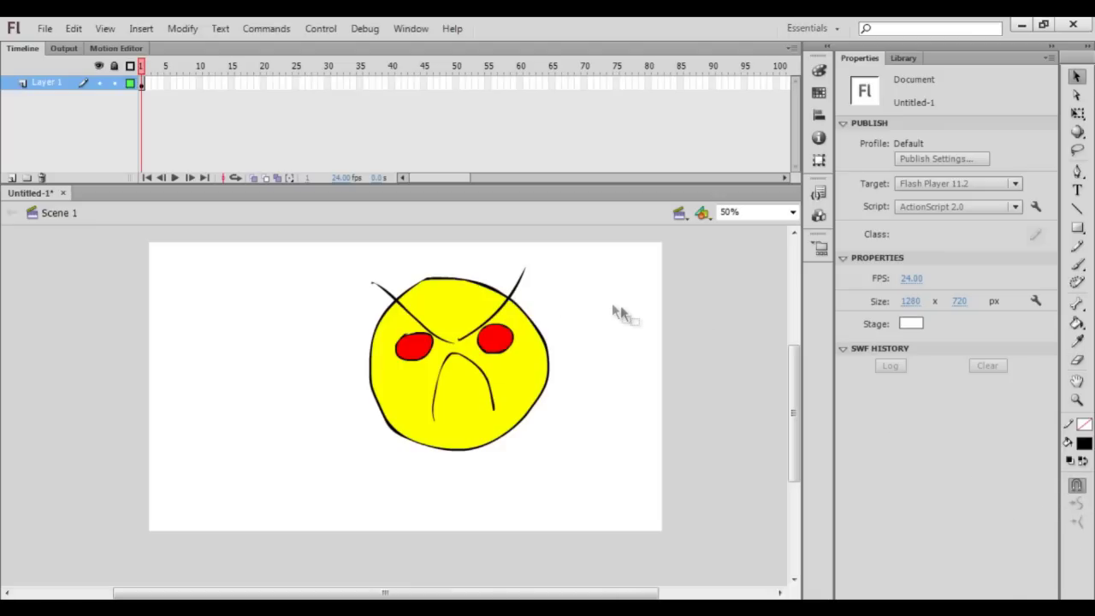
Open the happy face symbol for editing from the library
left_click(905, 58)
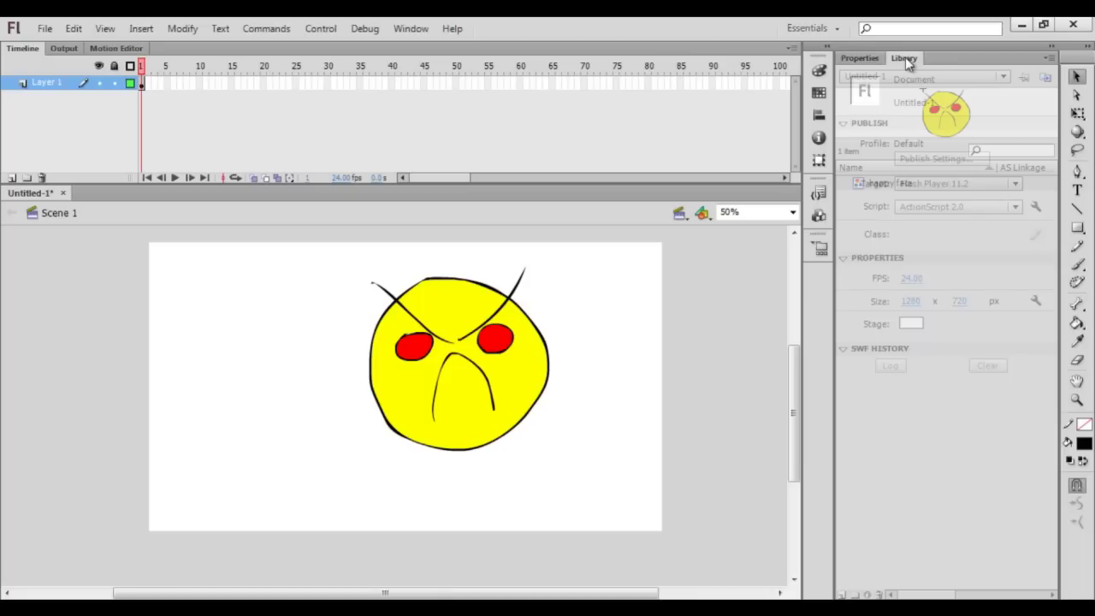
right_click(877, 182)
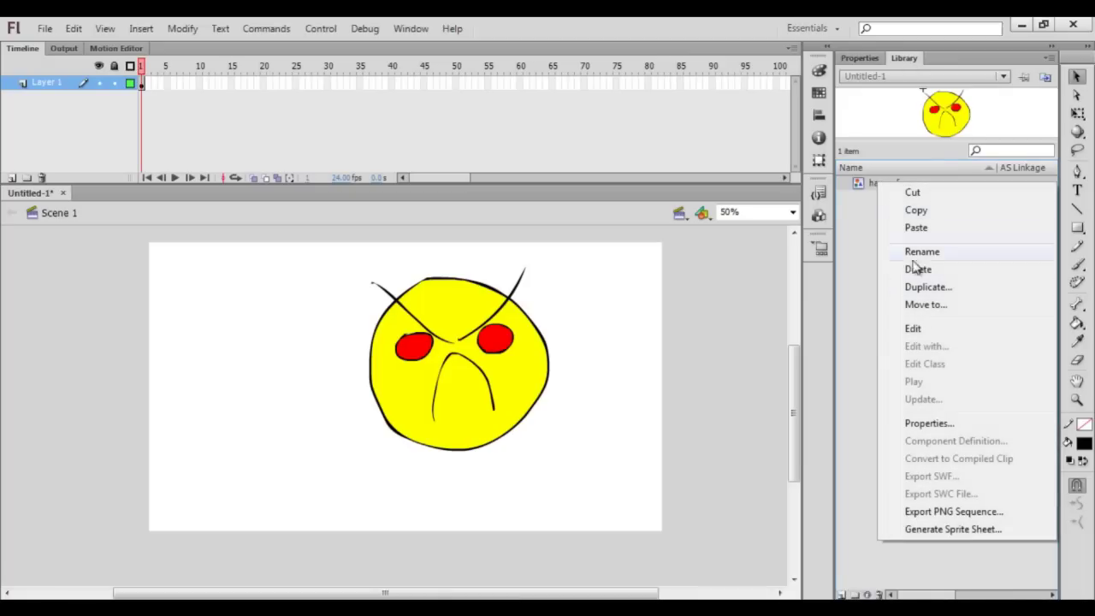
left_click(913, 330)
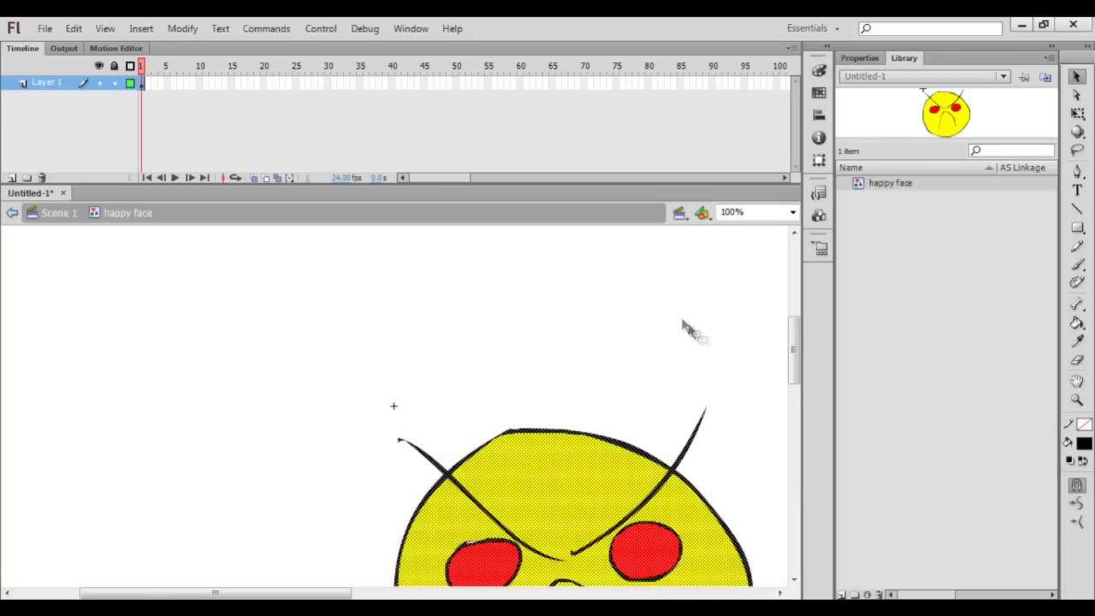
scroll(689, 333, "down", 3)
Try erasing across the face inside the symbol, undo the erasure and return to Scene 1
key("e")
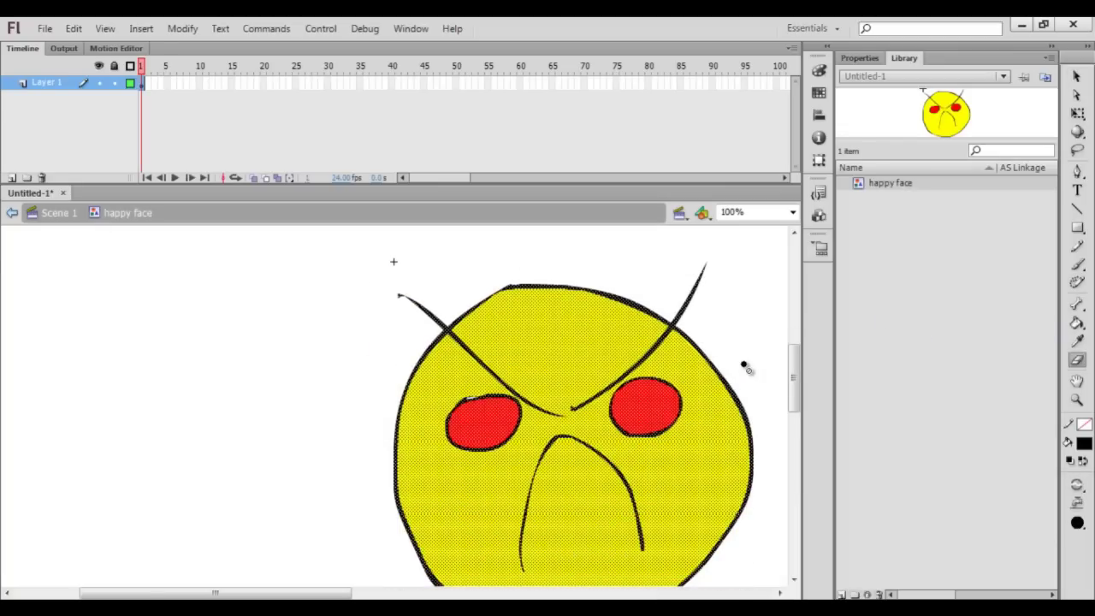
mouse_move(347, 321)
left_mouse_down()
mouse_move(409, 354)
mouse_move(567, 557)
mouse_move(697, 509)
left_mouse_up()
key("ctrl+z")
key("ctrl+minus")
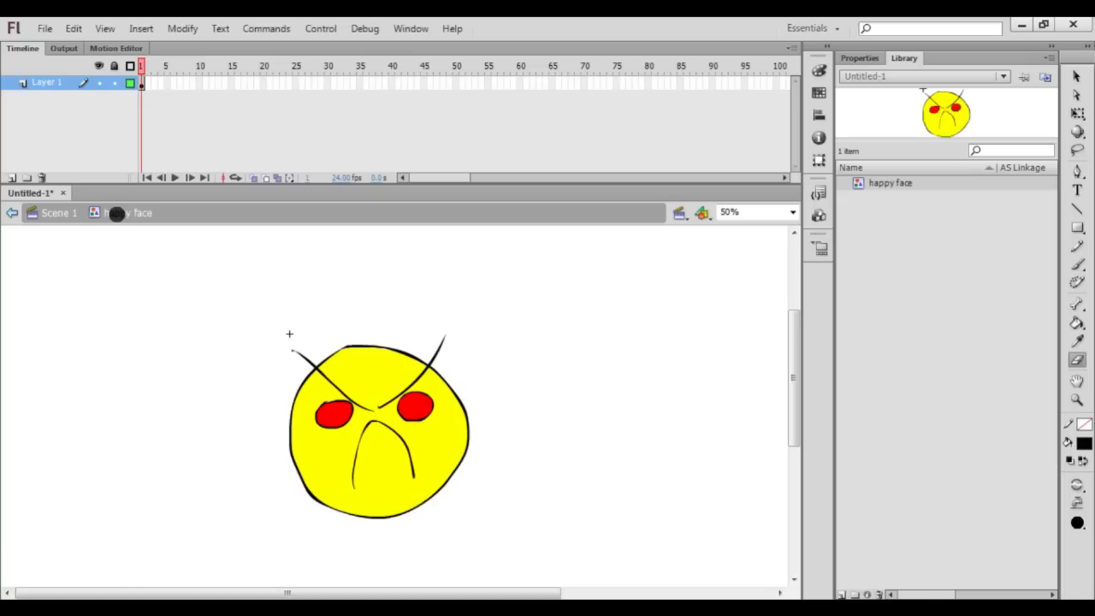
left_click(58, 219)
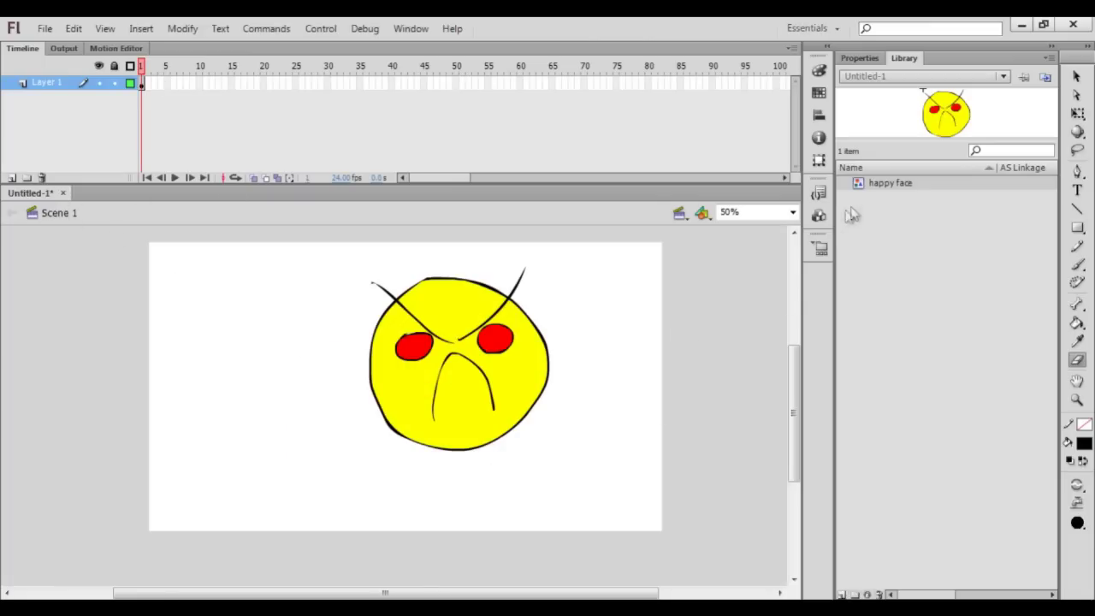
Edit the happy face symbol and add a second keyframe at frame 3, holding each drawing for two frames
right_click(872, 183)
left_click(909, 330)
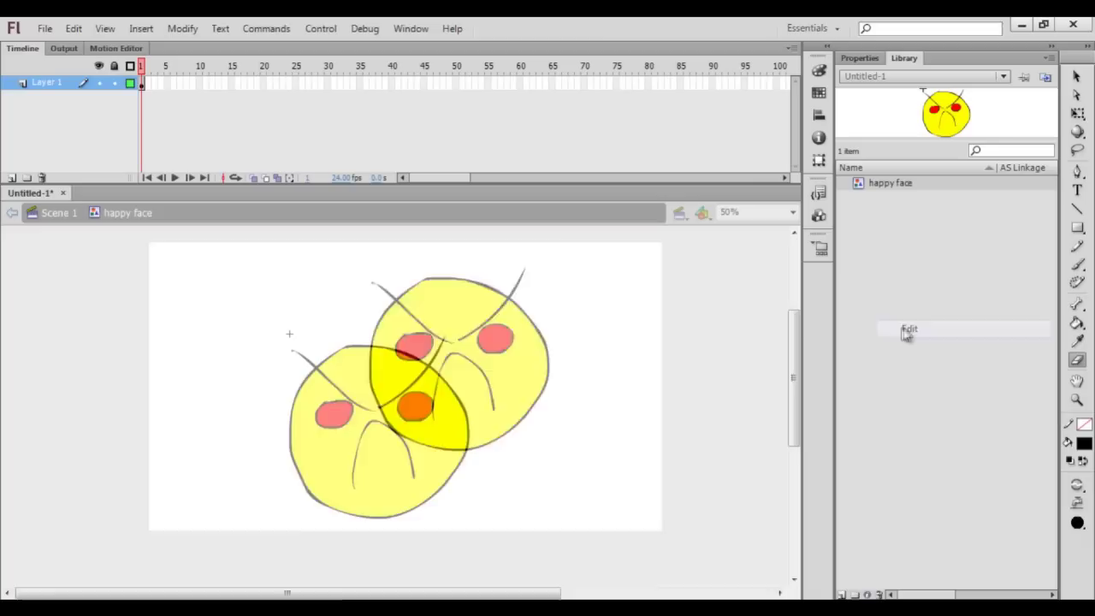
left_click(142, 82)
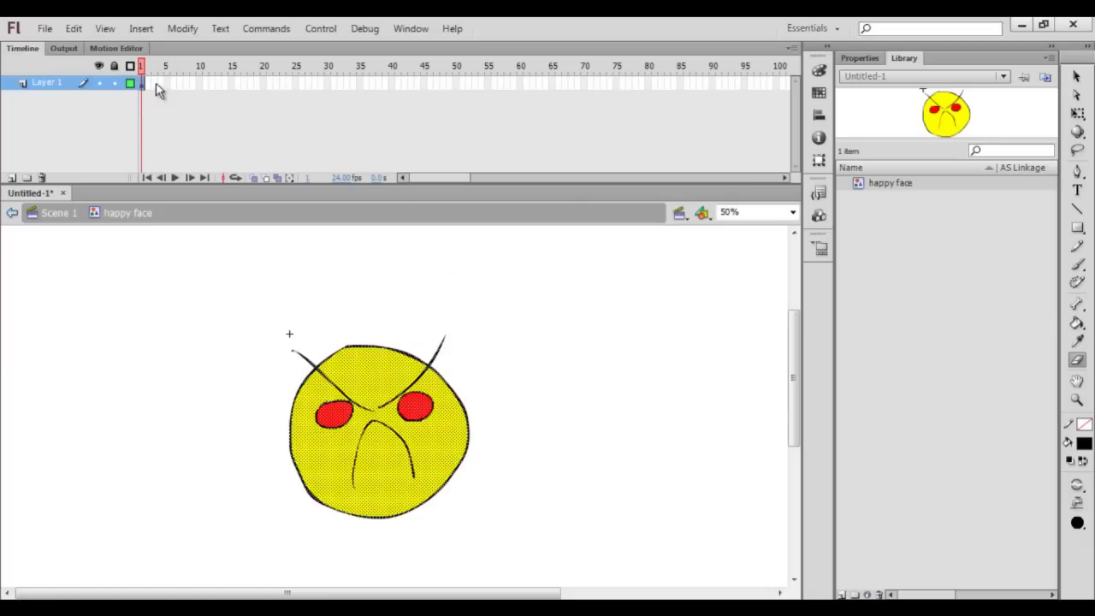
left_click(157, 84)
key("F6")
left_click(142, 81)
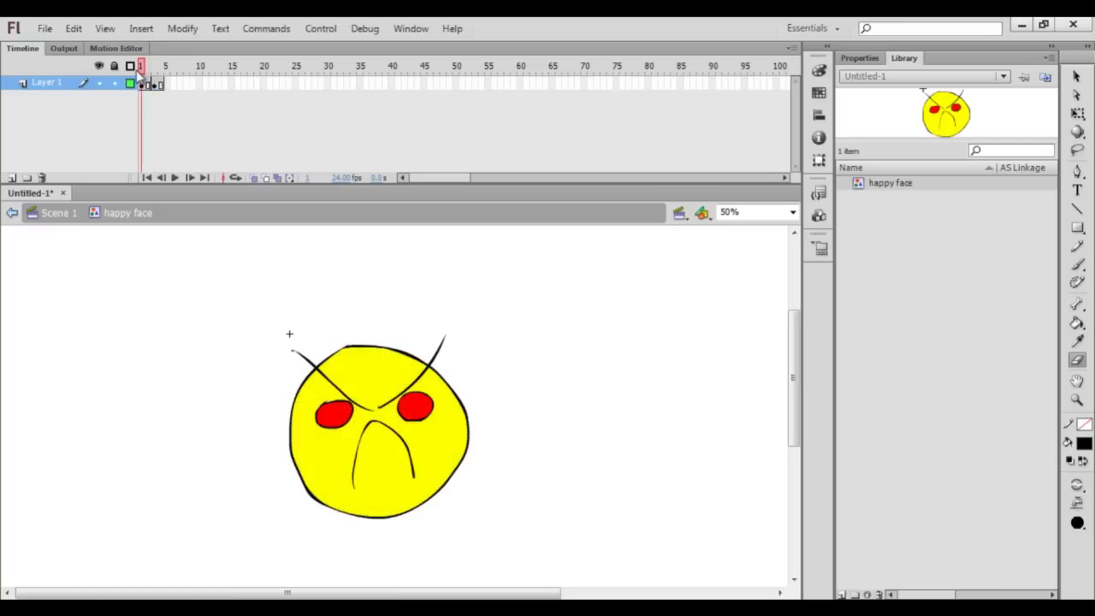
left_click(152, 84)
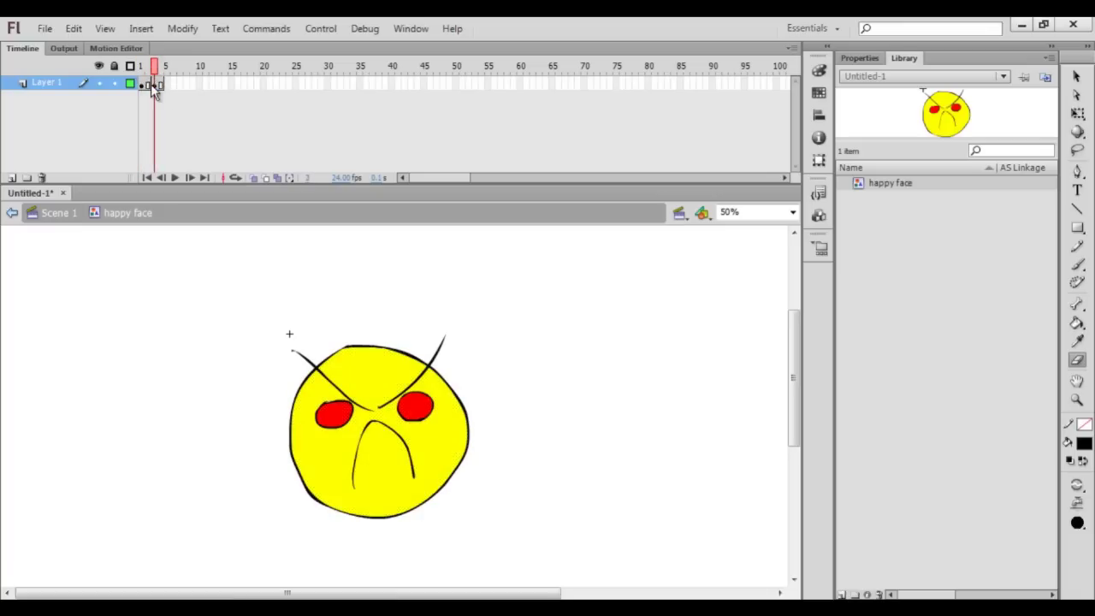
On frame 3 of the symbol, recolor the yellow face blue with the Paint Bucket tool
left_click(409, 272)
left_click(1084, 443)
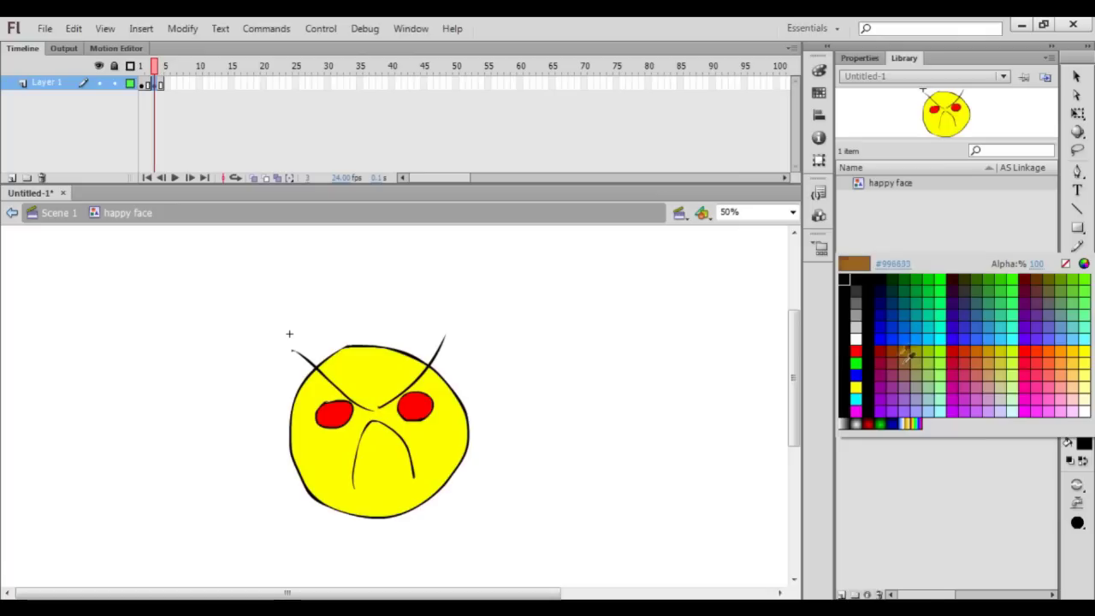
left_click(888, 334)
key("k")
left_click(421, 435)
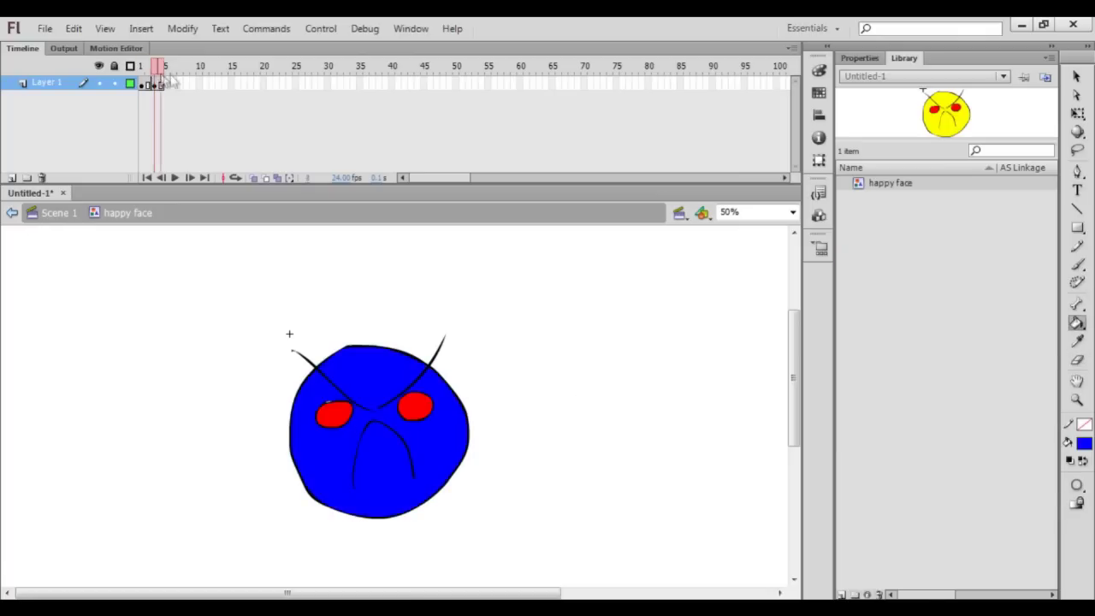
Check the symbol's first frames and return to Scene 1
left_click(147, 82)
mouse_move(139, 76)
left_mouse_down()
mouse_move(159, 75)
mouse_move(142, 75)
left_mouse_up()
left_click(67, 214)
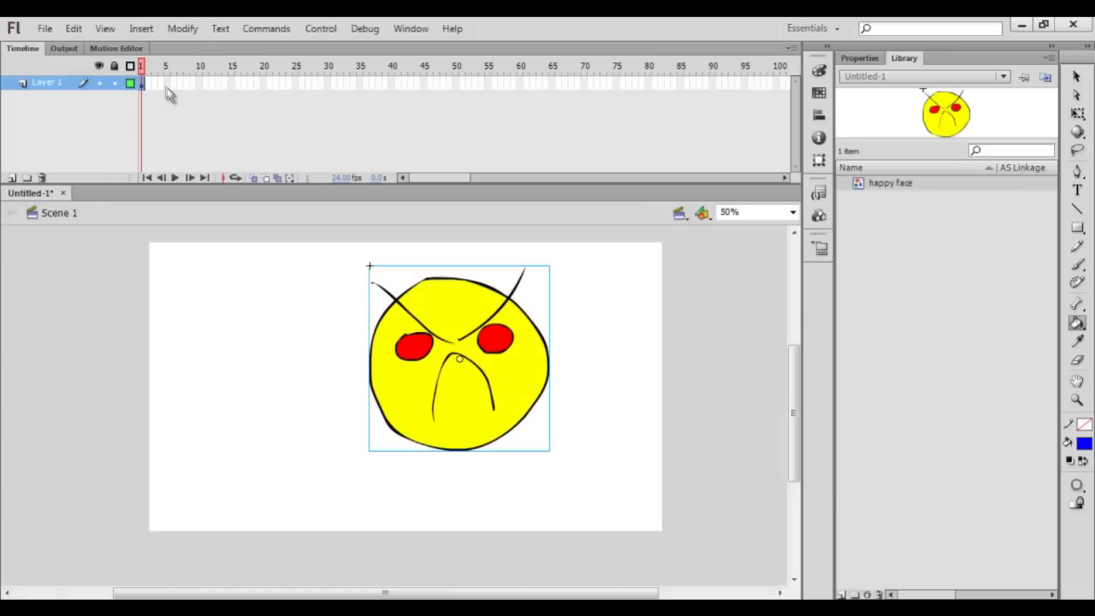
Extend Layer 1 of Scene 1 to frame 45, play the animation and go back to frame 1
left_click(423, 84)
key("F5")
left_click_drag(423, 84, 140, 86)
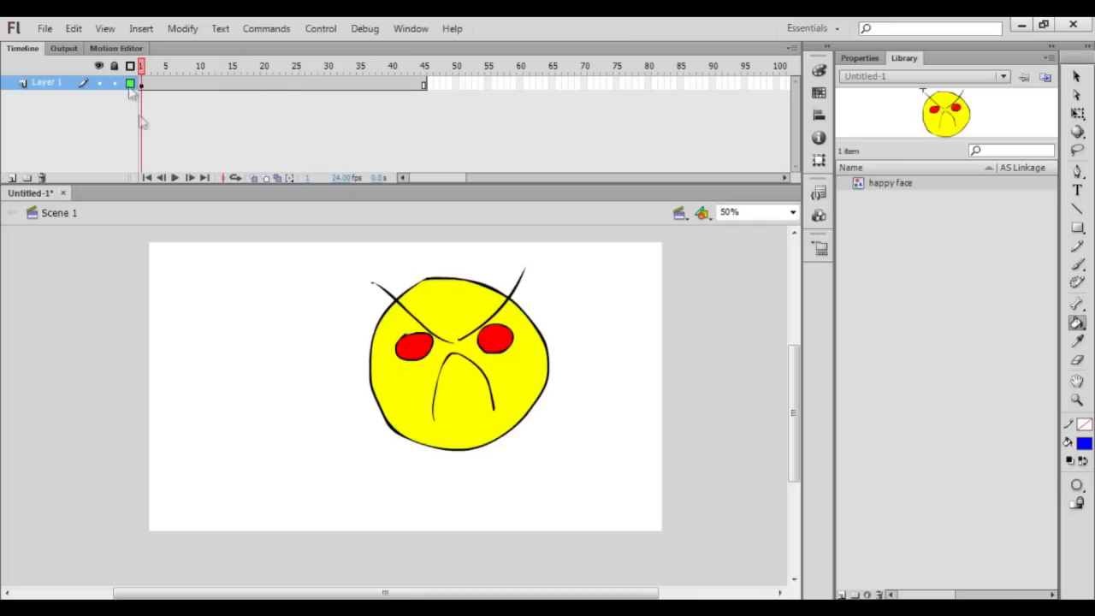
left_click(175, 178)
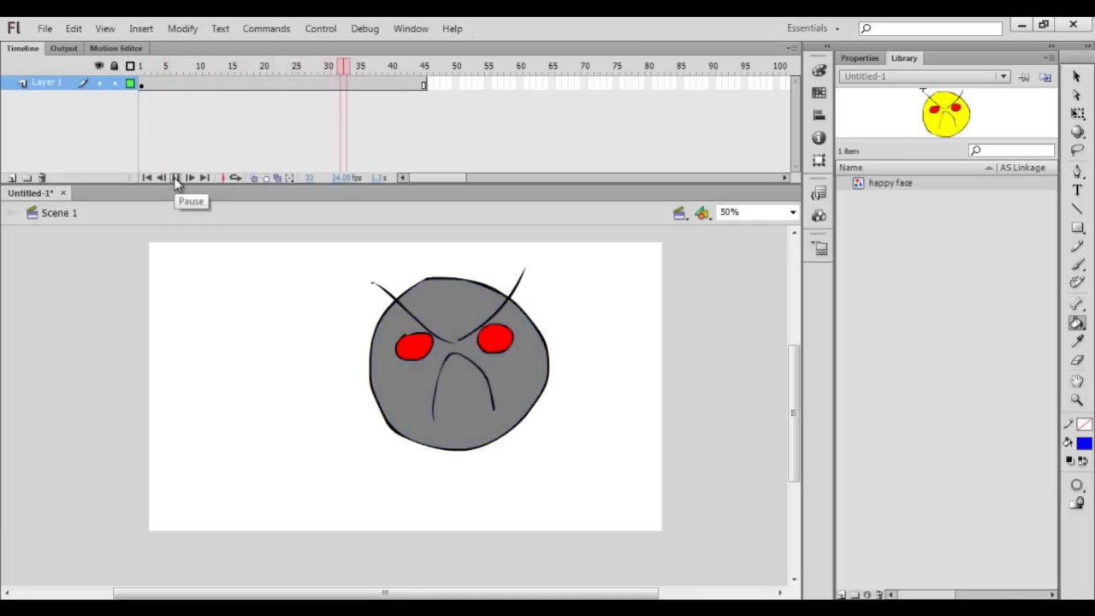
left_click(142, 65)
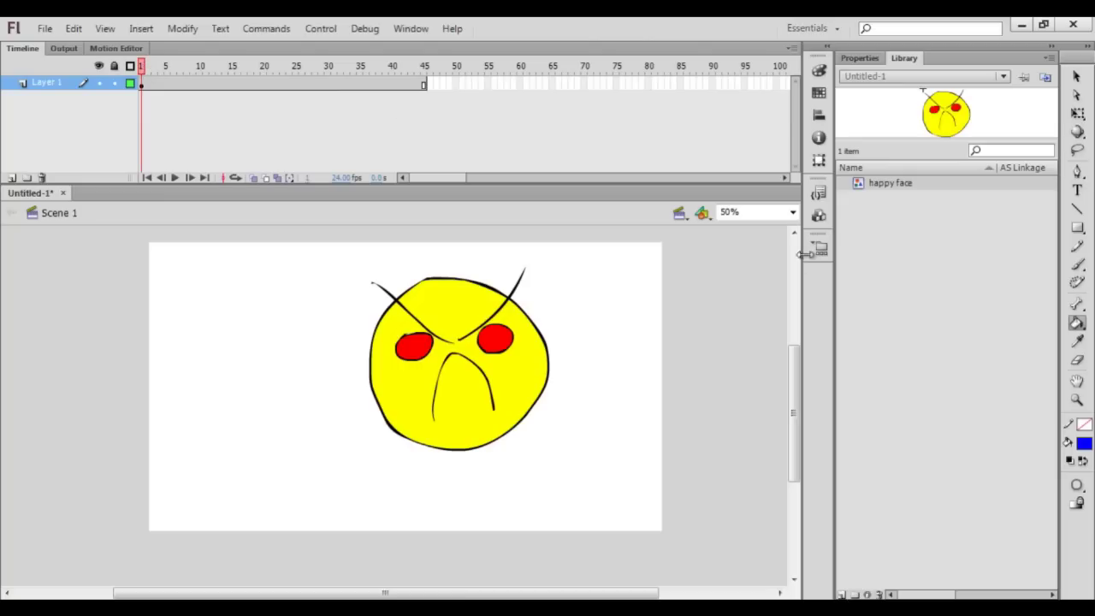
Place two more happy face instances from the library beside and below the original face, and play the animation
left_click_drag(885, 187, 210, 338)
left_click_drag(891, 185, 344, 435)
left_click(176, 177)
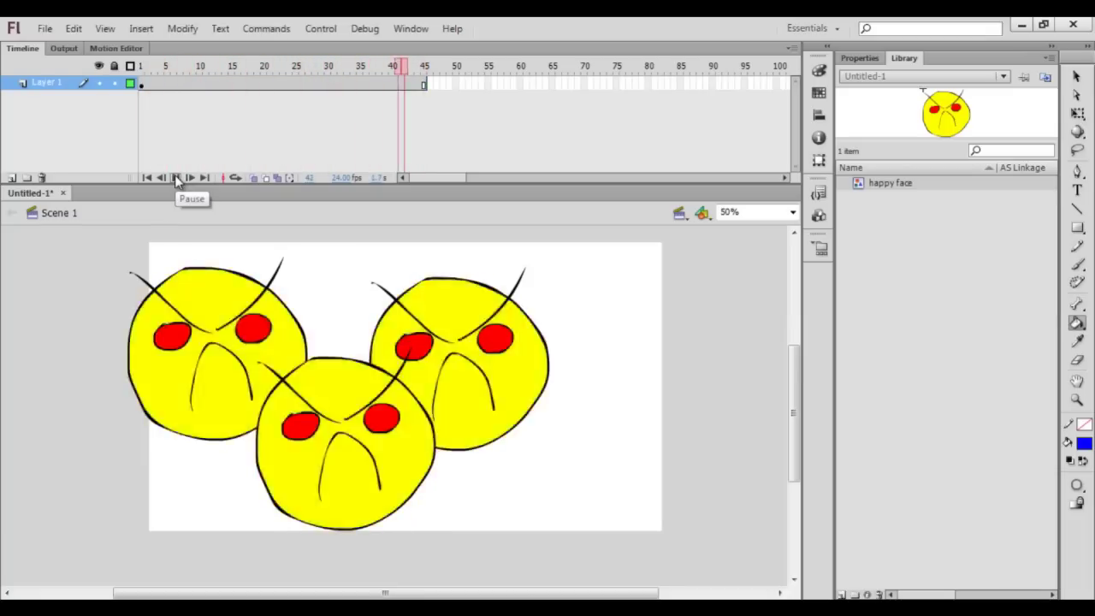
left_click(176, 177)
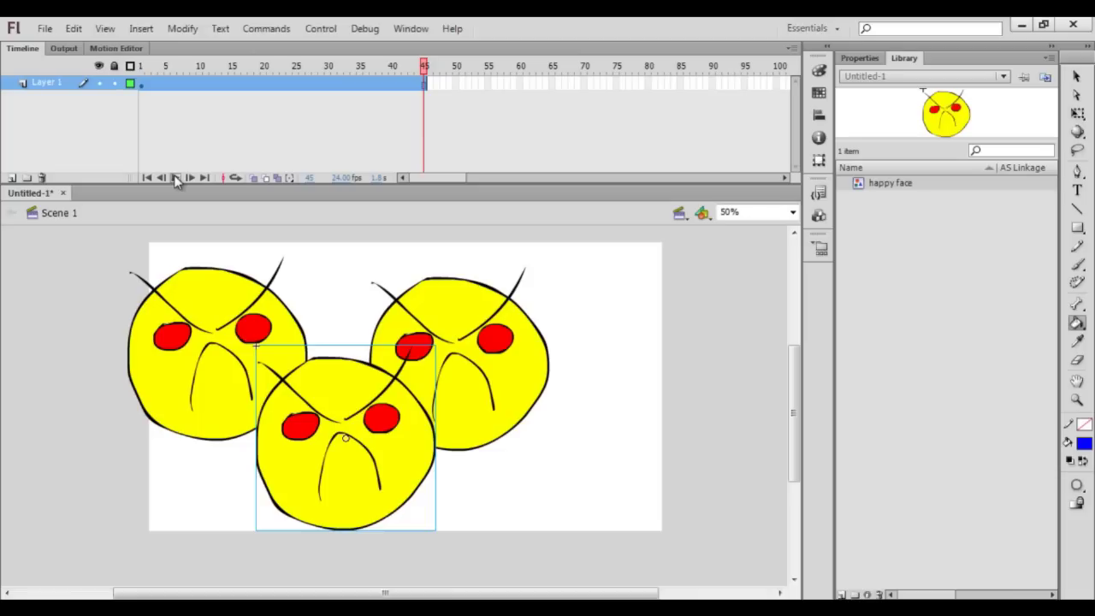
Keep only the original face on the stage and insert a keyframe at frame 45 of Layer 1
left_click(174, 174)
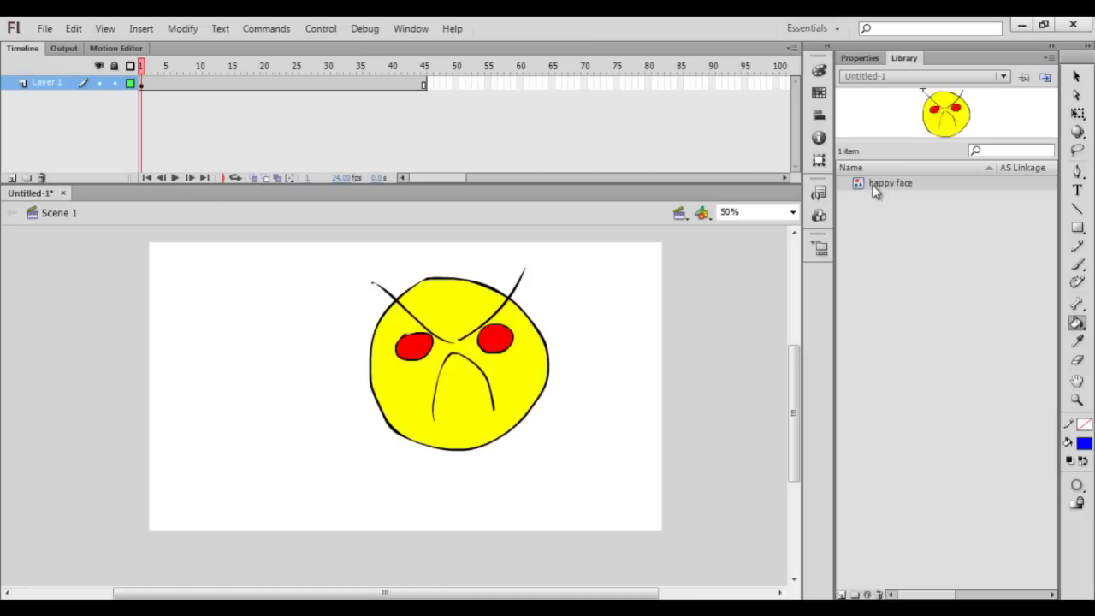
left_click_drag(326, 82, 132, 90)
key("v")
left_click(428, 358)
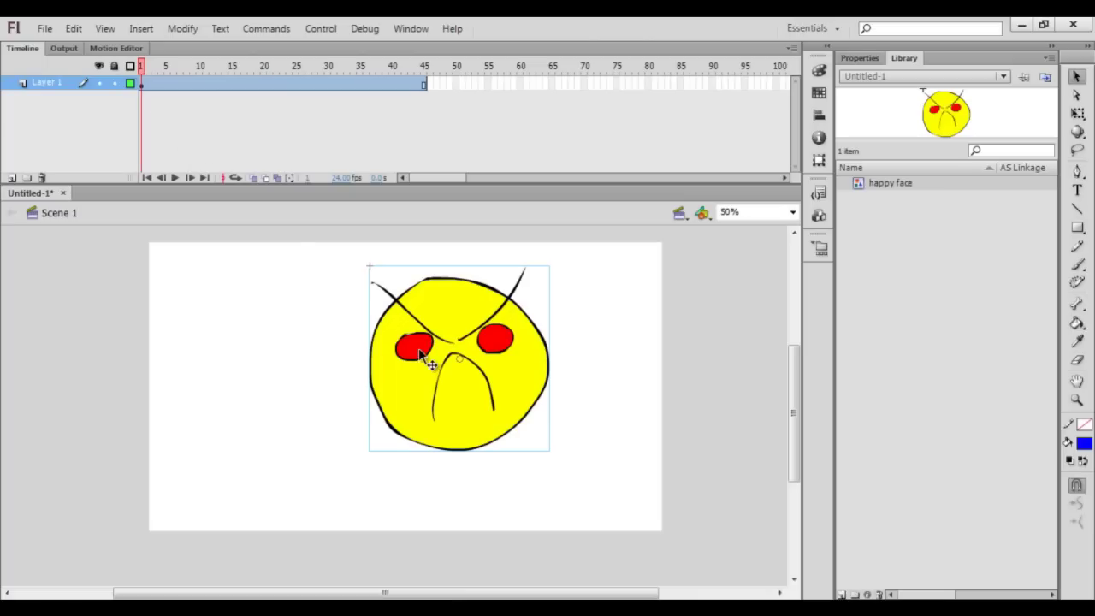
mouse_move(141, 68)
left_mouse_down()
mouse_move(200, 68)
mouse_move(141, 69)
left_mouse_up()
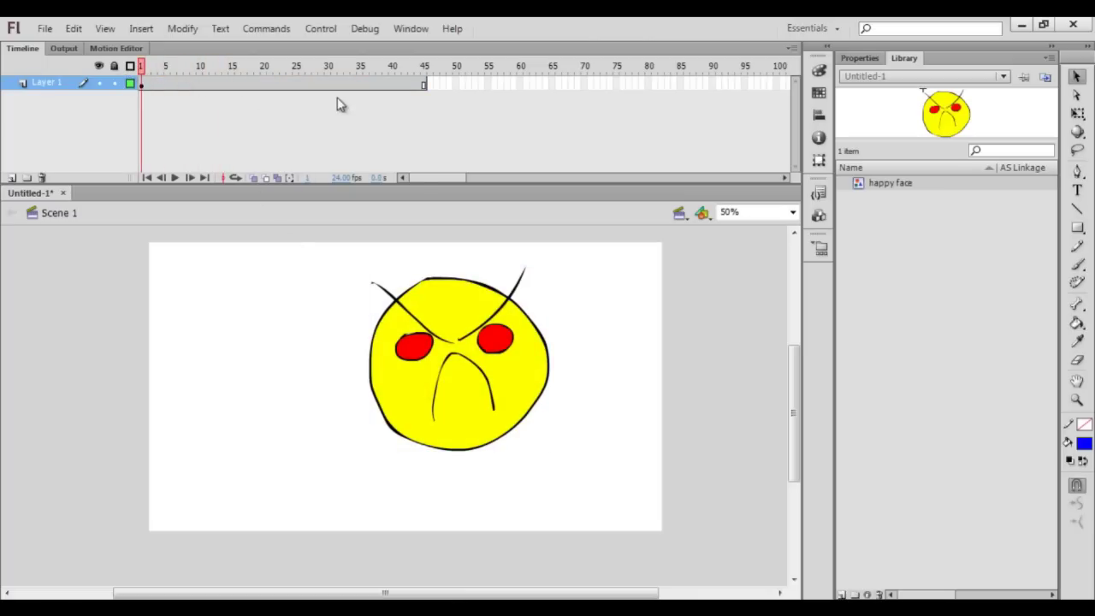
left_click(423, 84)
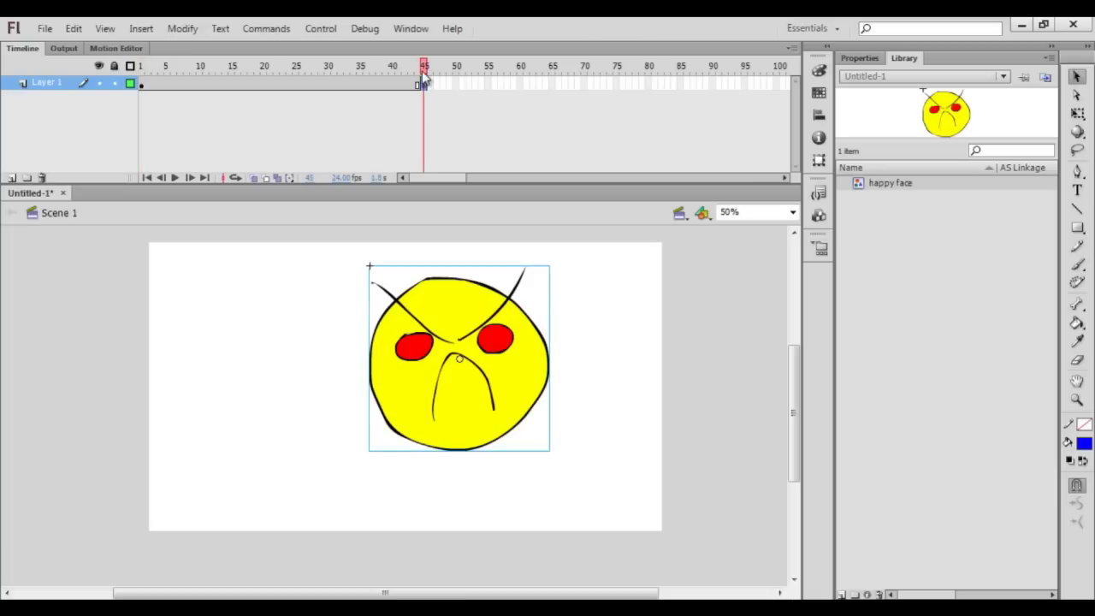
left_click_drag(430, 76, 296, 68)
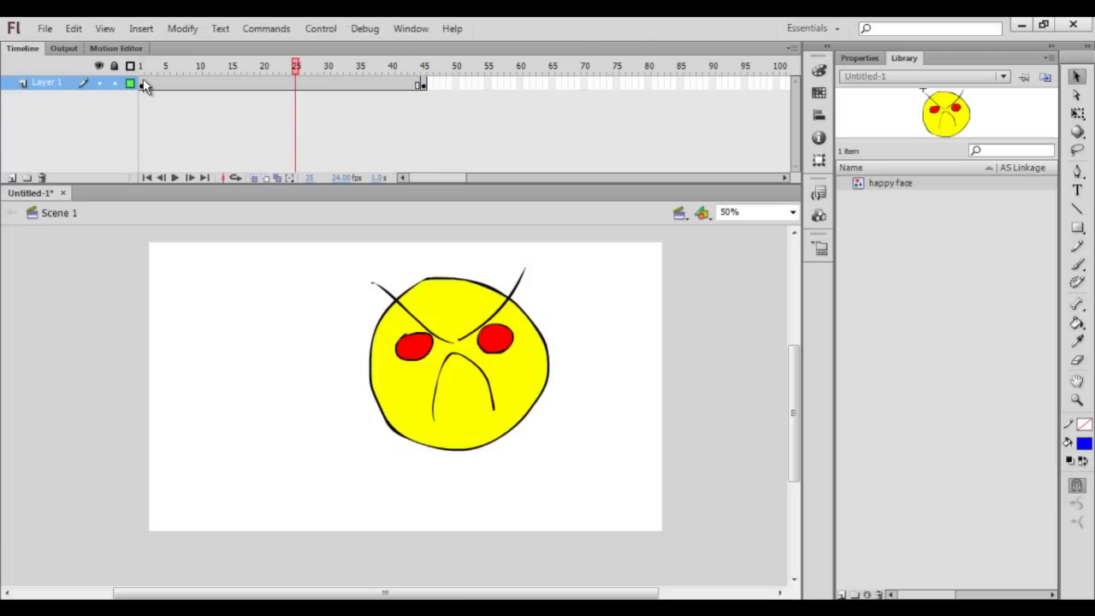
left_click(142, 83)
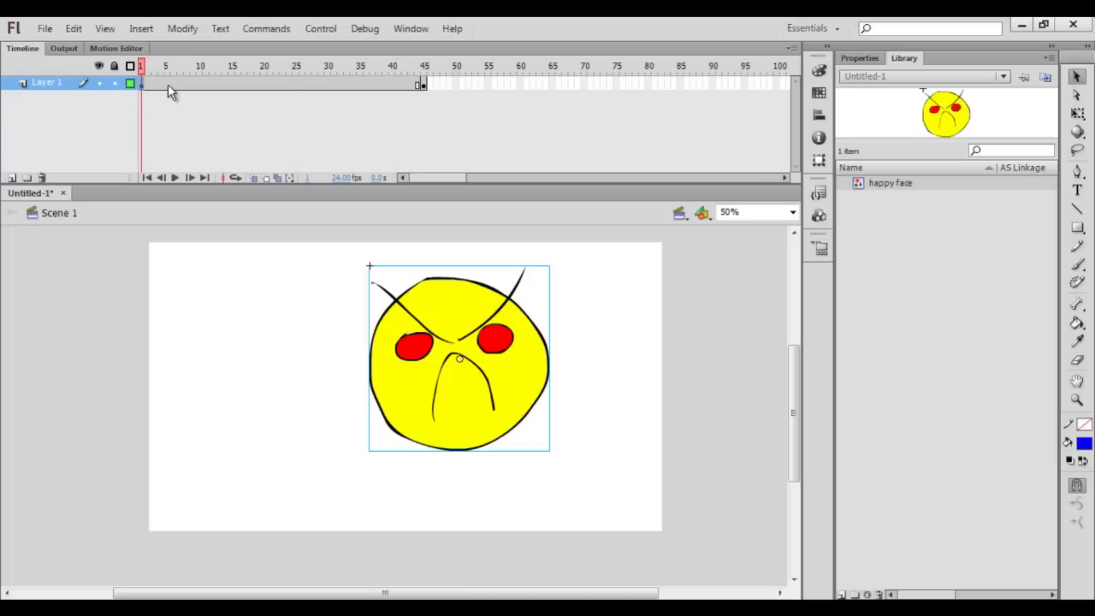
On frame 45, move the face horizontally until it is completely off the left side of the stage
left_click(422, 84)
left_click_drag(453, 323, 44, 330)
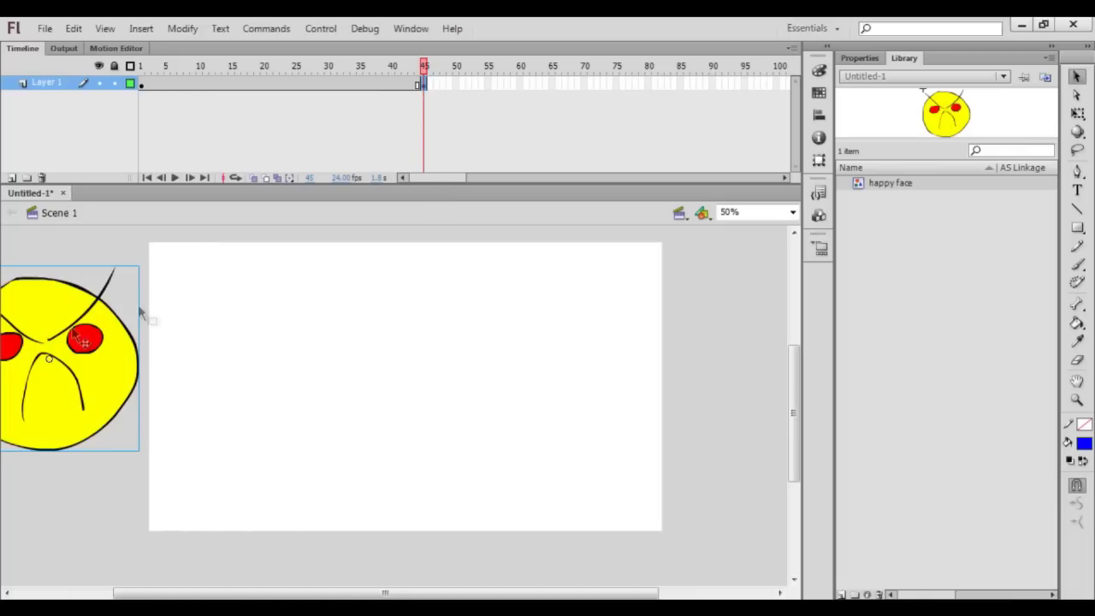
mouse_move(425, 68)
left_mouse_down()
mouse_move(141, 73)
mouse_move(424, 75)
left_mouse_up()
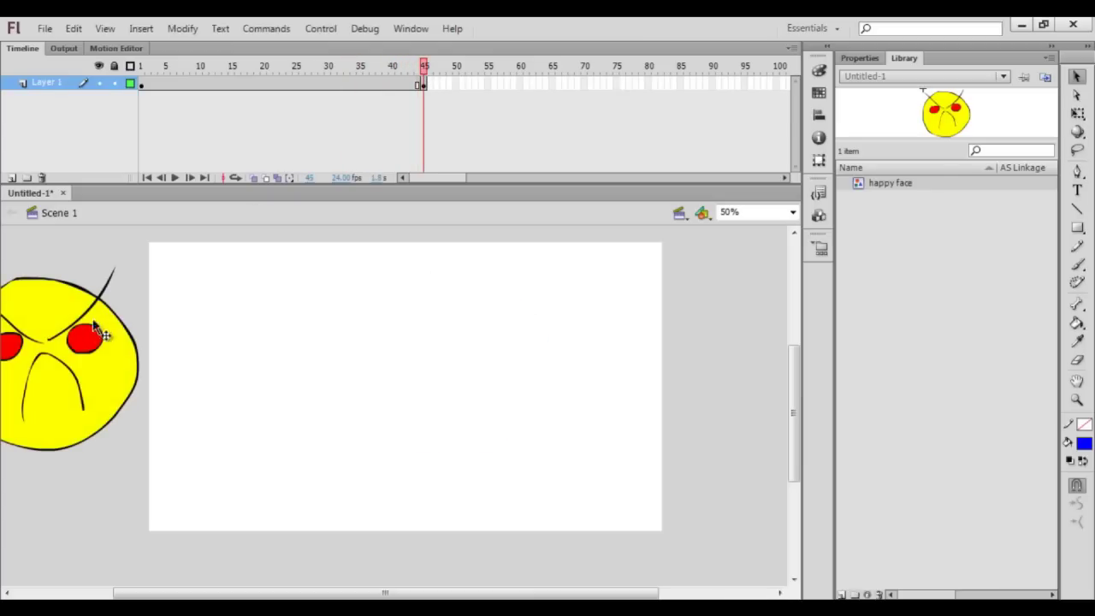
Create a classic tween between the keyframes at frames 1 and 45 of Layer 1 and play the animation from the start
right_click(282, 83)
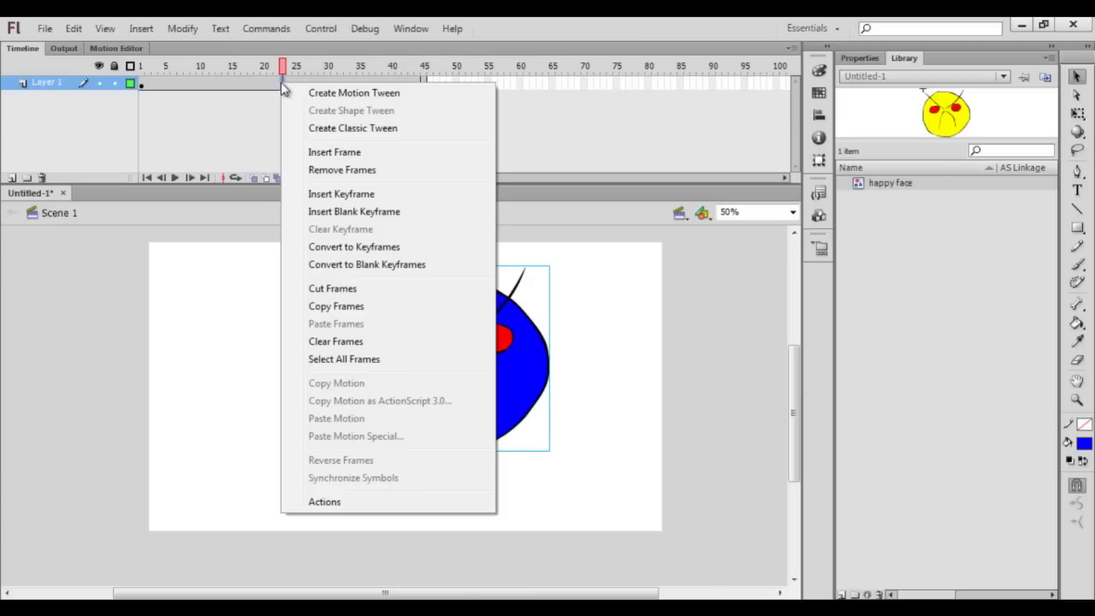
left_click(311, 135)
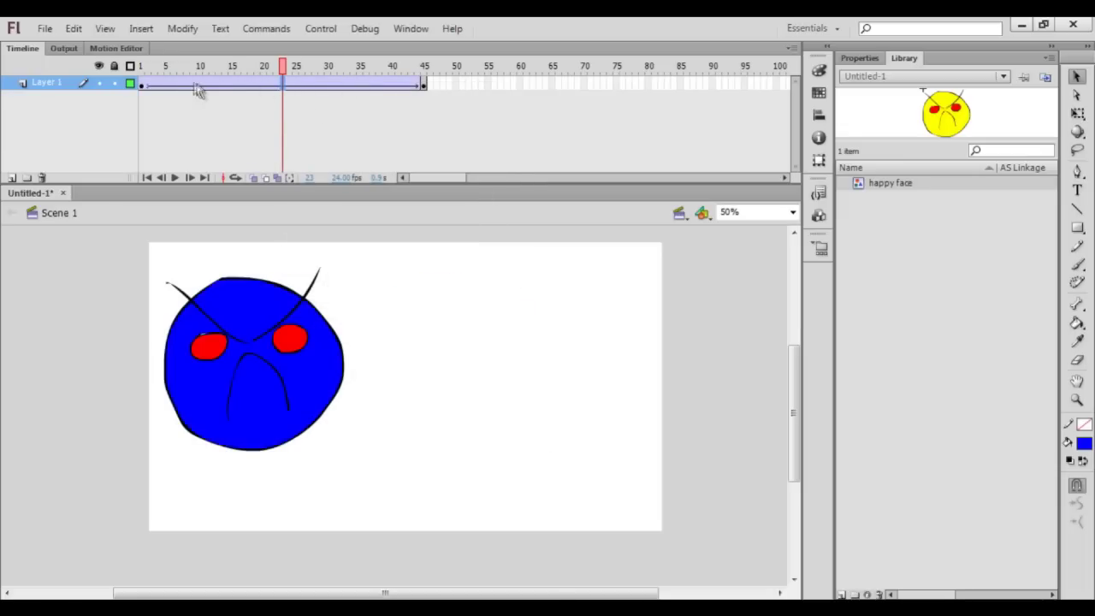
left_click_drag(283, 67, 141, 68)
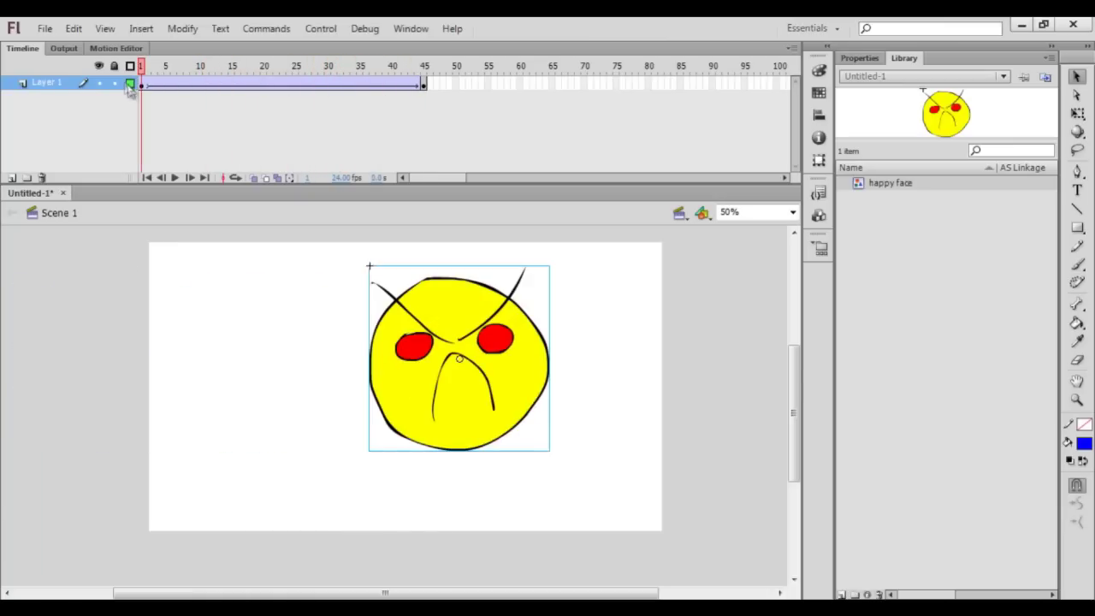
left_click(177, 176)
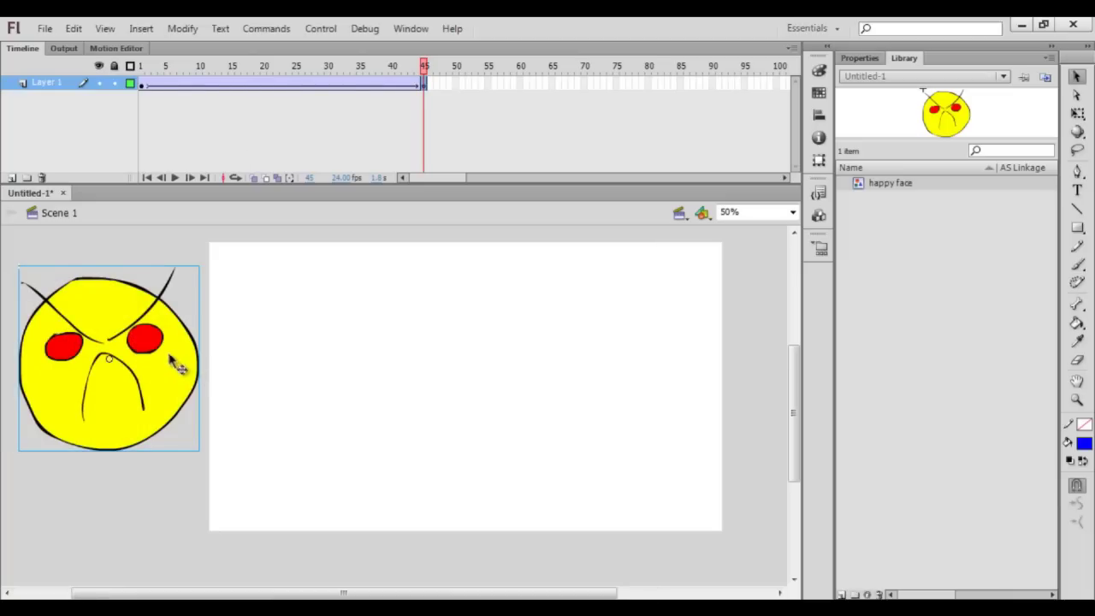
Scale the face on frame 45 down to about half size with Free Transform and play the animation from frame 1
left_click(182, 28)
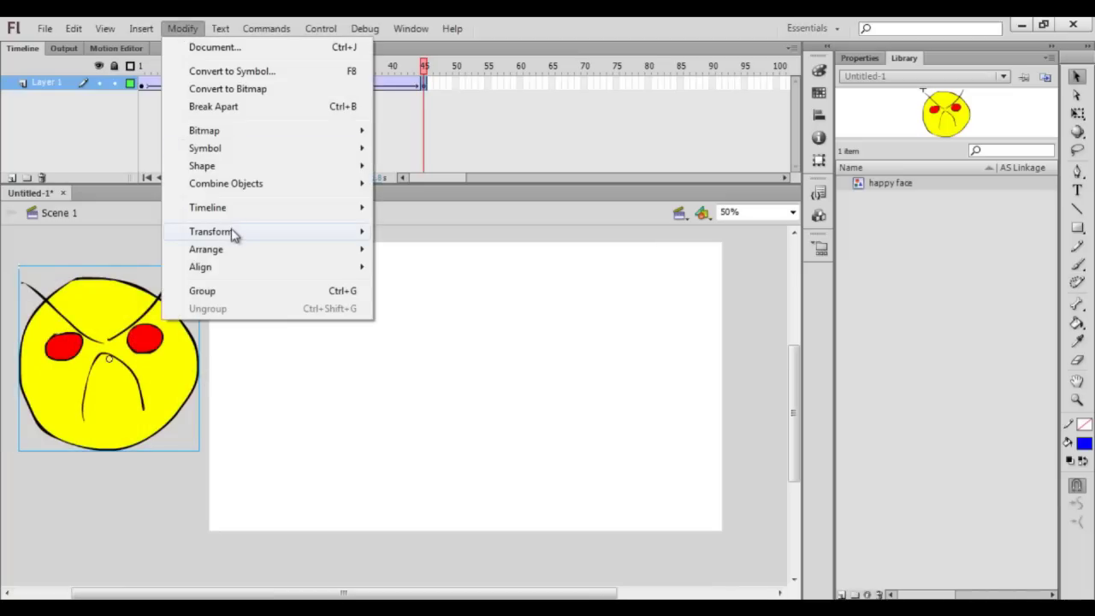
mouse_move(238, 235)
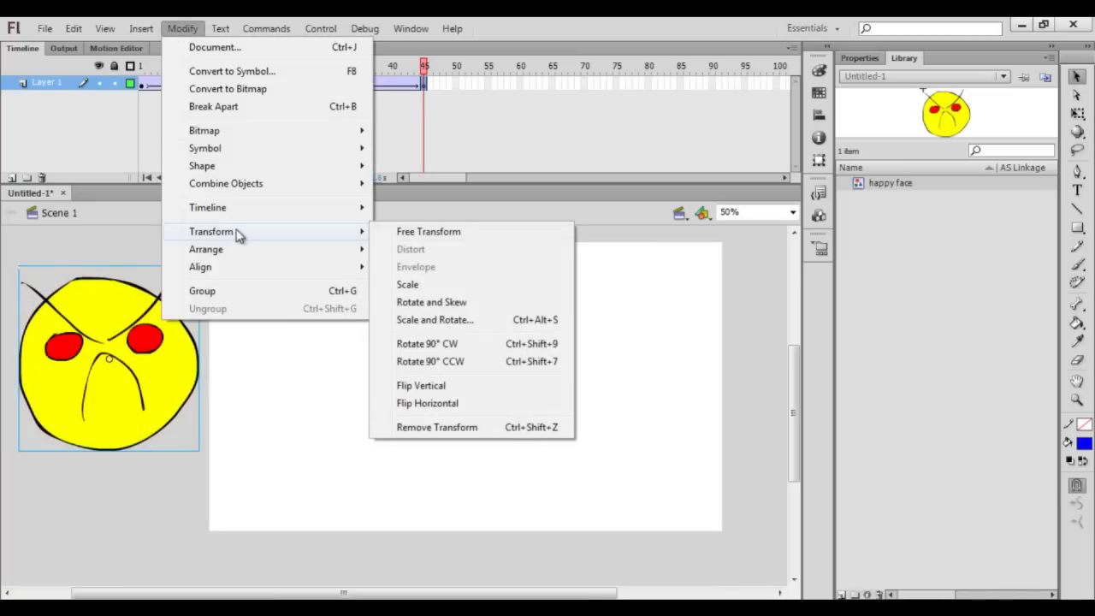
left_click(399, 235)
left_click_drag(197, 448, 147, 399)
left_click_drag(423, 77, 152, 100)
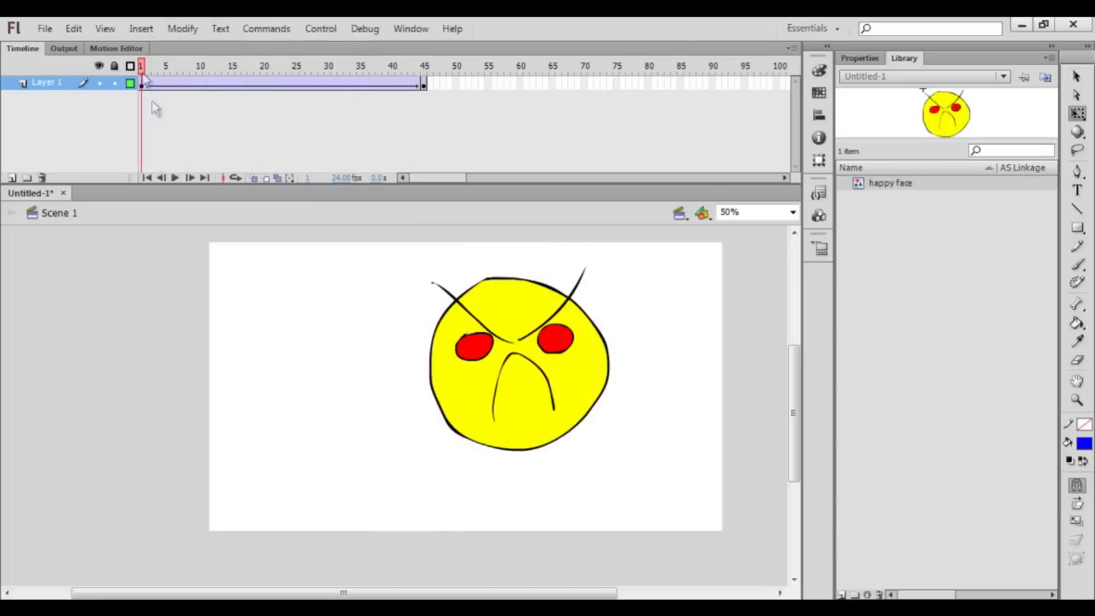
left_click(178, 178)
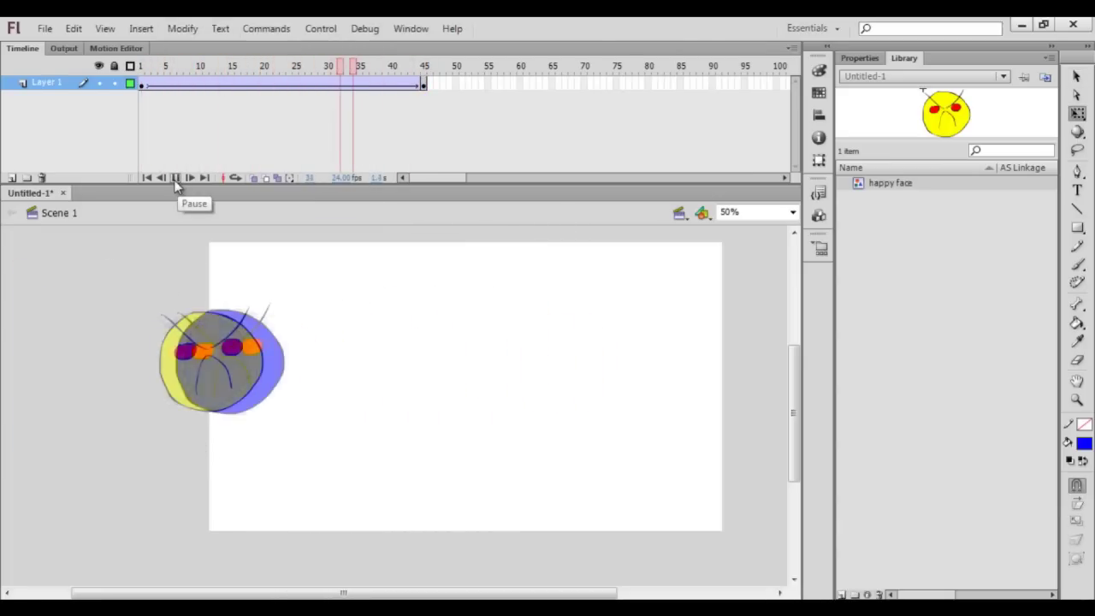
Rotate the small face on frame 45 nearly upside down, play the animation and go back to frame 1
left_click_drag(74, 430, 47, 401)
left_click(177, 177)
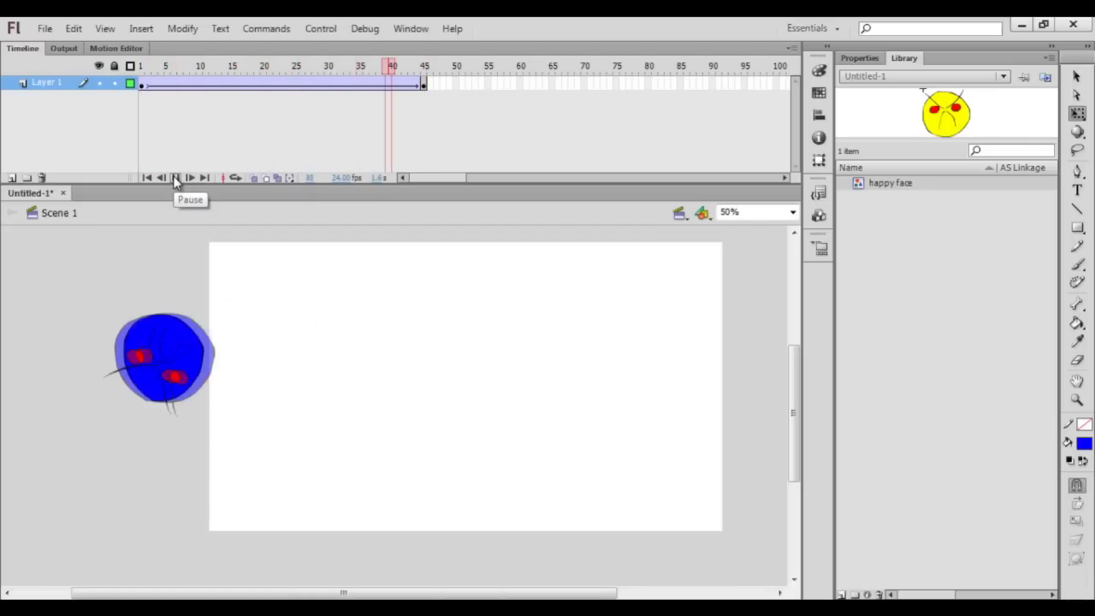
left_click(147, 70)
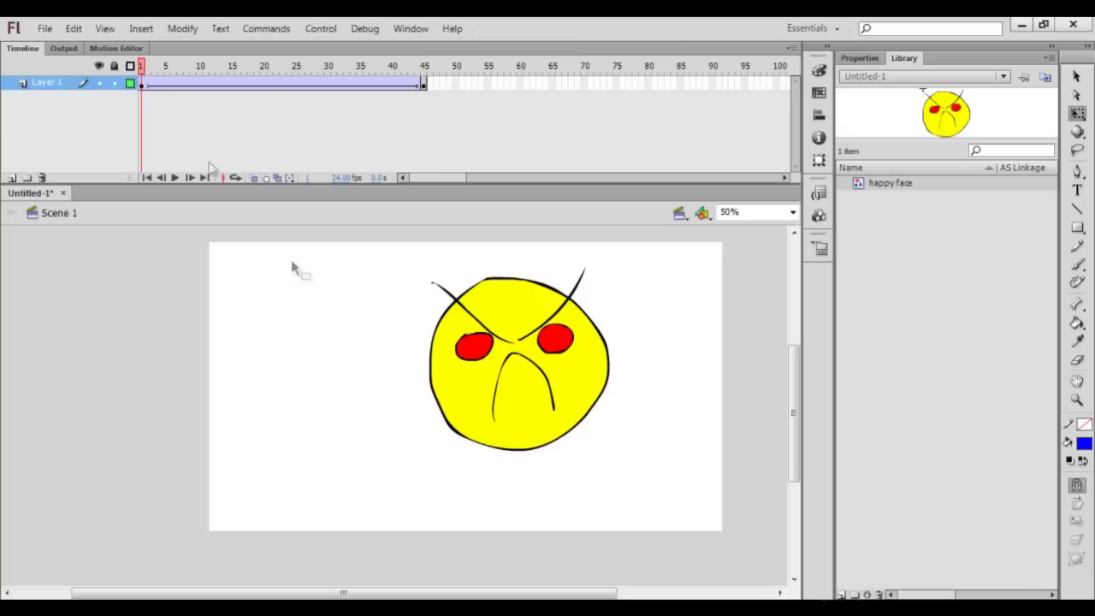
Give the face on frame 45 an 87% Tint color effect with red 12, green 255 and blue 29
left_click(477, 333)
left_click(422, 84)
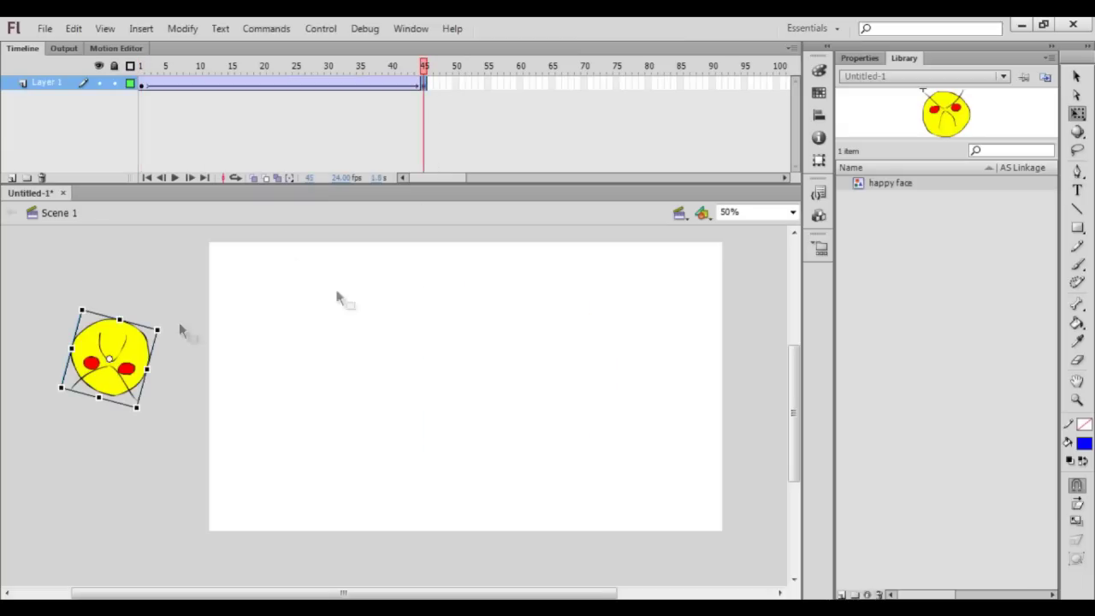
left_click(847, 59)
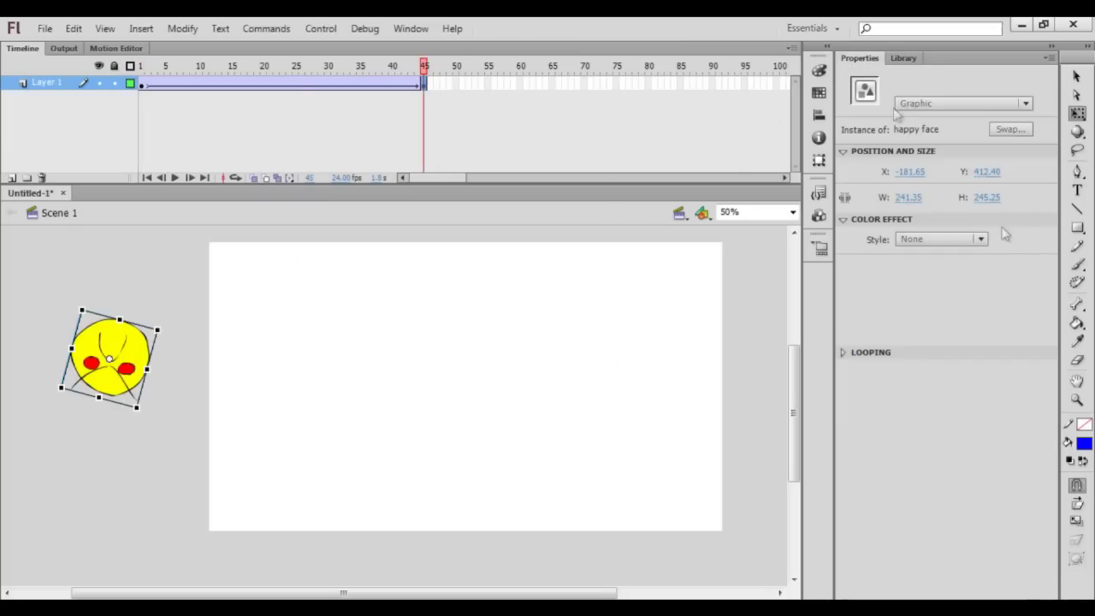
left_click(982, 241)
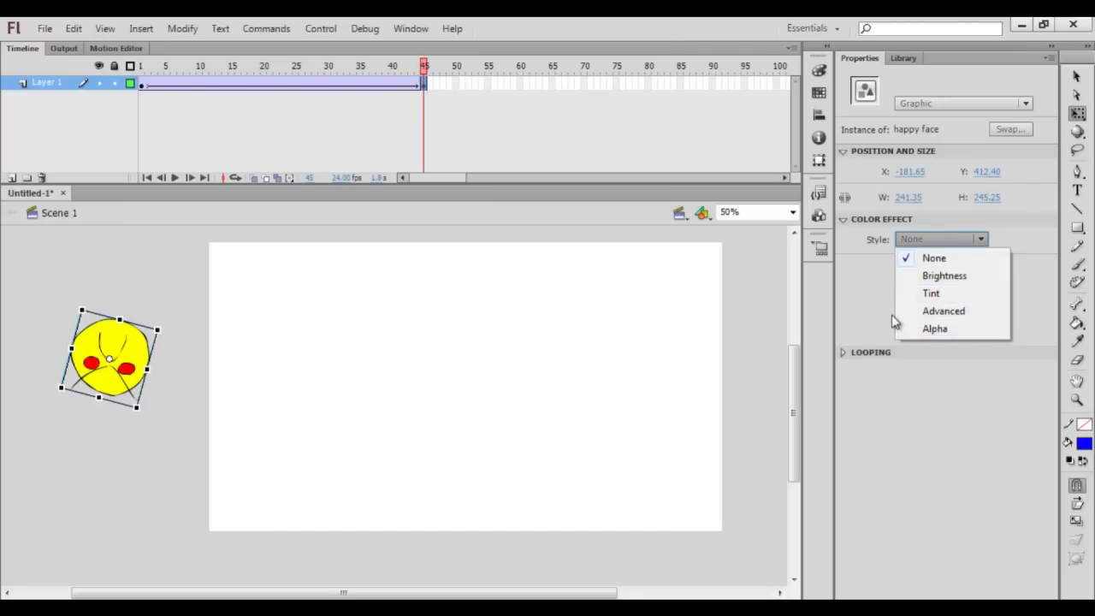
left_click(932, 294)
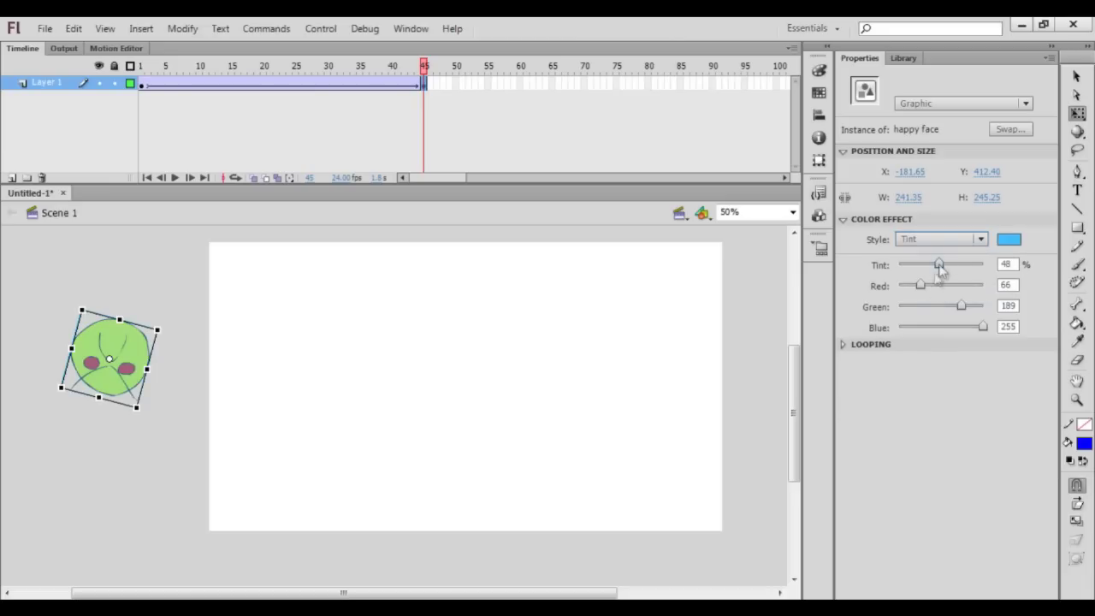
left_click_drag(962, 307, 986, 307)
left_click_drag(921, 286, 963, 270)
left_click_drag(982, 326, 908, 328)
left_click_drag(964, 265, 973, 265)
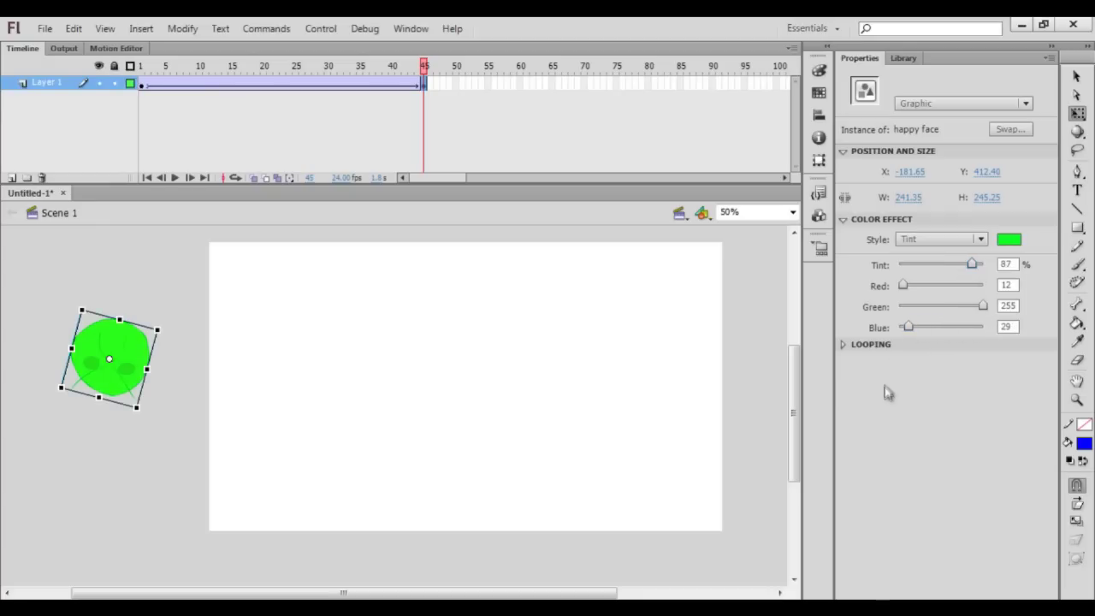
Play the tinted tween from the beginning and return to frame 1
left_click_drag(425, 68, 142, 68)
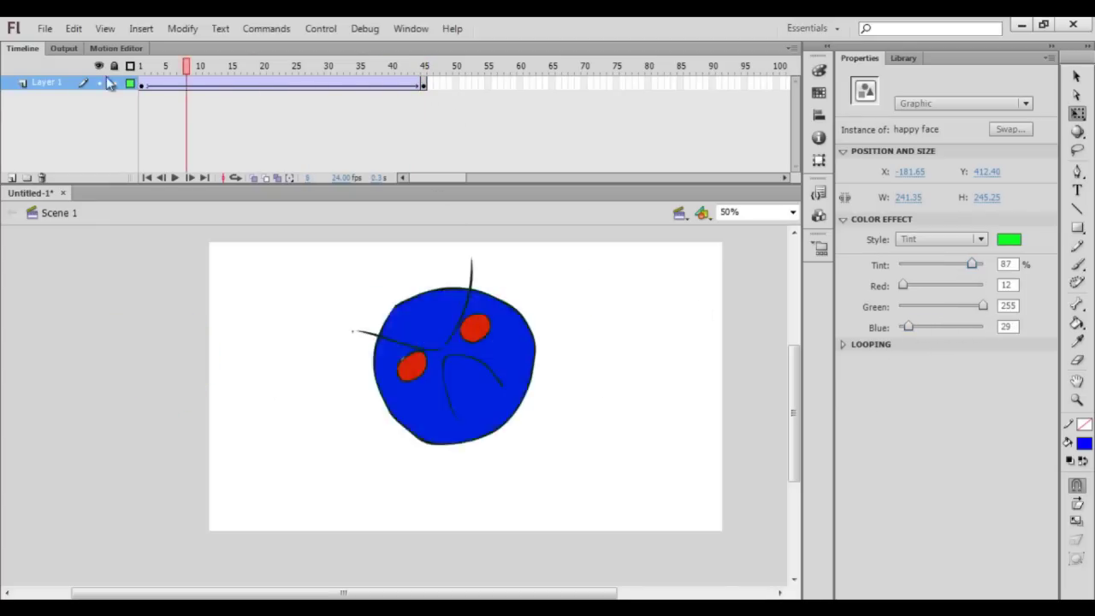
left_click(175, 178)
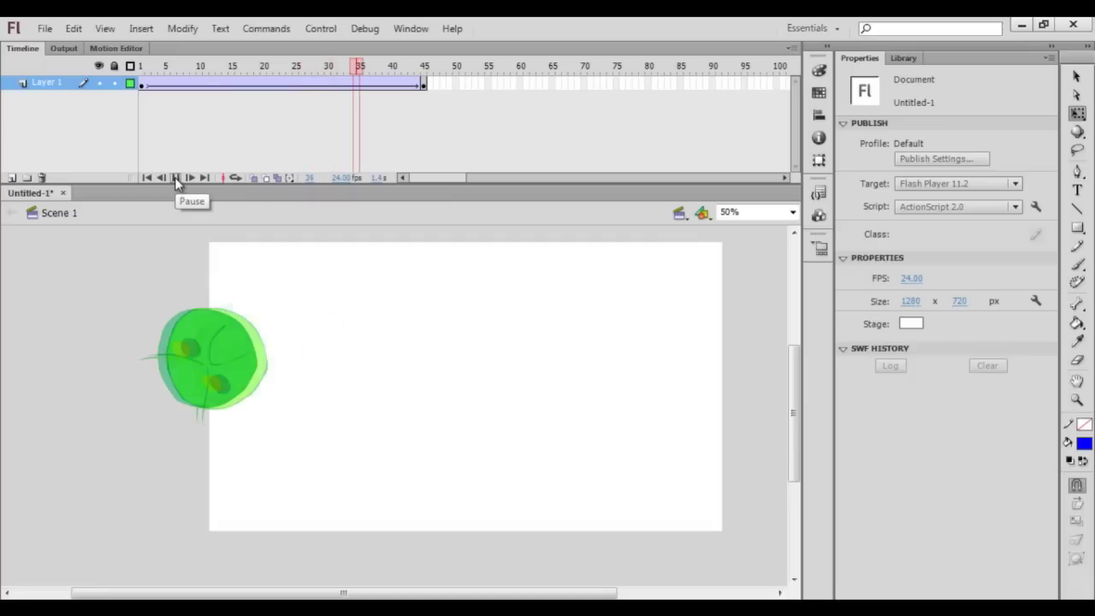
left_click(180, 65)
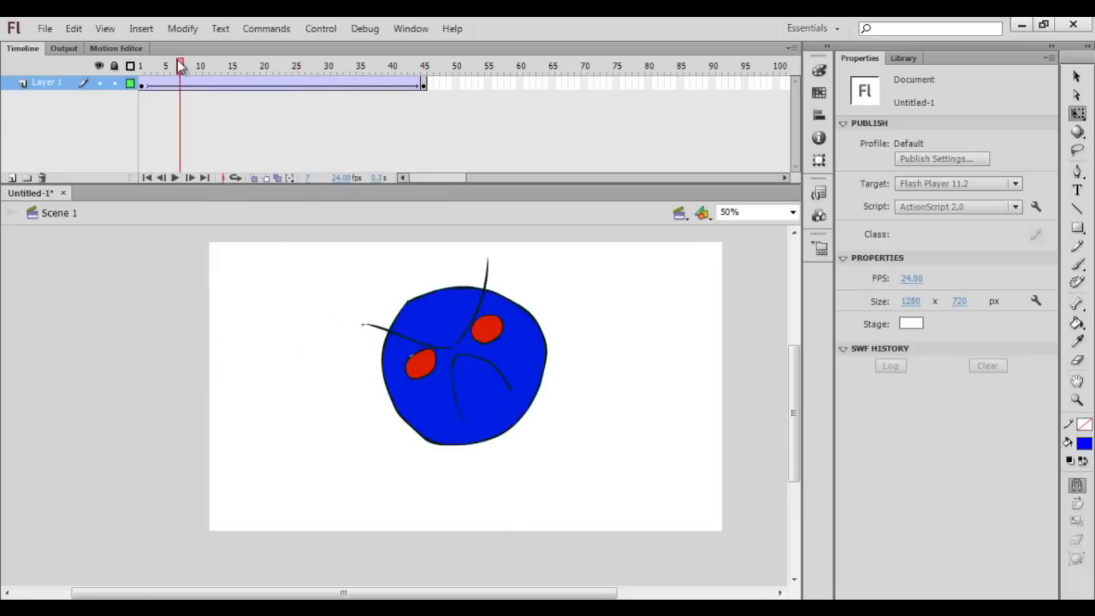
left_click_drag(181, 66, 142, 66)
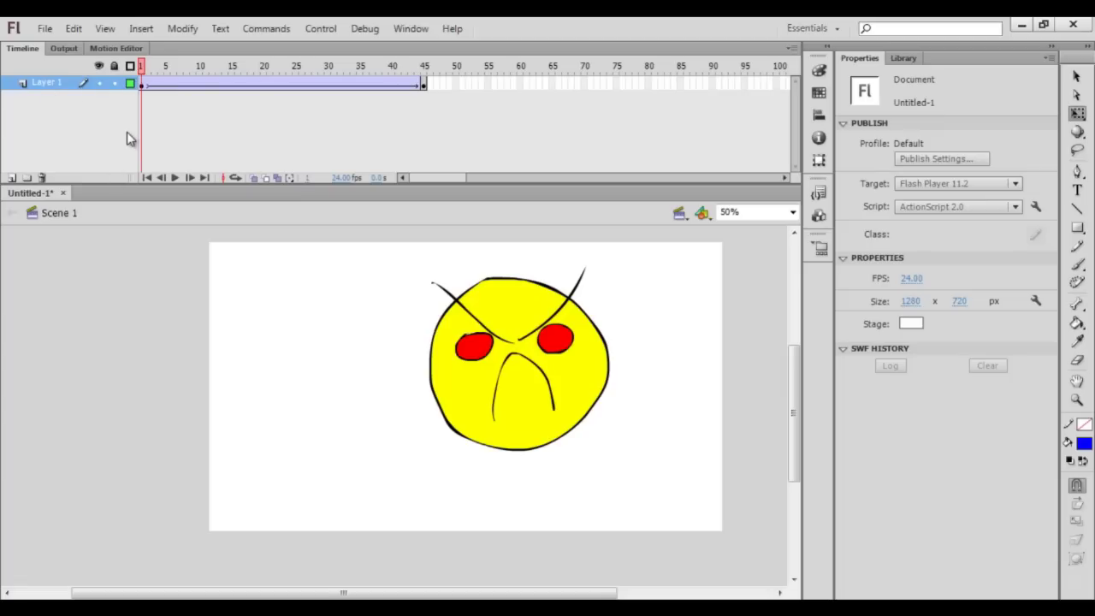
Add a new layer above Layer 1, play the animation and select the new layer's first frame
left_click(11, 177)
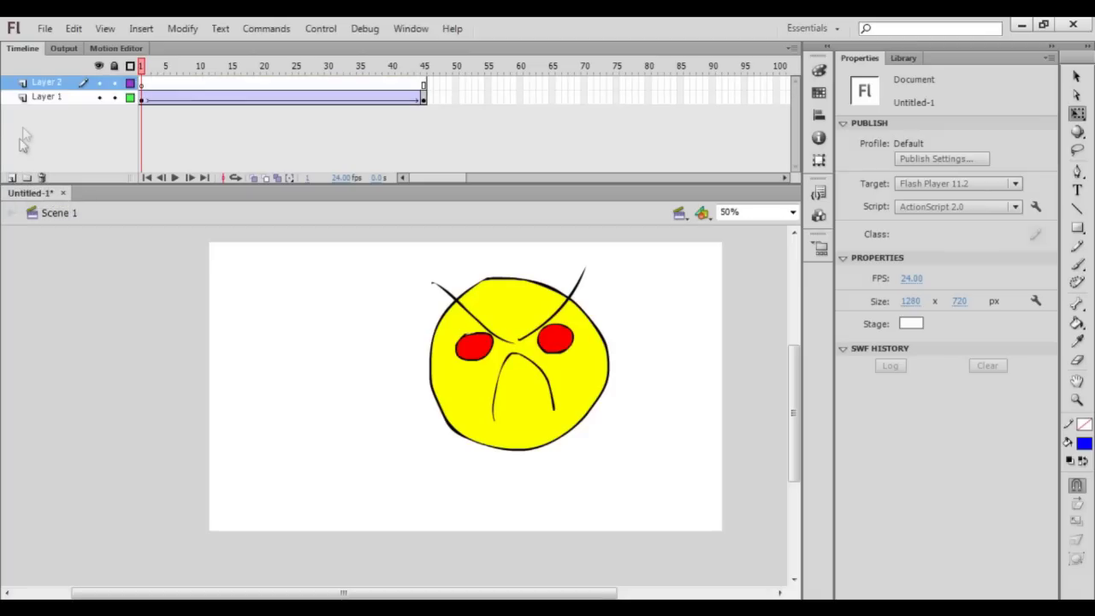
left_click(145, 85)
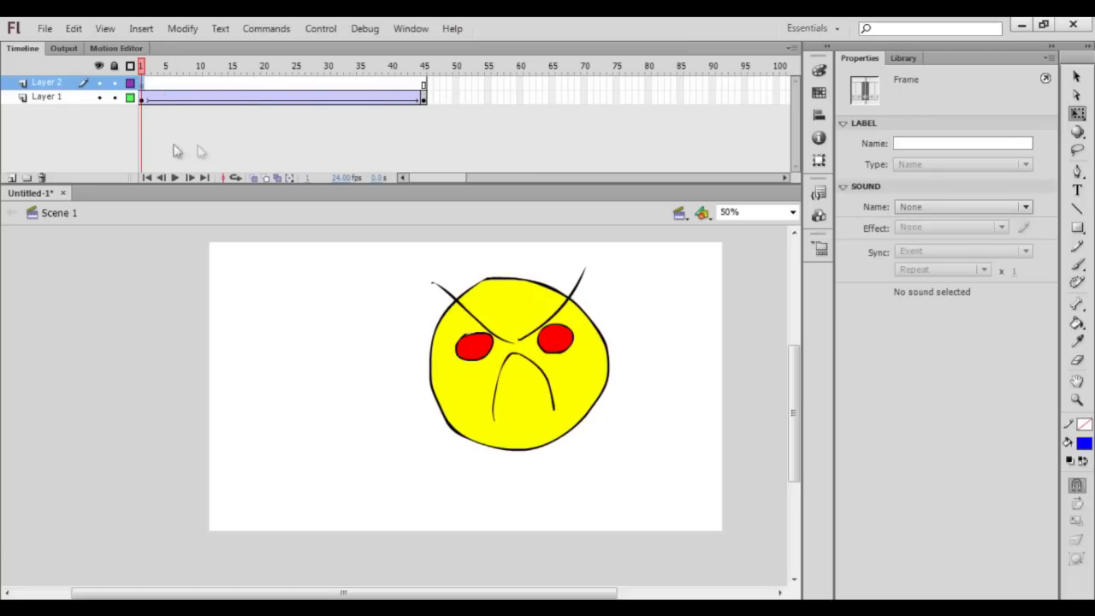
left_click(174, 177)
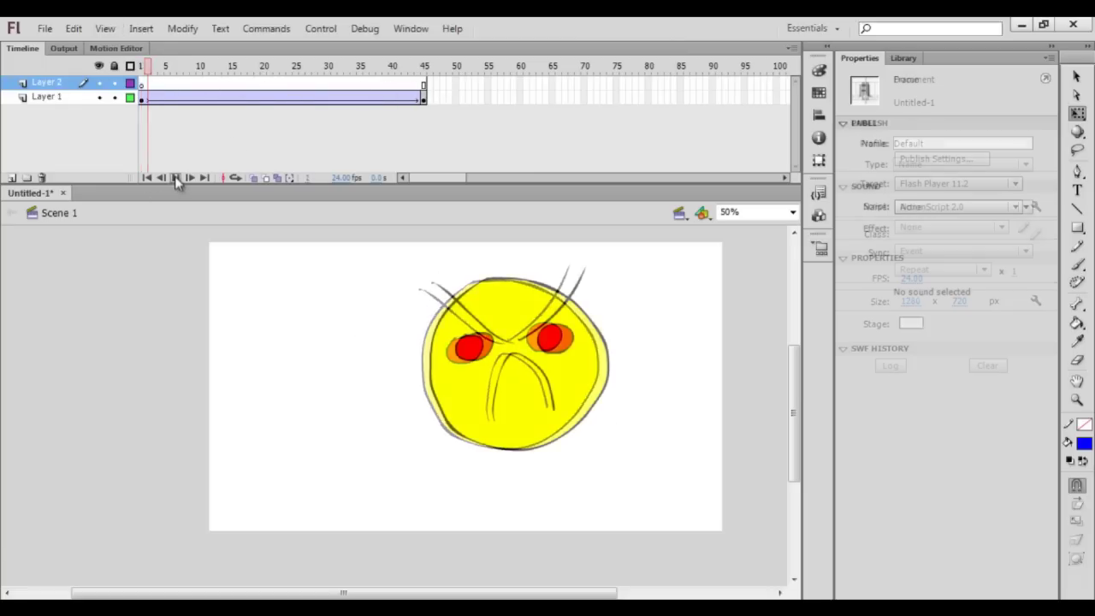
left_click(174, 177)
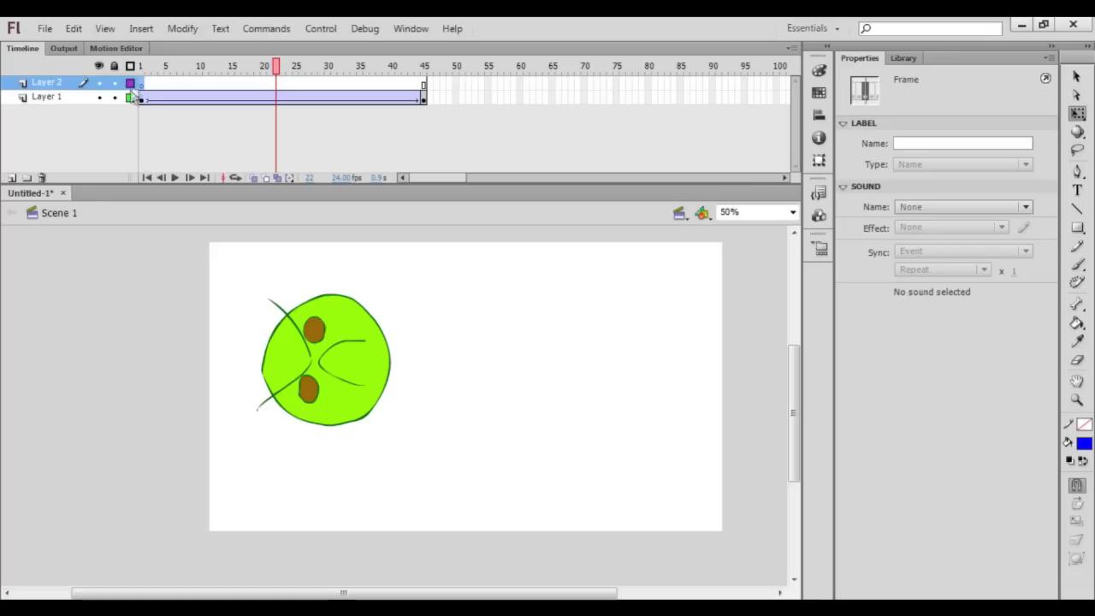
left_click(143, 85)
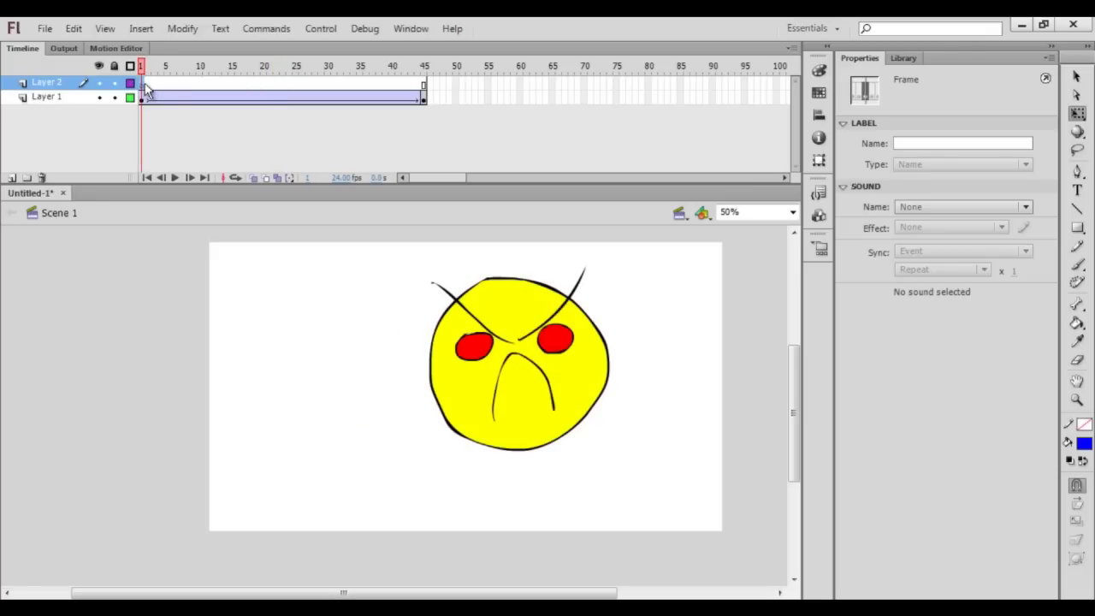
Set the fill to bright sky blue and draw a rectangle on Layer 2 that covers the whole stage
left_click(1084, 443)
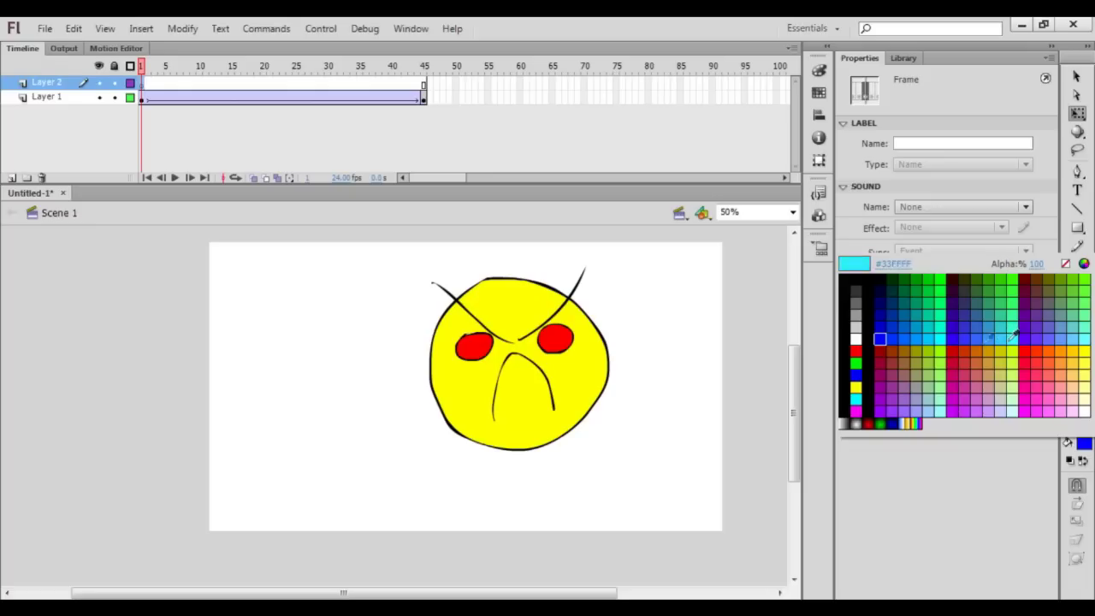
left_click(935, 341)
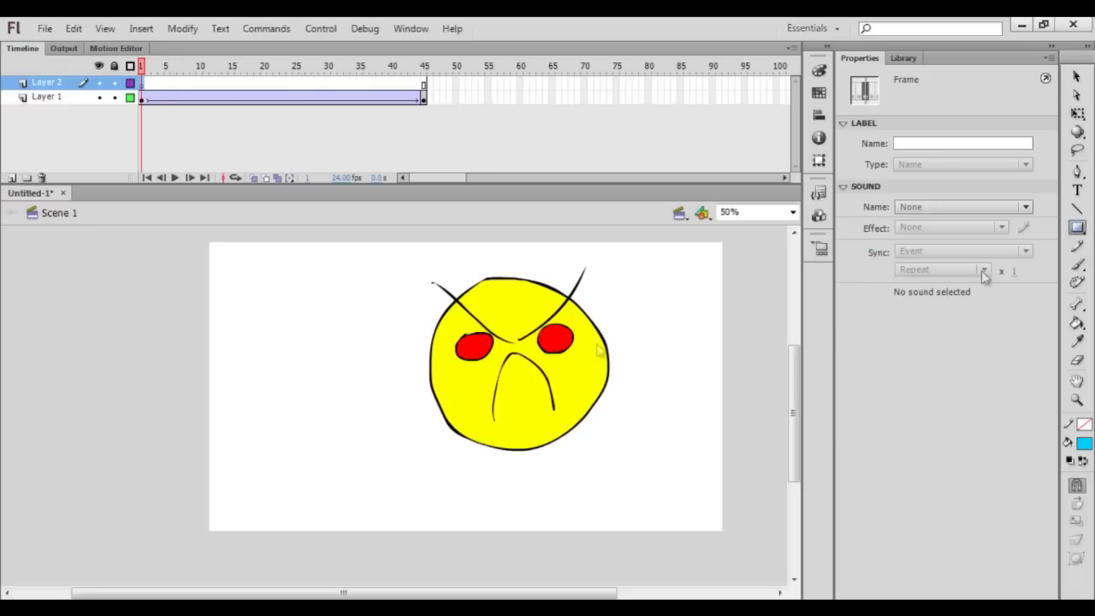
left_click(1078, 227)
left_click_drag(204, 236, 726, 534)
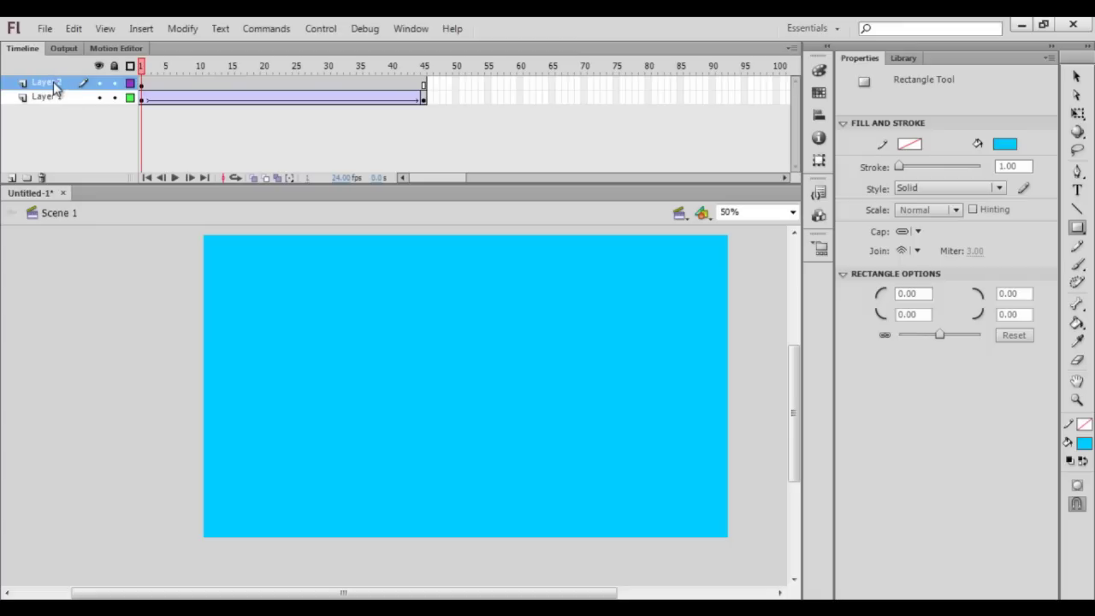
Move Layer 2 below Layer 1 so the blue rectangle sits behind the face, and play the animation
left_click_drag(56, 85, 59, 112)
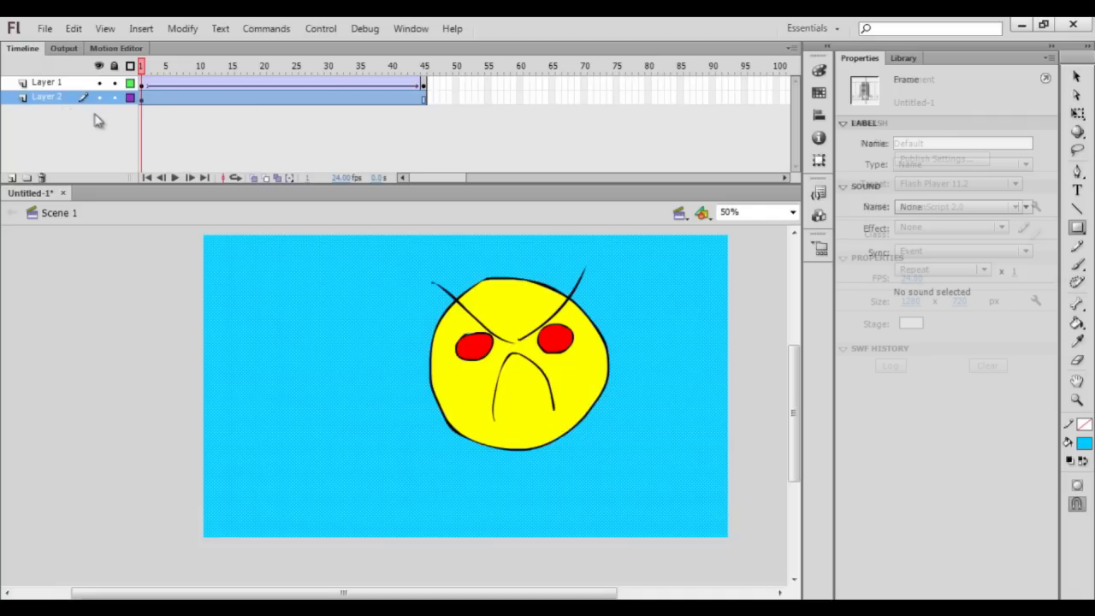
left_click(96, 120)
left_click_drag(142, 67, 112, 110)
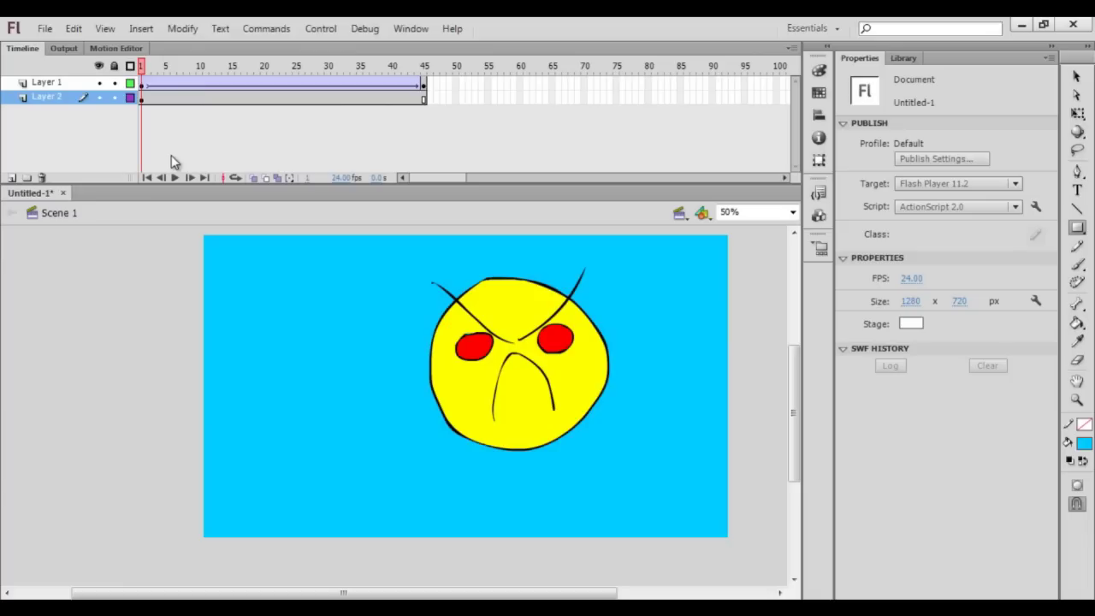
left_click(175, 178)
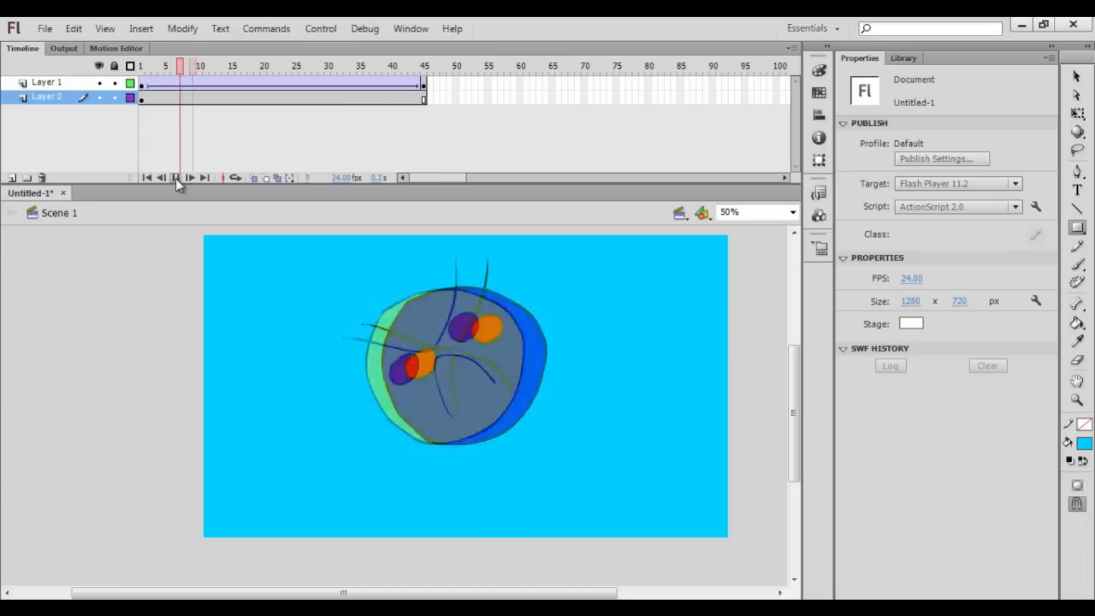
Check the first and last frames of the background span on Layer 2 and return to frame 1
left_click(141, 96)
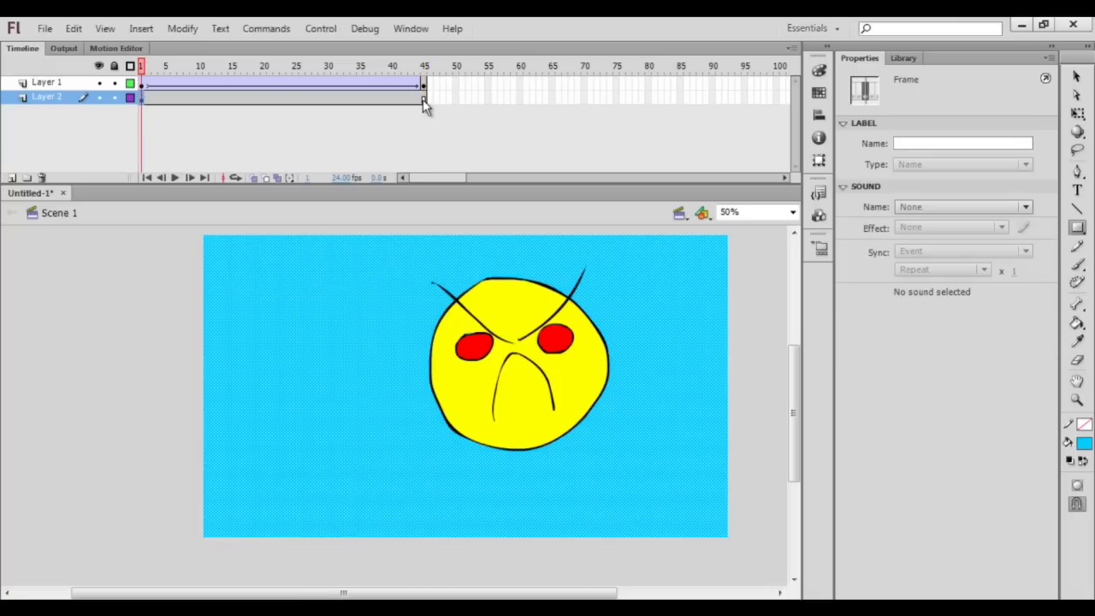
left_click(423, 100)
left_click(142, 96)
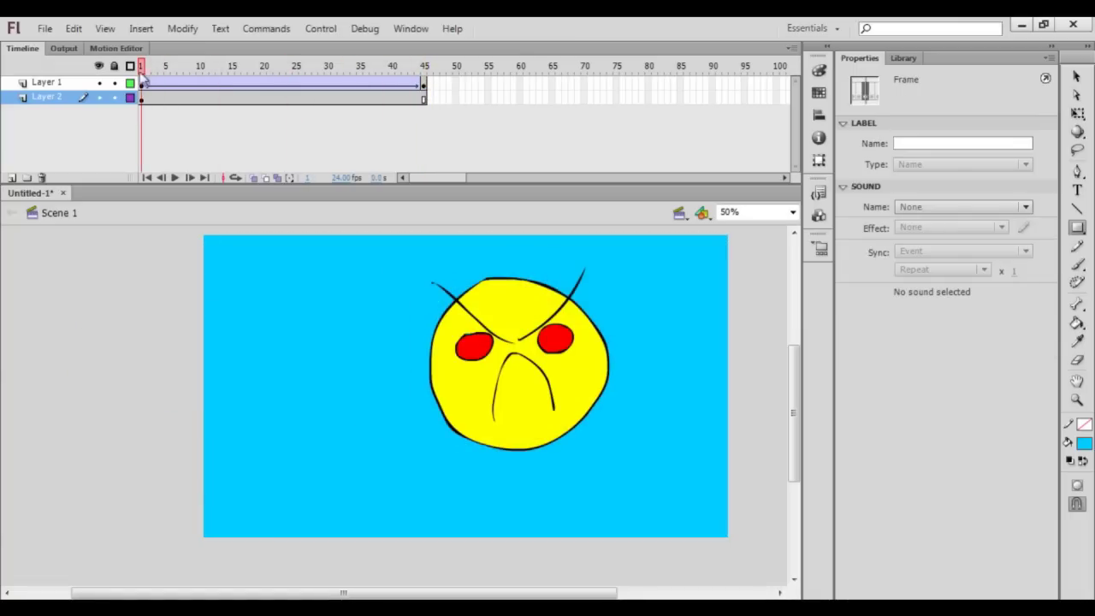
left_click(167, 161)
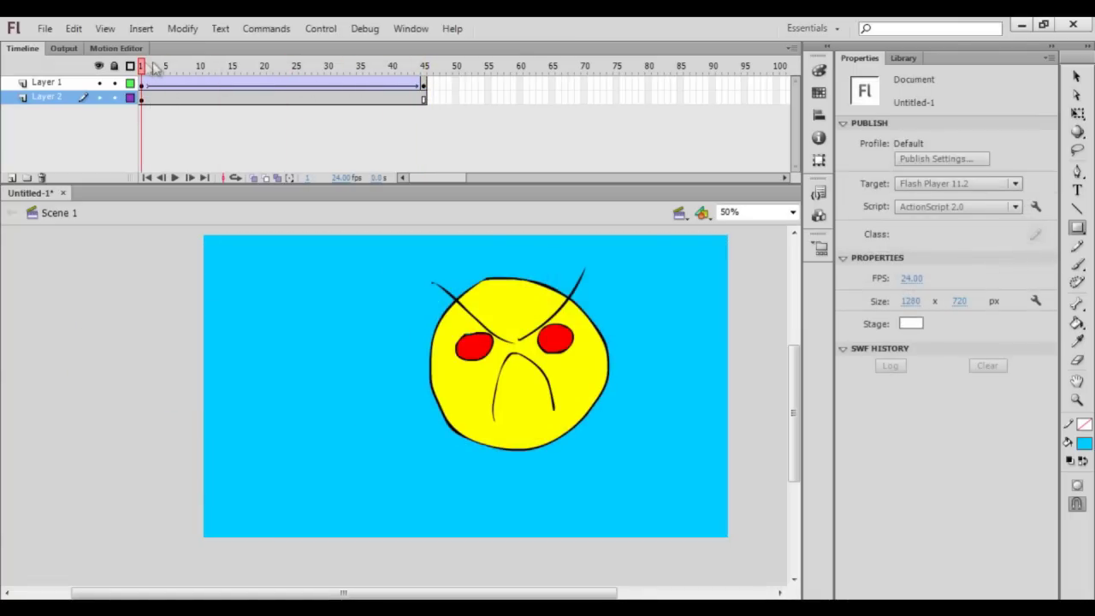
left_click_drag(143, 69, 114, 114)
Hide and show Layer 1, and do the same with Layer 2
left_click(99, 83)
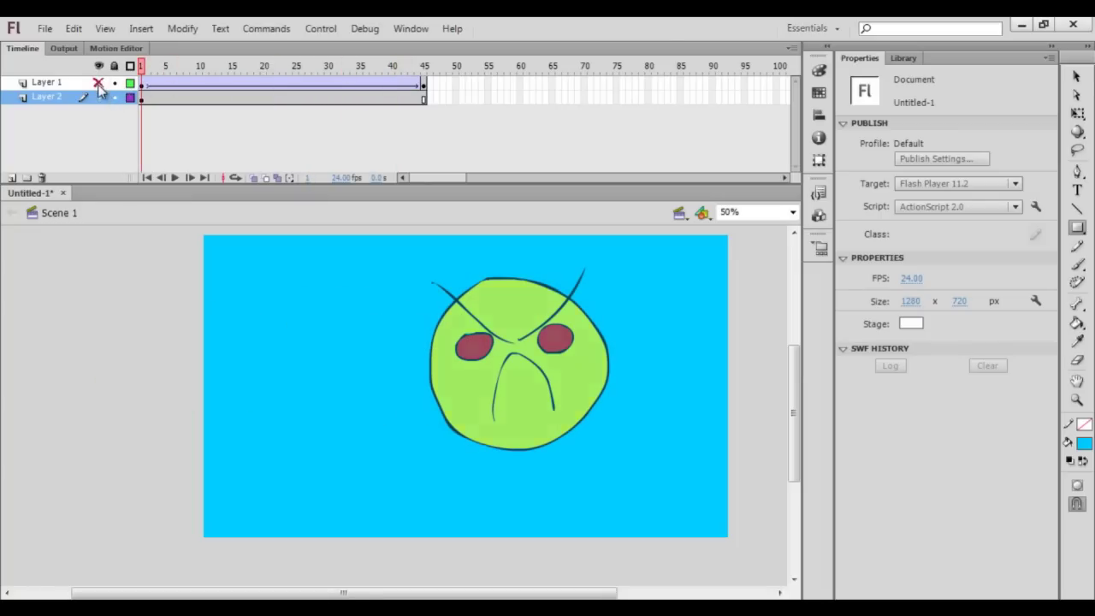
left_click(101, 85)
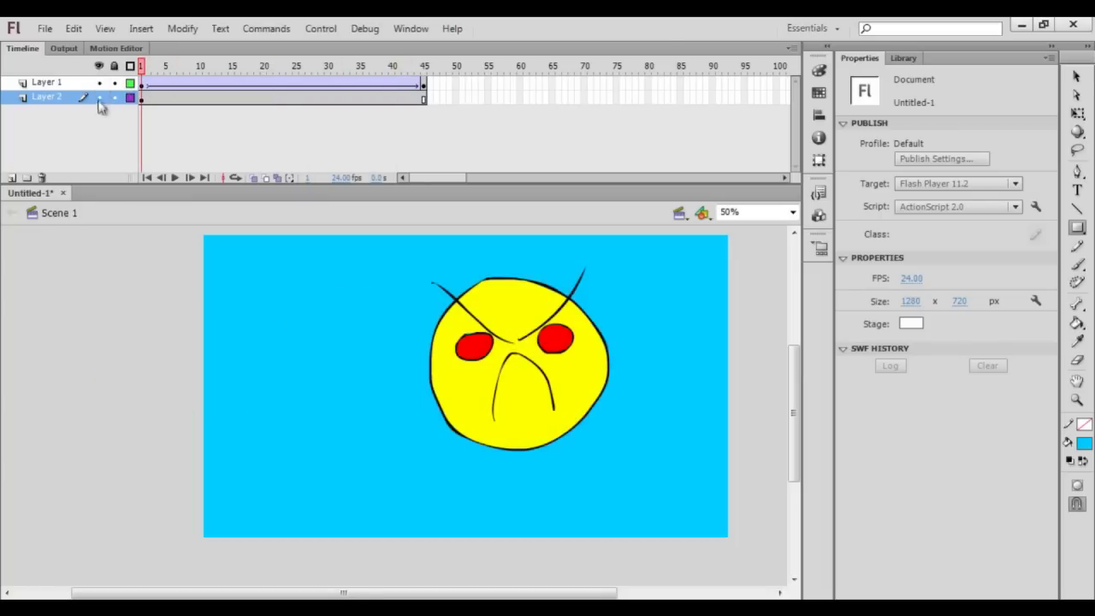
left_click(100, 99)
left_click(101, 99)
Lock both layers, show Layer 1 as outlines, hide Layer 2 and restore the original layer settings
left_click(115, 83)
left_click(114, 98)
left_click(129, 83)
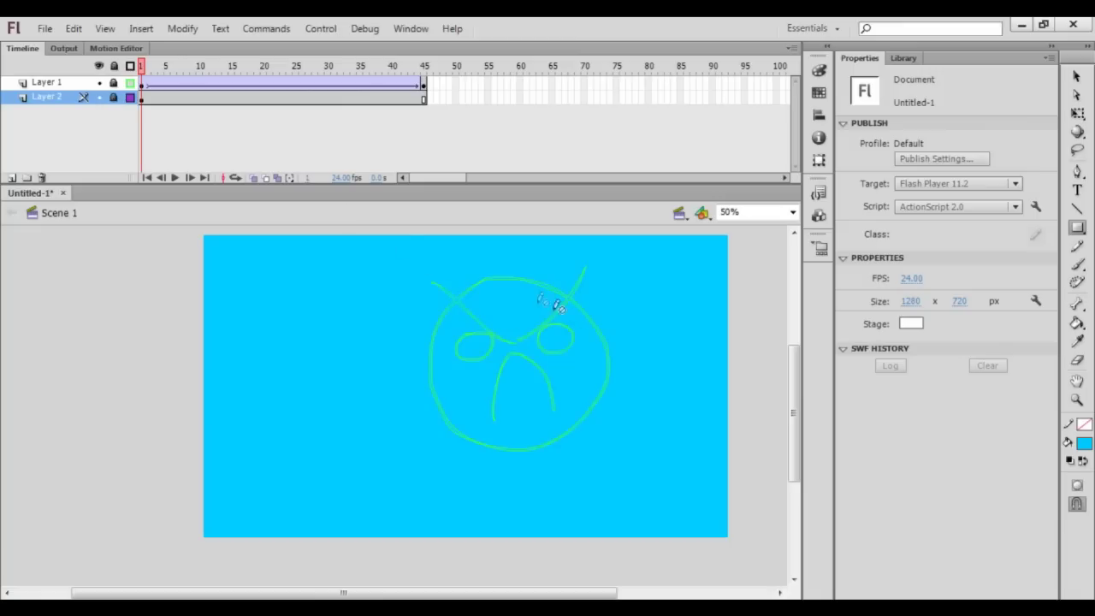
left_click(100, 98)
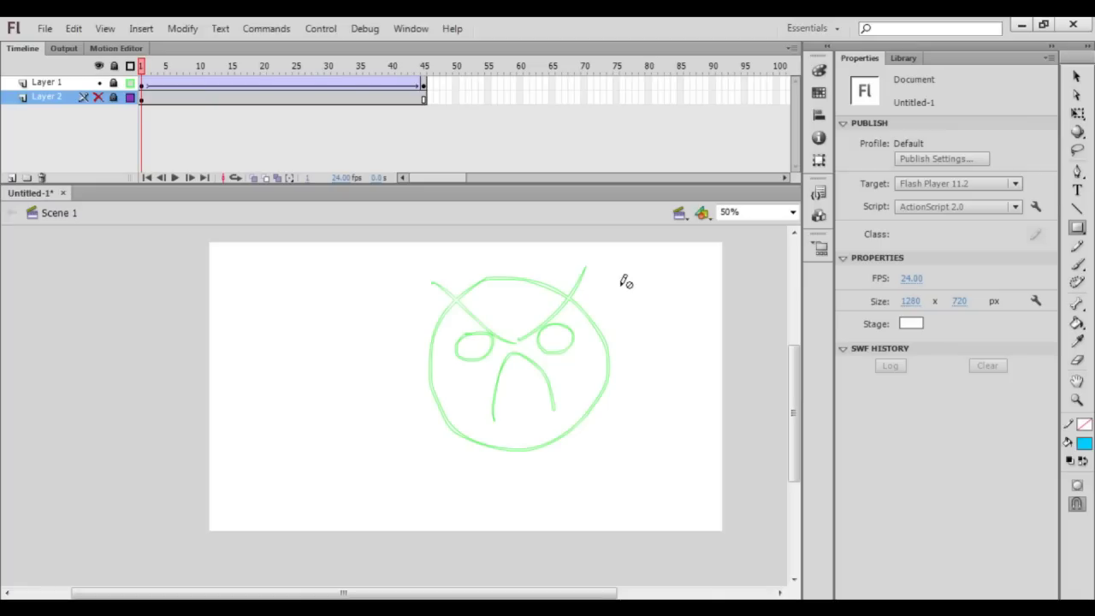
left_click(99, 97)
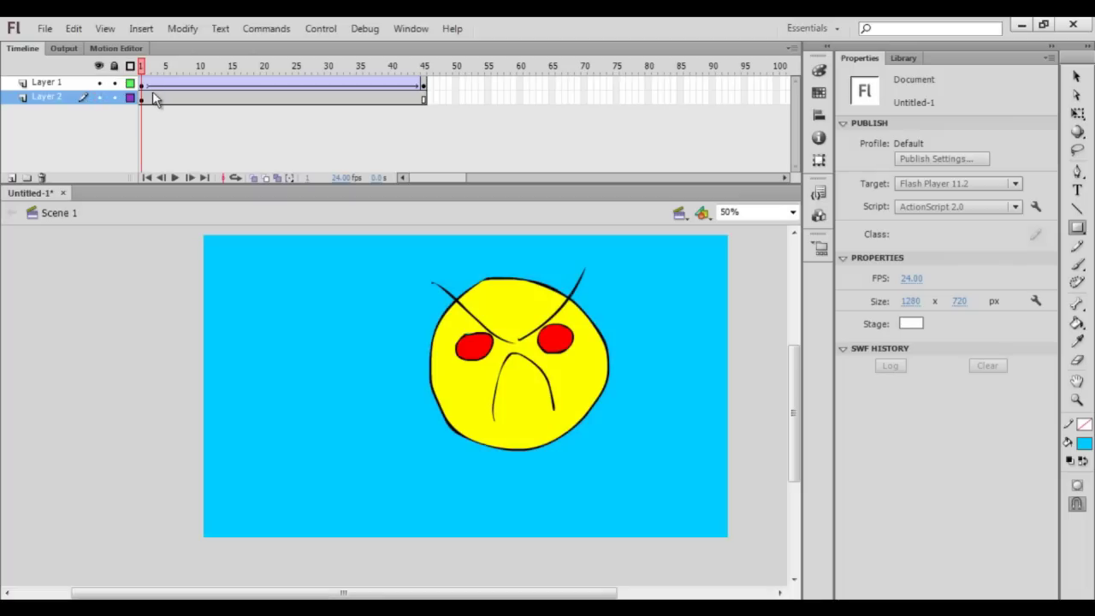
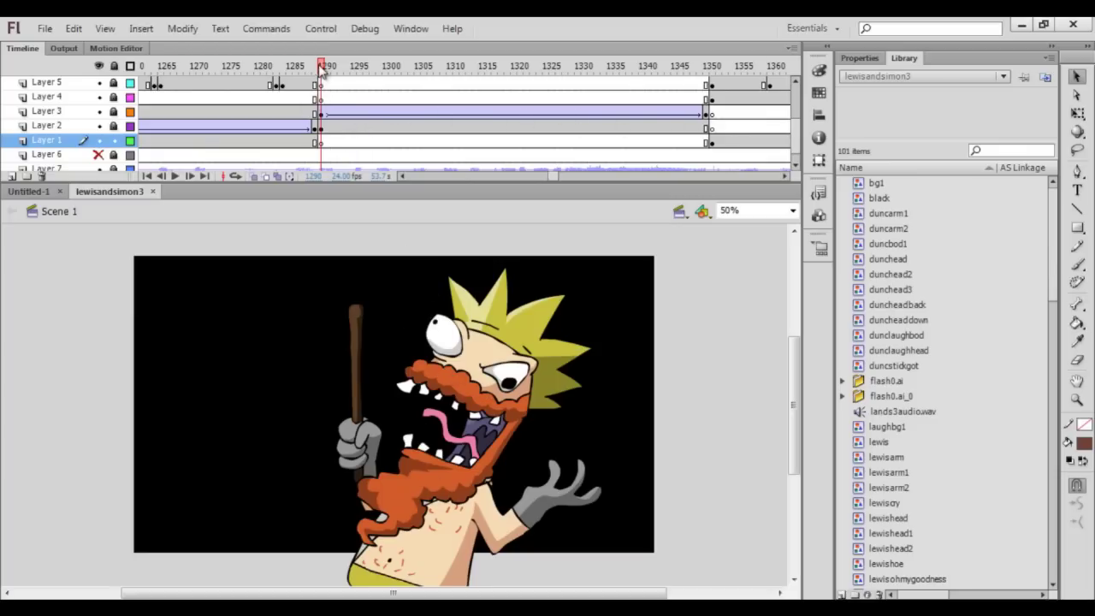
Preview the laughing shot from frame 1290 in lewisandsimon3 and display Layer 2 as outlines
left_click_drag(322, 68, 542, 104)
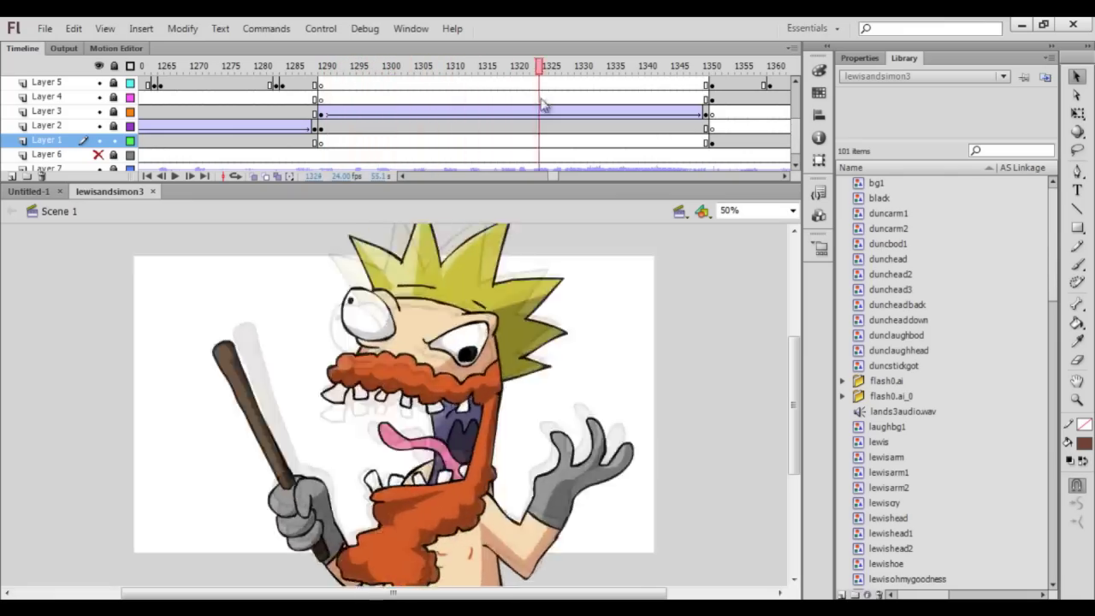
key("Return")
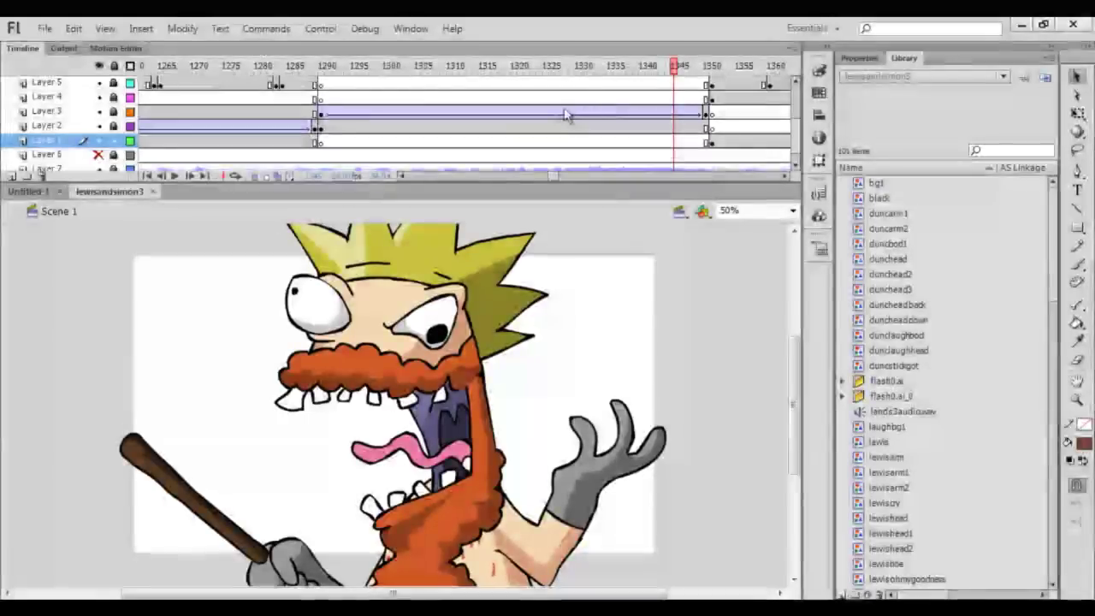
left_click(129, 154)
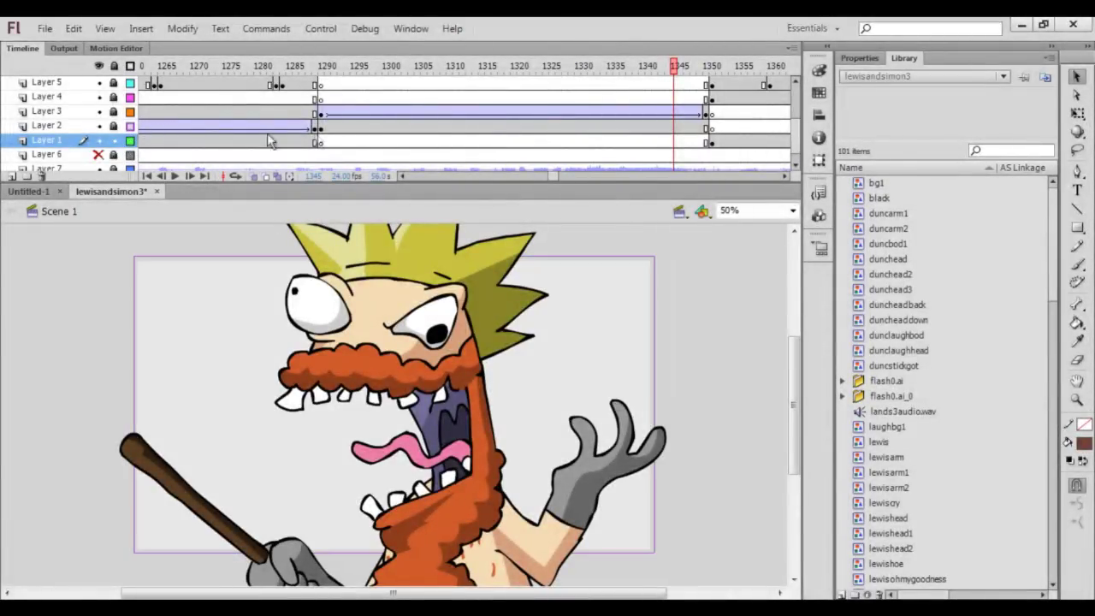
Remove the tween from Layer 3 and scrub through the shot up to its final frames
right_click(445, 111)
left_click(467, 115)
left_click(364, 68)
left_click_drag(370, 77, 710, 86)
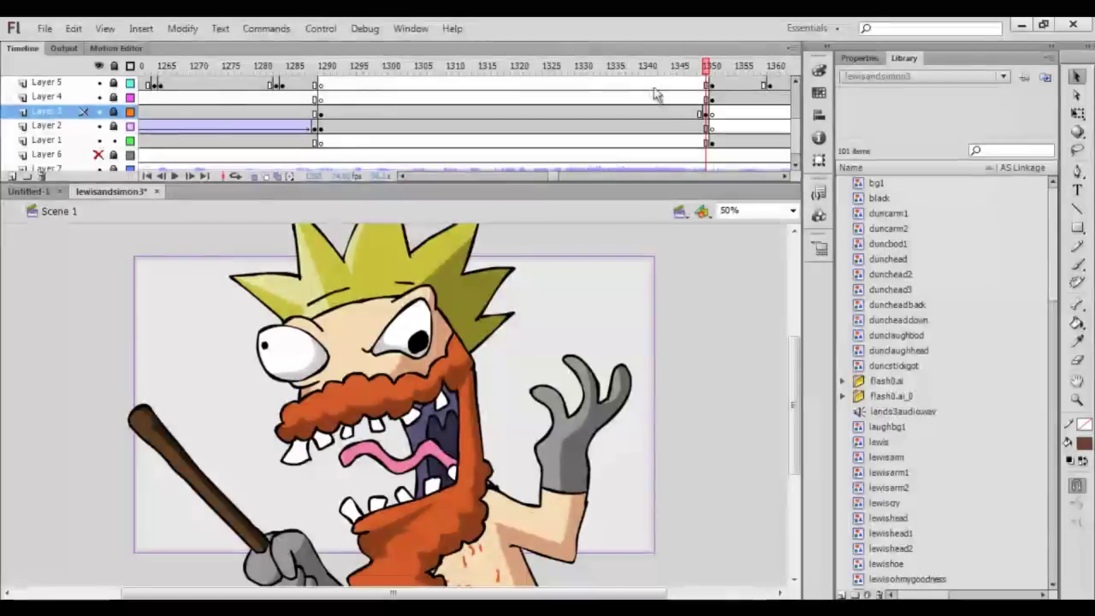
Unlock Layer 3, select its frame 1305 and open the laughing character symbol for editing
left_click(616, 112)
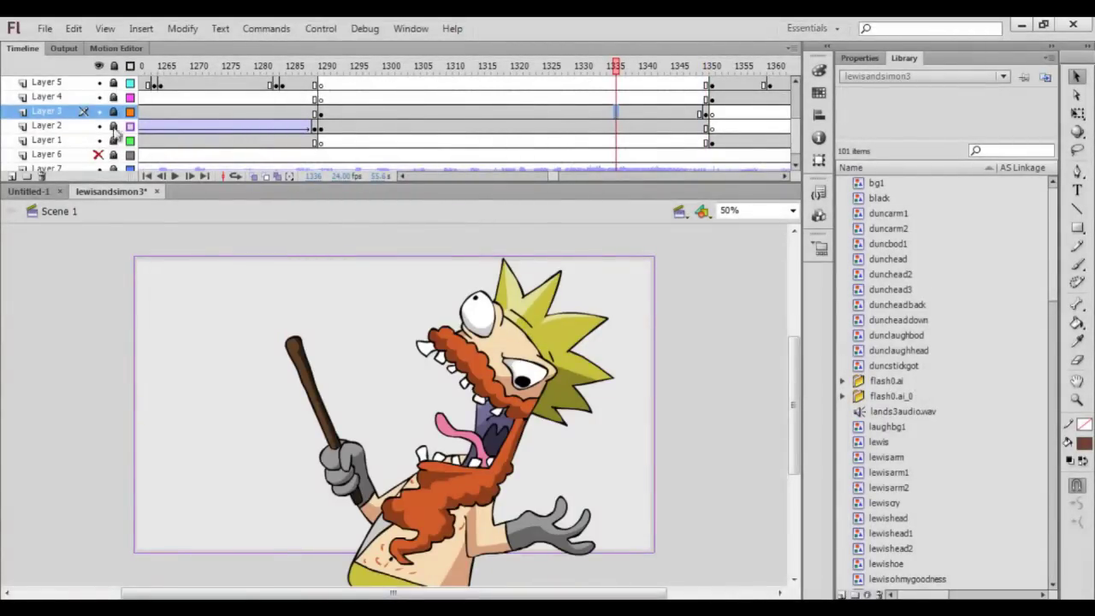
left_click(418, 112)
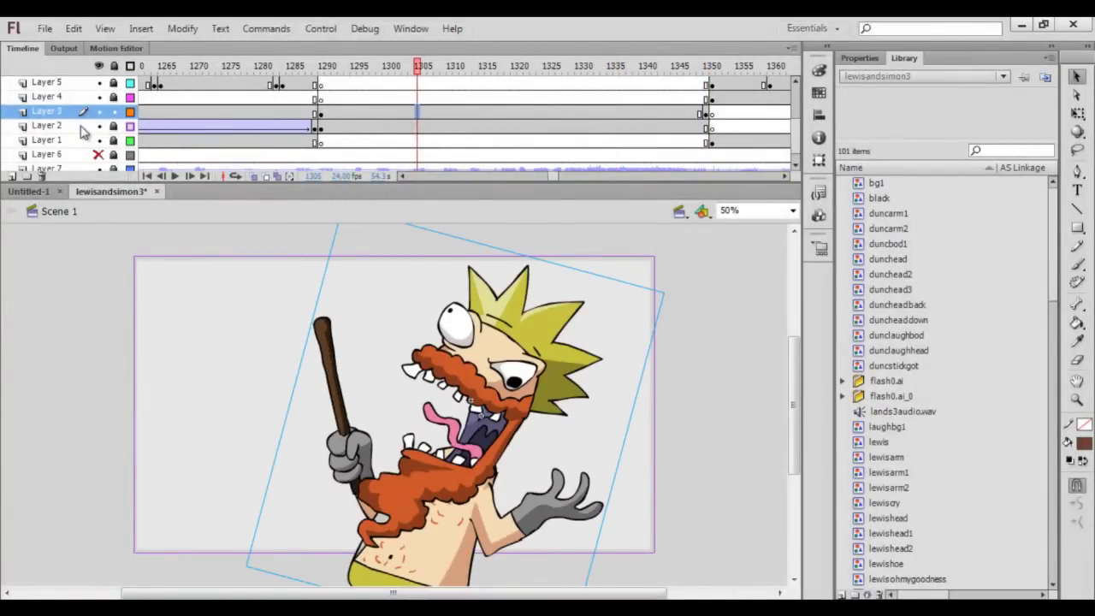
scroll(81, 129, "up", 3)
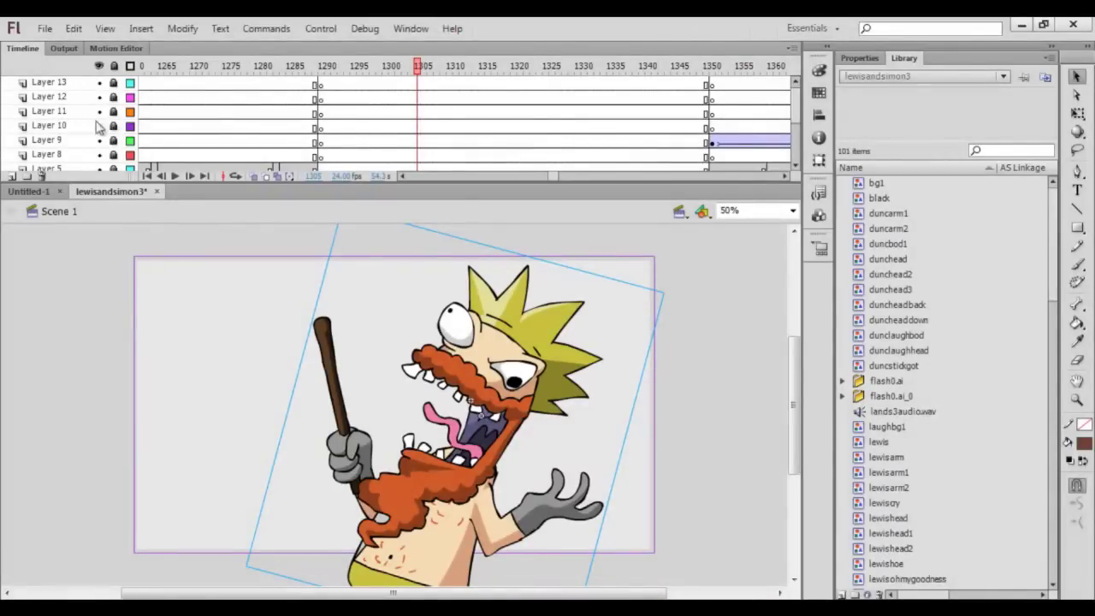
scroll(81, 128, "down", 3)
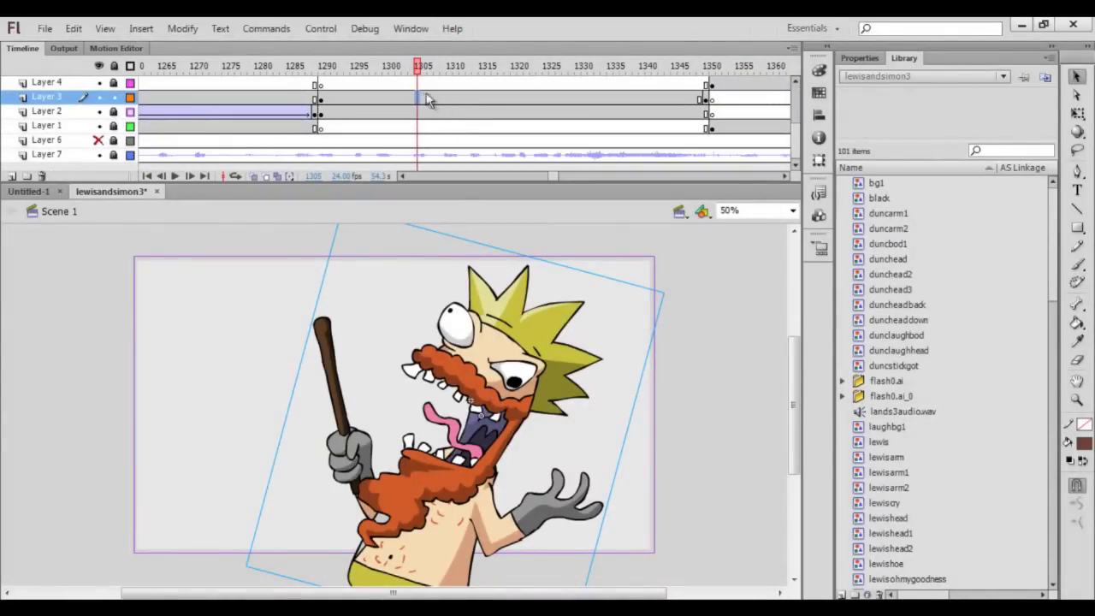
double_click(492, 351)
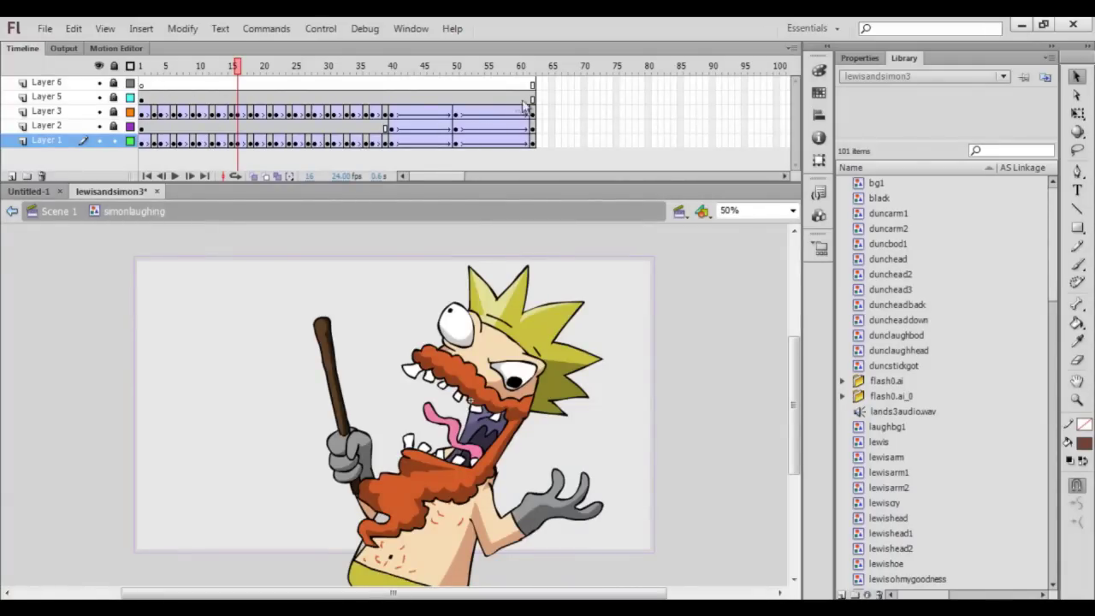
Go to frame 3 of the simonlaughing symbol and open the stick-holding arm symbol on Layer 1
left_click_drag(239, 68, 155, 85)
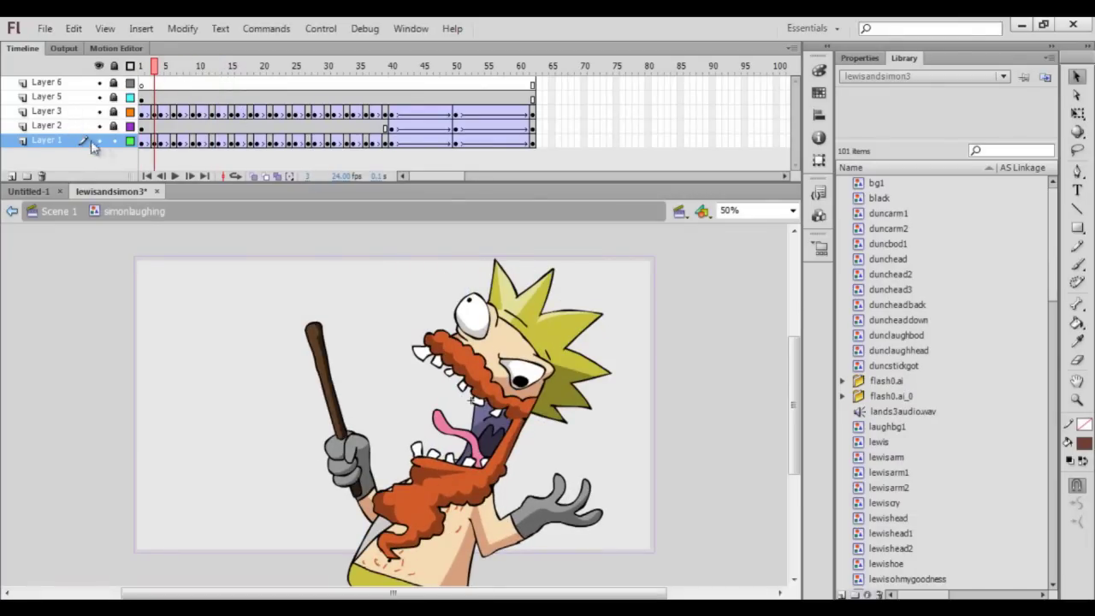
scroll(156, 154, "down", 3)
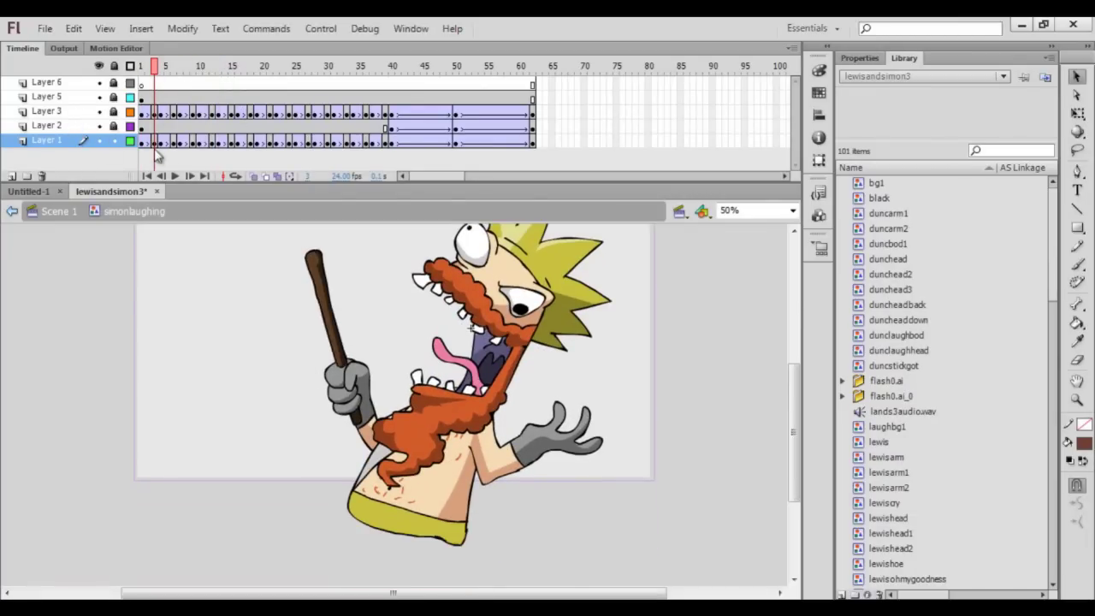
left_click(154, 144)
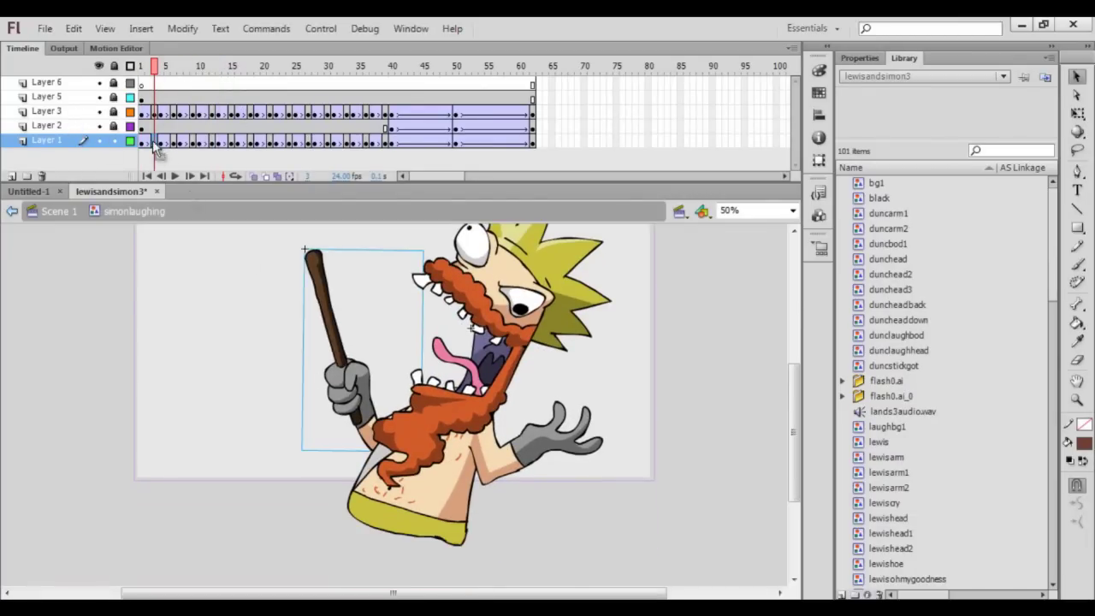
left_click(264, 299)
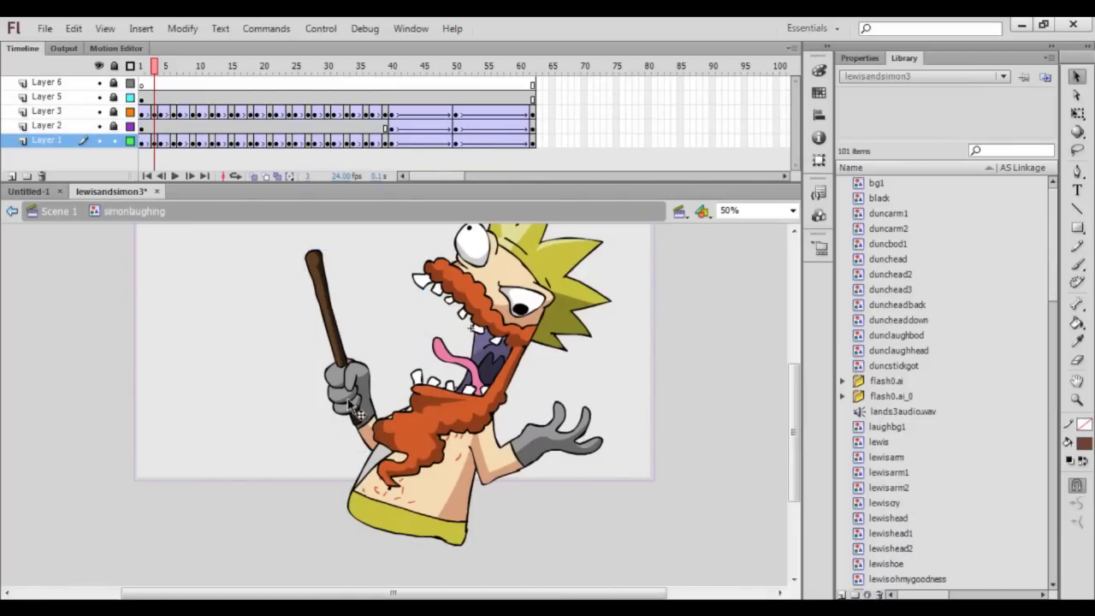
left_click(346, 368)
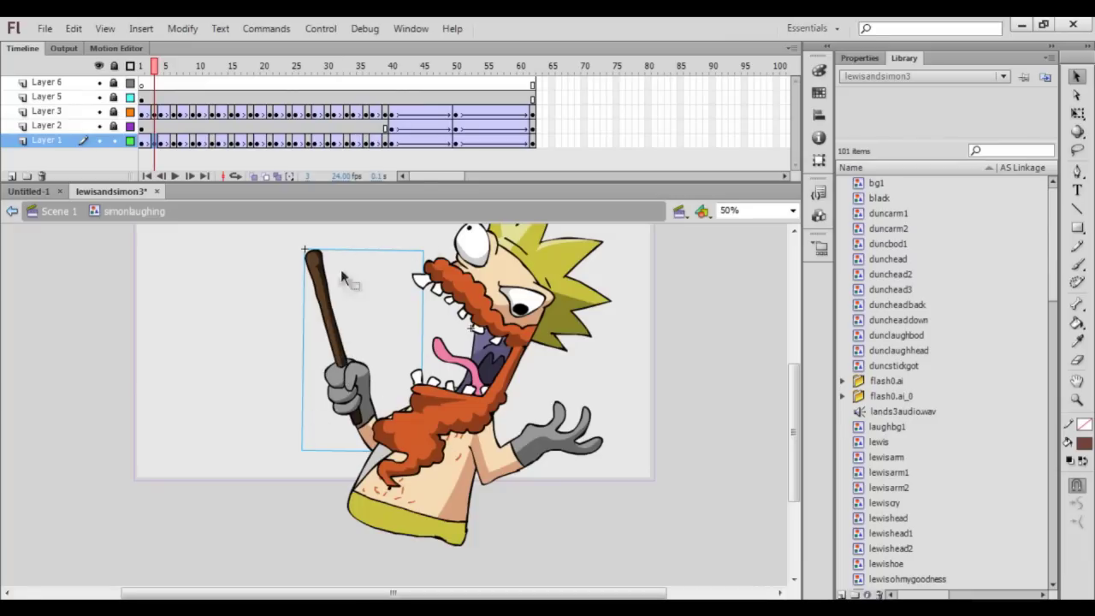
left_click_drag(352, 378, 354, 380)
double_click(355, 380)
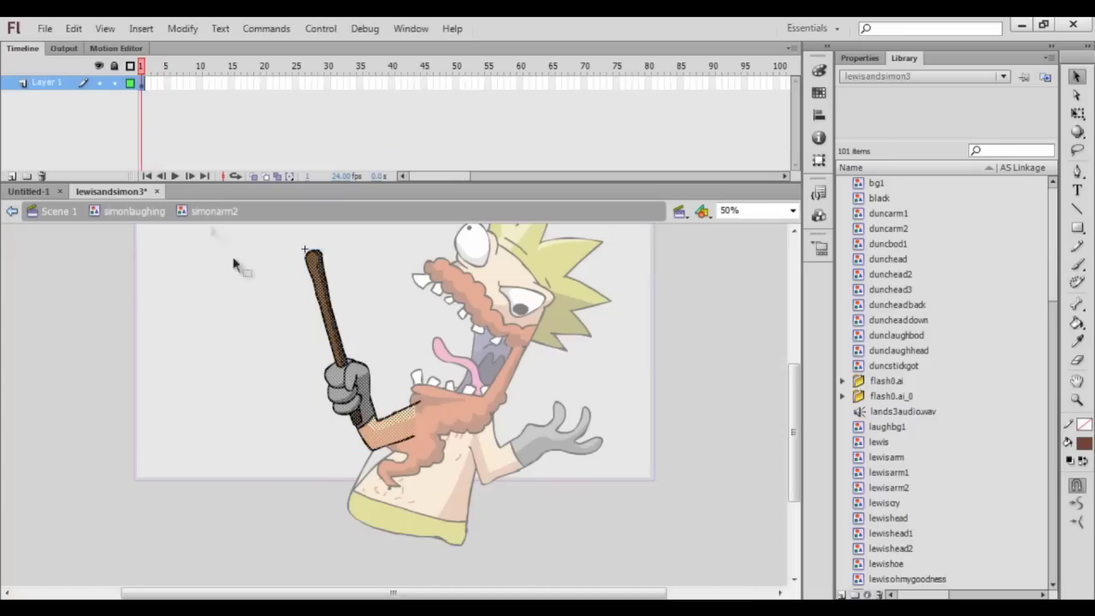
Examine the arm symbol's single-frame drawing and return to the simonlaughing symbol
left_click(258, 335)
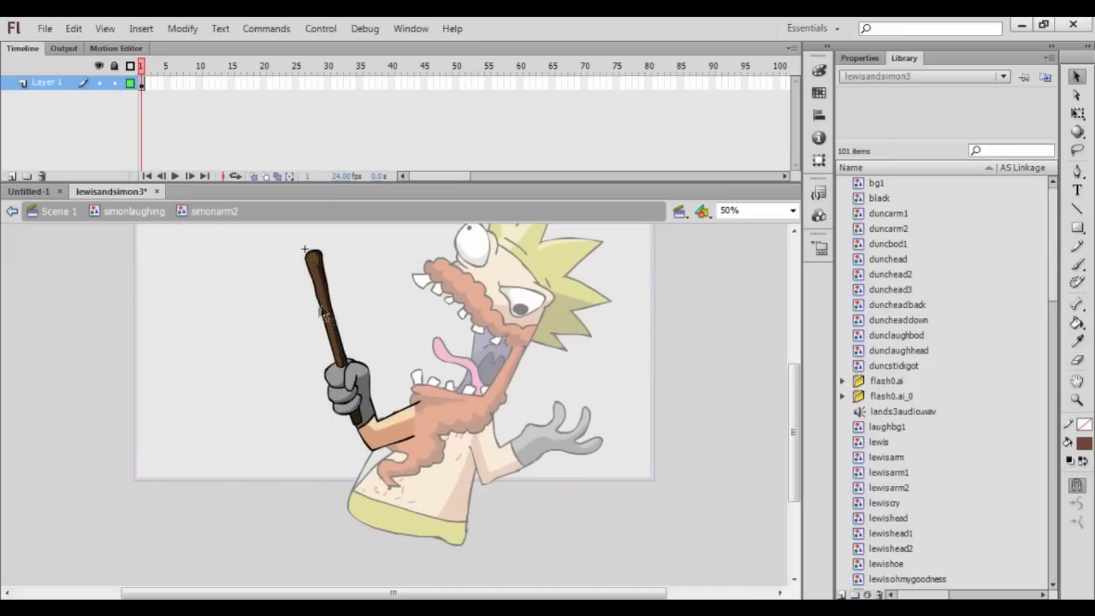
left_click(142, 83)
left_click(251, 421)
left_click(134, 212)
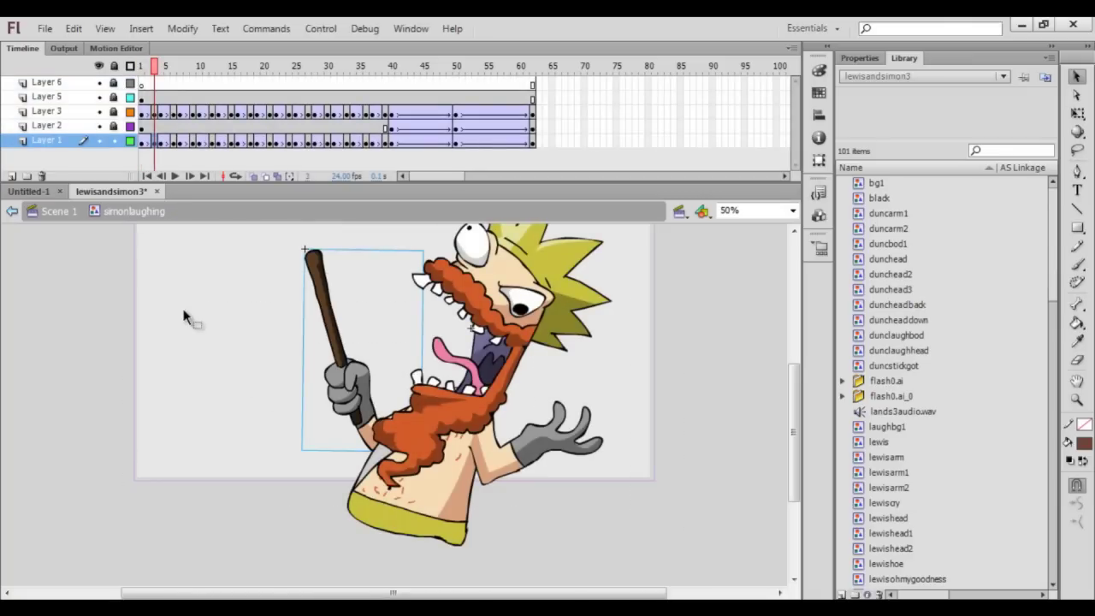
Scrub the nested laughing animation from frame 1 to frame 23 to examine the arm movement
left_click(153, 141)
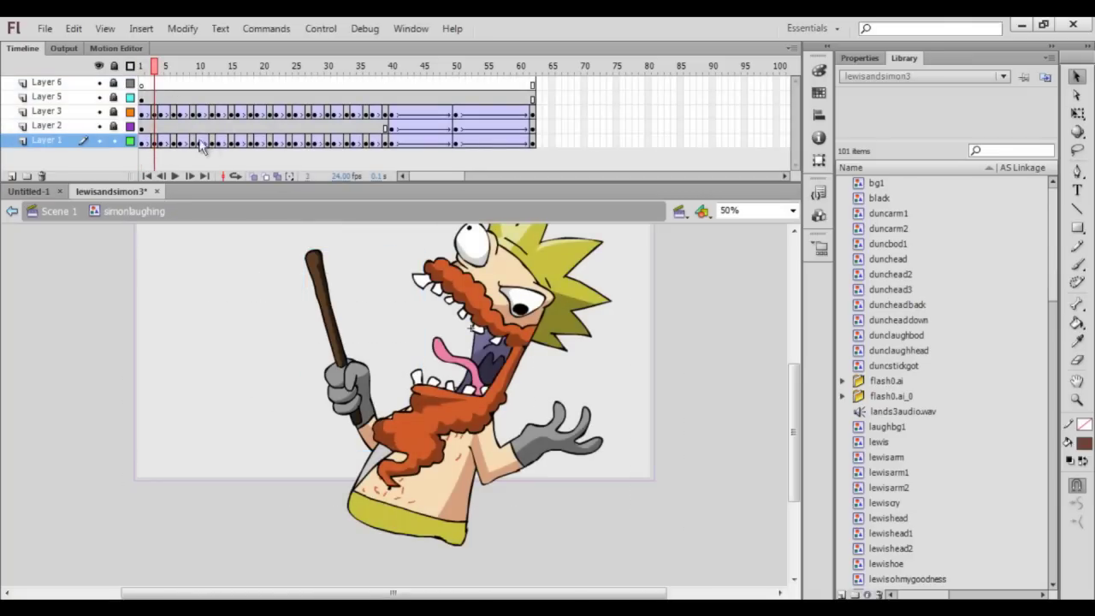
left_click(144, 69)
left_click_drag(147, 76, 288, 104)
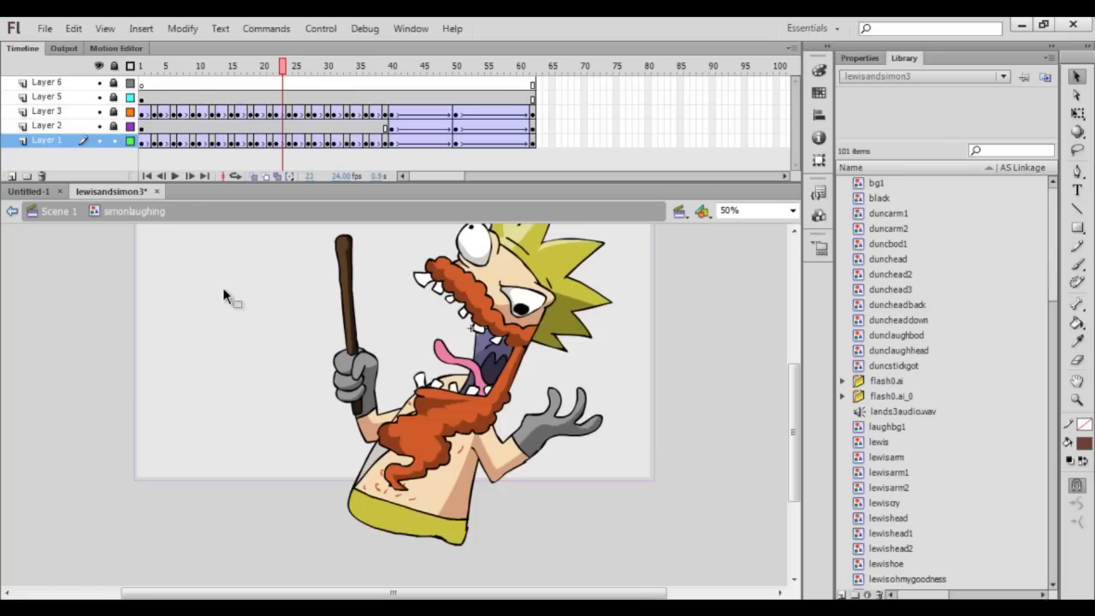
scroll(150, 382, "up", 2)
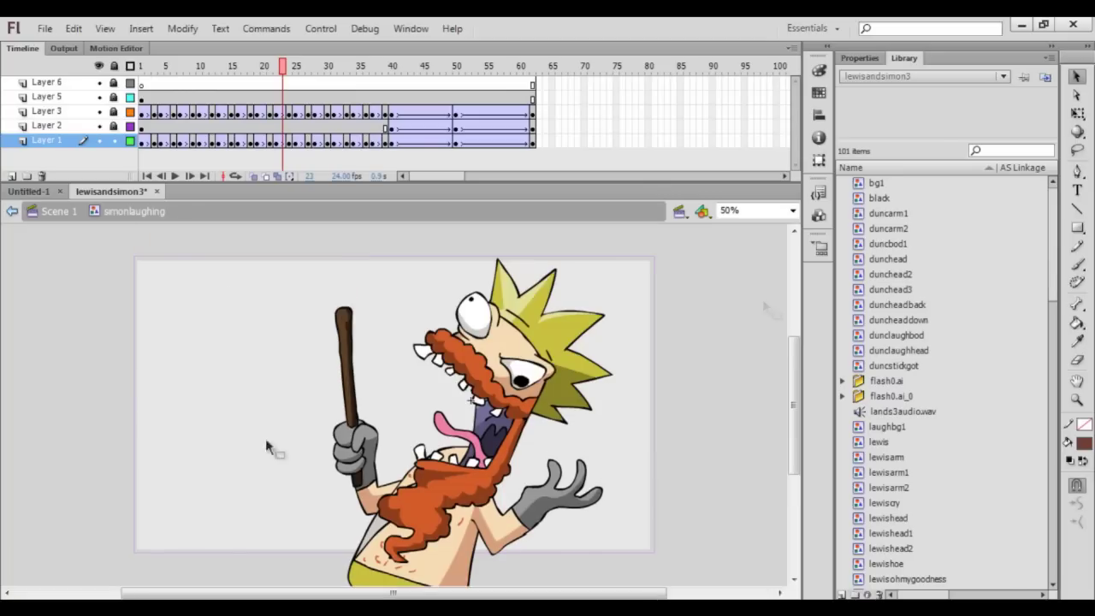
left_click_drag(792, 389, 792, 396)
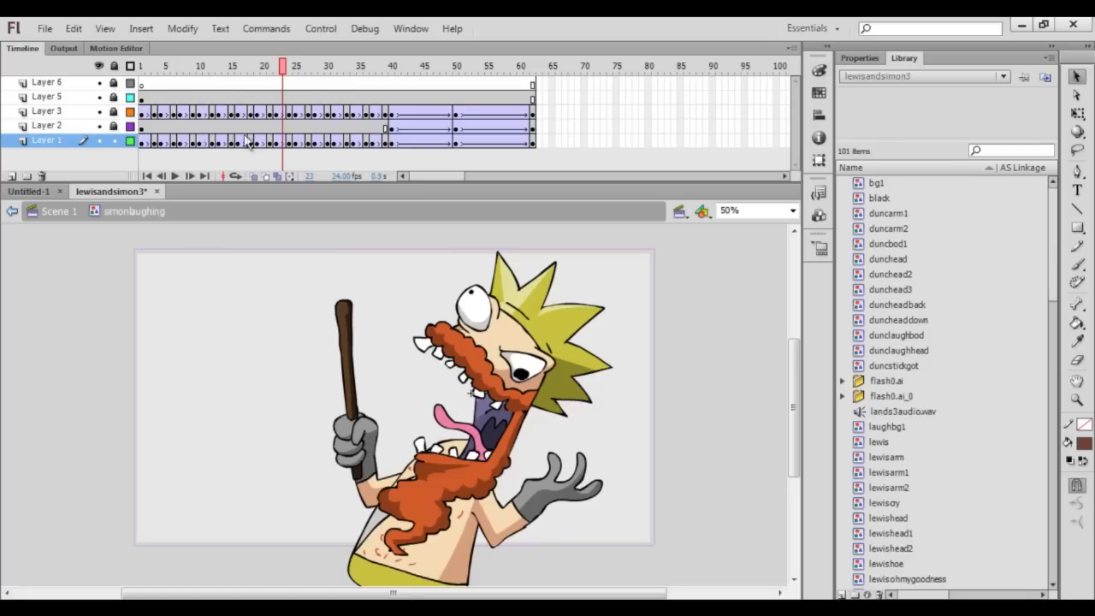
Select the arm on Layer 1 at frame 24 and hide Layers 6, 5, 3 and 2
left_click(289, 147)
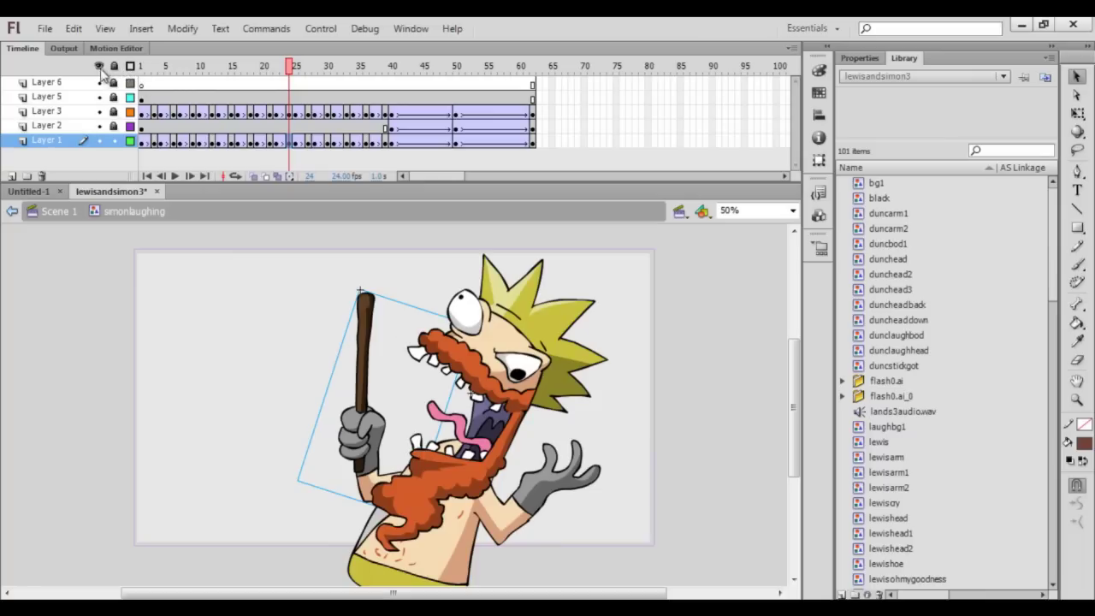
left_click_drag(99, 82, 99, 126)
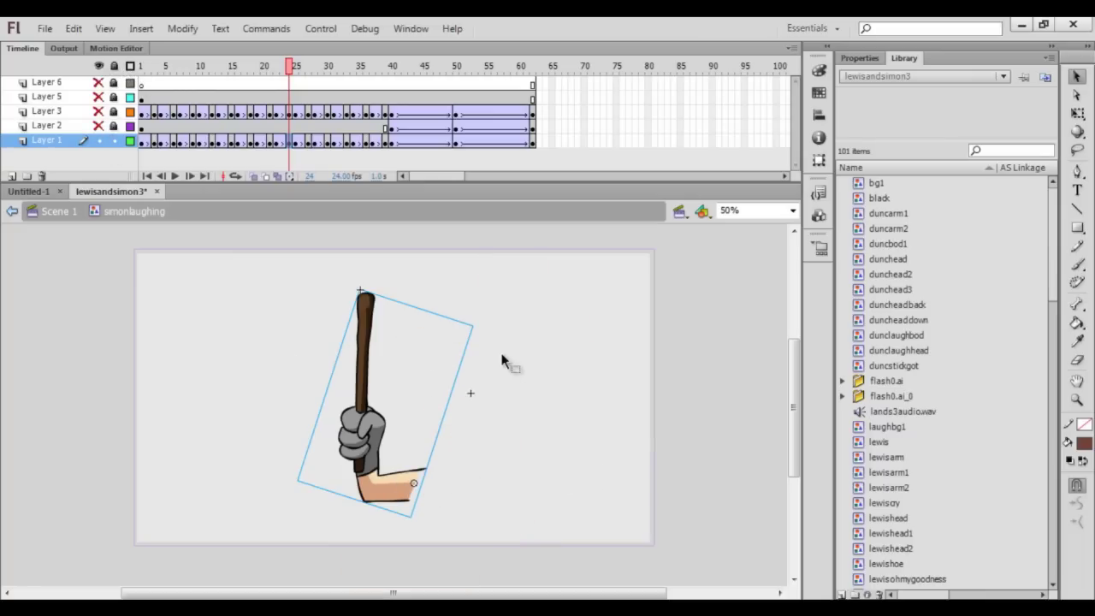
Use Free Transform to move the arm's transformation point to the elbow end and test rotating the arm about it
left_click(1078, 115)
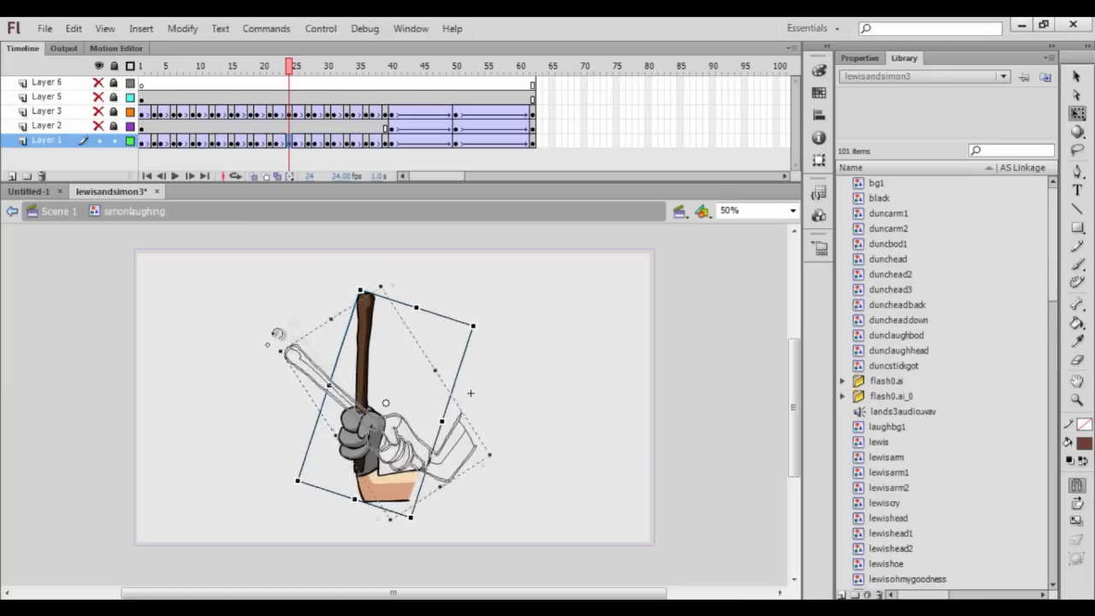
left_click_drag(385, 402, 417, 490)
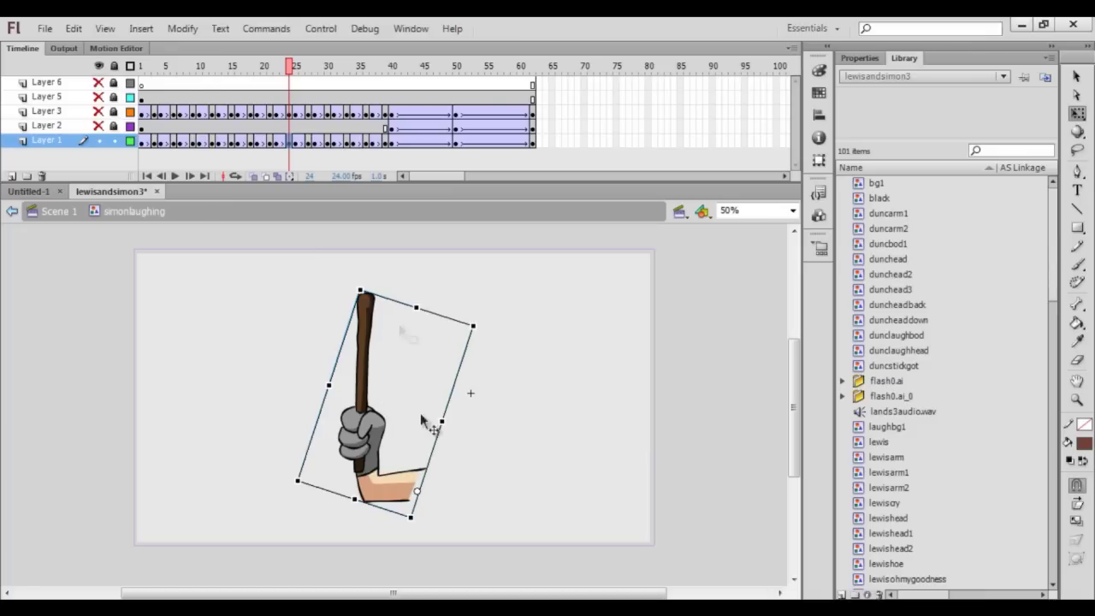
mouse_move(370, 276)
left_mouse_down()
mouse_move(289, 342)
mouse_move(248, 402)
mouse_move(374, 288)
left_mouse_up()
Show all hidden layers, go to frame 5, and unlock Layer 2 to select the body with Layer 1 locked
left_click_drag(99, 127, 96, 85)
left_click(160, 127)
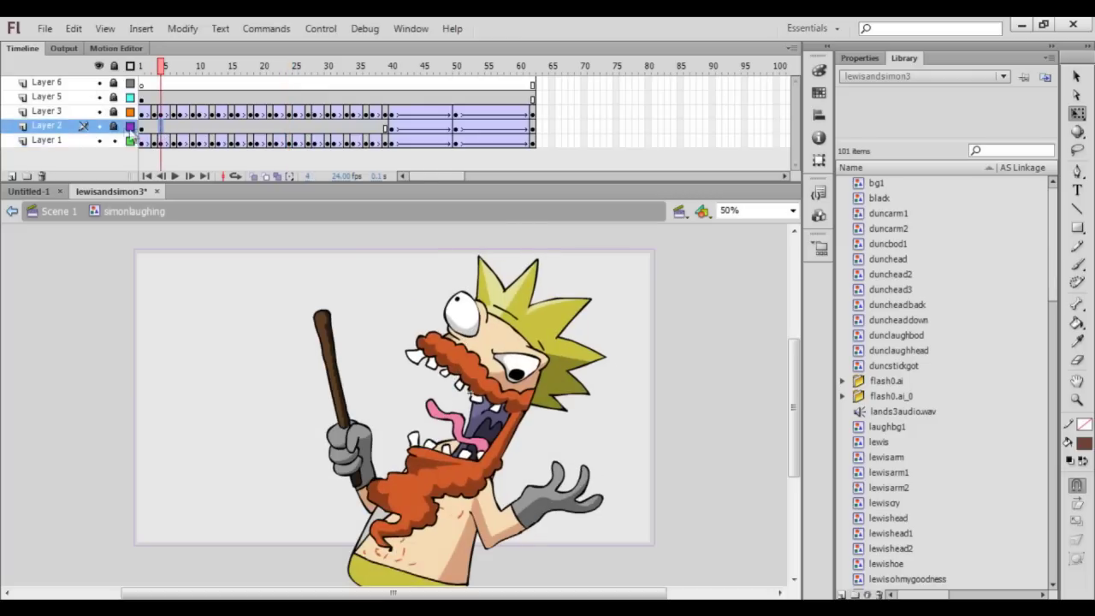
left_click(167, 126)
left_click(271, 399)
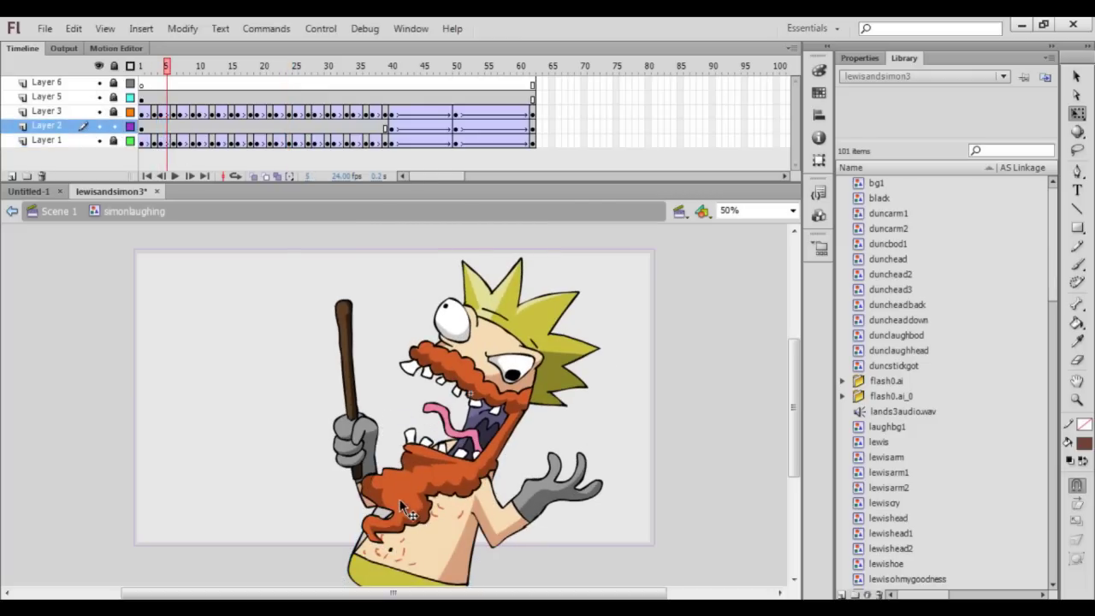
left_click(383, 490)
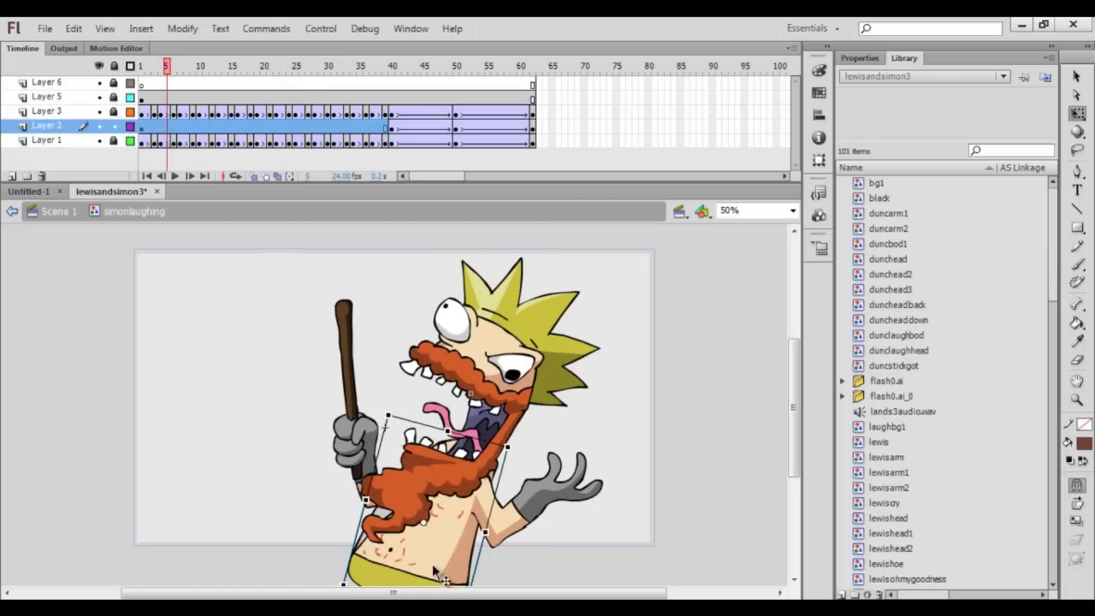
Open the simonbody symbol, examine its frames, and return to the simonlaughing symbol
left_click_drag(433, 565, 426, 541)
double_click(426, 541)
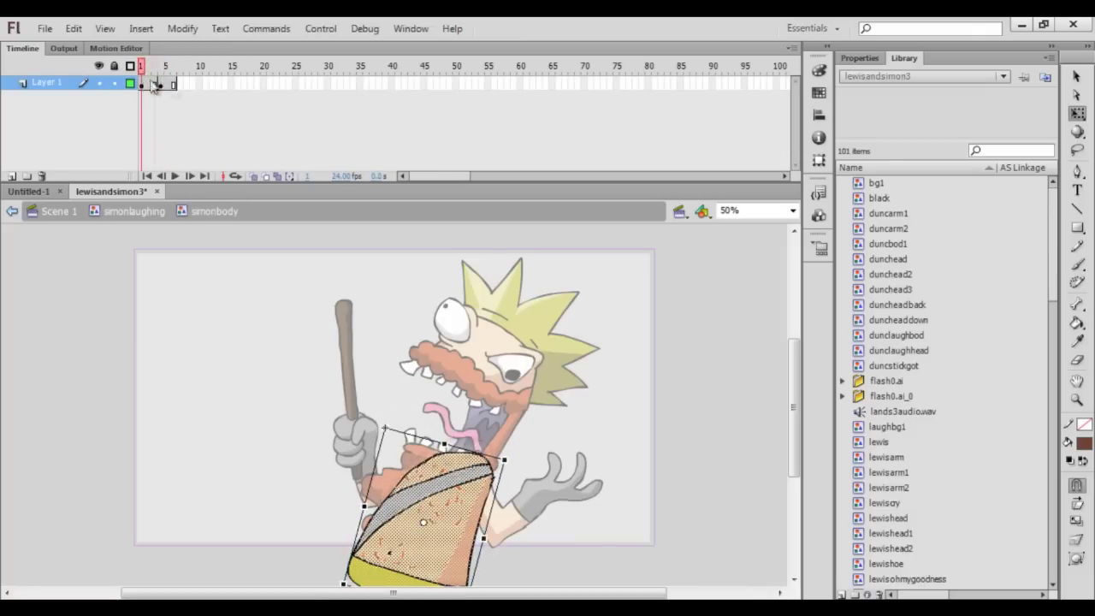
left_click_drag(174, 95, 143, 96)
left_click(133, 211)
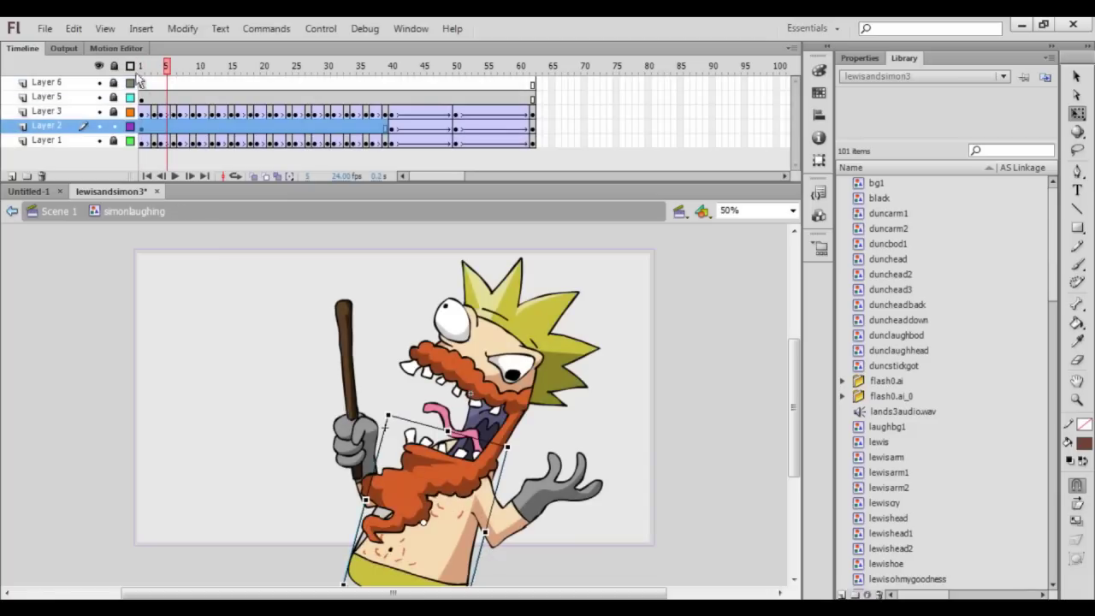
Scrub the laughing animation to frame 23, then inspect the open-handed arm on Layer 3 at frame 3 and lock that layer
left_click_drag(182, 79, 282, 96)
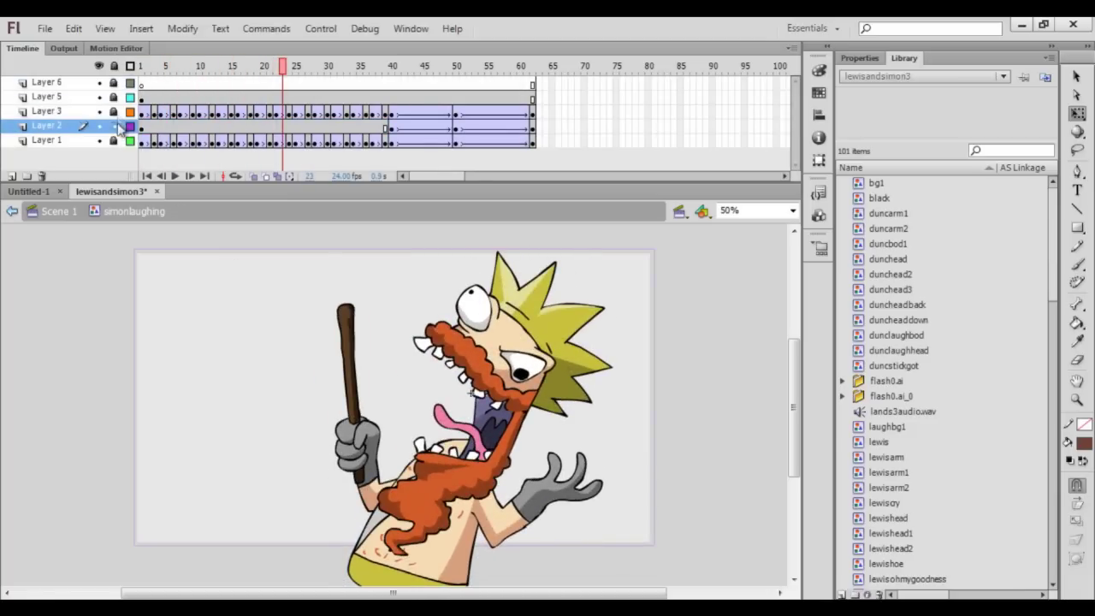
left_click(164, 114)
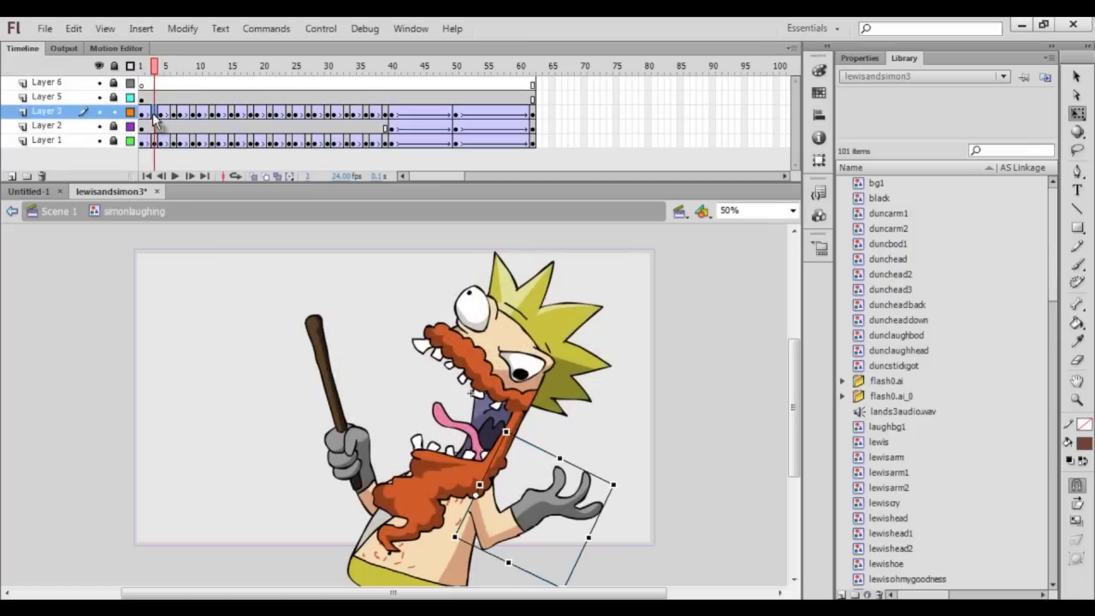
left_click(114, 112)
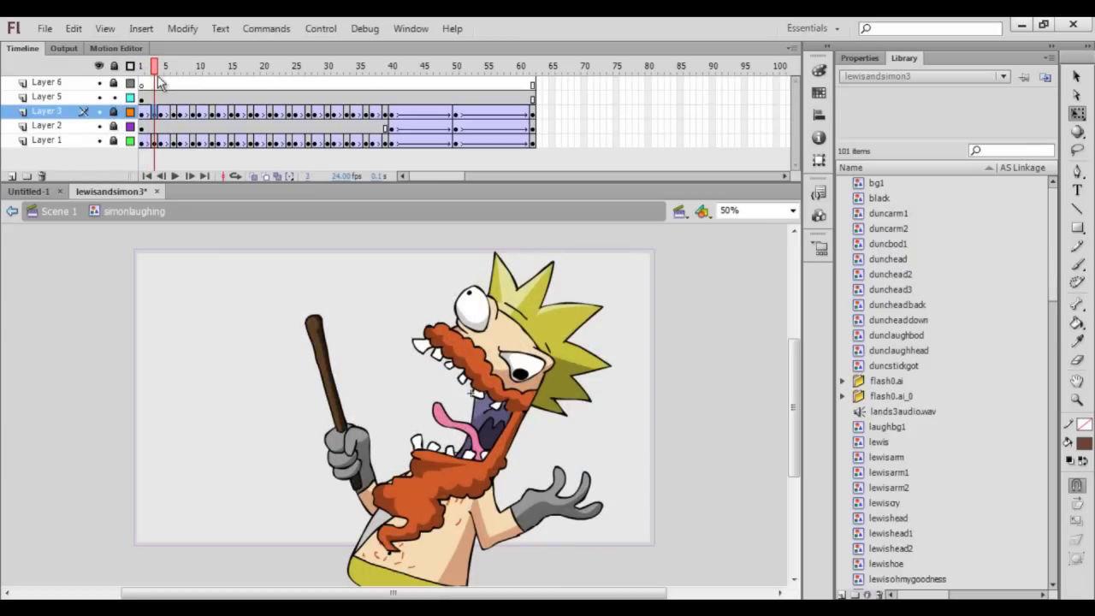
Scrub to frame 12 and open the simonlaughinghead symbol from the unlocked Layer 5
left_click_drag(162, 82, 213, 81)
left_click(500, 370)
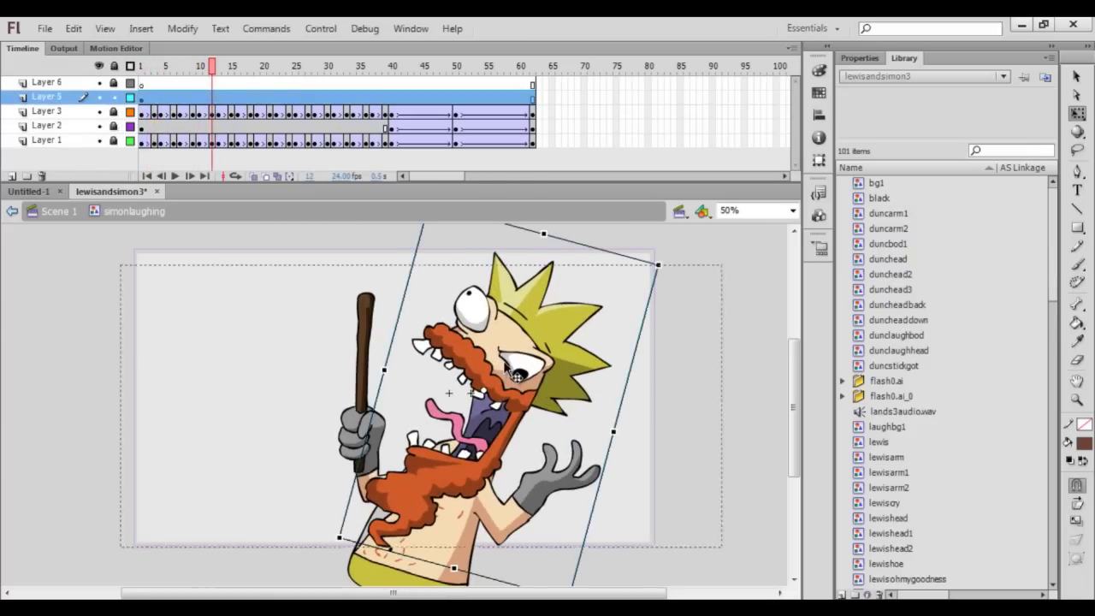
double_click(500, 371)
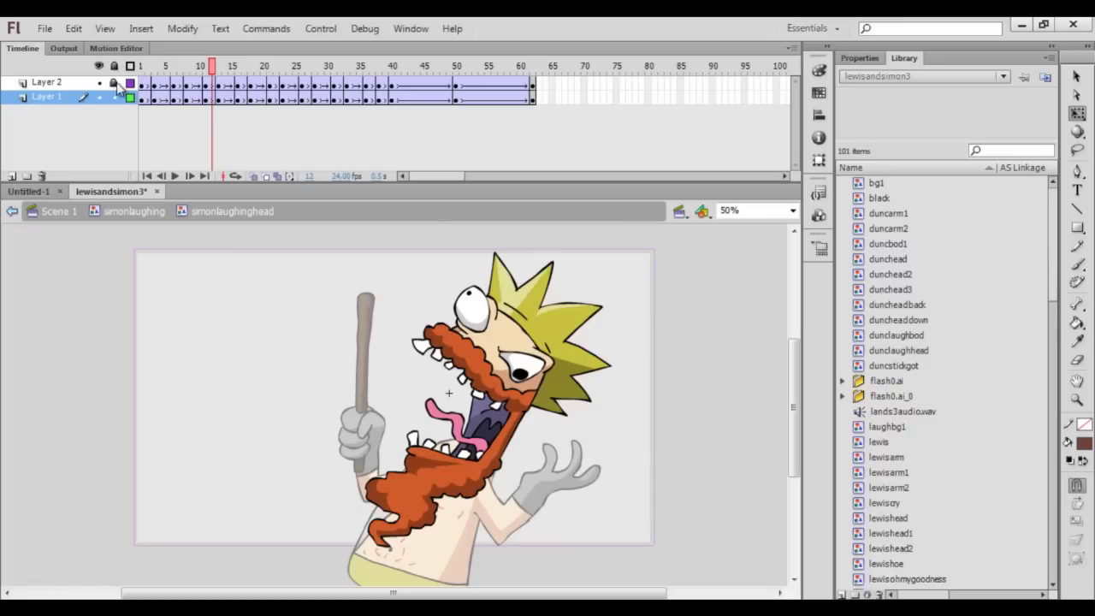
Unlock Layer 2 of the head symbol and examine the separate upper head and lower jaw pieces at frame 13
left_click(512, 362)
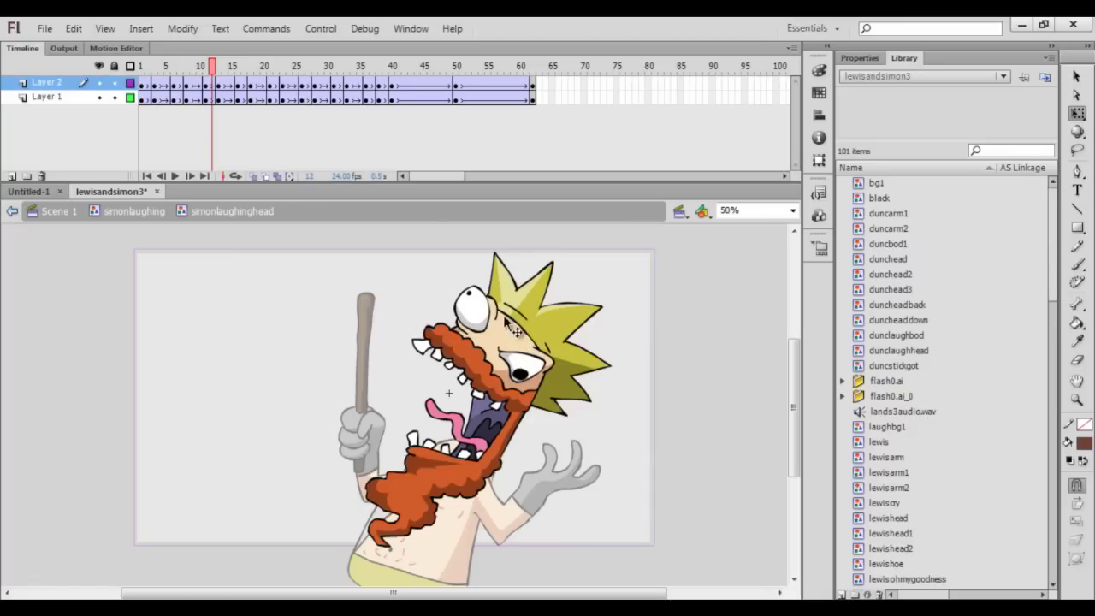
left_click(218, 83)
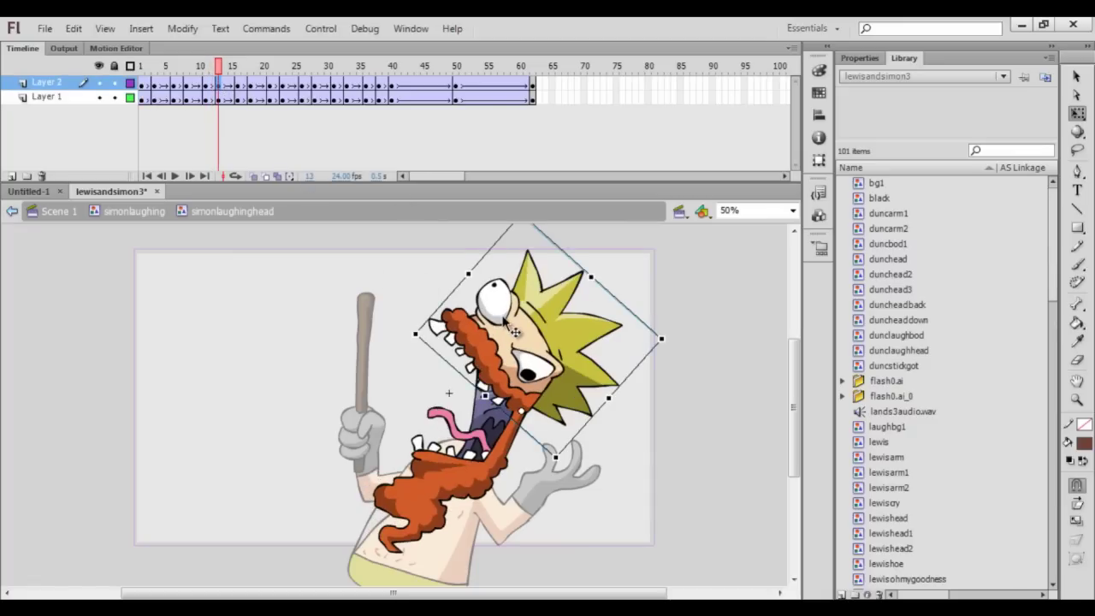
left_click(348, 297)
left_click(437, 506)
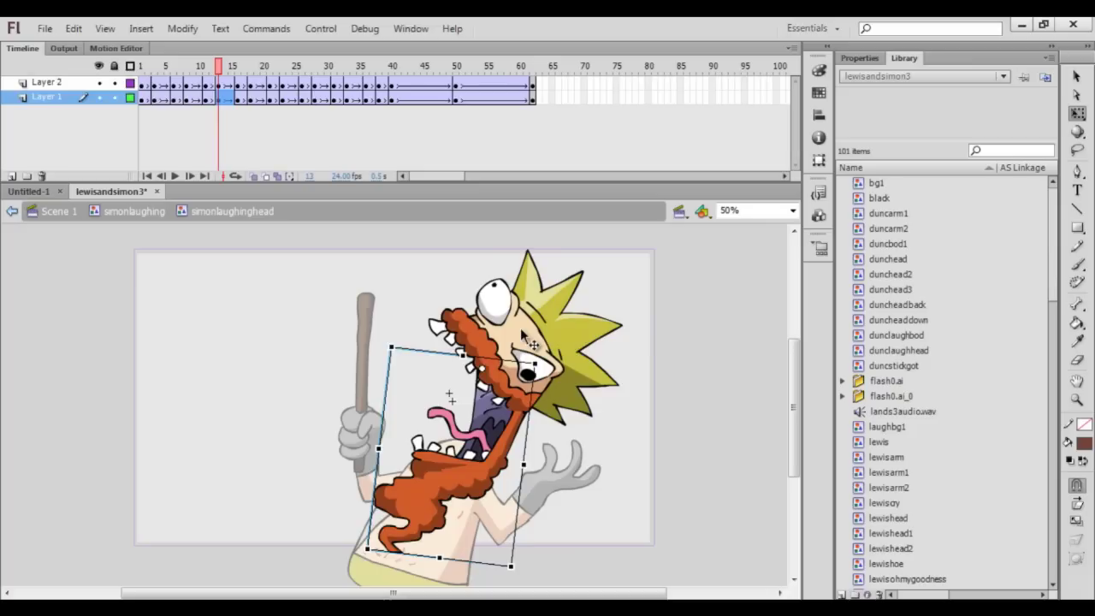
left_click(532, 342)
left_click(449, 466)
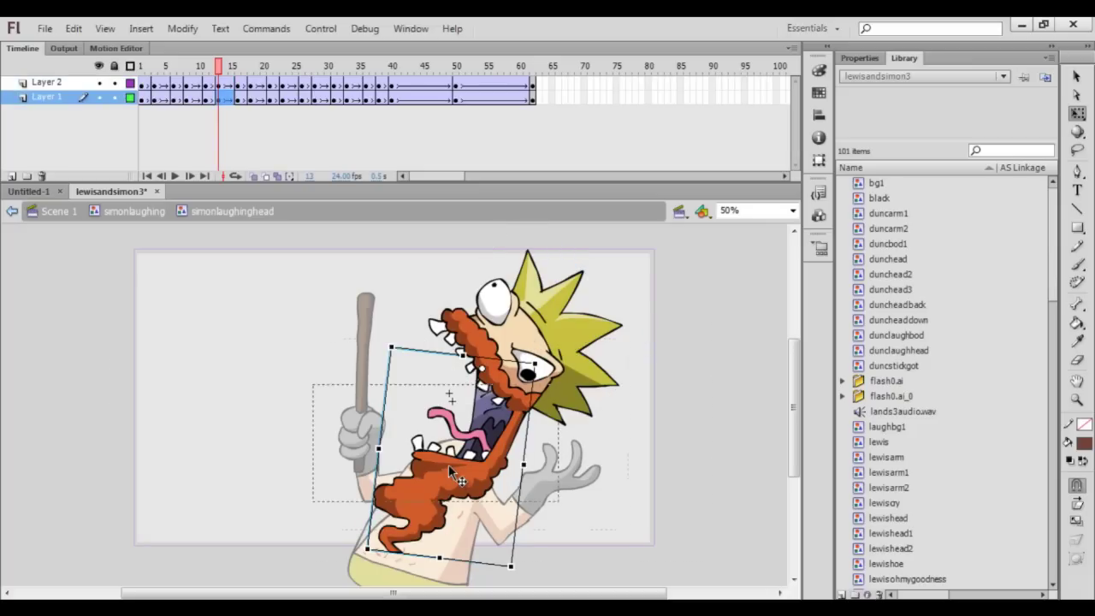
Open the simonsbottommouth symbol and examine the inner mouth drawing on Layer 1
double_click(449, 464)
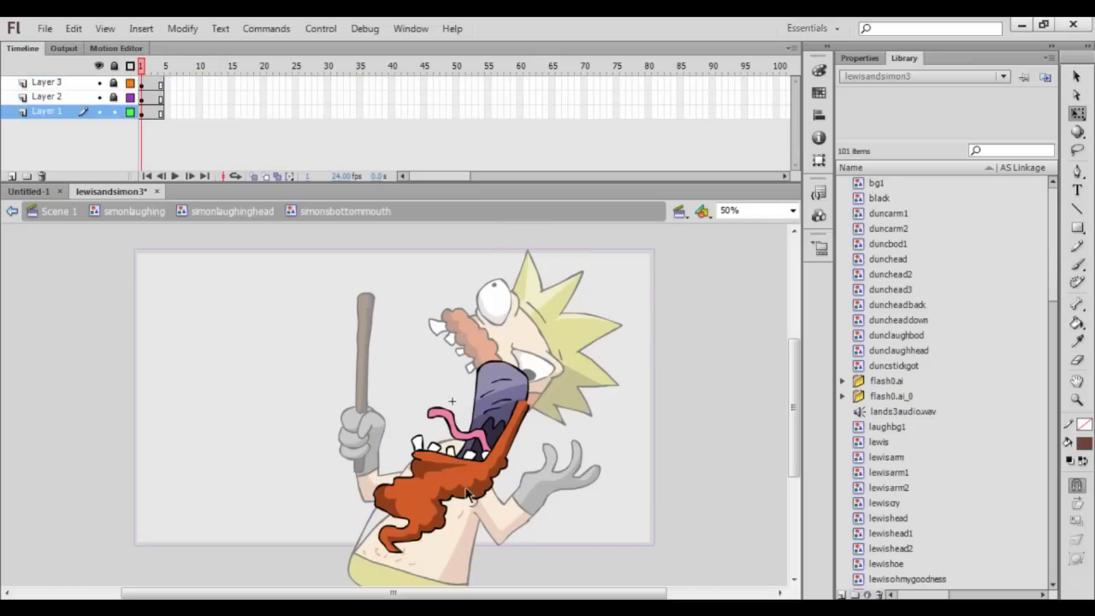
left_click(484, 423)
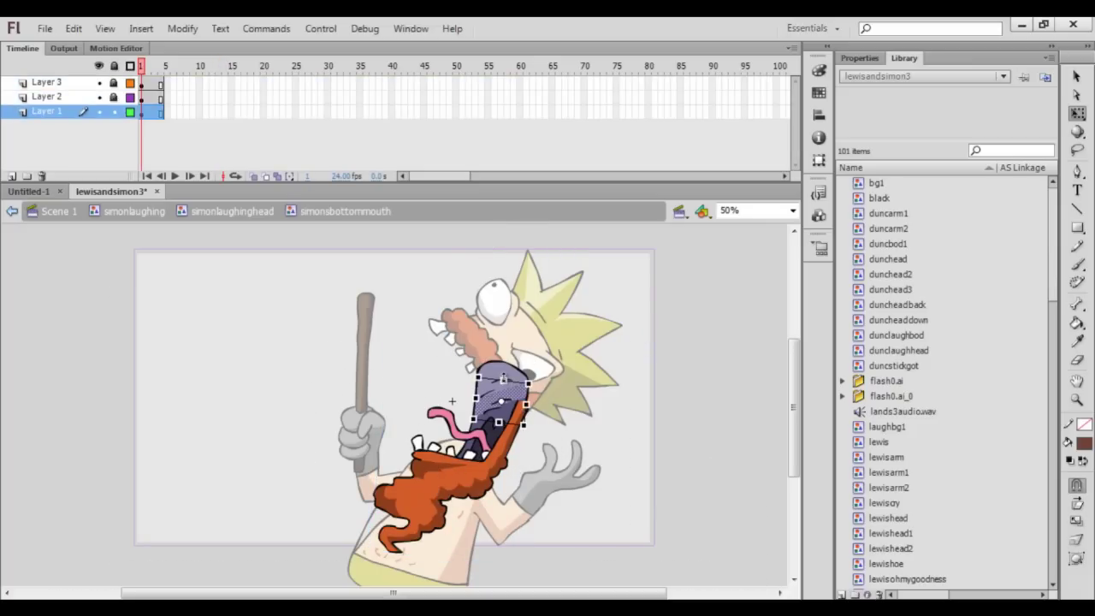
left_click(462, 428)
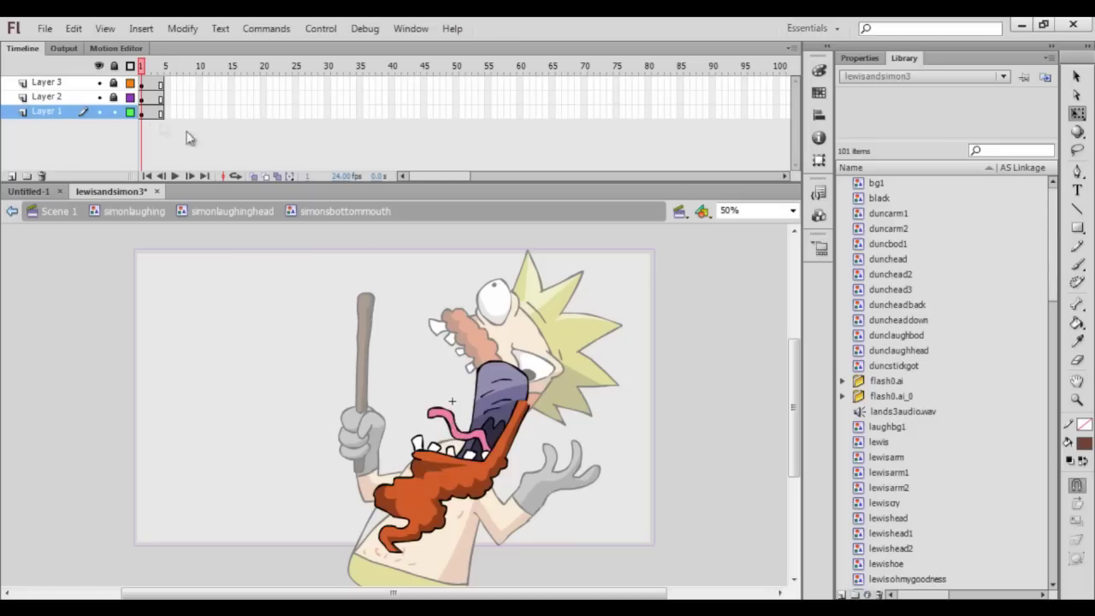
Unlock Layer 2, open the simontongue symbol, and scrub its frame-by-frame animation from frame 1 to 4
left_click(460, 427)
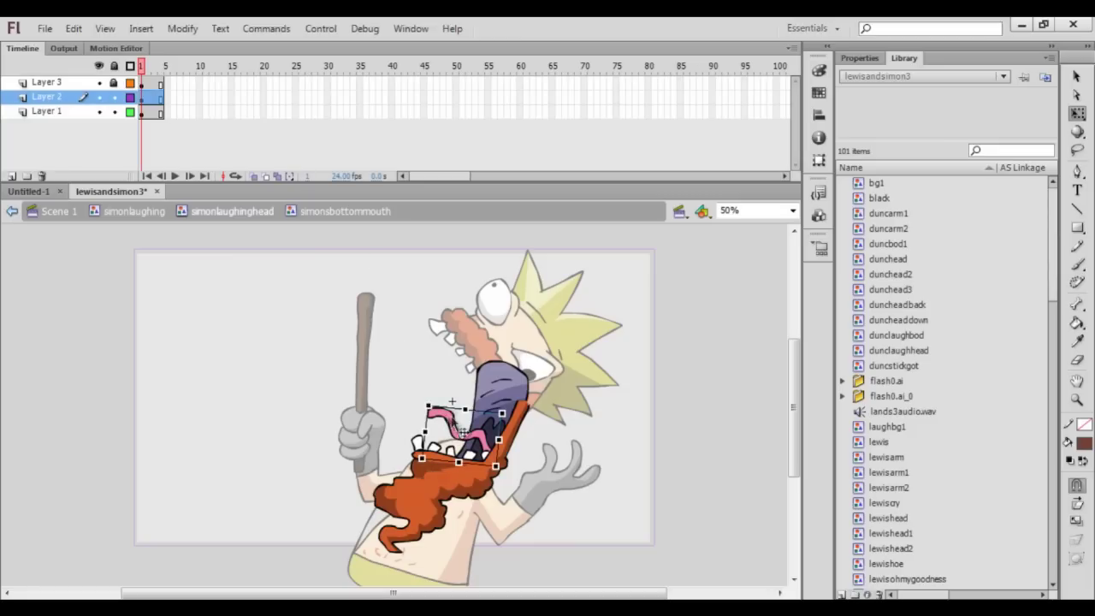
double_click(461, 428)
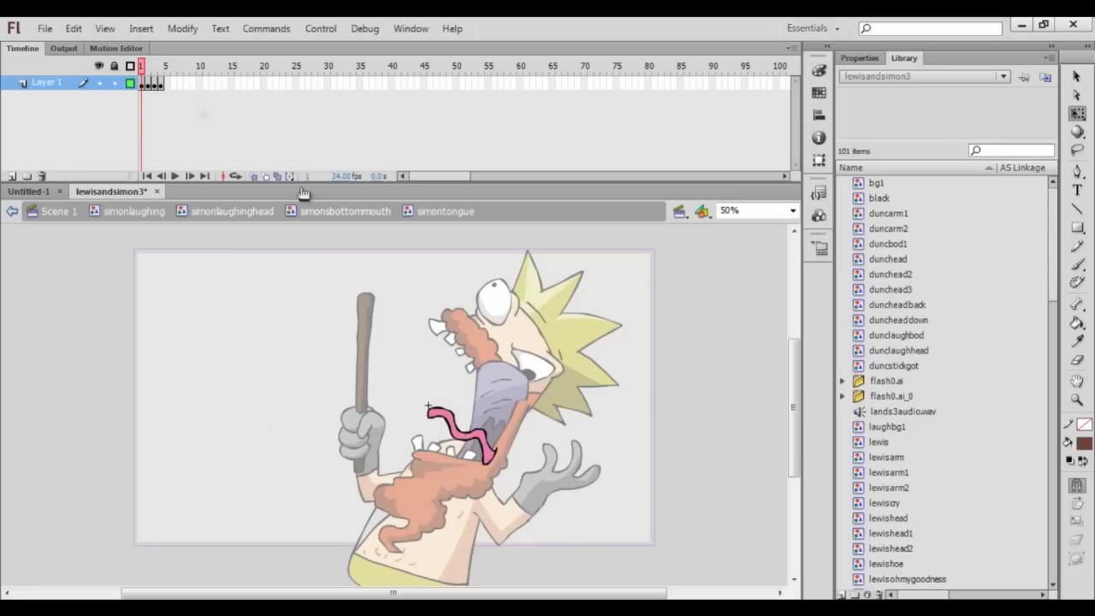
left_click_drag(144, 82, 164, 77)
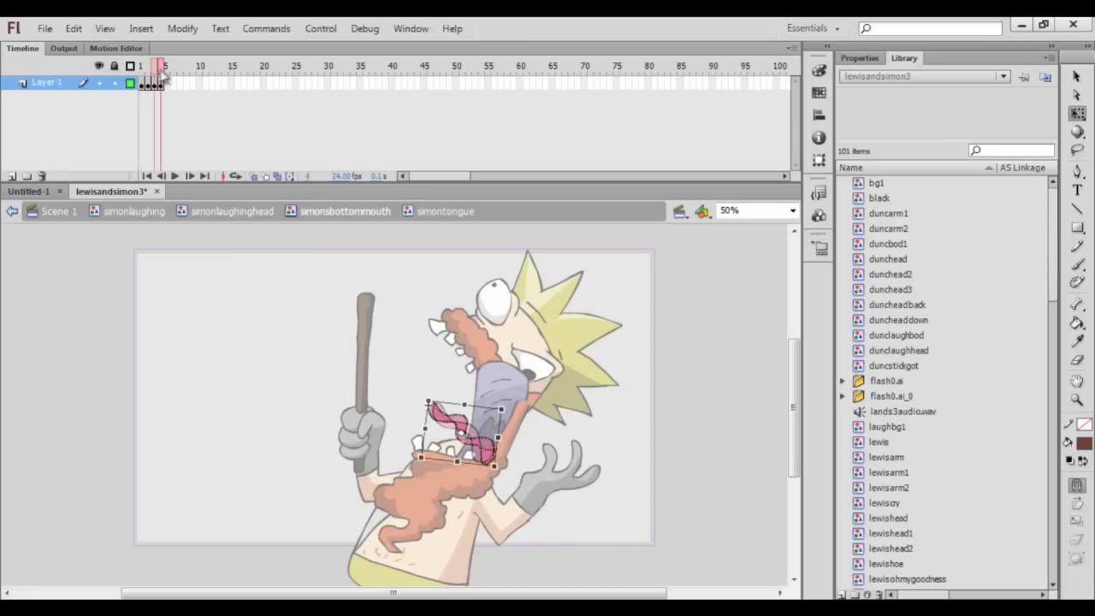
left_click(139, 81)
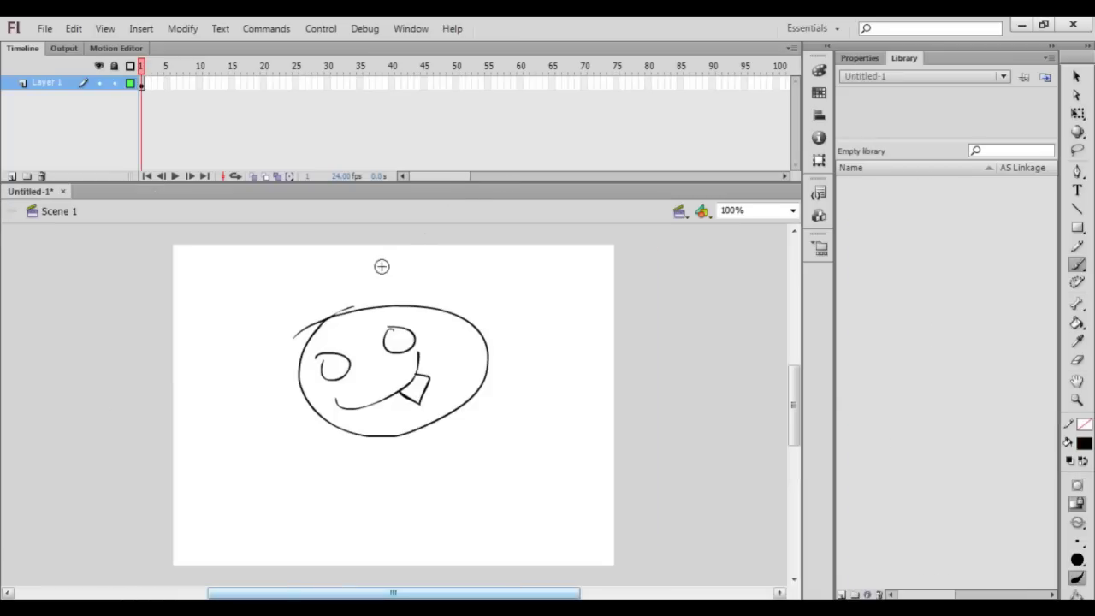
Select the entire face drawing in Untitled-1 and convert it to a Movie Clip symbol named Symbol 1
key("v")
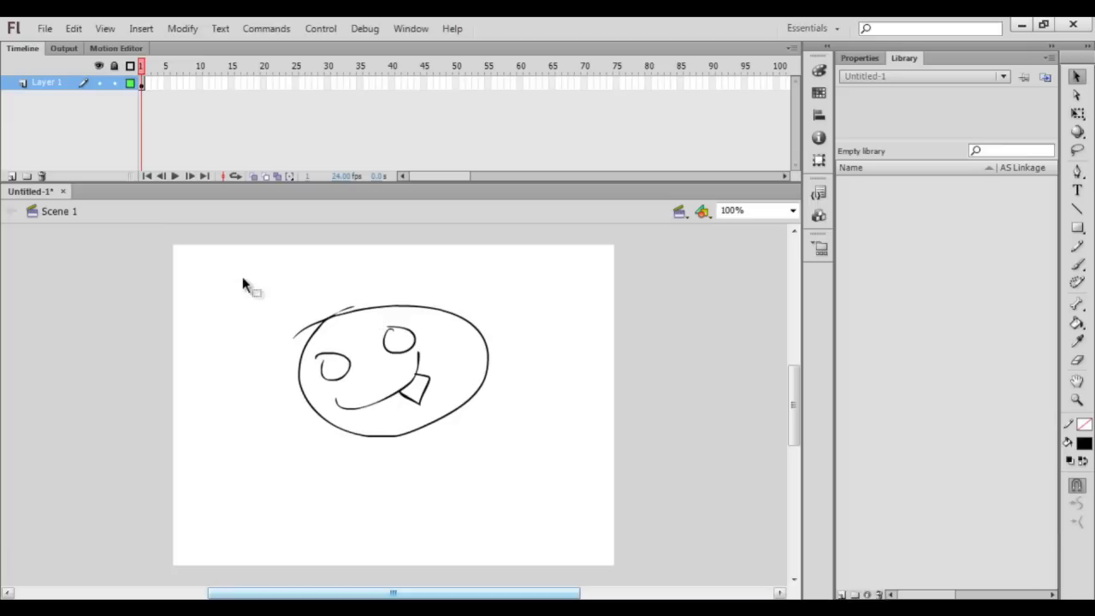
key("ctrl+a")
left_click(183, 28)
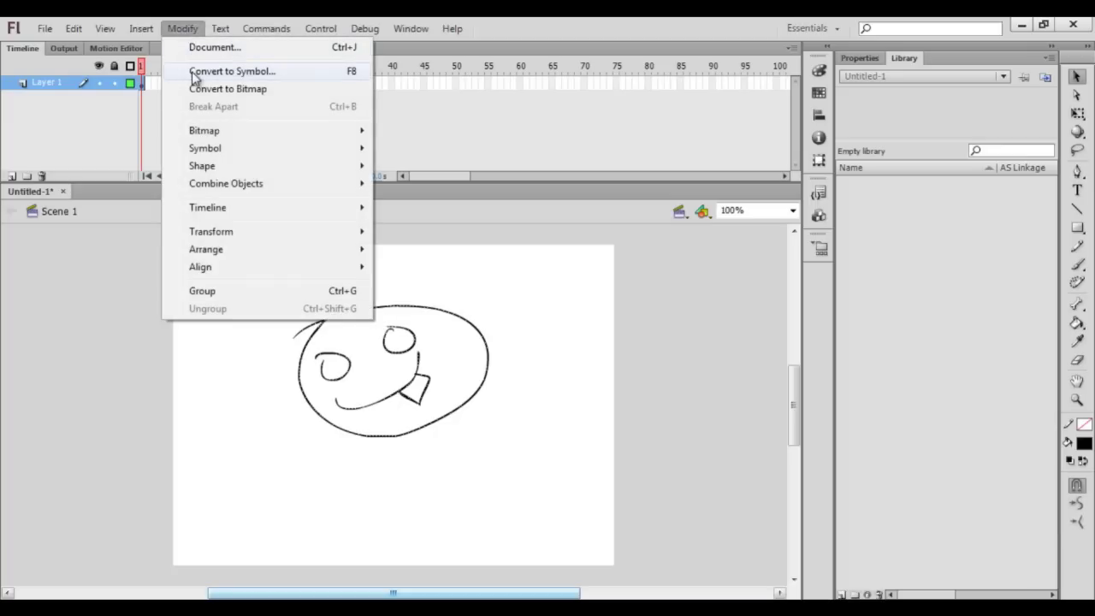
left_click(193, 70)
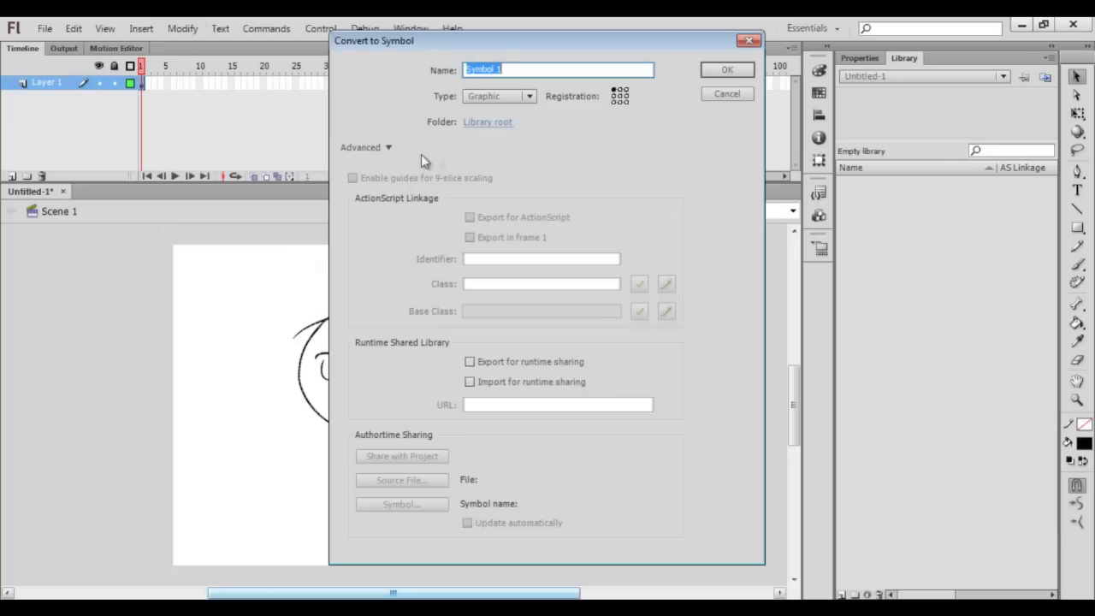
left_click(527, 97)
left_click(519, 111)
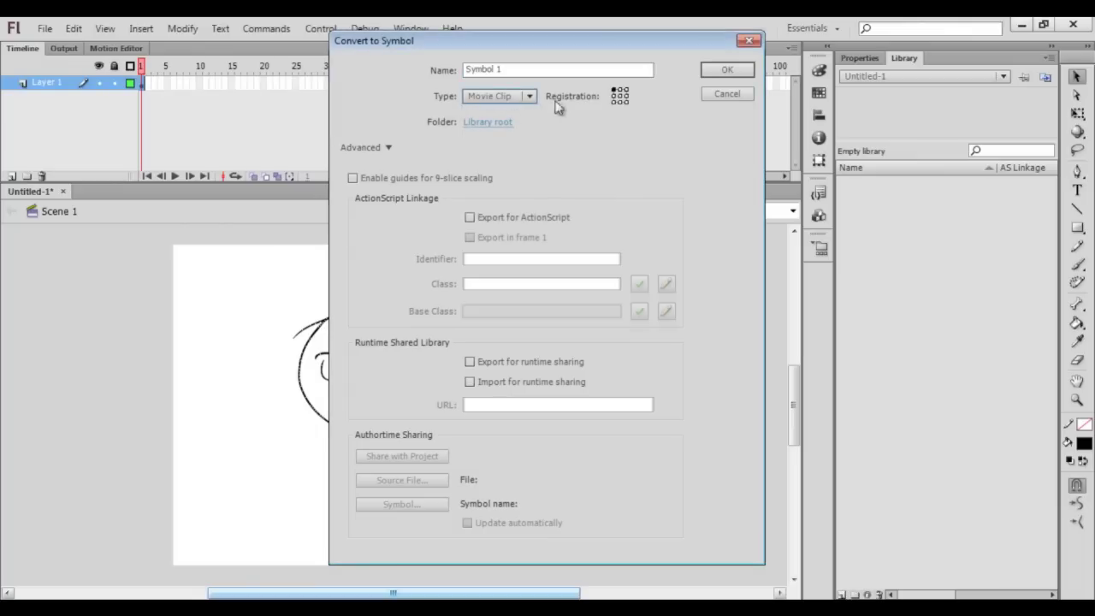
left_click(728, 69)
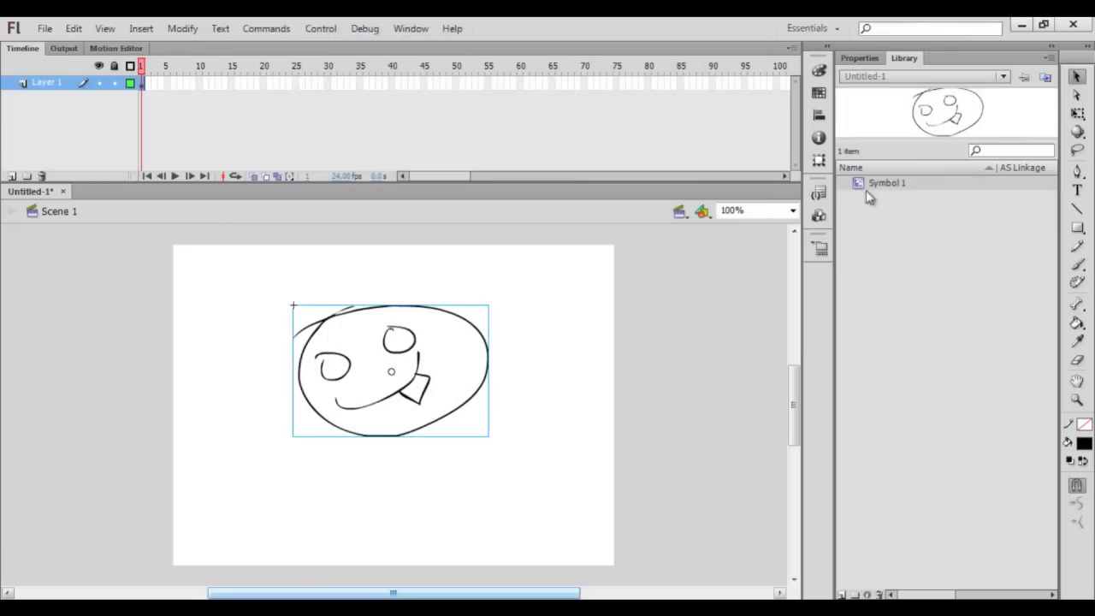
Show the movie clip's properties and examine the available color effect styles, leaving the style at None
left_click(859, 58)
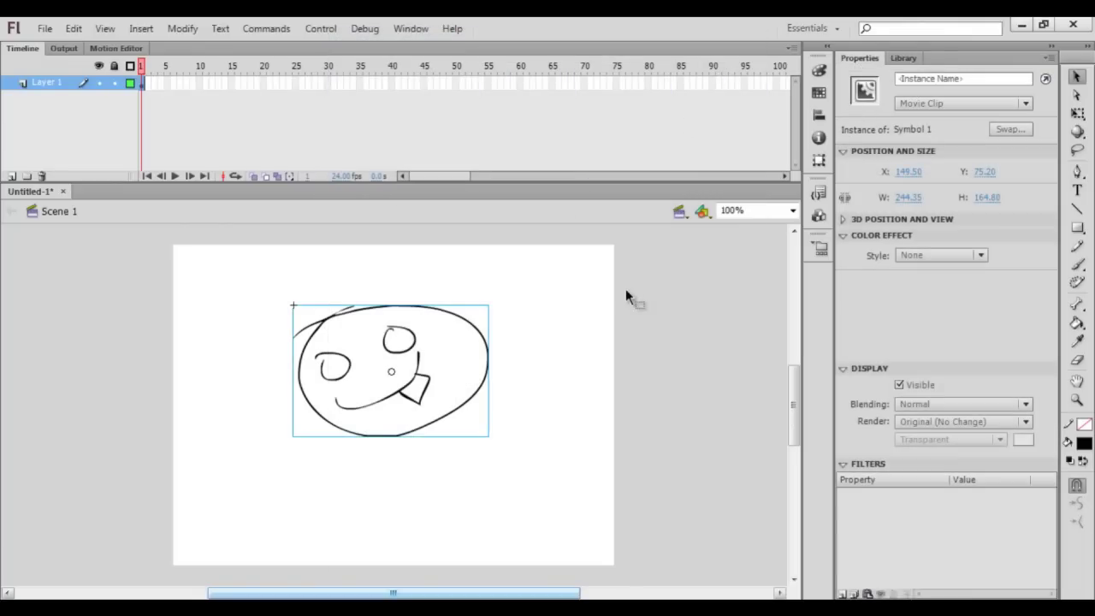
left_click(978, 259)
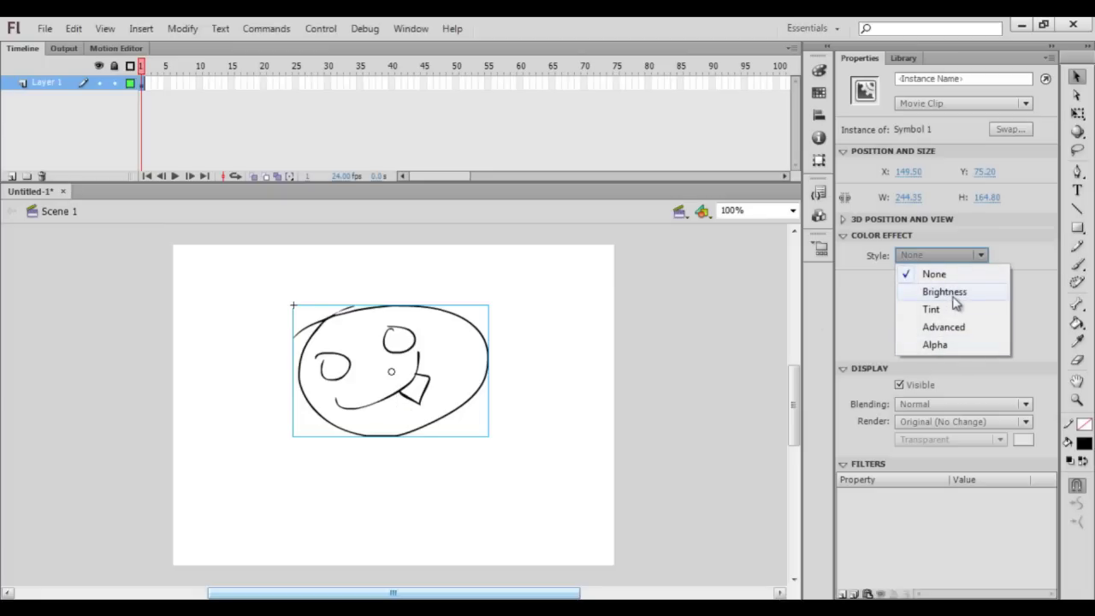
left_click(1018, 304)
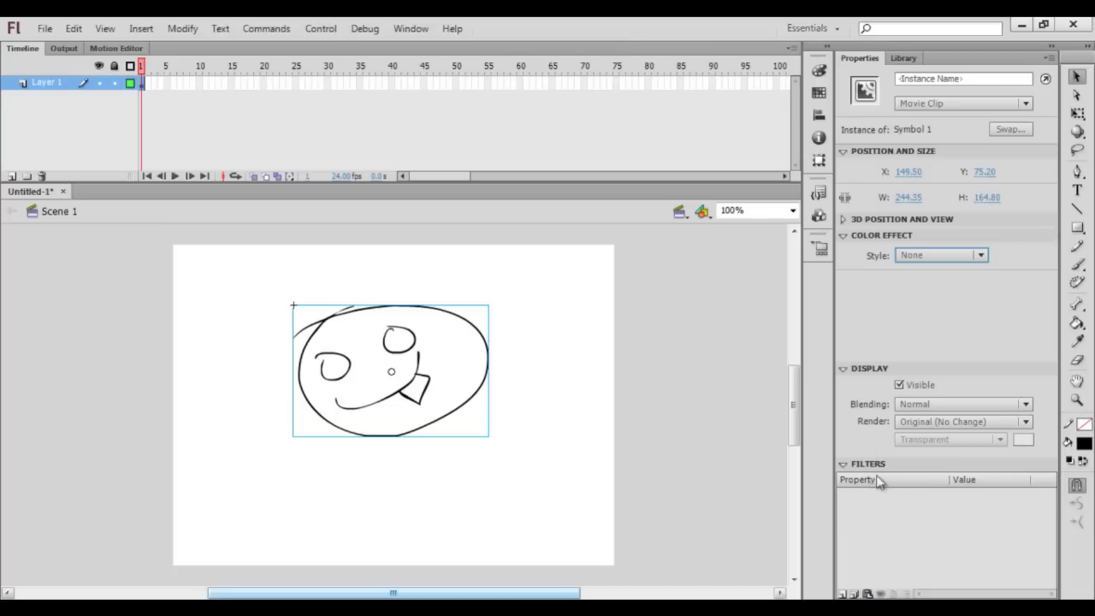
Add a Blur filter to the face movie clip, try Blur X and Y at 17 px, and set both to 0 px
left_click(843, 593)
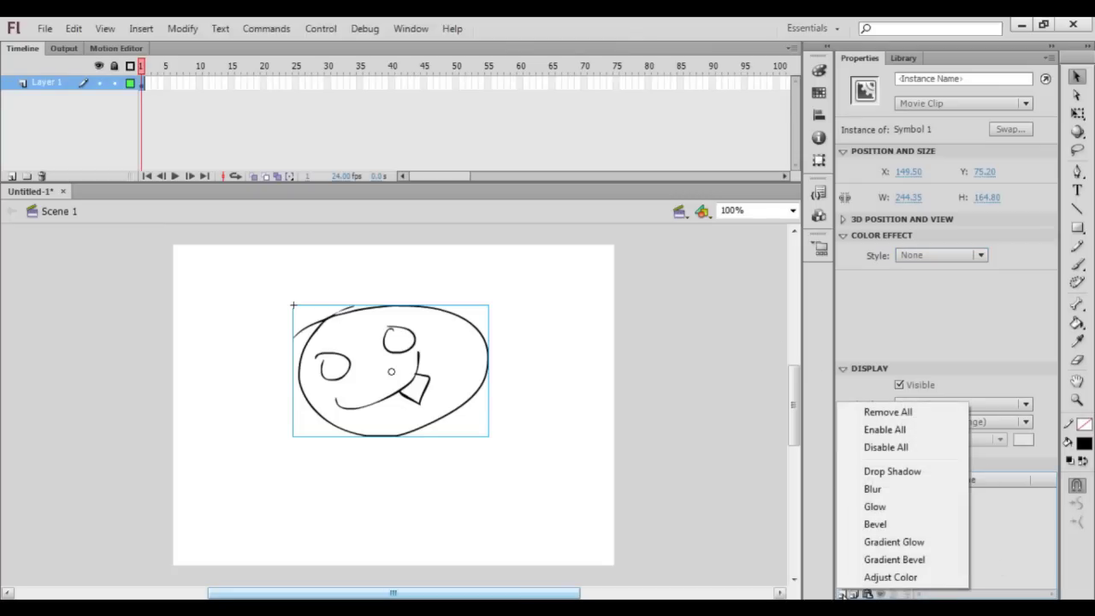
left_click(873, 490)
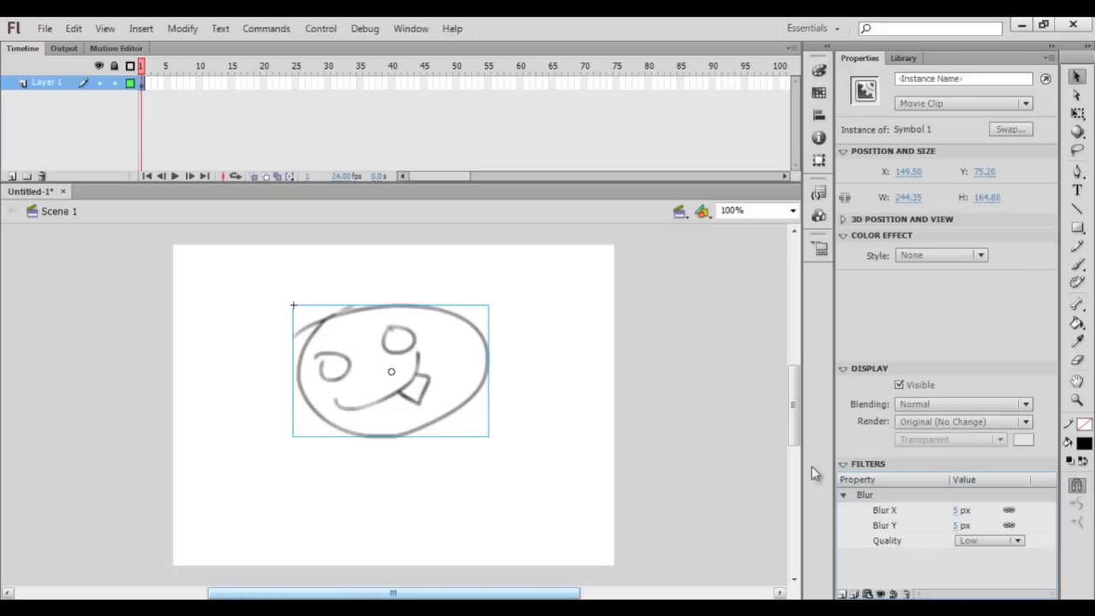
left_click(958, 510)
type("9")
key("Return")
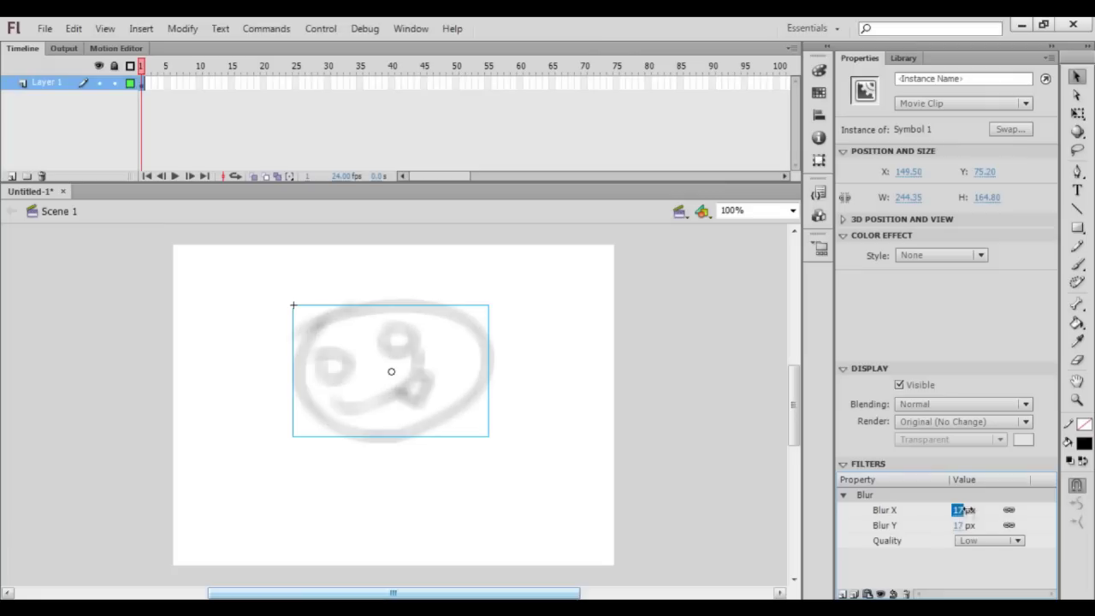
type("0")
key("Return")
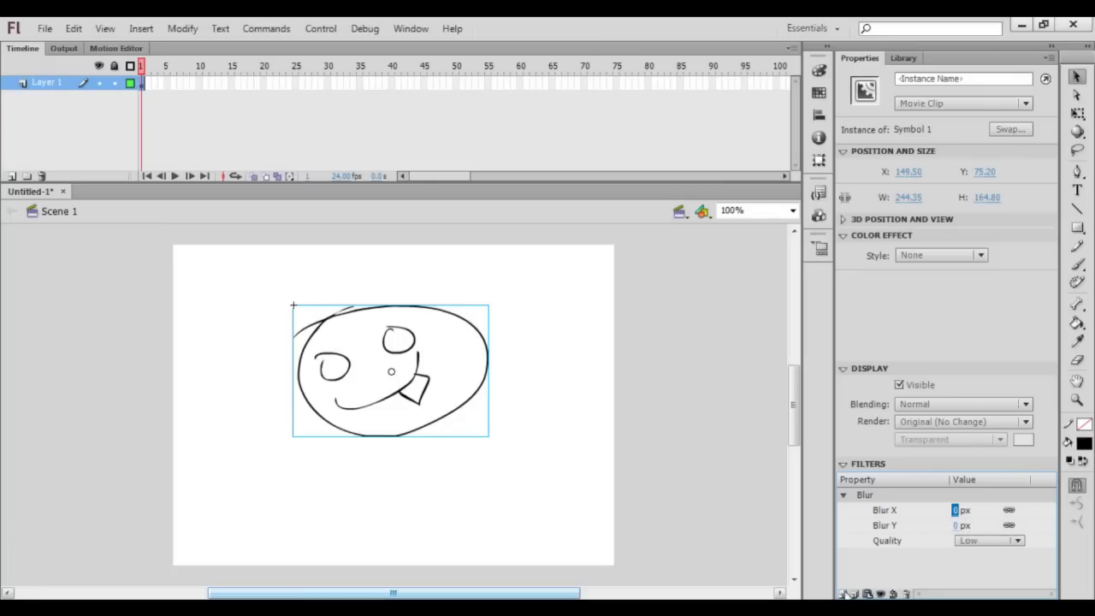
Try a Drop Shadow filter and a Glow filter on the face movie clip
left_click(844, 594)
left_click(881, 471)
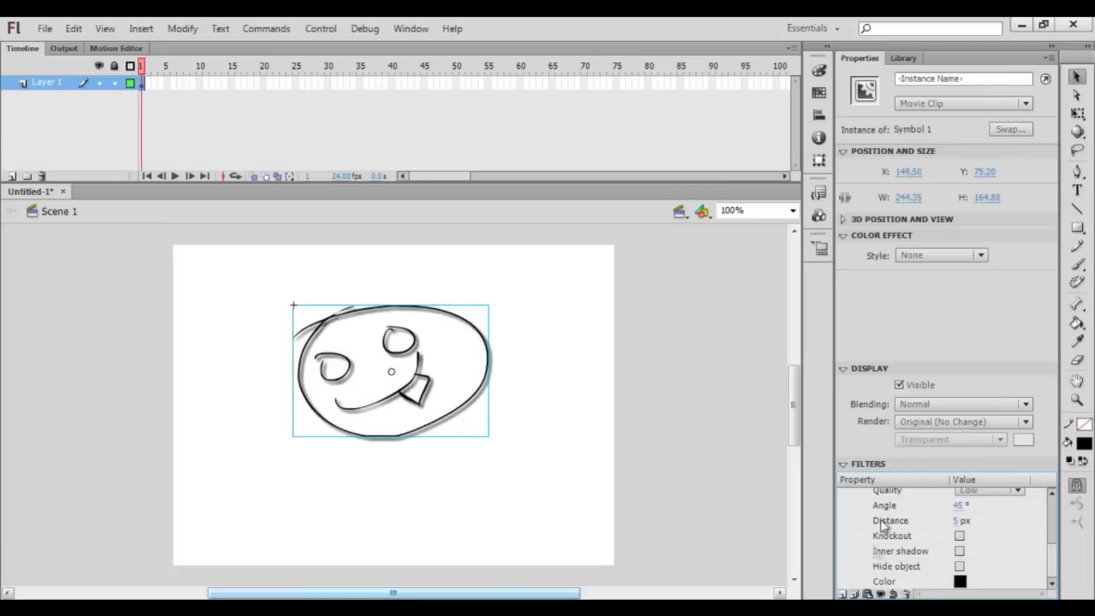
left_click(843, 594)
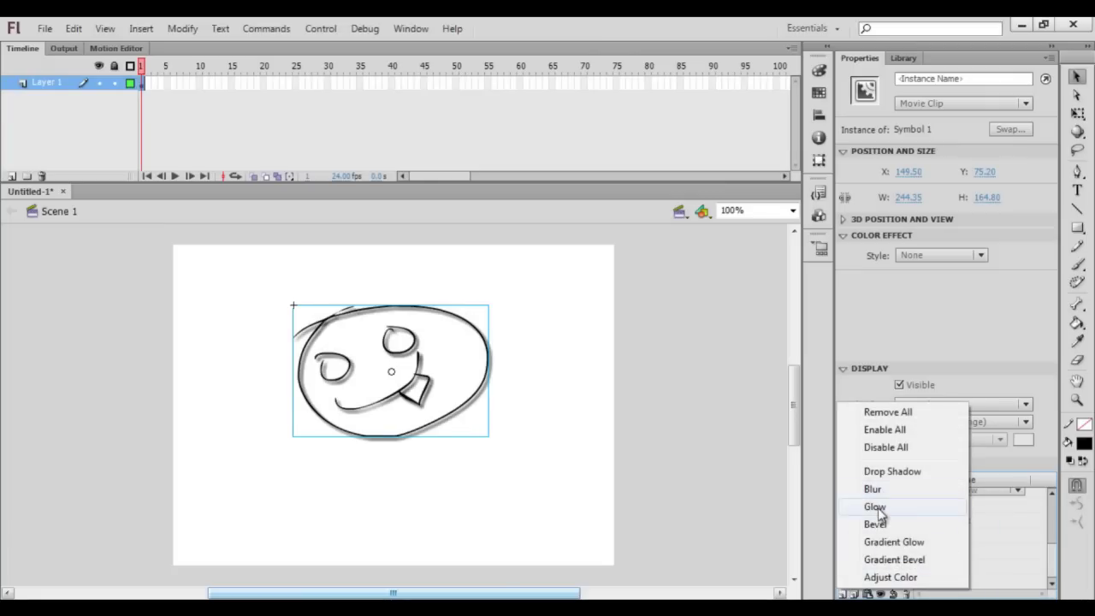
left_click(876, 507)
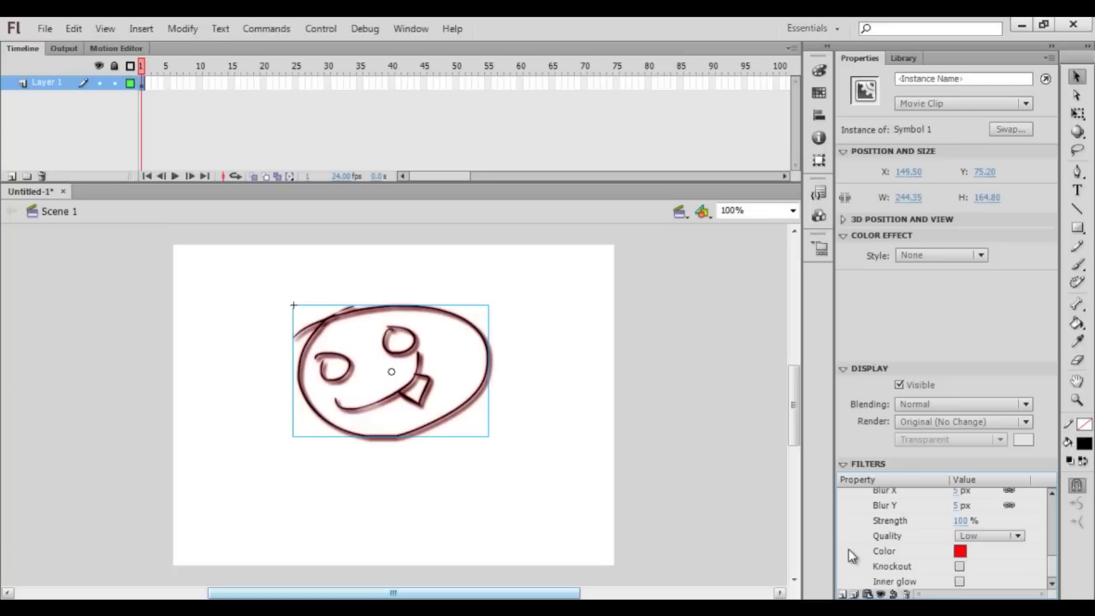
left_click(538, 377)
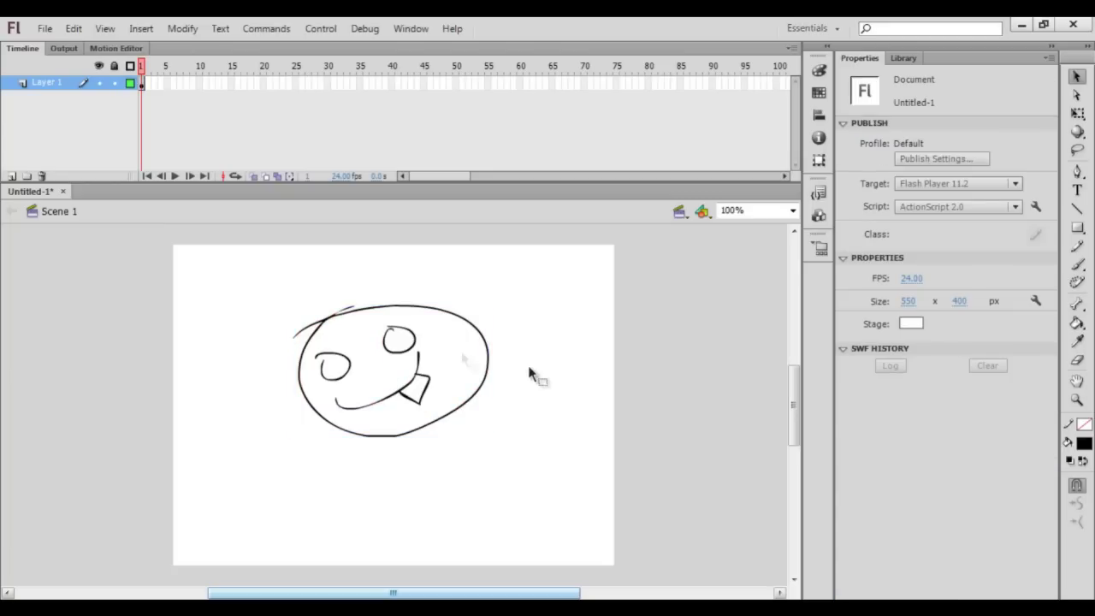
Extend the face drawing's frames on Layer 1 to frame 20
left_click(264, 83)
key("F6")
left_click(486, 302)
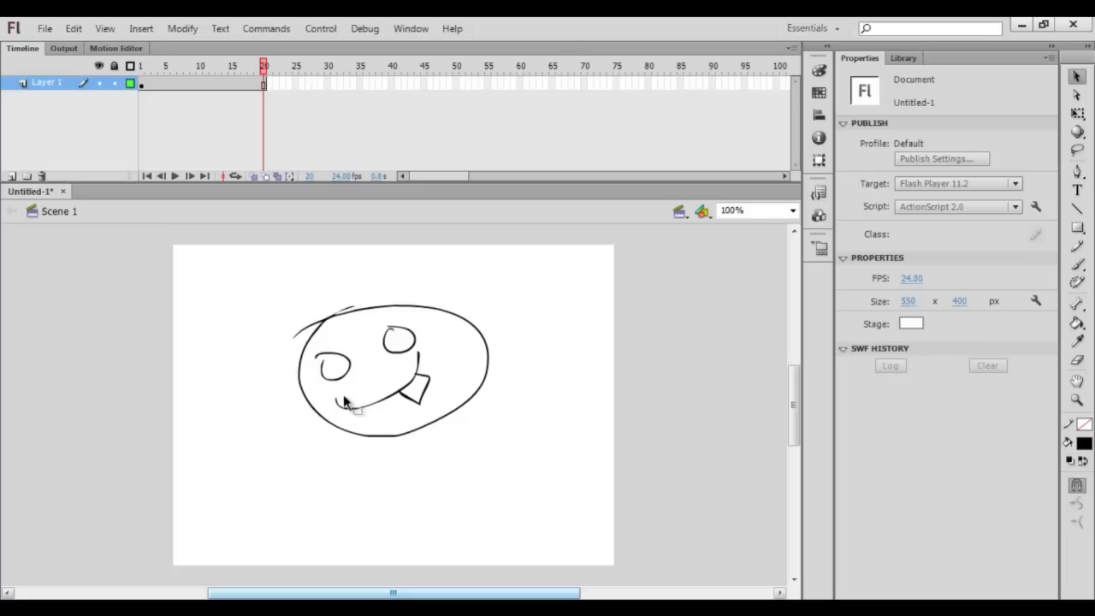
Open Symbol 1 from the library for editing and insert a keyframe at frame 2
left_click(904, 58)
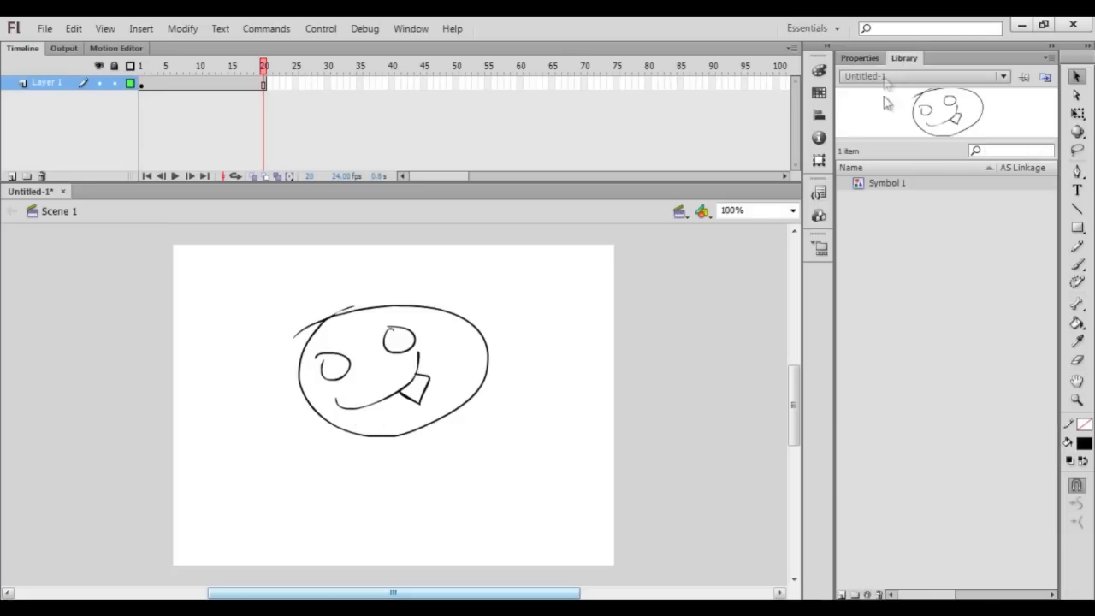
double_click(879, 184)
left_click(870, 206)
double_click(860, 185)
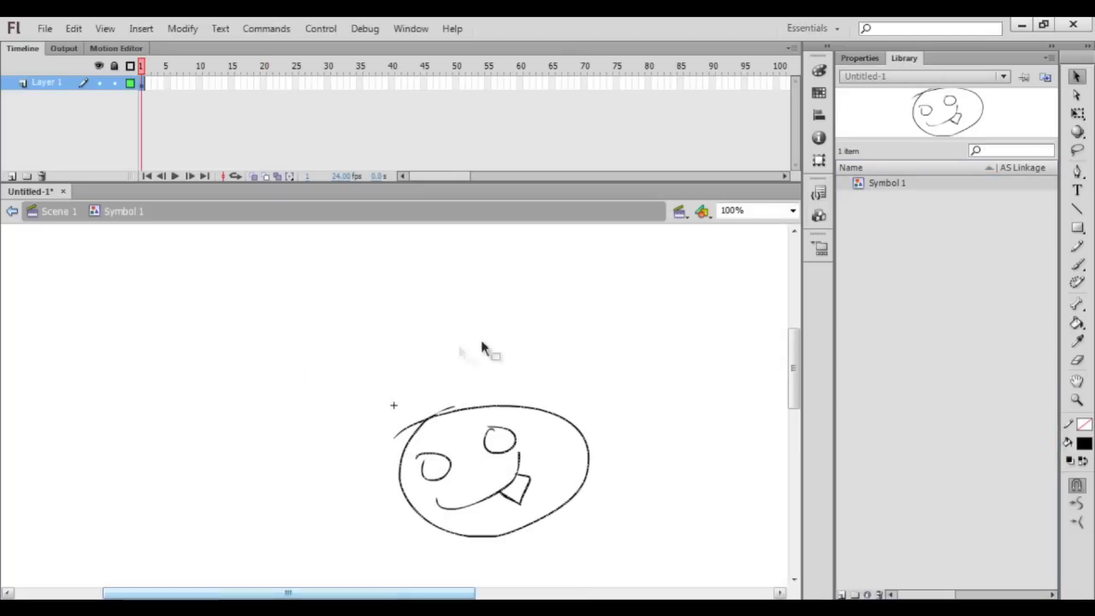
left_click(148, 82)
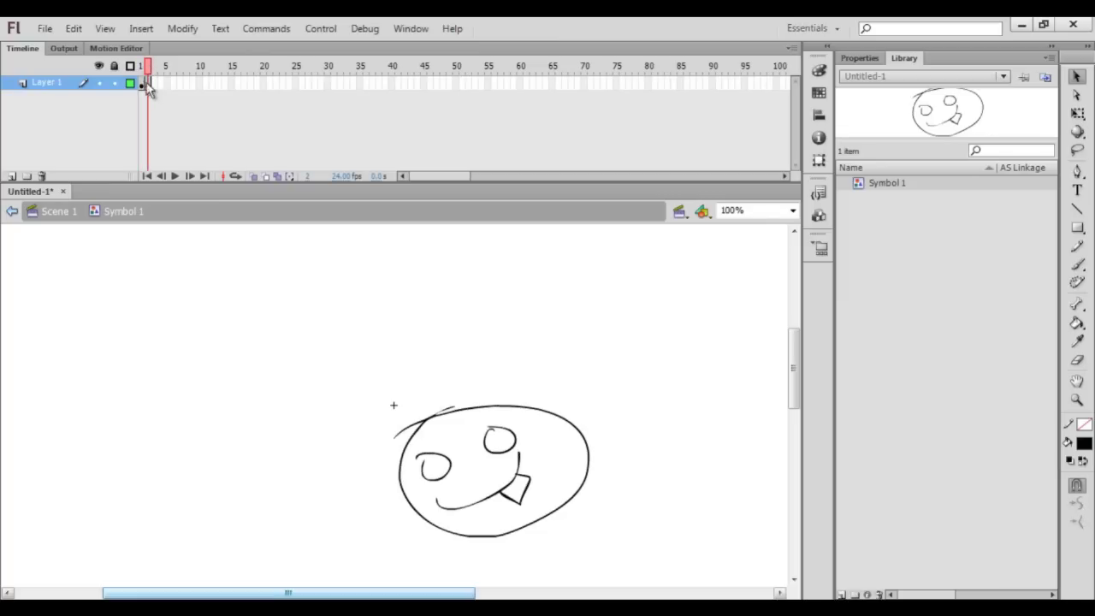
Apply Smooth to the face drawing on frame 2 of Symbol 1 and compare it with frame 1
left_click(185, 32)
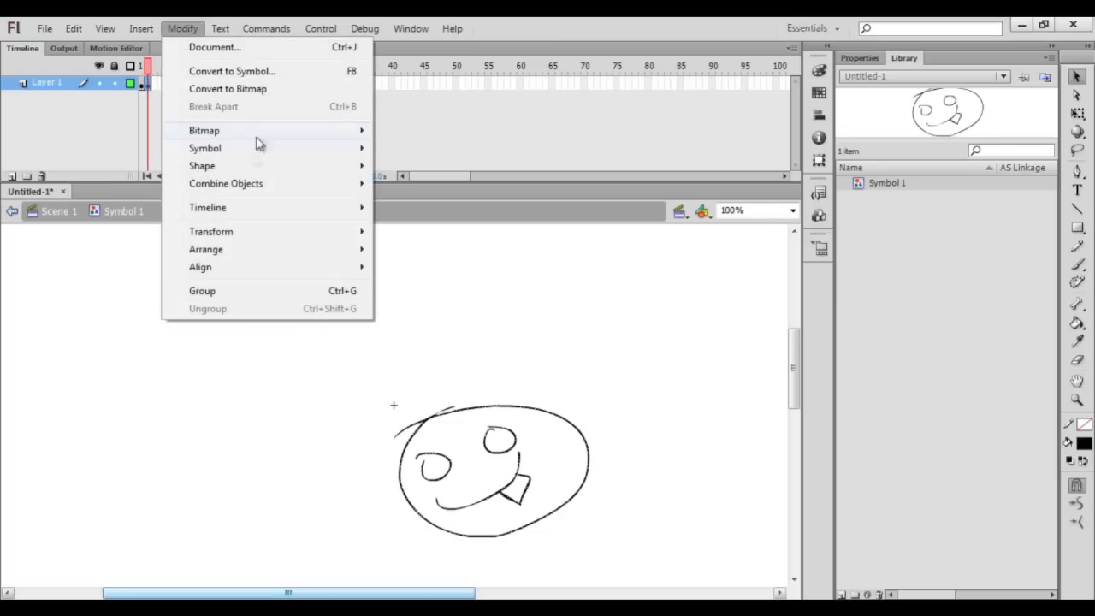
mouse_move(256, 168)
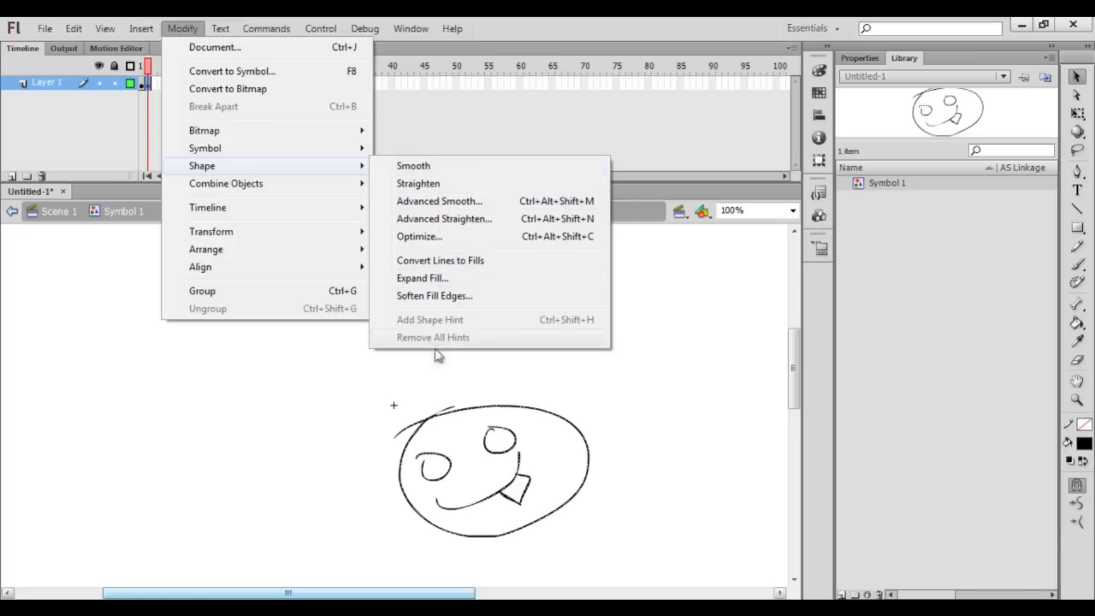
left_click(439, 168)
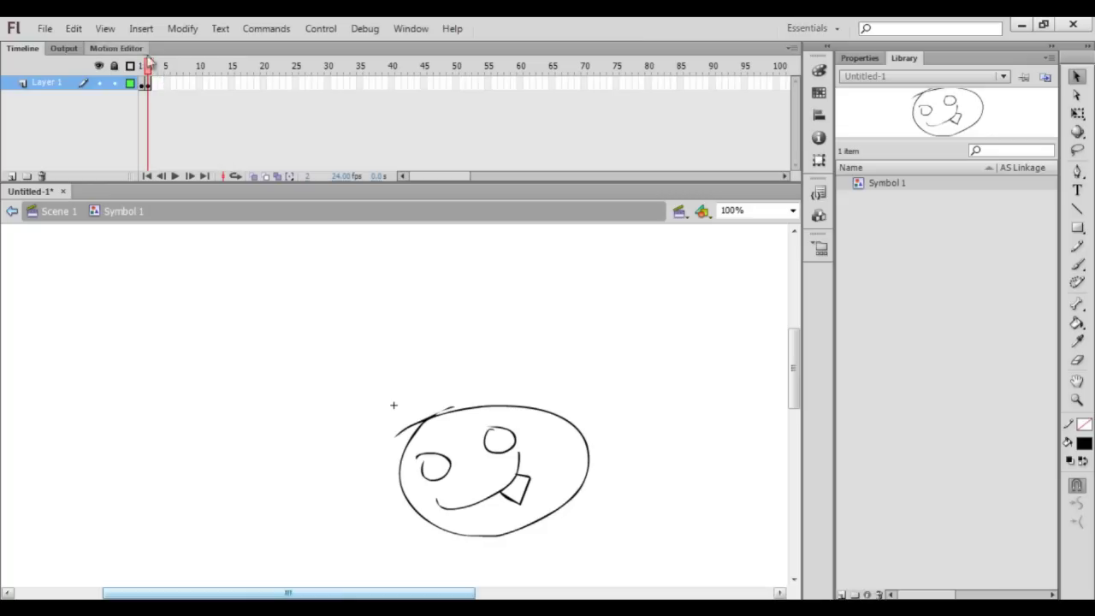
key("F6")
left_click_drag(157, 75, 142, 68)
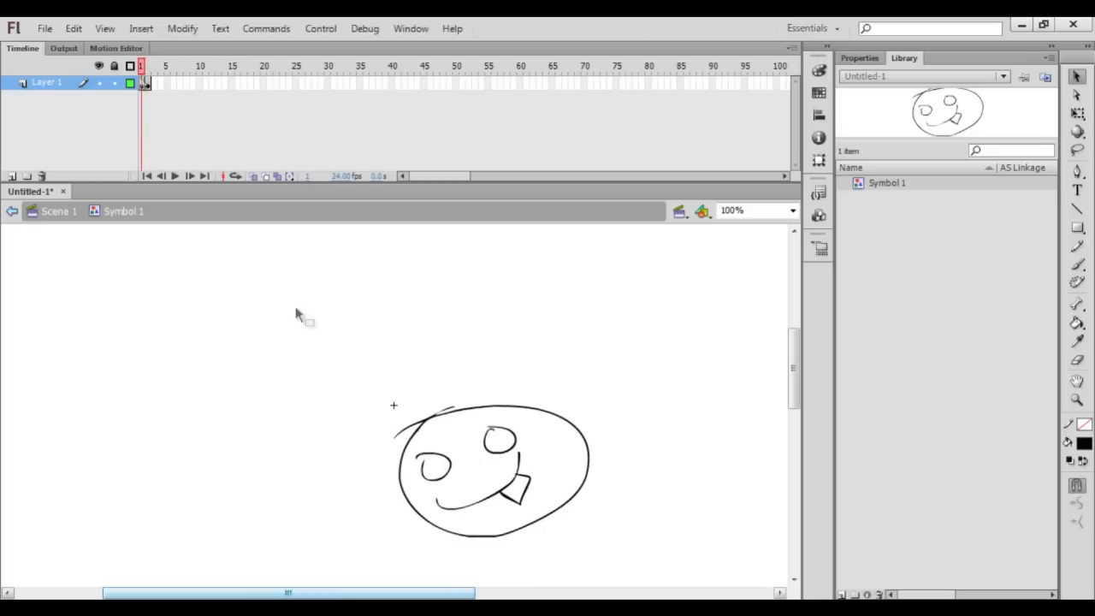
Return to Scene 1 and play the timeline from frame 1 to see the face flicker at 200% zoom
left_click(47, 214)
left_click(143, 75)
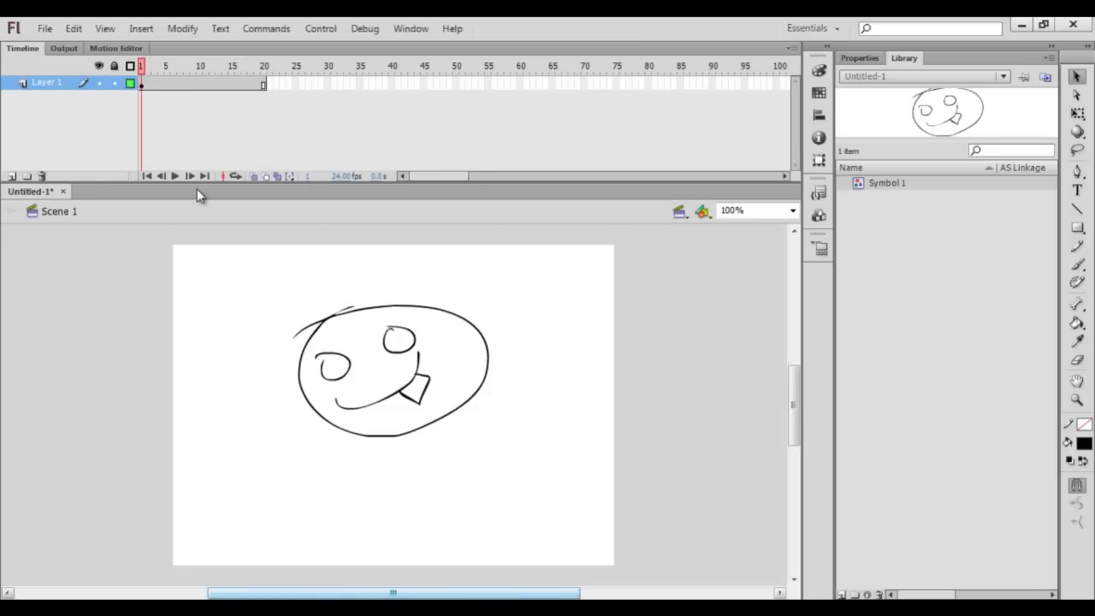
key("ctrl+equal")
scroll(198, 273, "up", 3)
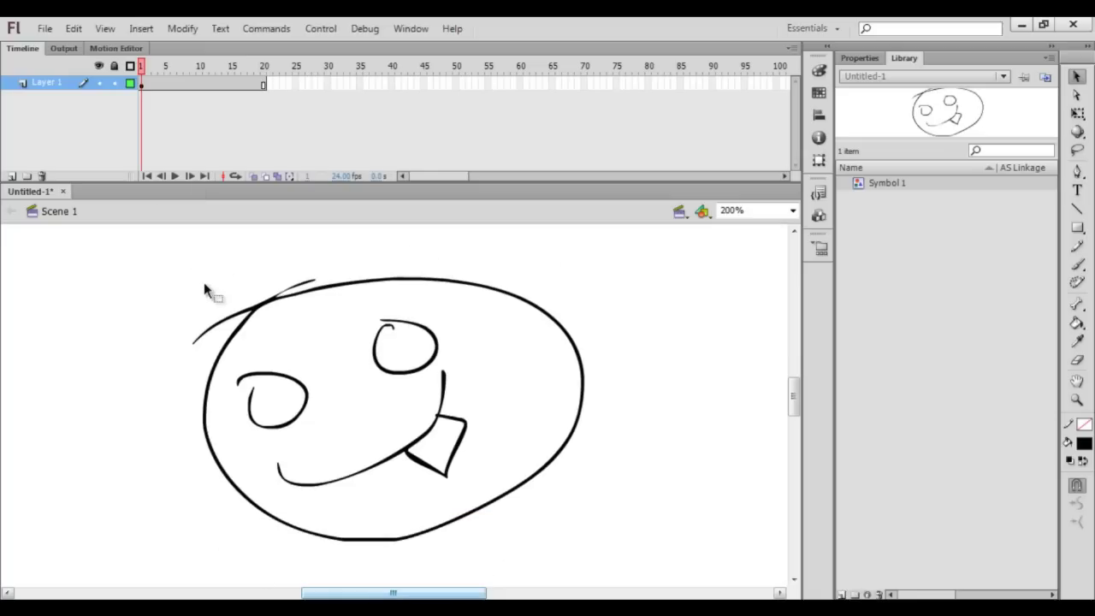
left_click(175, 176)
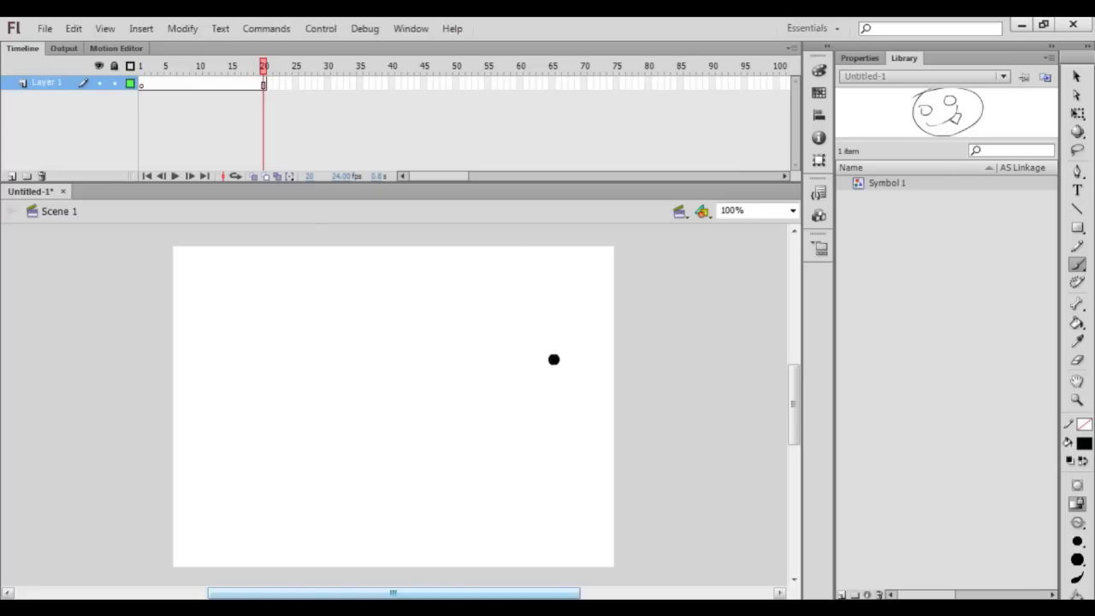
Paint diagonal brush strokes on the stage at 100% zoom, at 200% zoom, and with a smaller brush at 100%
left_click_drag(156, 260, 589, 524)
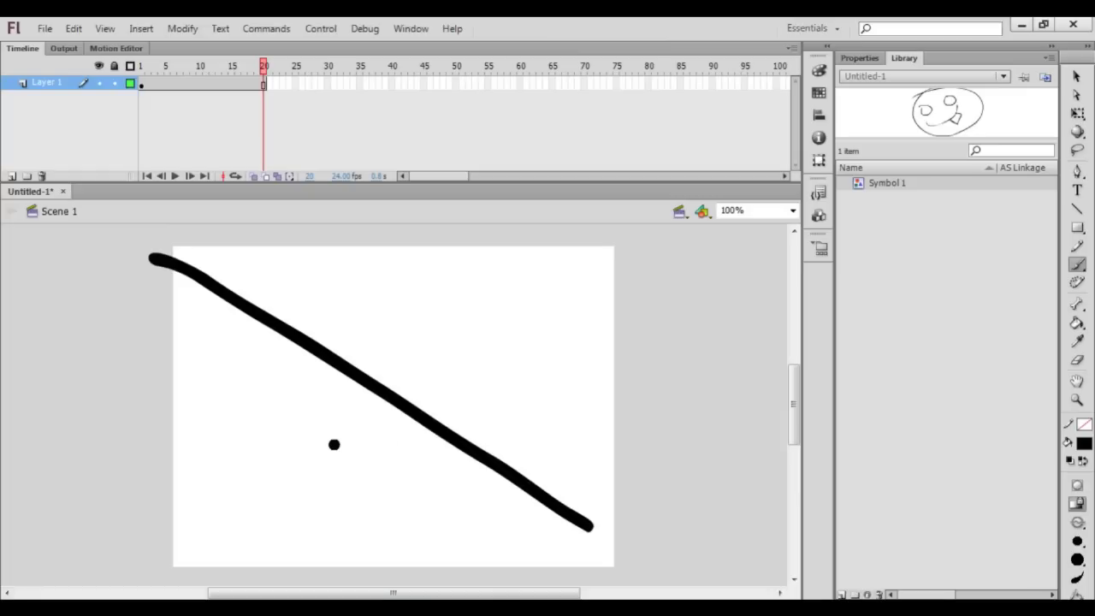
key("ctrl+equal")
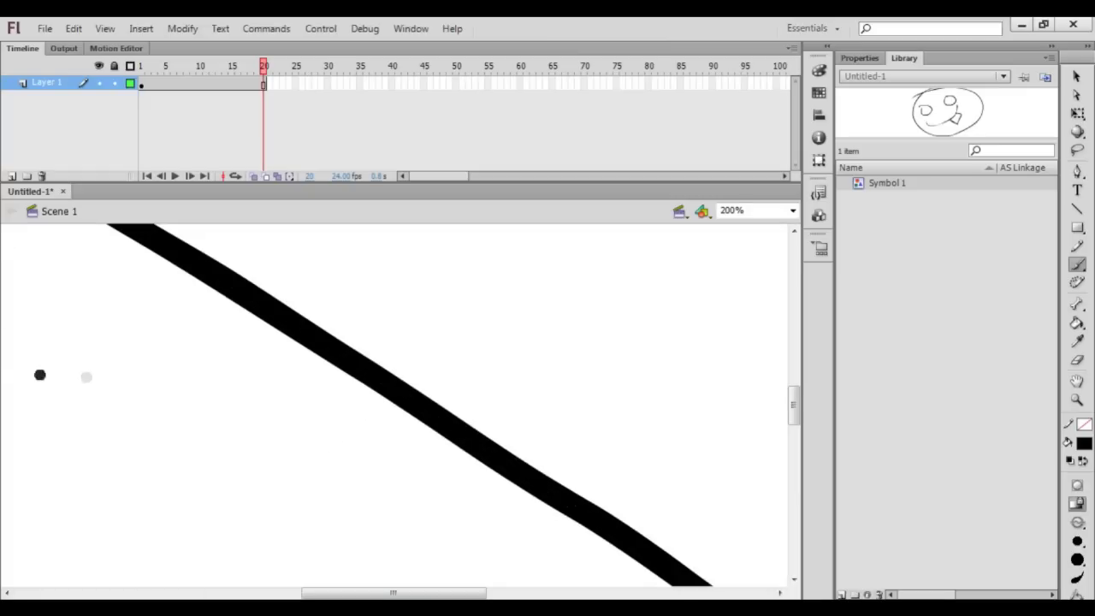
left_click_drag(93, 358, 492, 584)
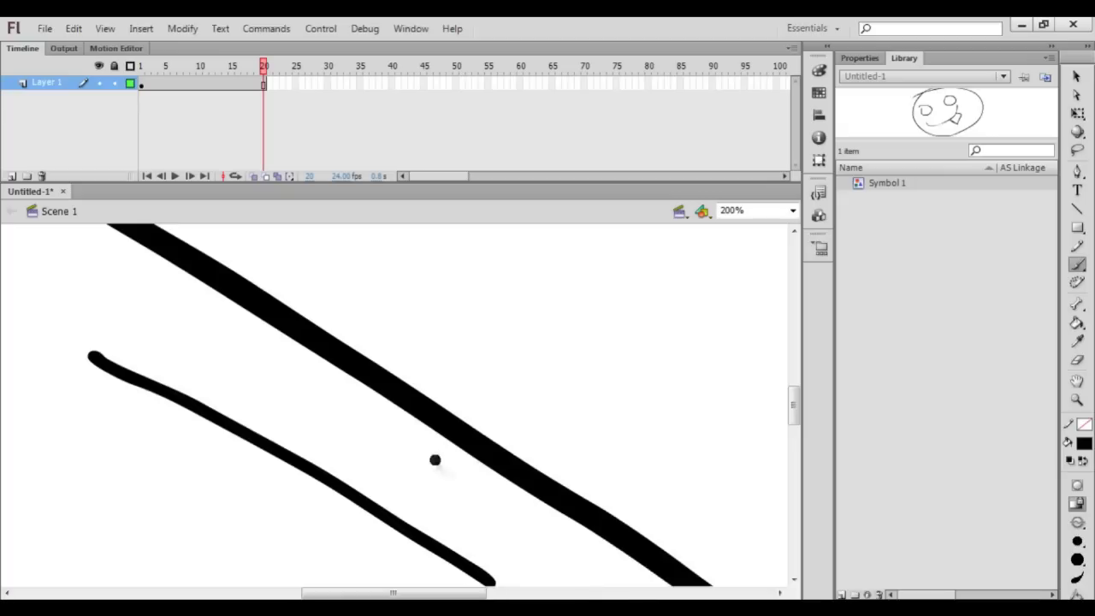
key("ctrl+minus")
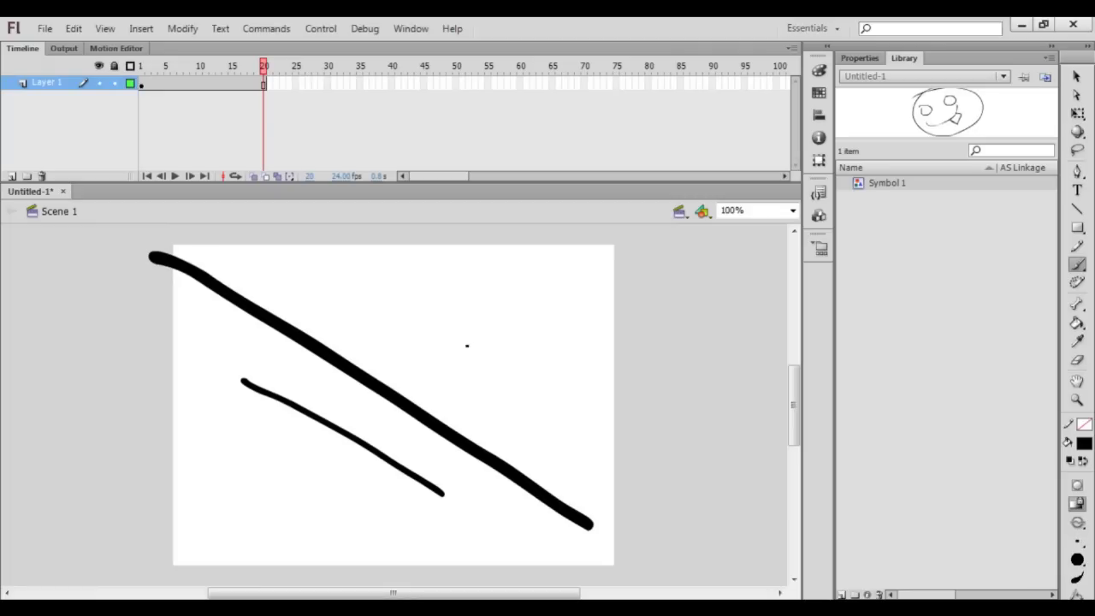
mouse_move(497, 334)
left_mouse_down()
mouse_move(629, 440)
mouse_move(599, 419)
left_mouse_up()
Try larger brush sizes and delete all brush strokes from the stage
key("bracketright")
key("bracketright")
key("bracketright")
key("ctrl+a")
key("Delete")
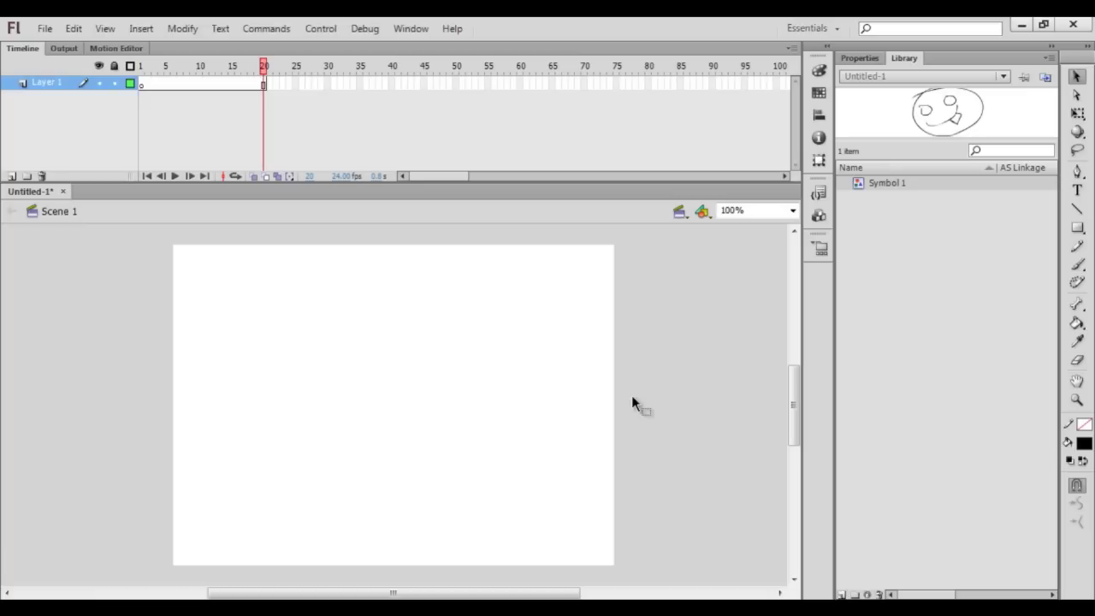
Open the custom color mixer for the fill and try a muted teal and a yellow-green with Red 186, Green 217, Blue 79
left_click(1084, 445)
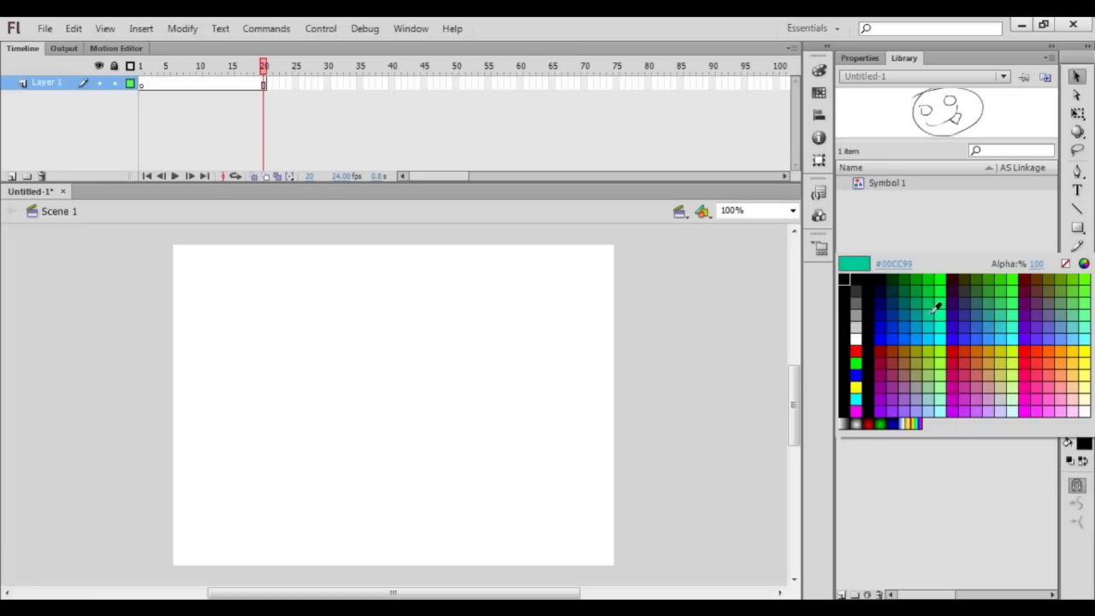
left_click(1084, 264)
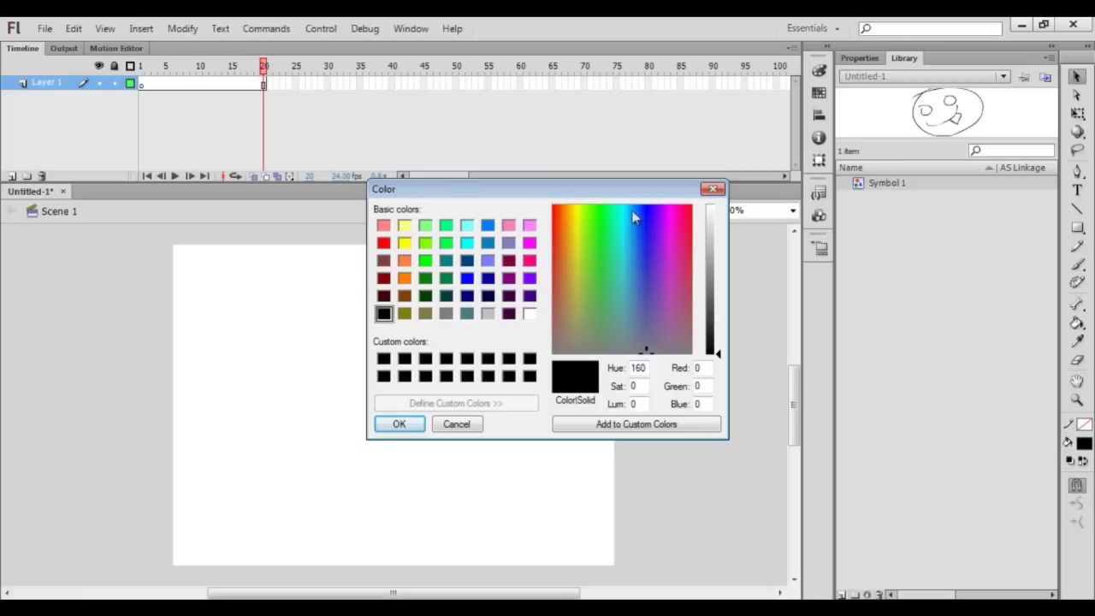
left_click_drag(627, 233, 615, 302)
left_click(718, 301)
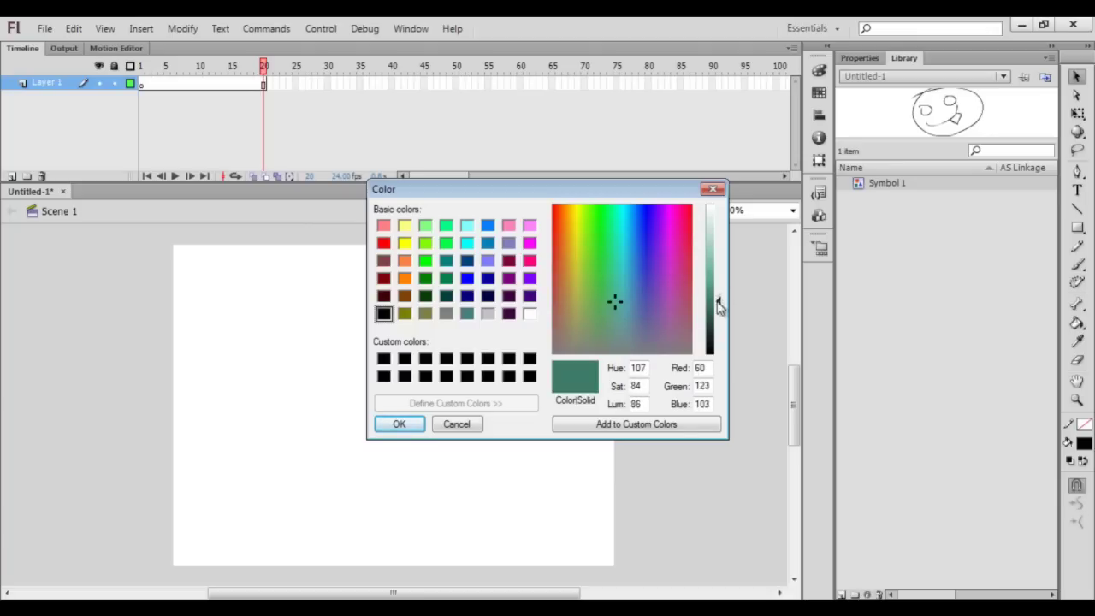
left_click_drag(718, 305, 717, 268)
left_click_drag(642, 302, 582, 259)
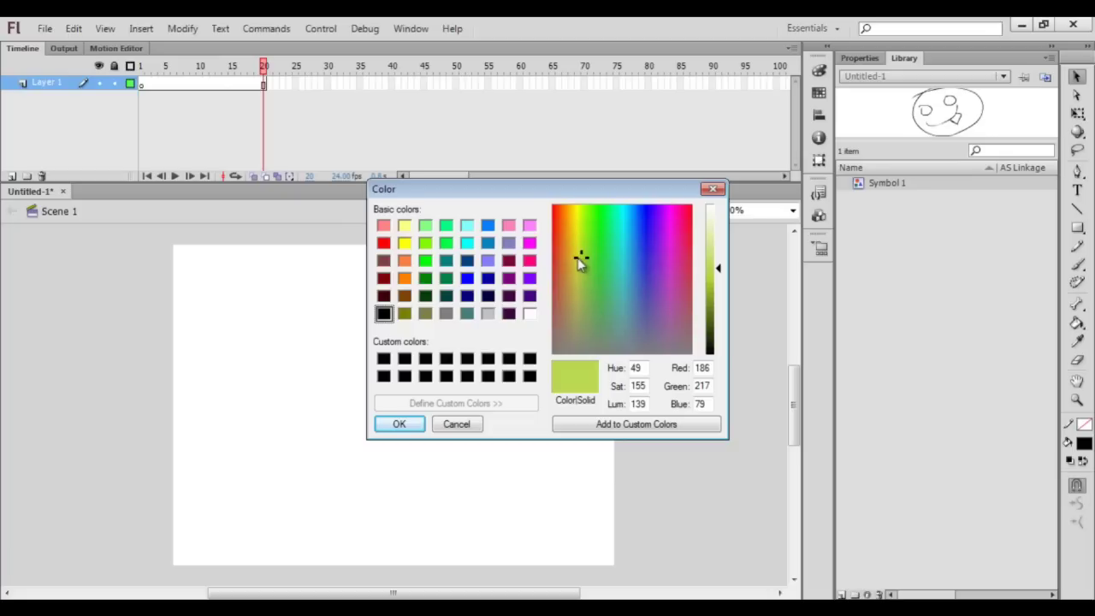
Try a saturated blue and a magenta with Red 255, Green 6, Blue 231 in the color mixer
left_click_drag(578, 257, 646, 212)
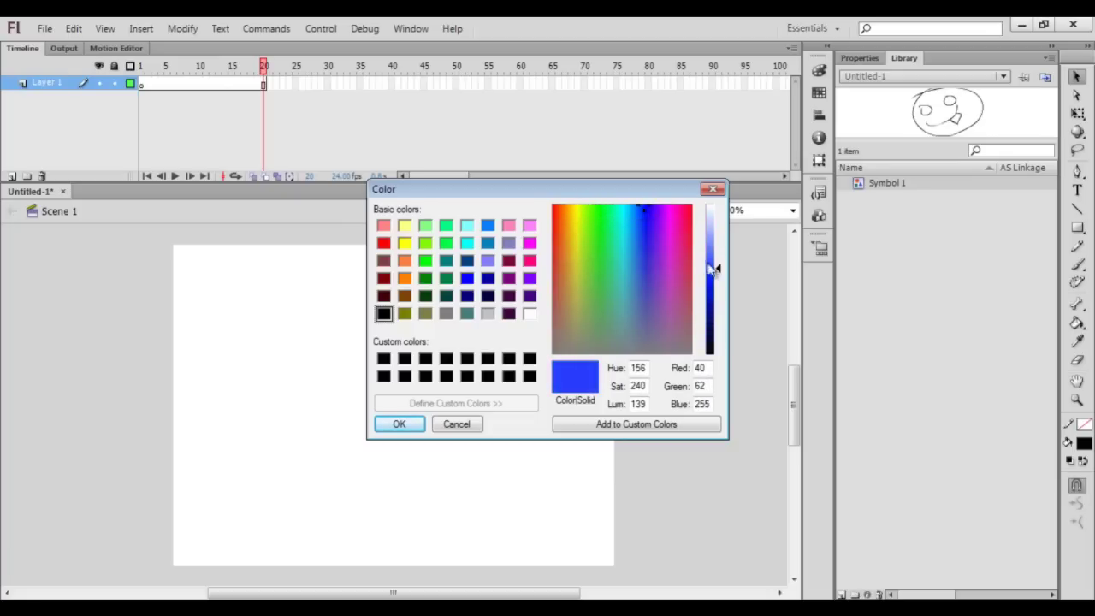
left_click_drag(717, 268, 717, 278)
left_click_drag(653, 208, 673, 212)
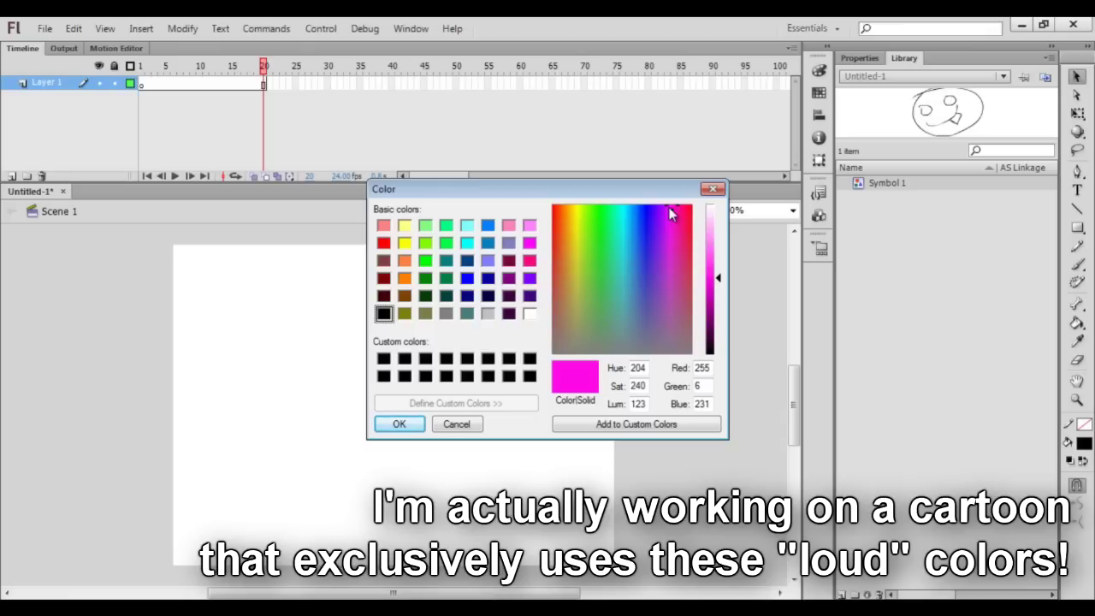
Try a dark grey with Red 51, Green 57, Blue 57 and a bright green with Red 102, Green 240, Blue 0
left_click_drag(620, 325, 623, 344)
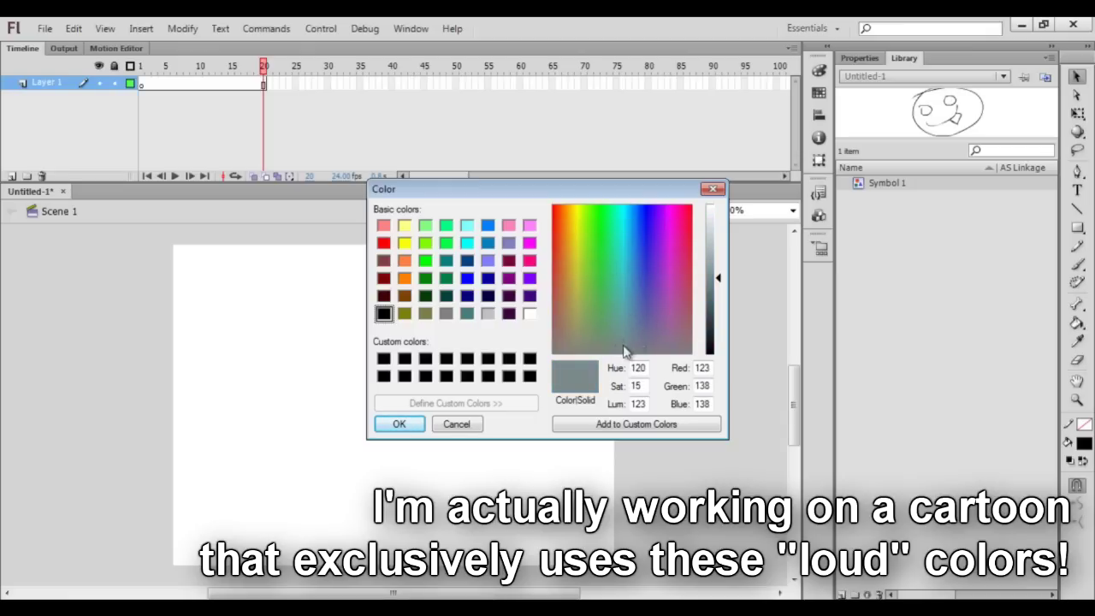
left_click_drag(716, 281, 719, 338)
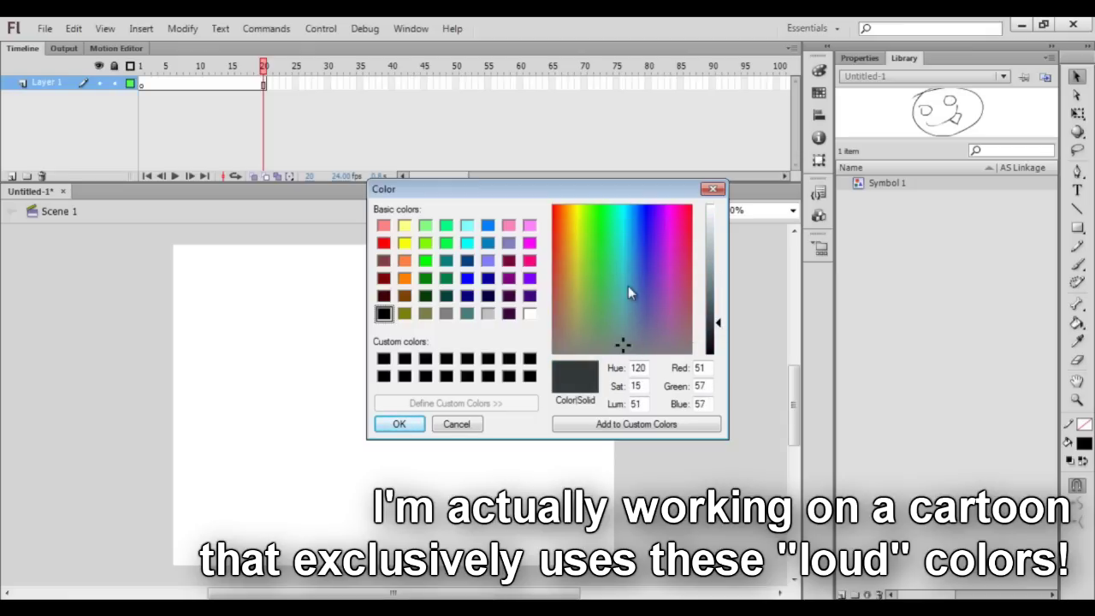
left_click_drag(628, 293, 590, 208)
left_click_drag(717, 325, 717, 291)
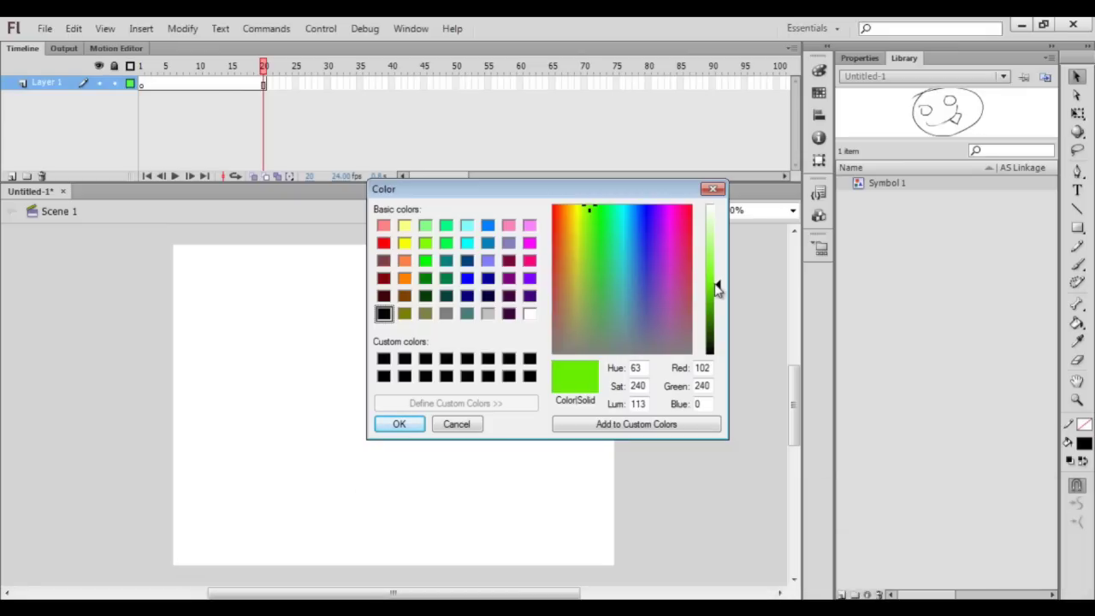
Try the green, cyan, teal, blue, yellow and orange basic color swatches for the fill
left_click(446, 243)
left_click(467, 243)
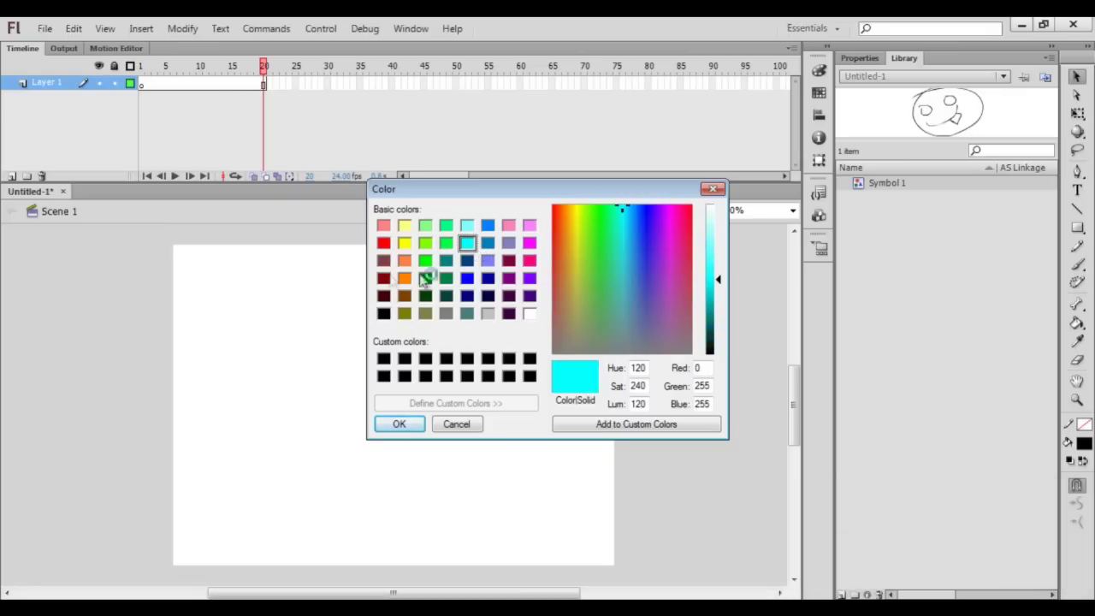
left_click(447, 260)
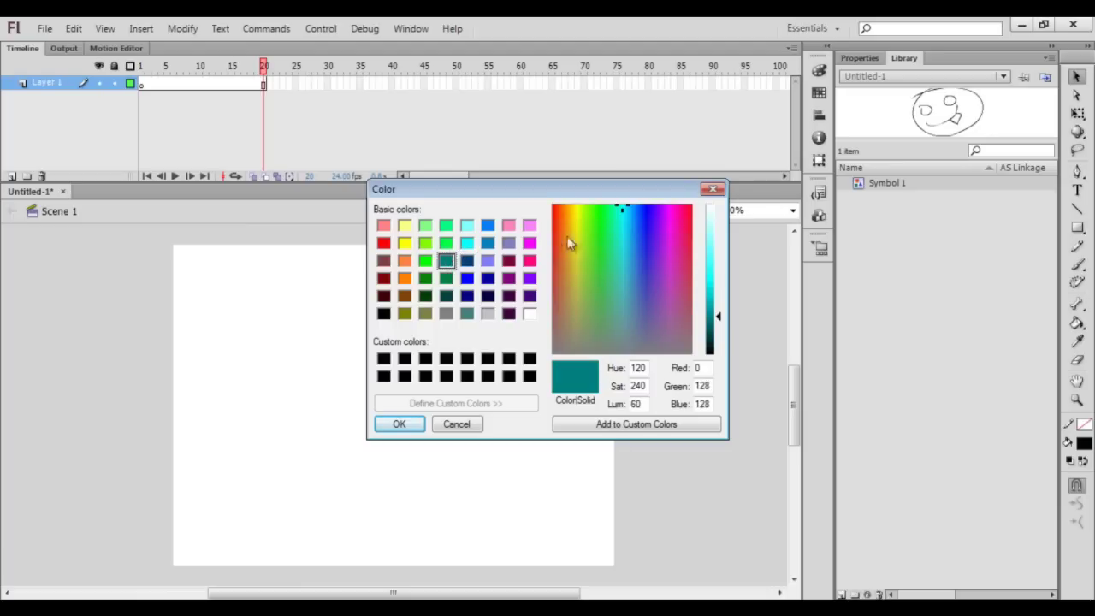
left_click(467, 278)
left_click(404, 243)
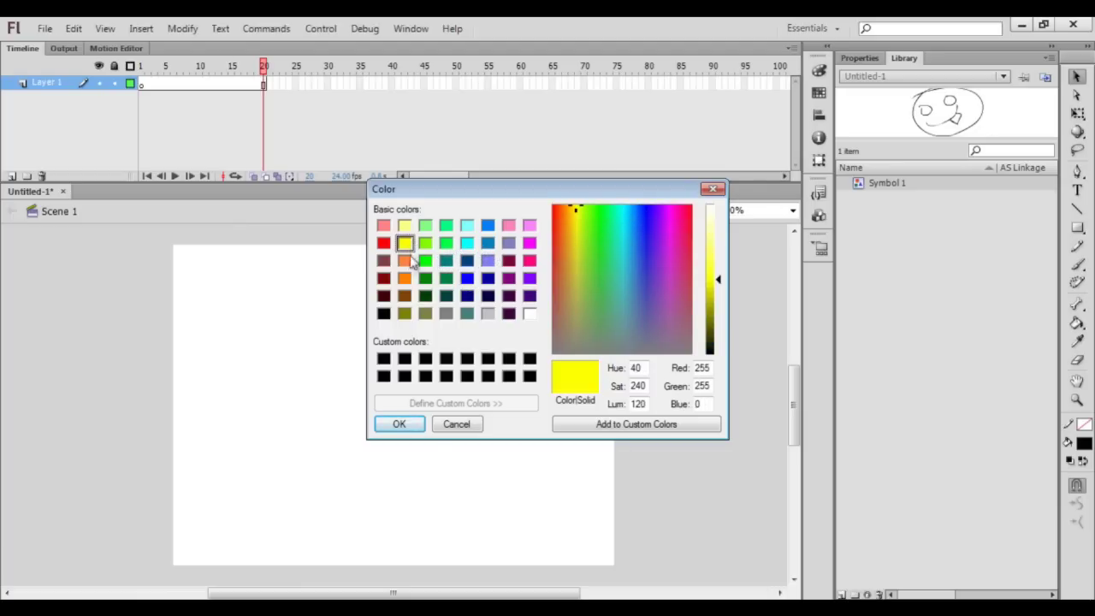
left_click(404, 260)
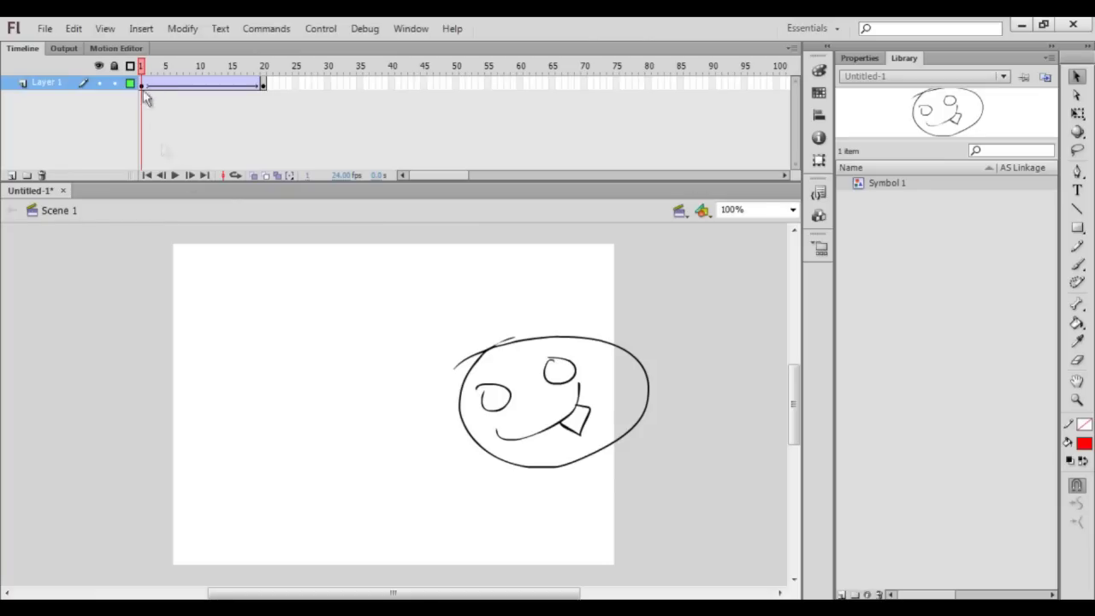
Play the face's classic tween to frame 20 and scrub back to frame 11
left_click(174, 176)
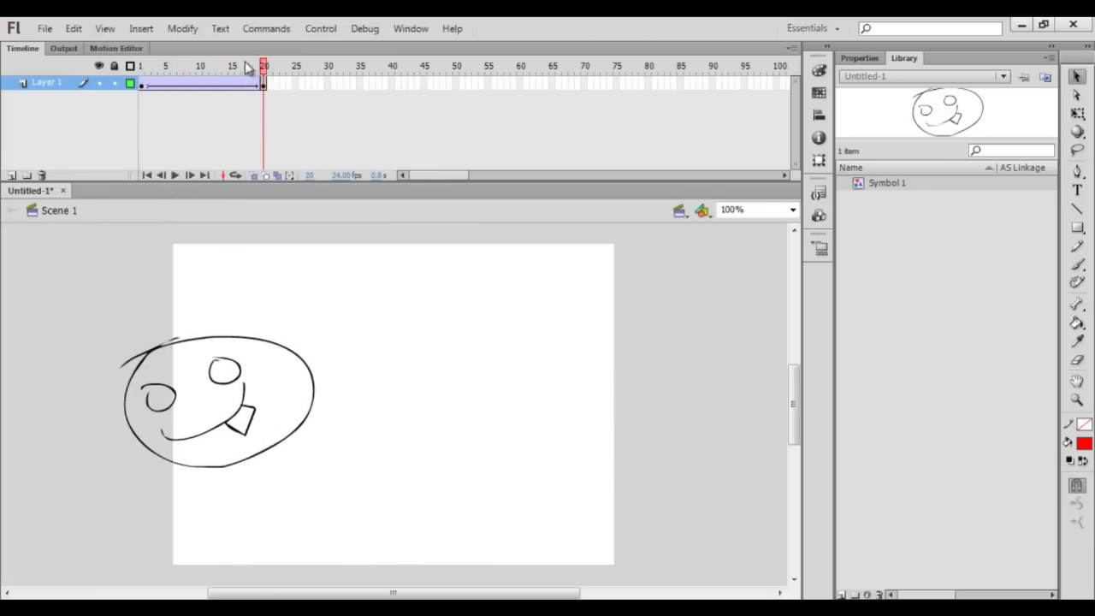
left_click_drag(266, 74, 205, 72)
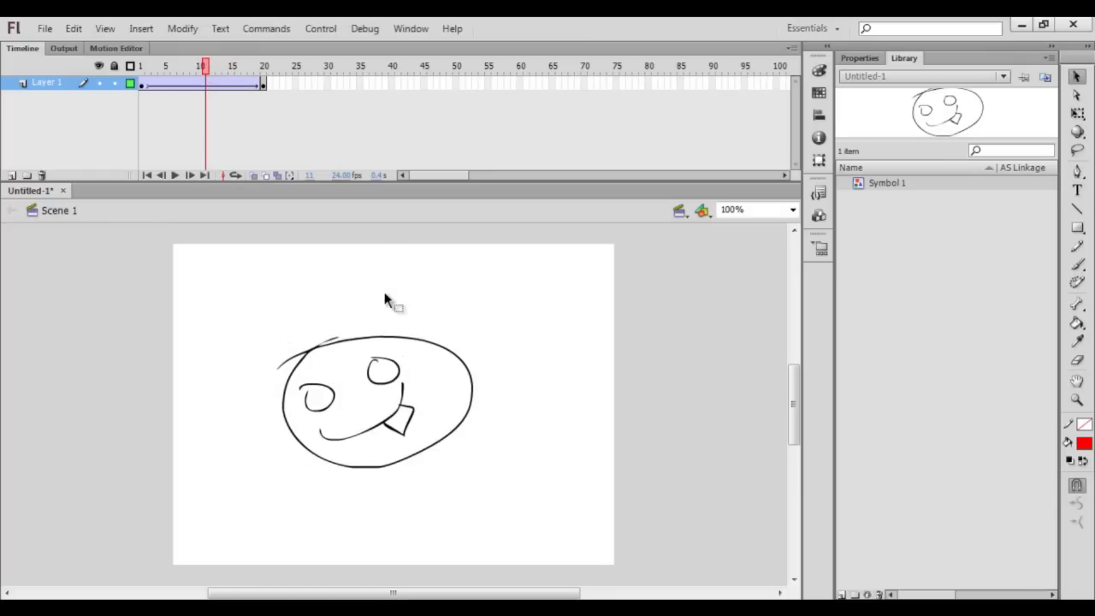
Set the face tween's ease to 100 out at frame 10 and play the animation from frame 1
left_click(860, 58)
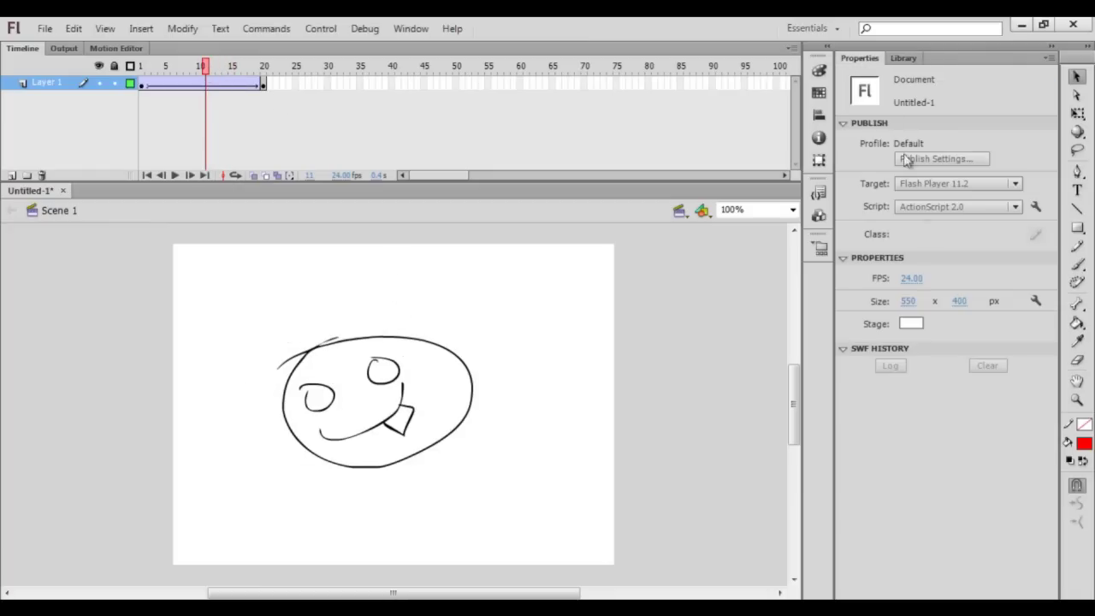
left_click(201, 81)
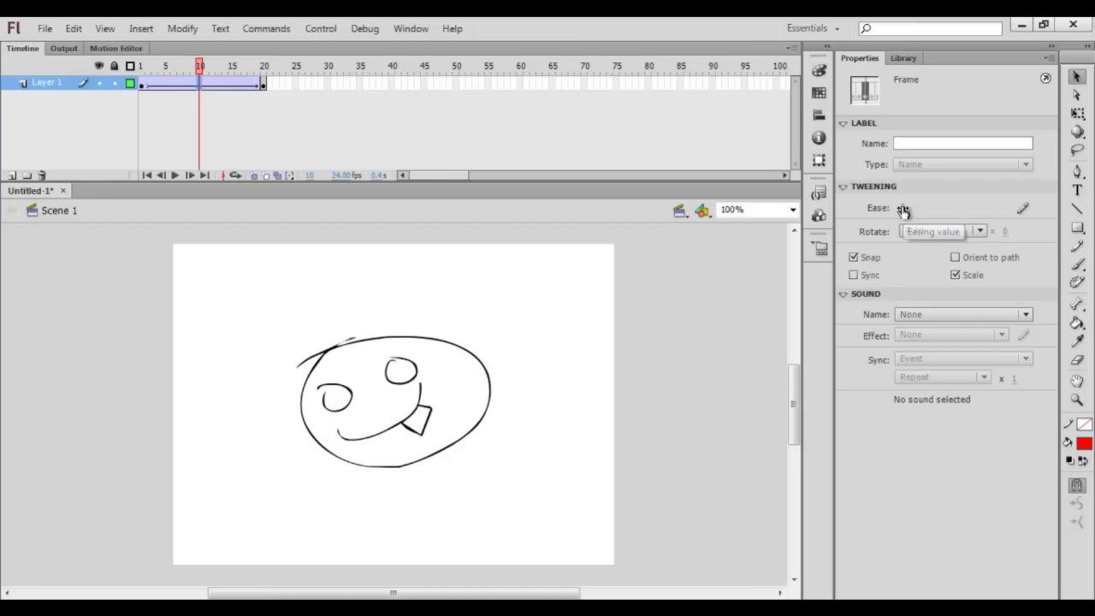
left_click(904, 211)
key("Return")
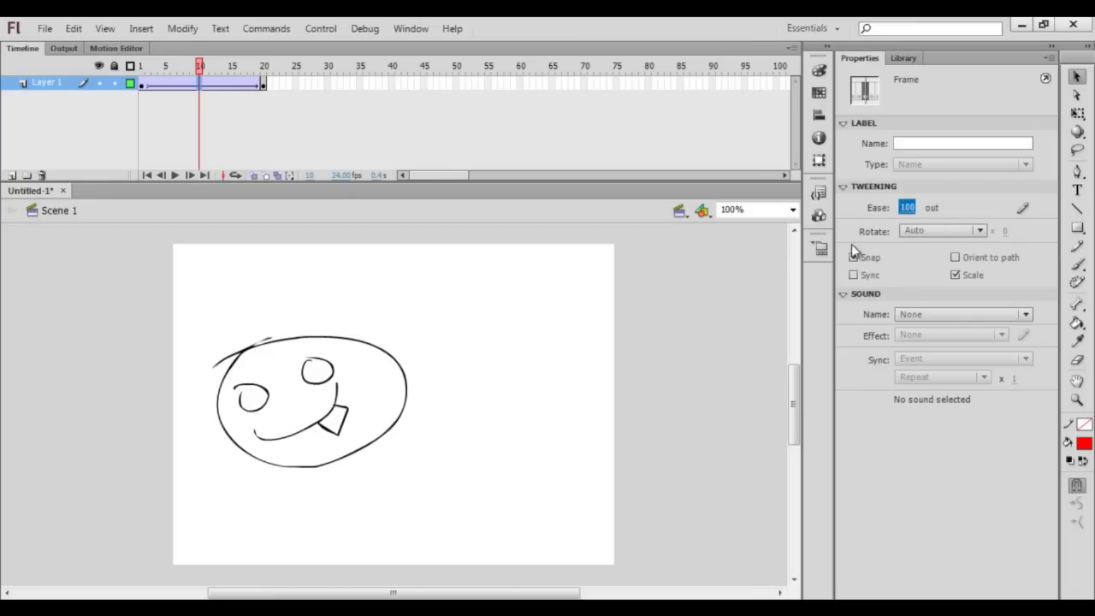
left_click_drag(205, 75, 141, 68)
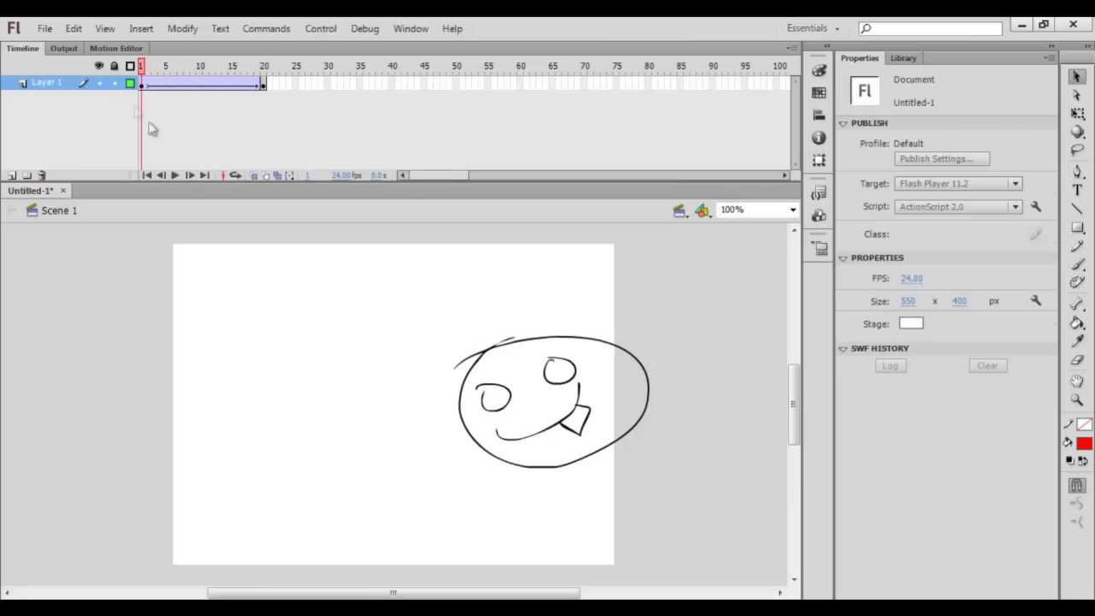
left_click(173, 175)
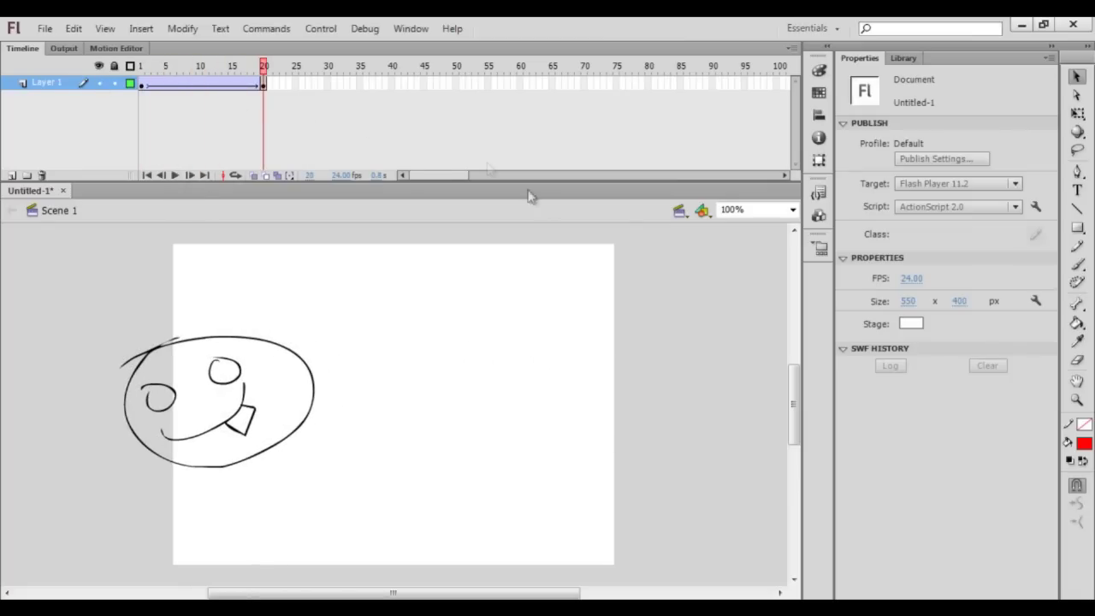
key("Return")
Set the face tween's ease to -100 in, play the animation and return to frame 1
left_click_drag(907, 207, 808, 261)
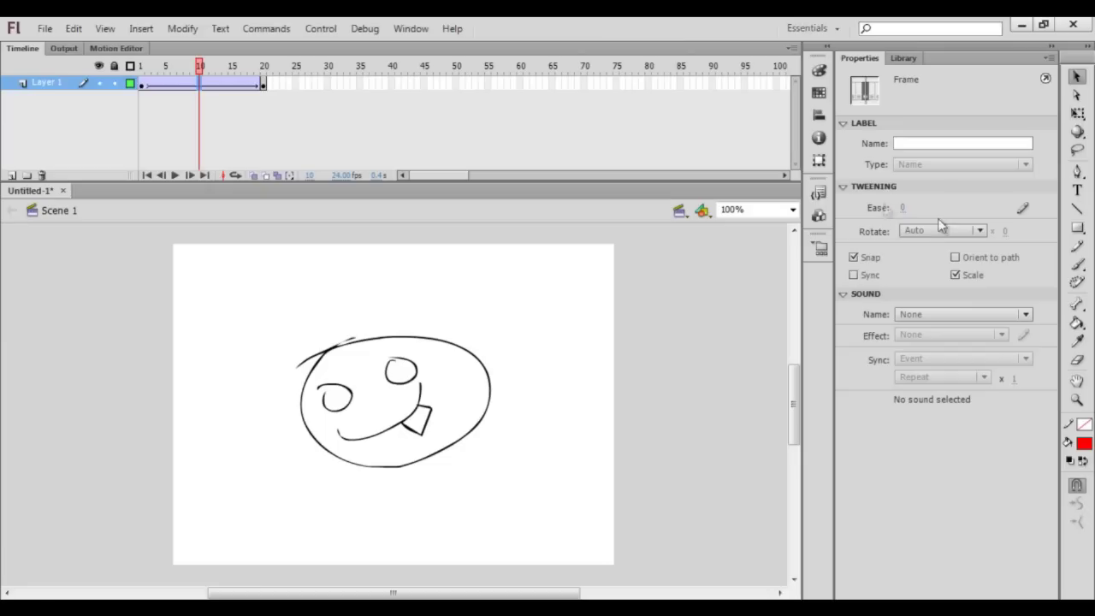
left_click(904, 208)
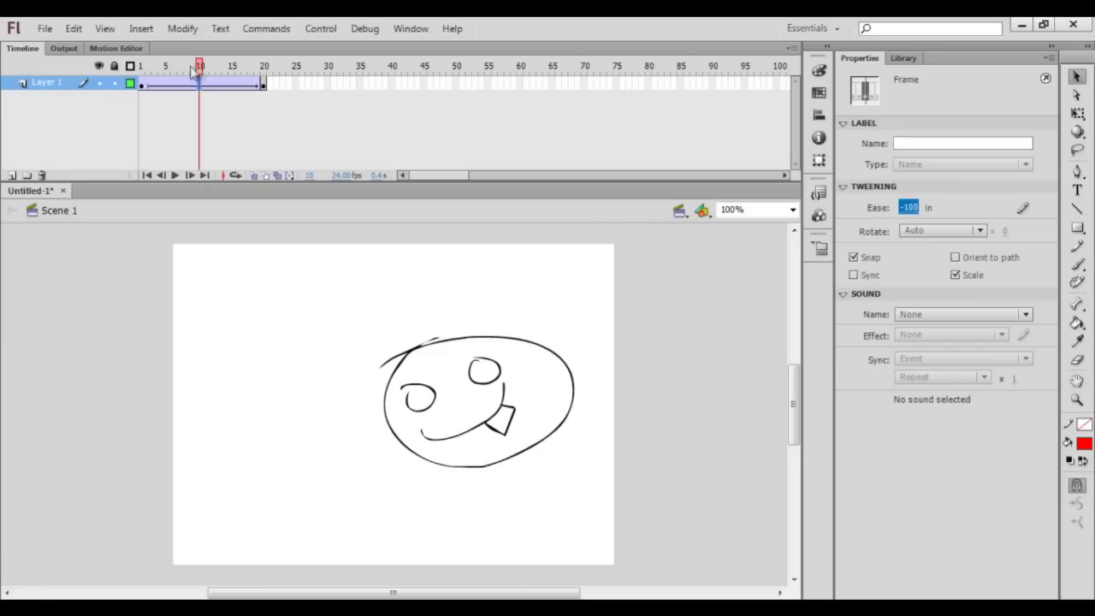
left_click(175, 175)
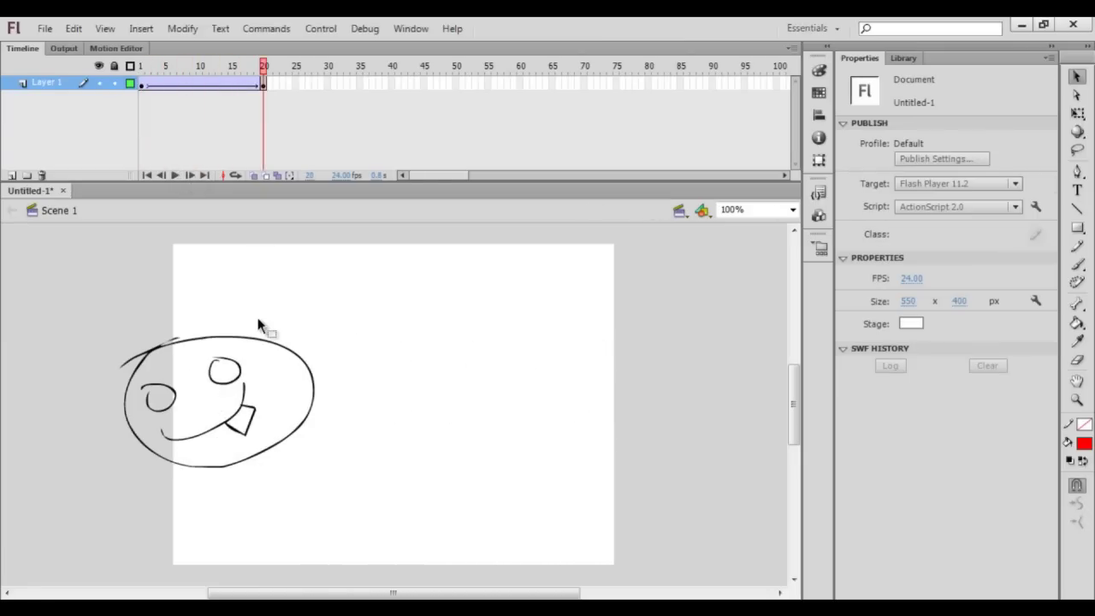
left_click(141, 83)
left_click(85, 98)
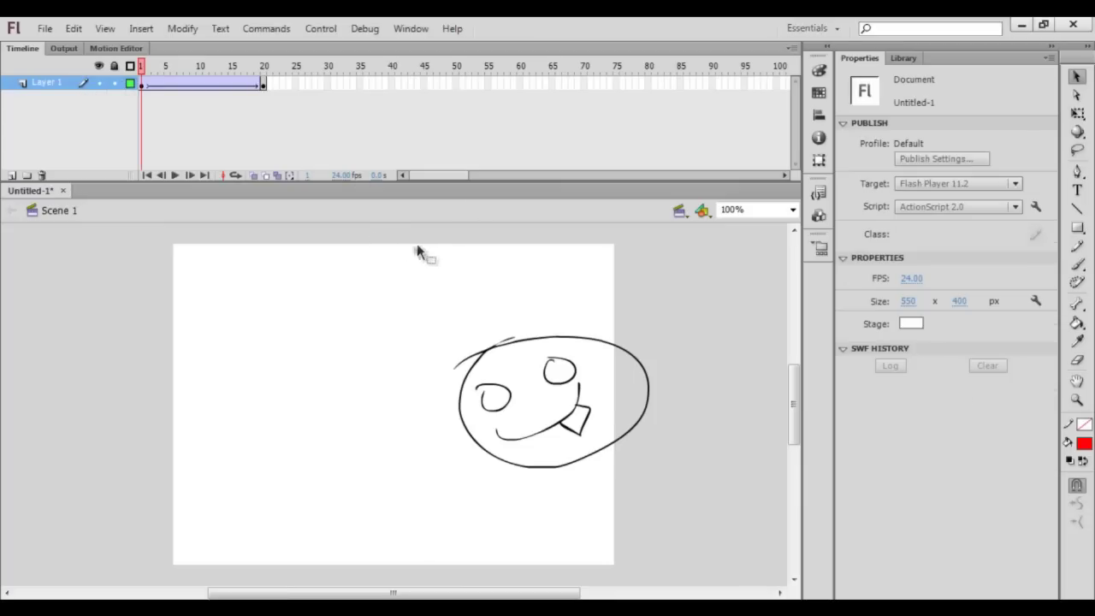
Set the face tween's rotation to CW with 1 turn and return the playhead to frame 1
left_click(200, 83)
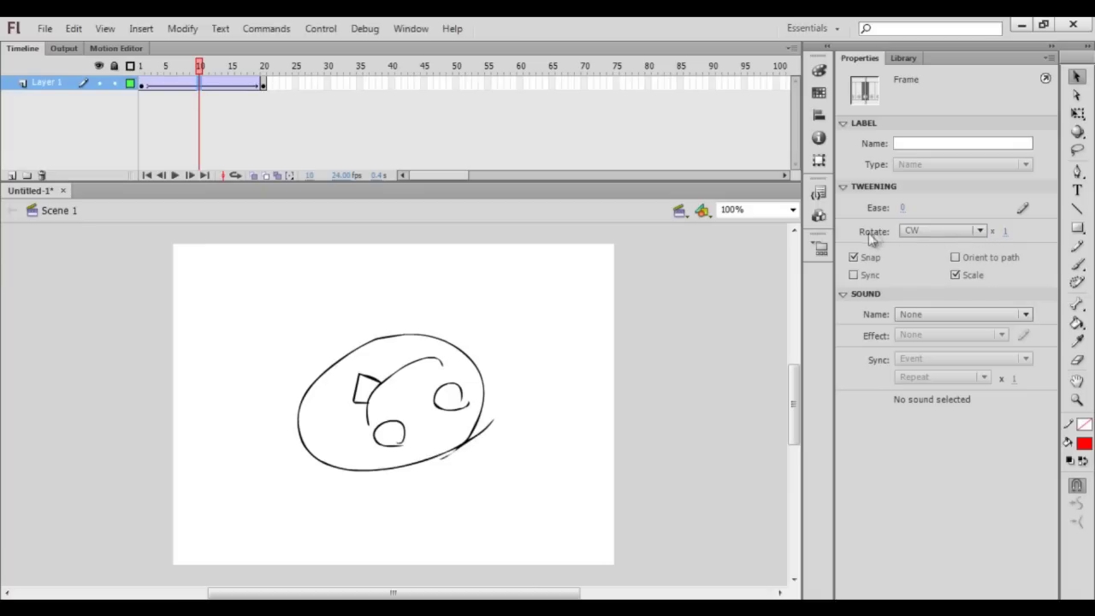
left_click(980, 231)
left_click(920, 233)
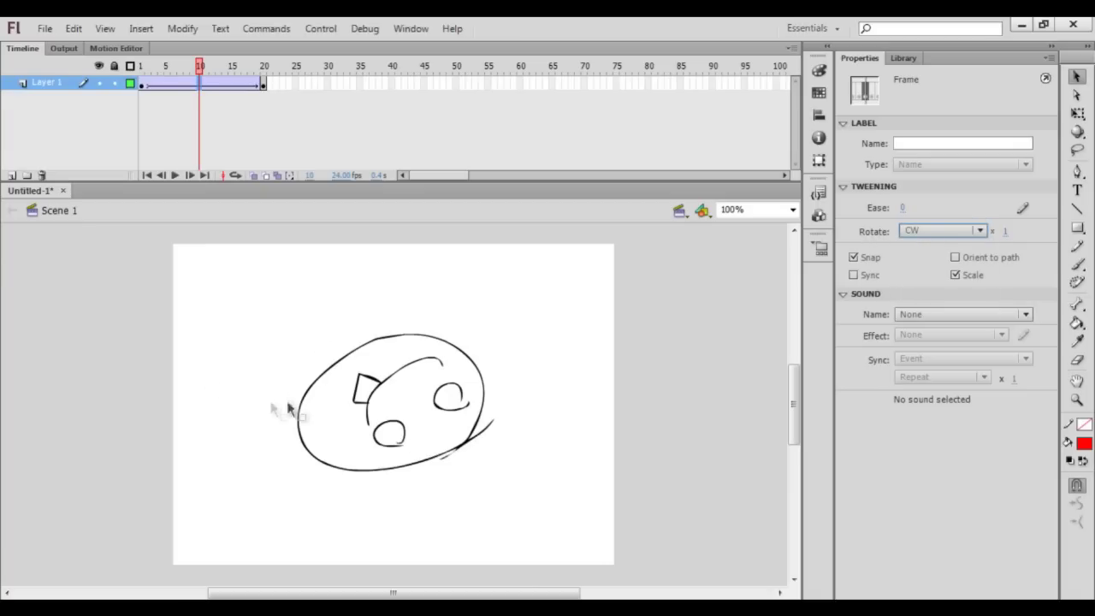
left_click_drag(200, 67, 141, 67)
left_click(180, 143)
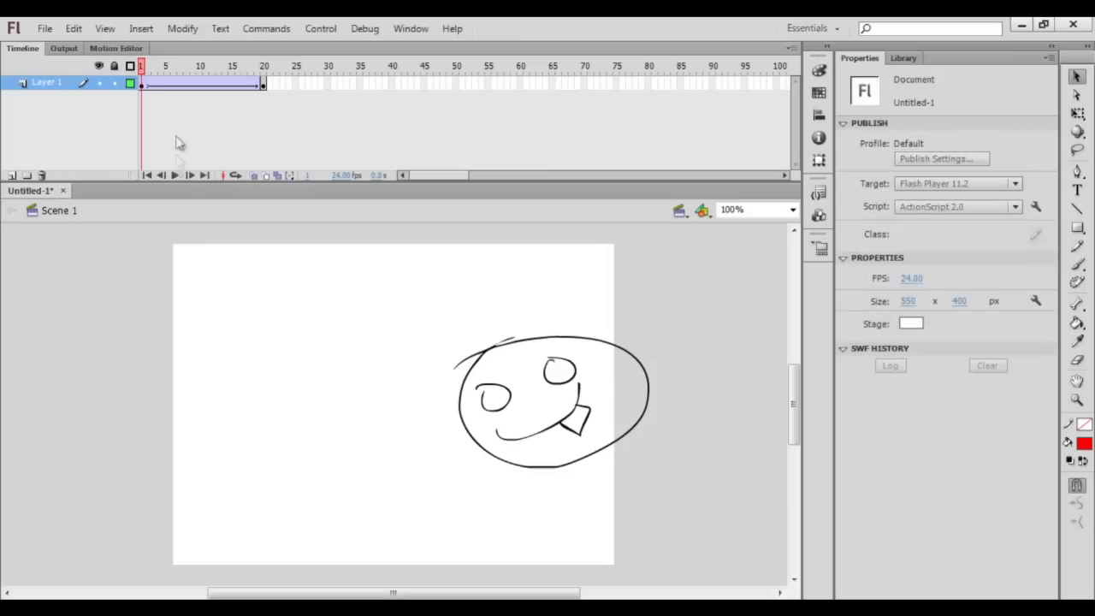
Review the tween's rotation options at frame 9 and play the animation from frame 1
left_click(195, 84)
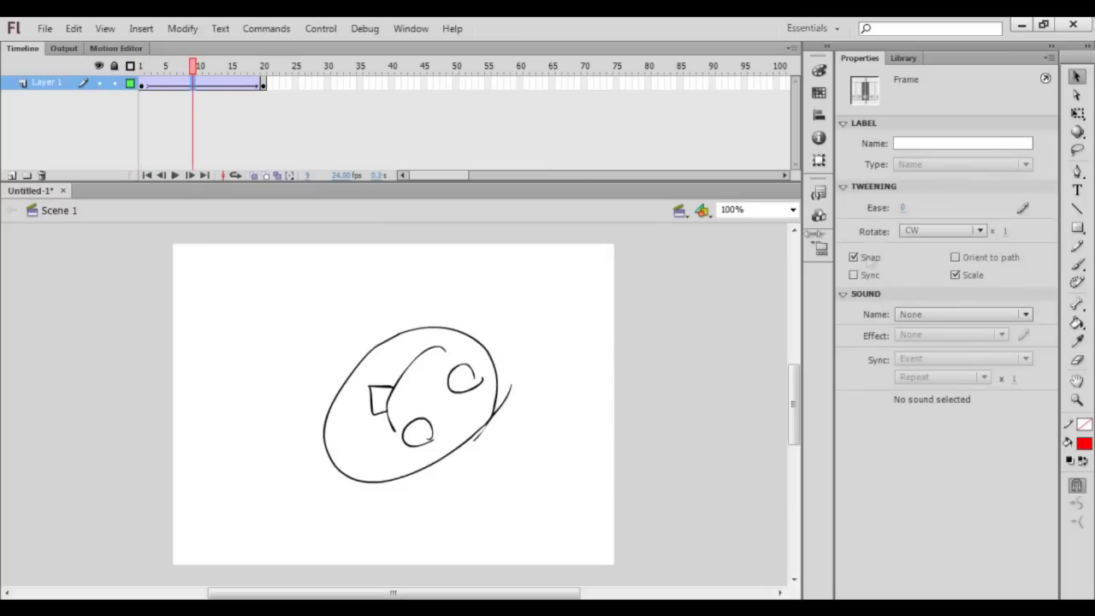
left_click(944, 234)
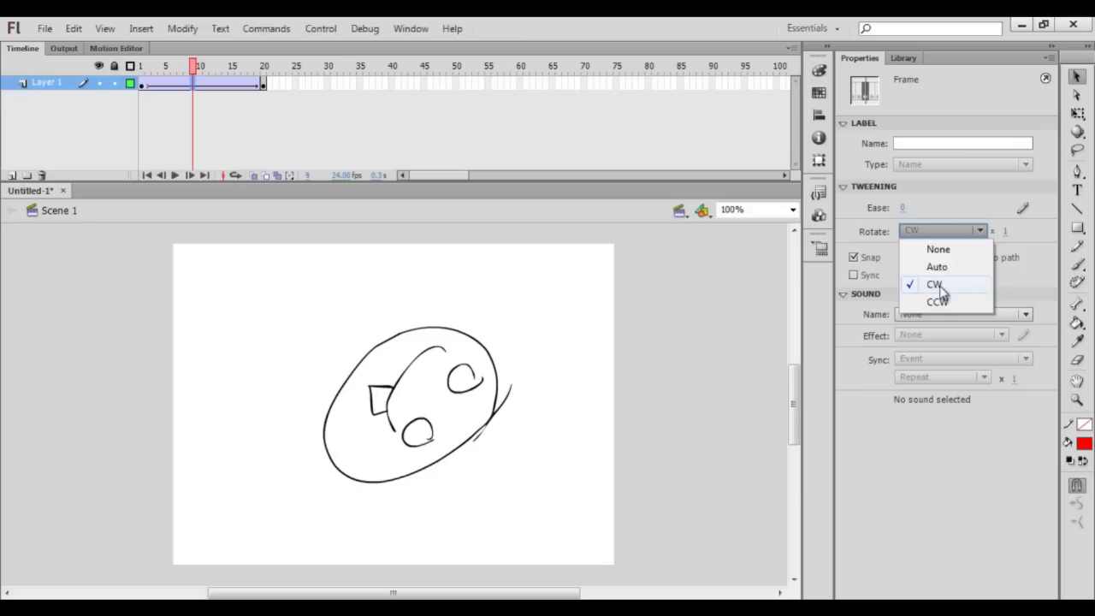
key("shift+comma")
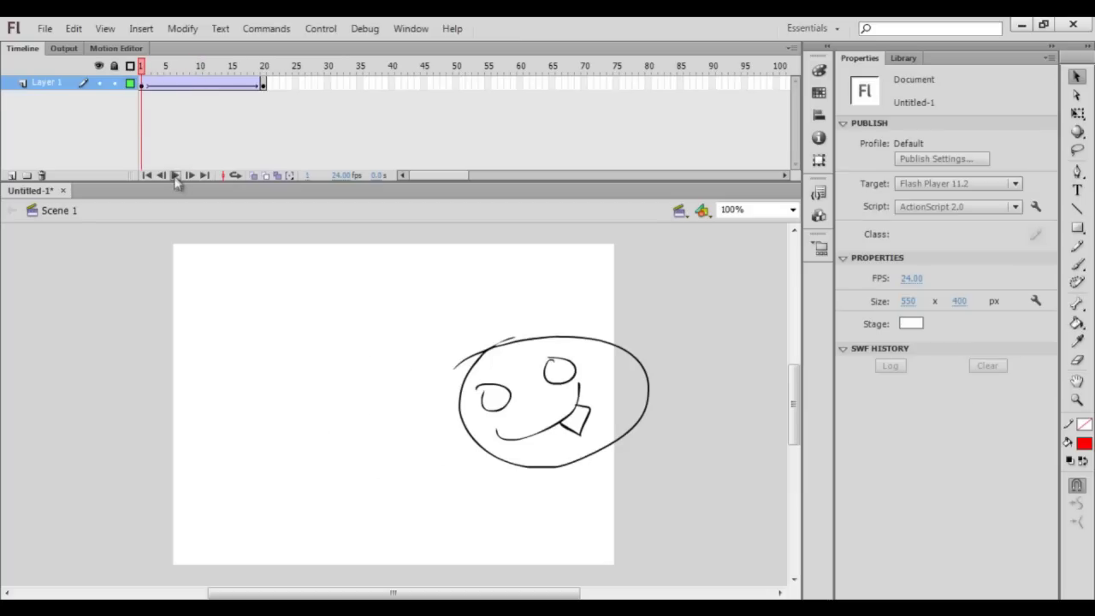
left_click(174, 176)
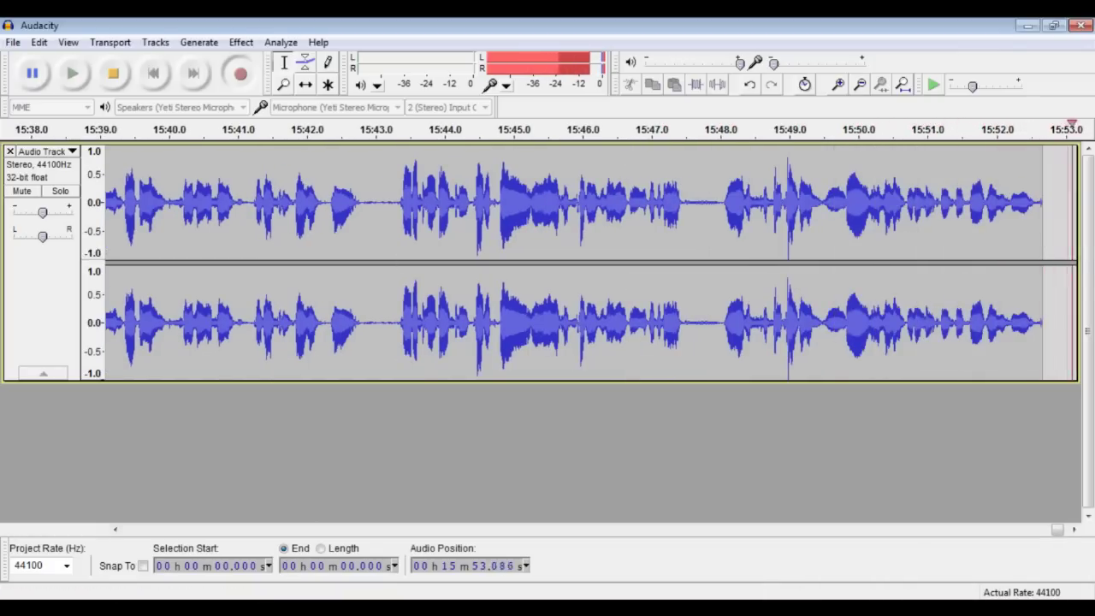
Switch from Audacity to the brocksgel document in Flash and locate the Import to Library command without importing anything
left_click(218, 581)
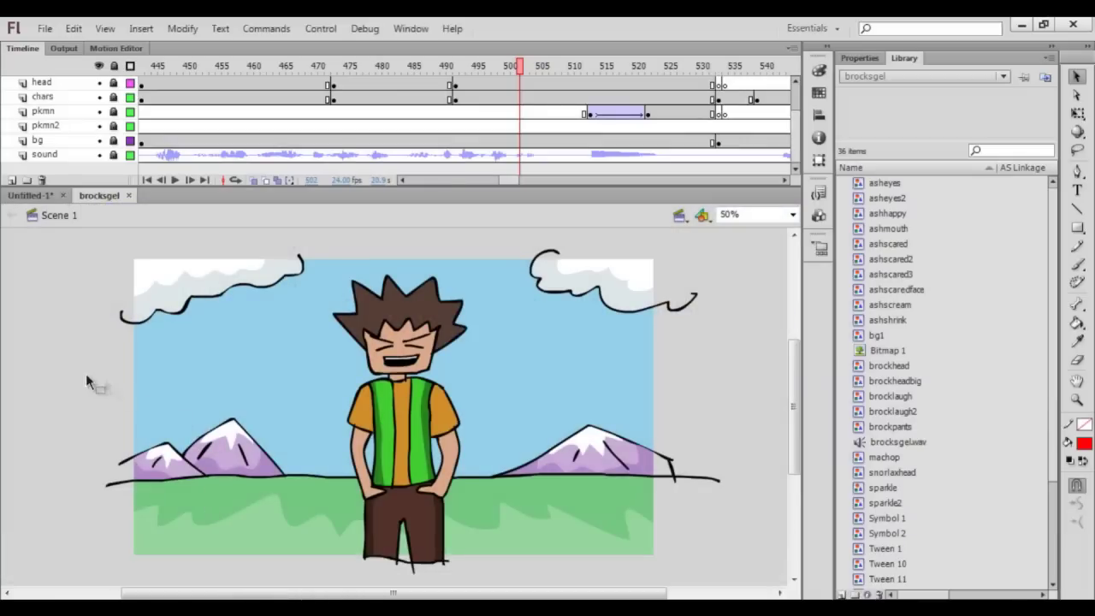
left_click(44, 28)
mouse_move(94, 274)
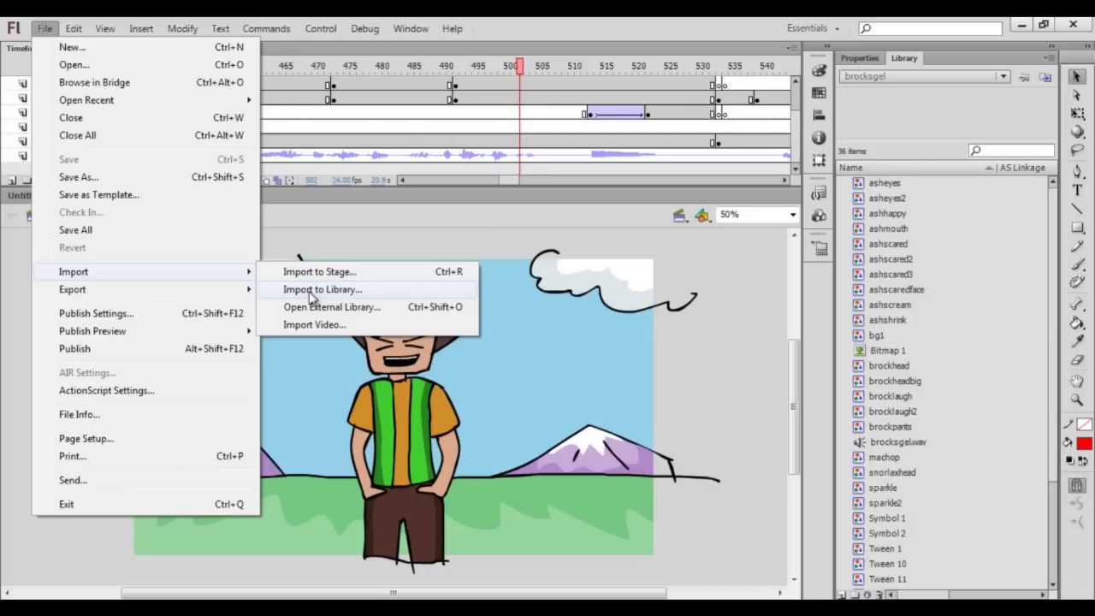
left_click(753, 336)
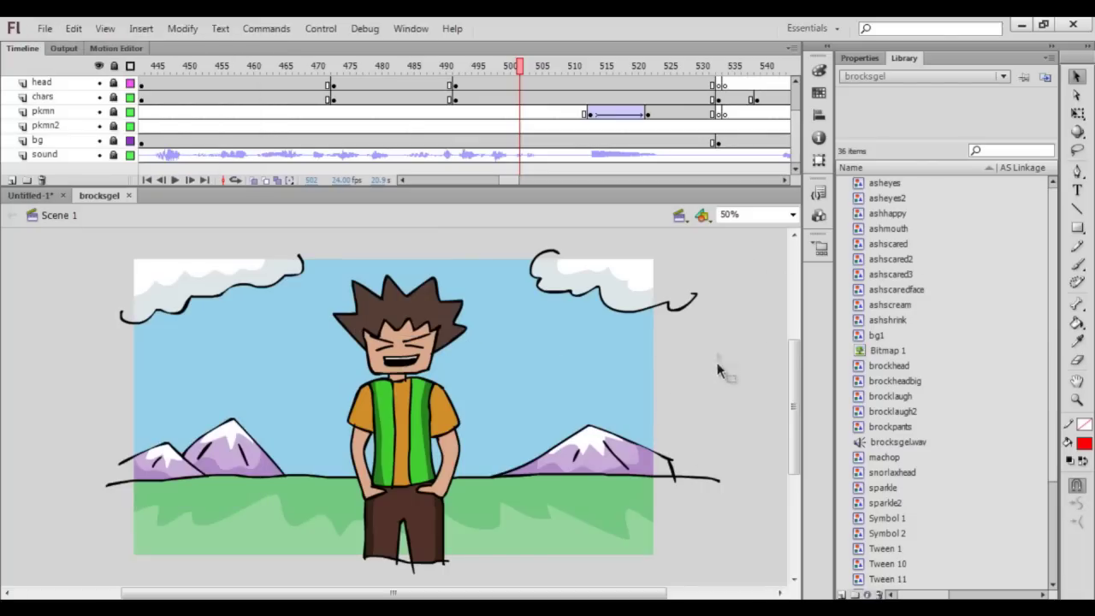
Add brocksgel.wav from the library to frame 1 of the sound layer and play the opening frames
left_click(899, 445)
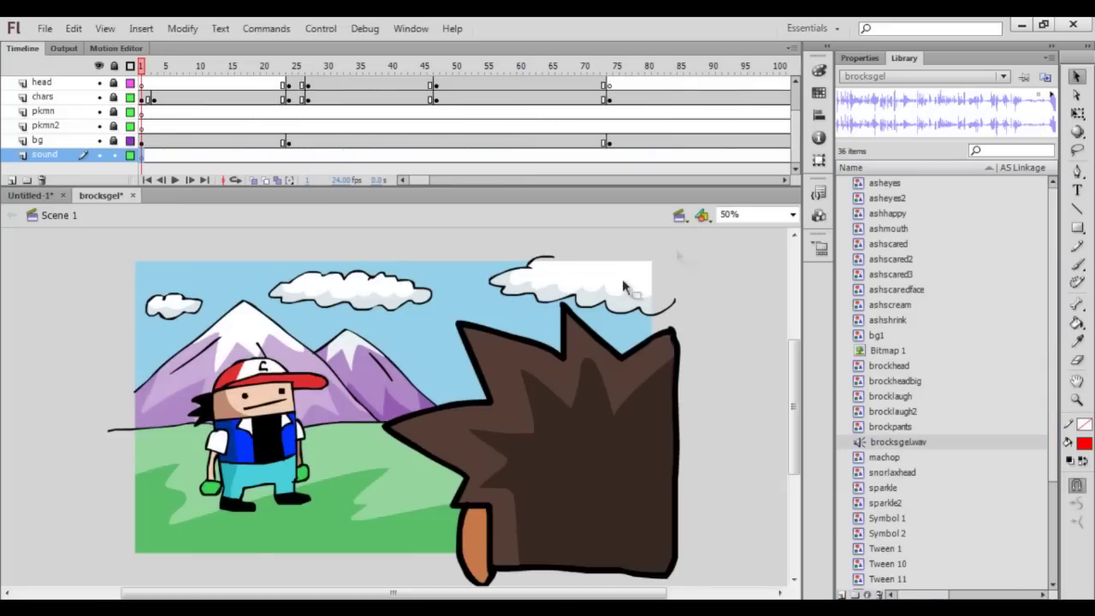
left_click(55, 158)
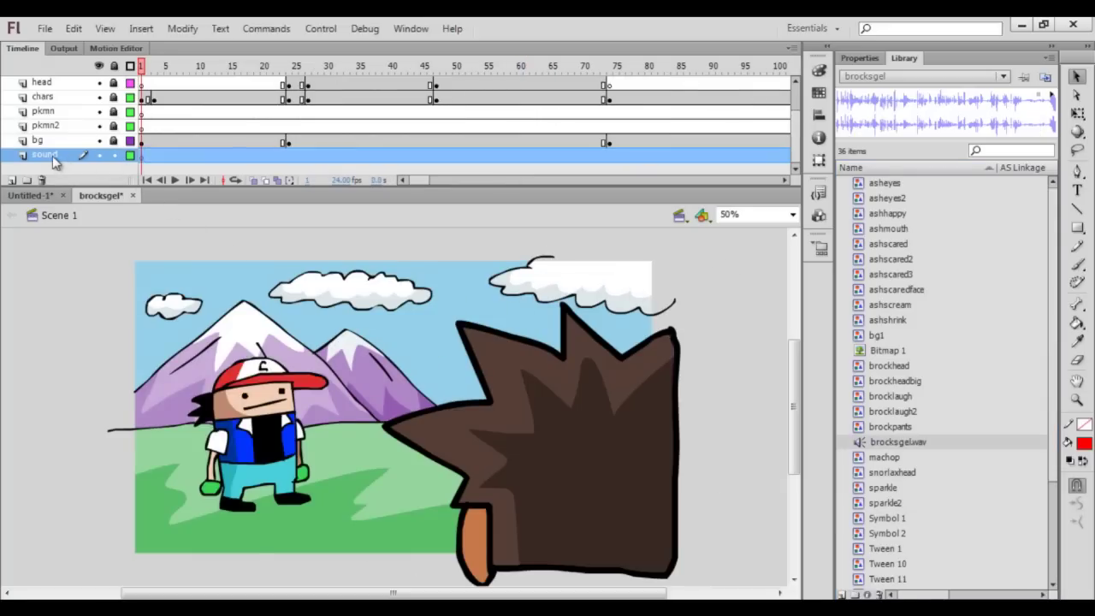
left_click(144, 157)
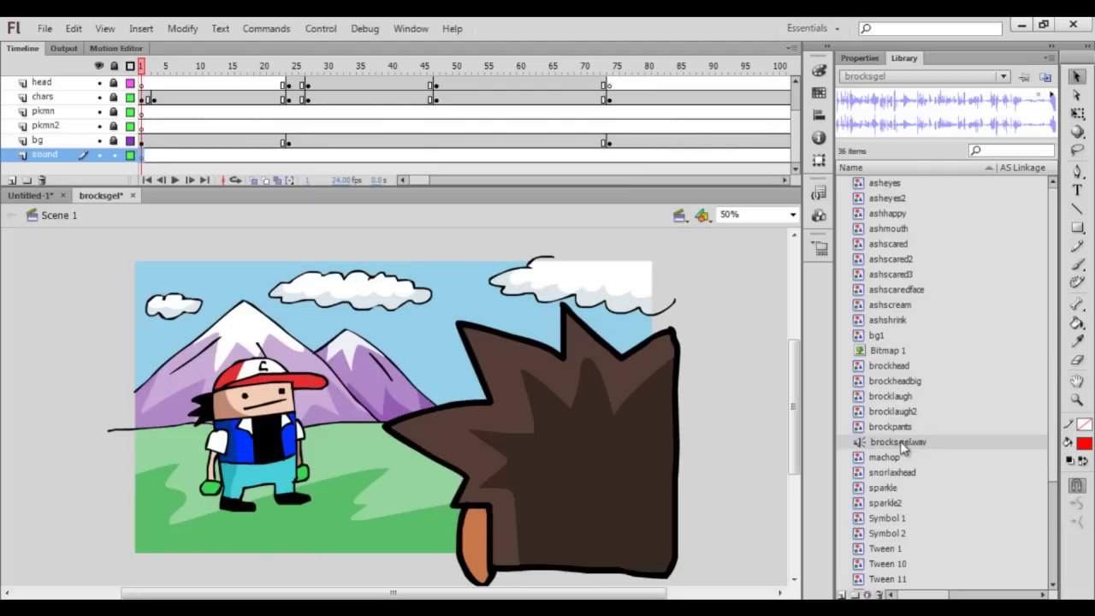
left_click_drag(904, 445, 395, 390)
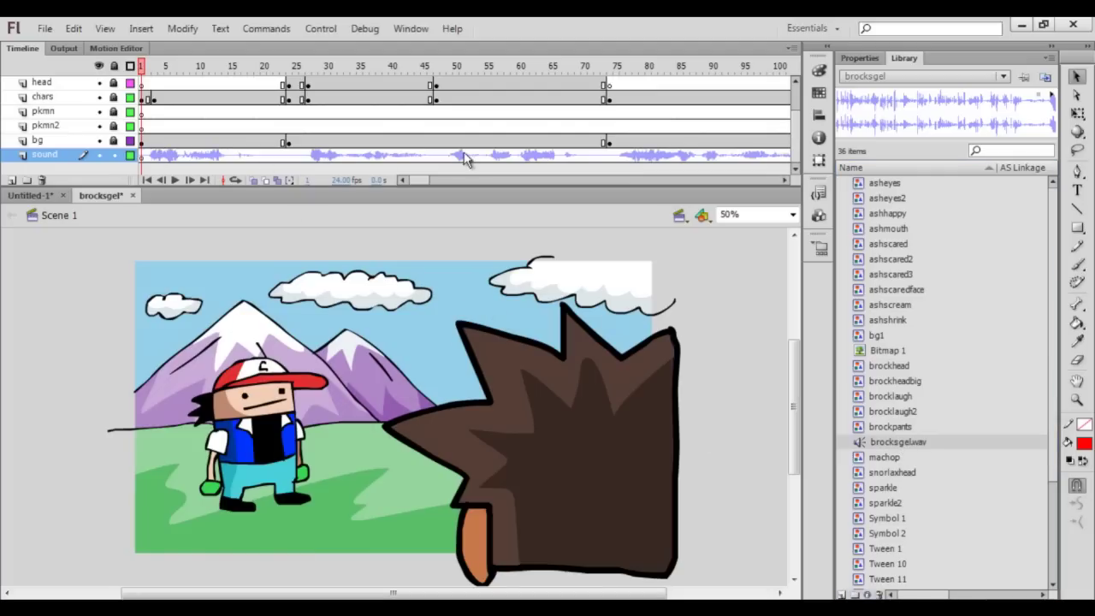
left_click(174, 180)
left_click(175, 181)
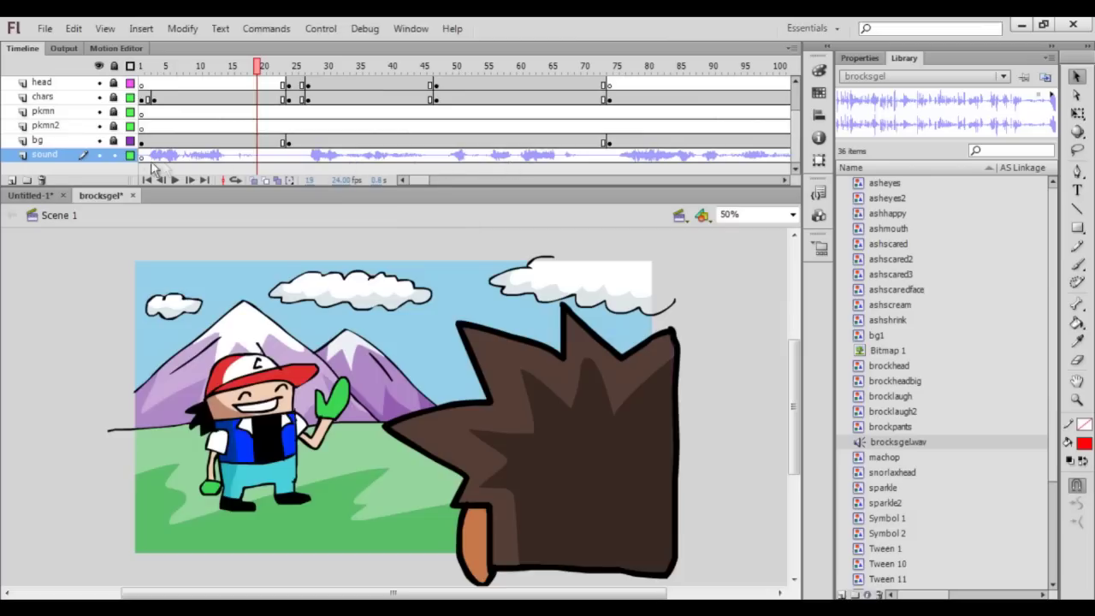
Review the sync options of the sound on frame 1, play the timeline and scrub the audio to frame 14
left_click(113, 155)
left_click(860, 57)
left_click(143, 156)
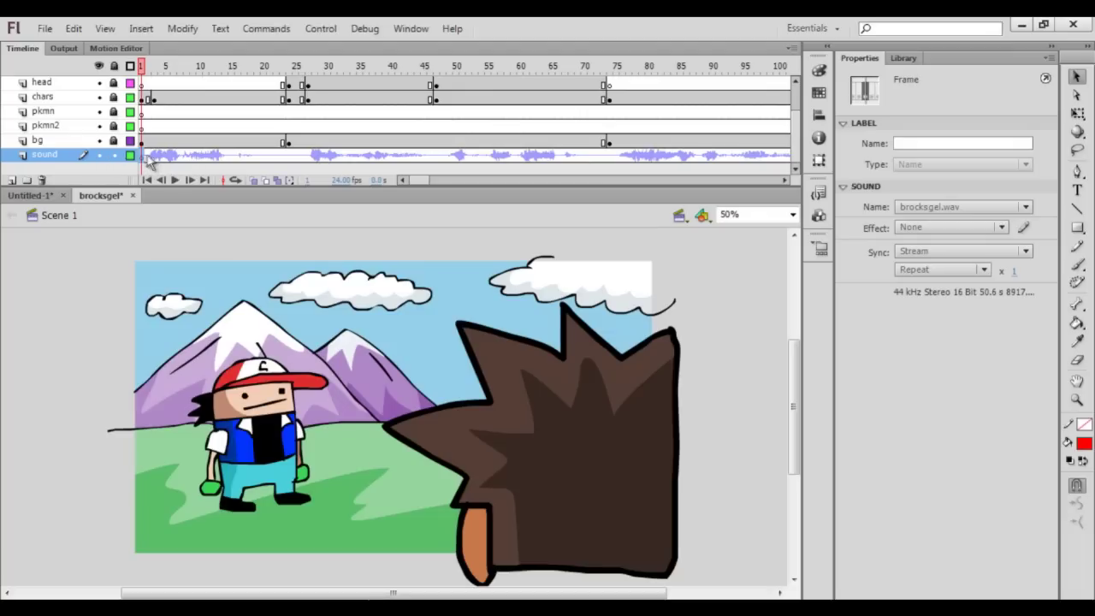
left_click(1025, 253)
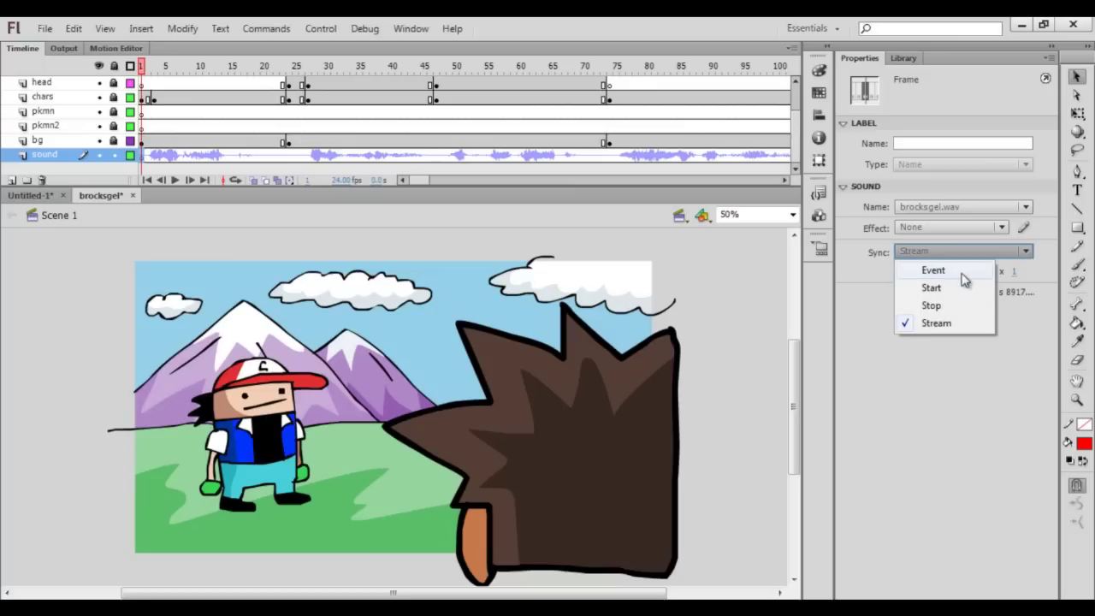
key("Return")
key("Return")
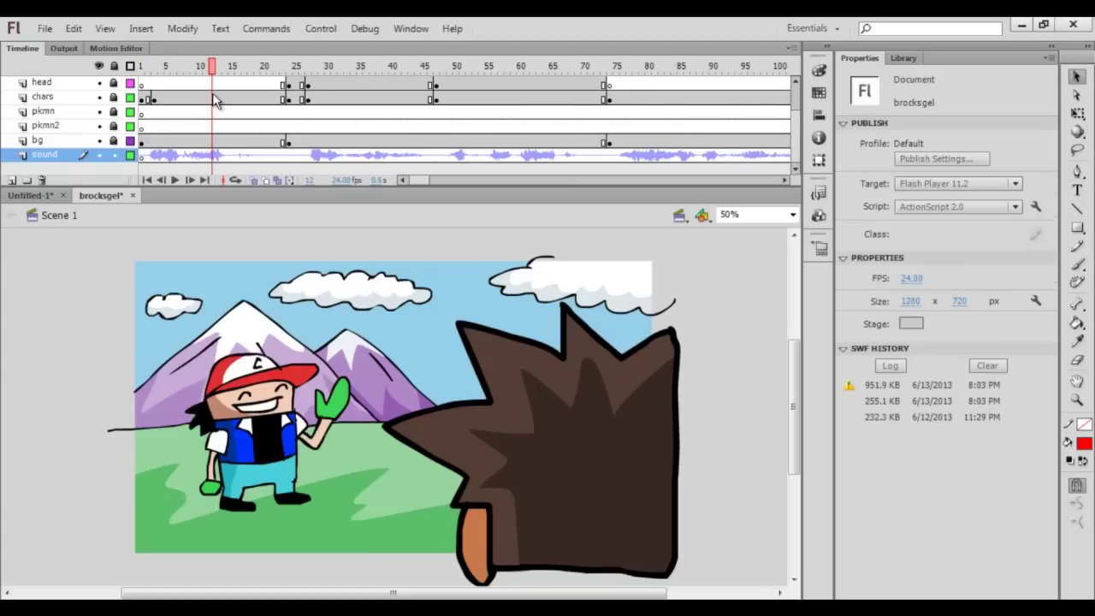
left_click_drag(159, 67, 223, 70)
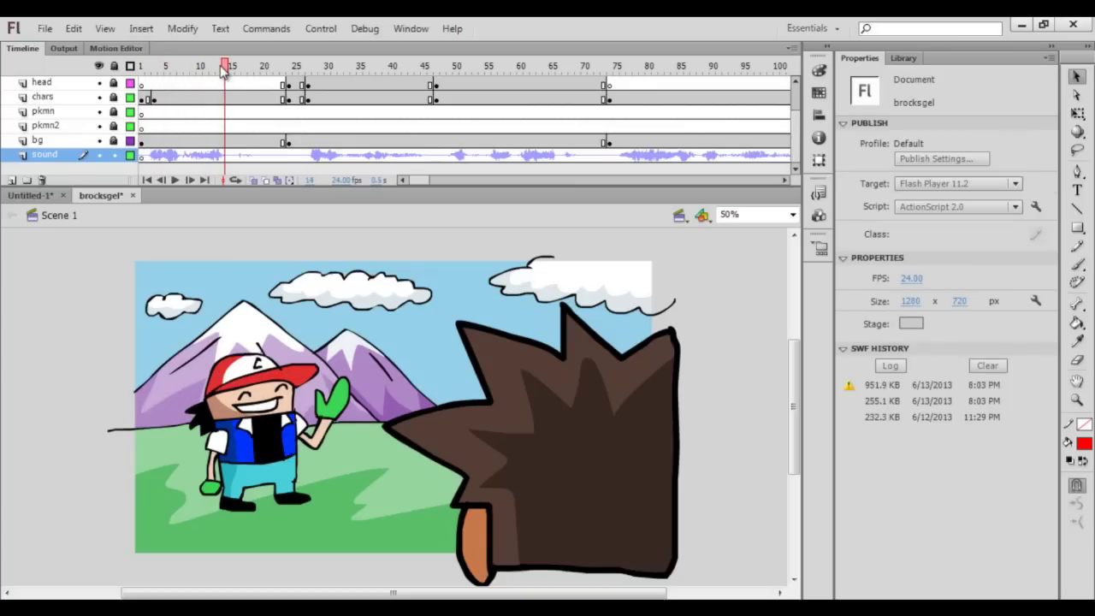